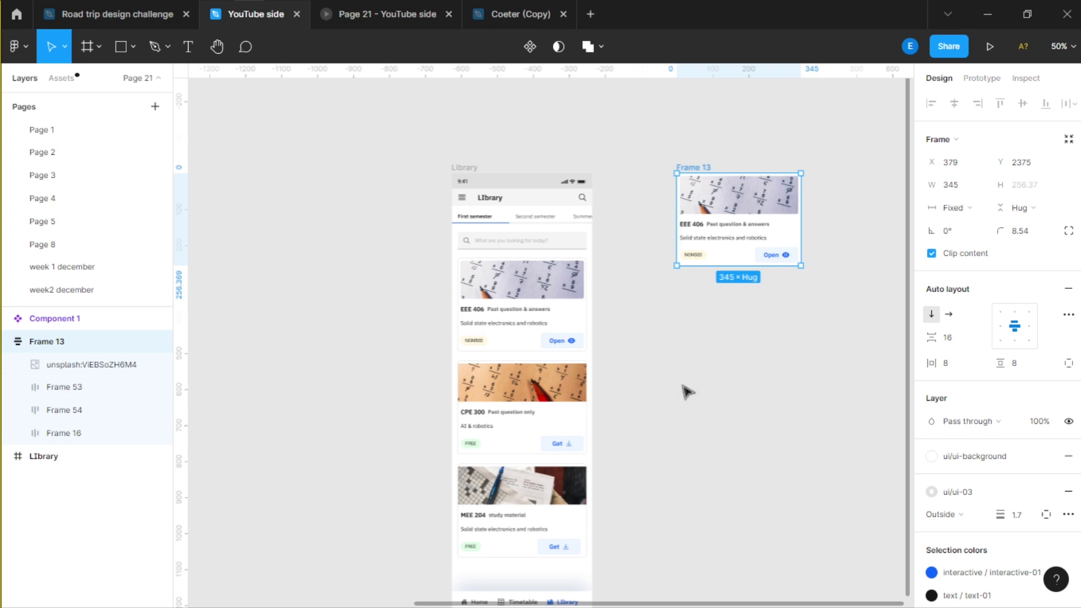
scroll(688, 393, "down", 3)
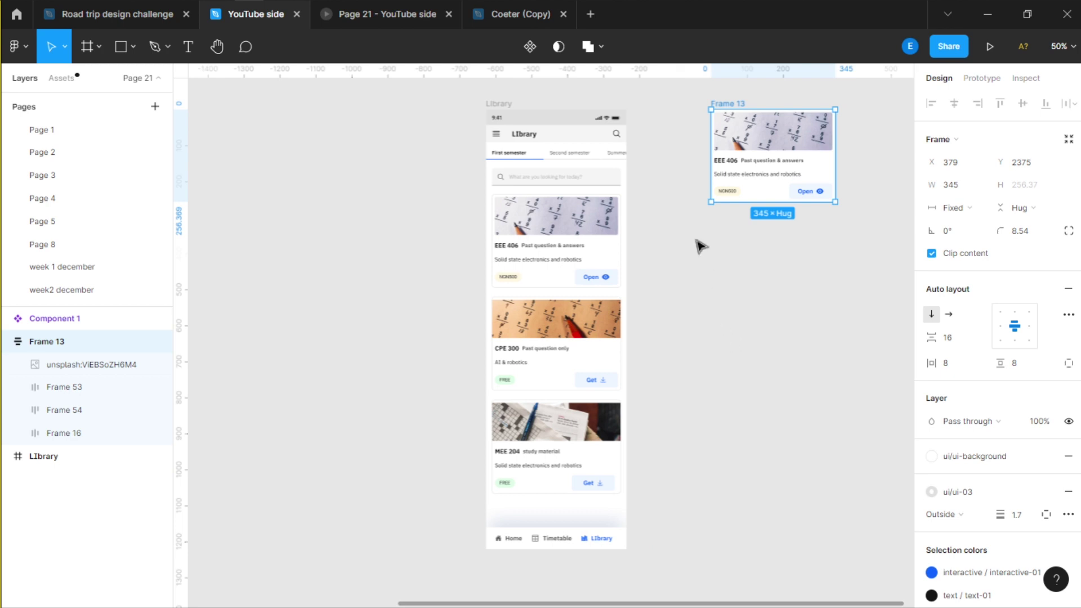
scroll(620, 310, "up", 5)
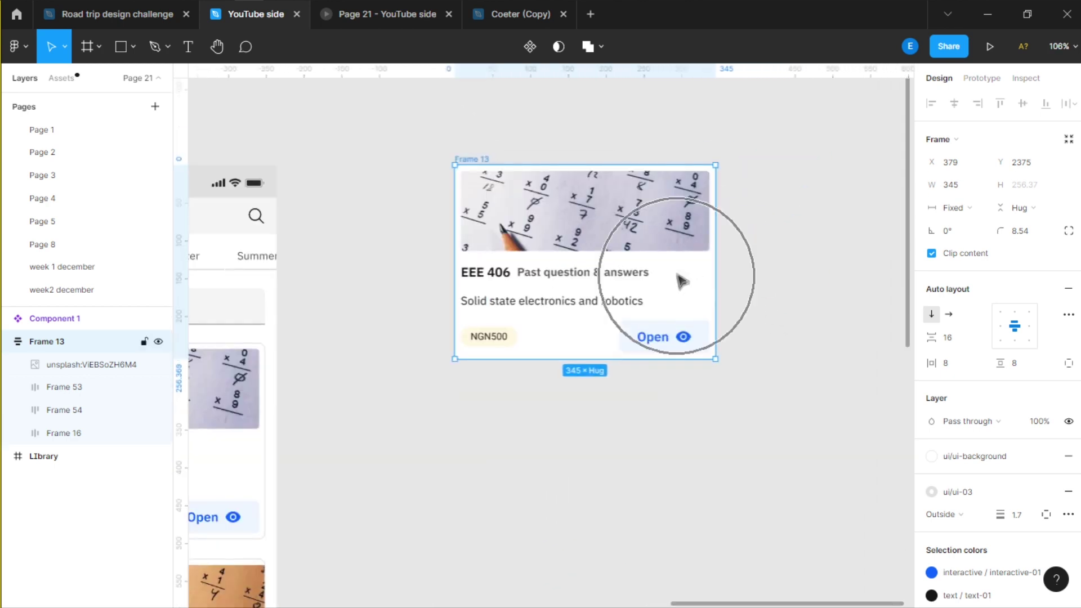
left_click(682, 280)
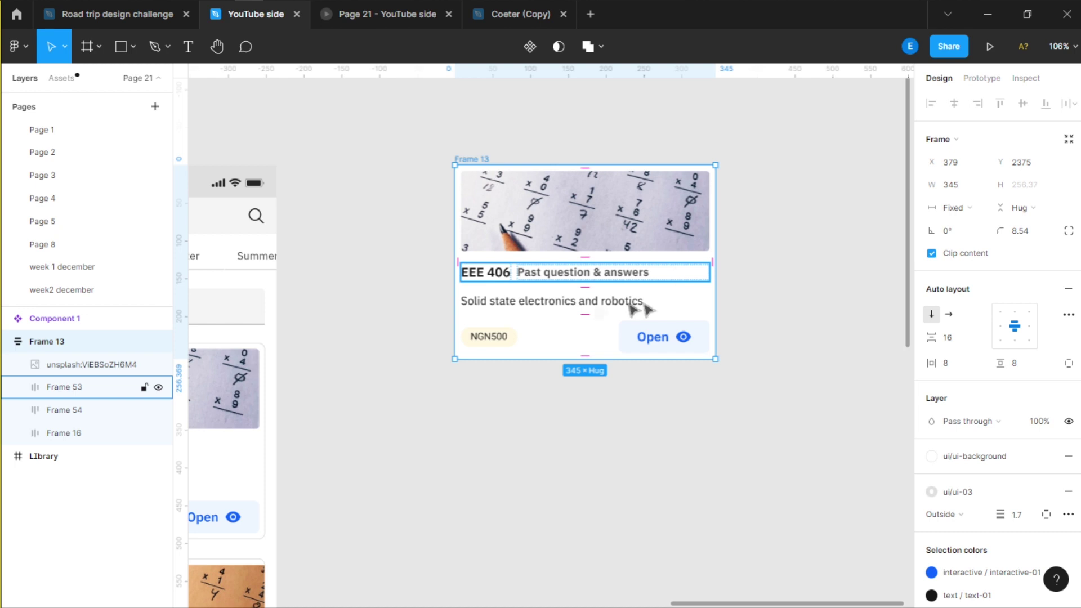
key("Escape")
Step: Correct the header title on the mobile screen from "LIbrary" to "Library"
left_click_drag(415, 350, 723, 339)
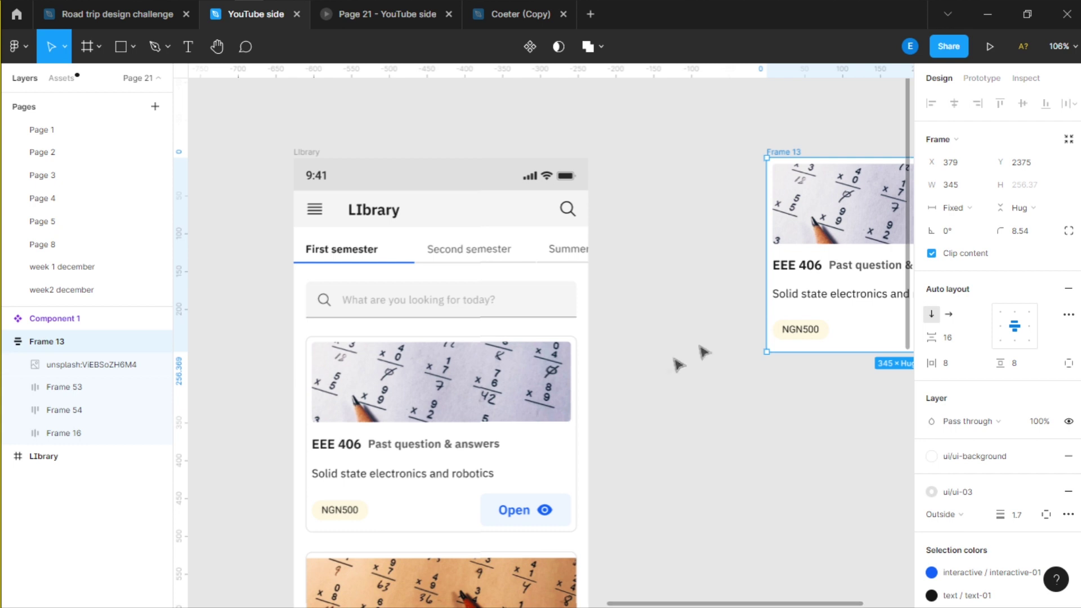
left_click_drag(621, 366, 700, 362)
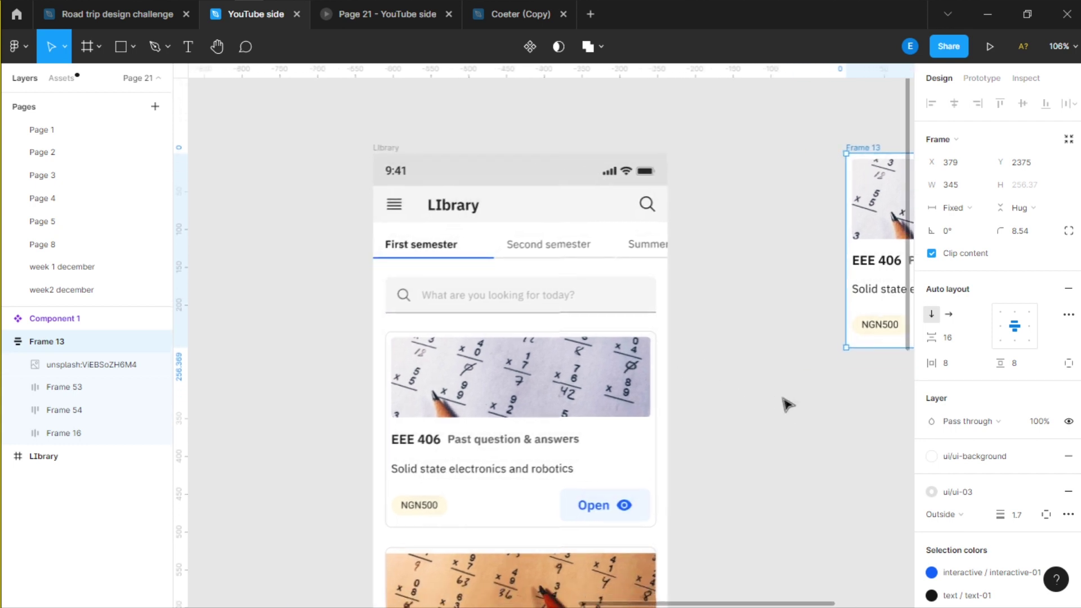
scroll(435, 206, "up", 5, "ctrl")
left_click(468, 192, "ctrl")
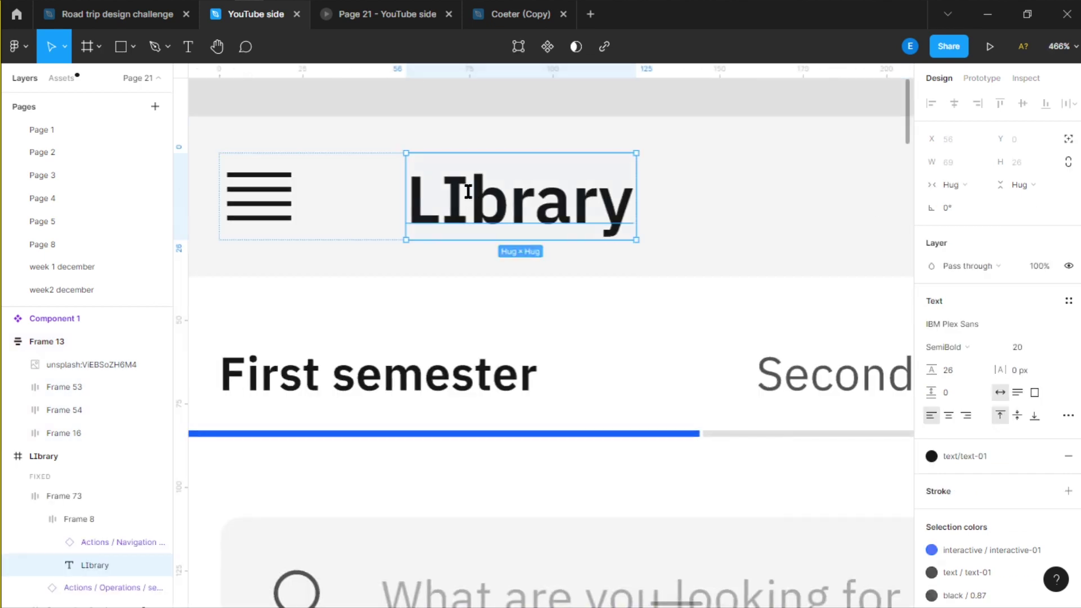
double_click(467, 192)
key("BackSpace")
type("i")
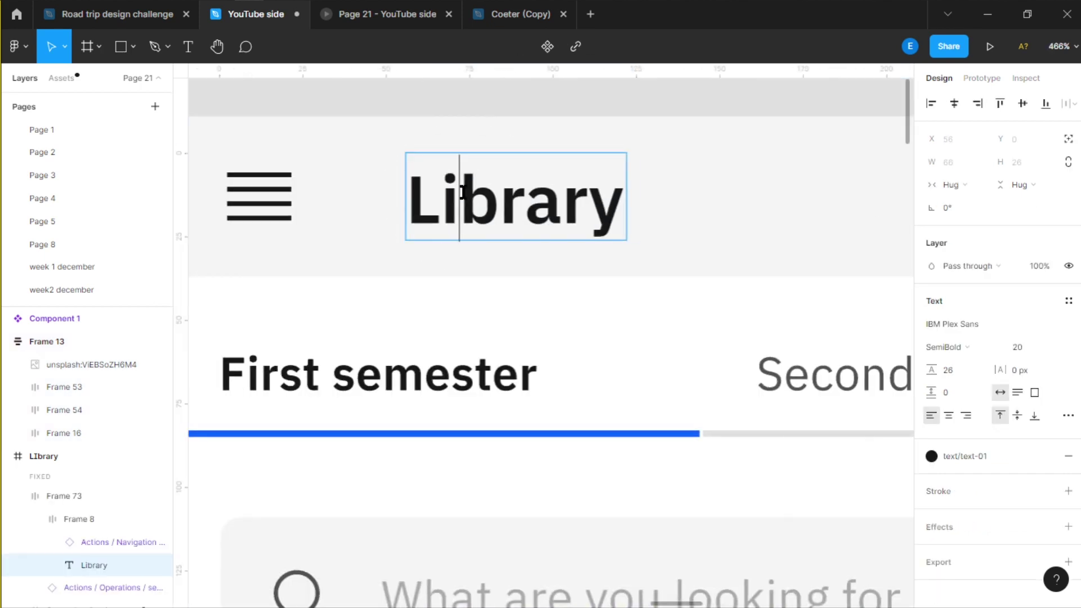
scroll(463, 191, "down", 5, "ctrl")
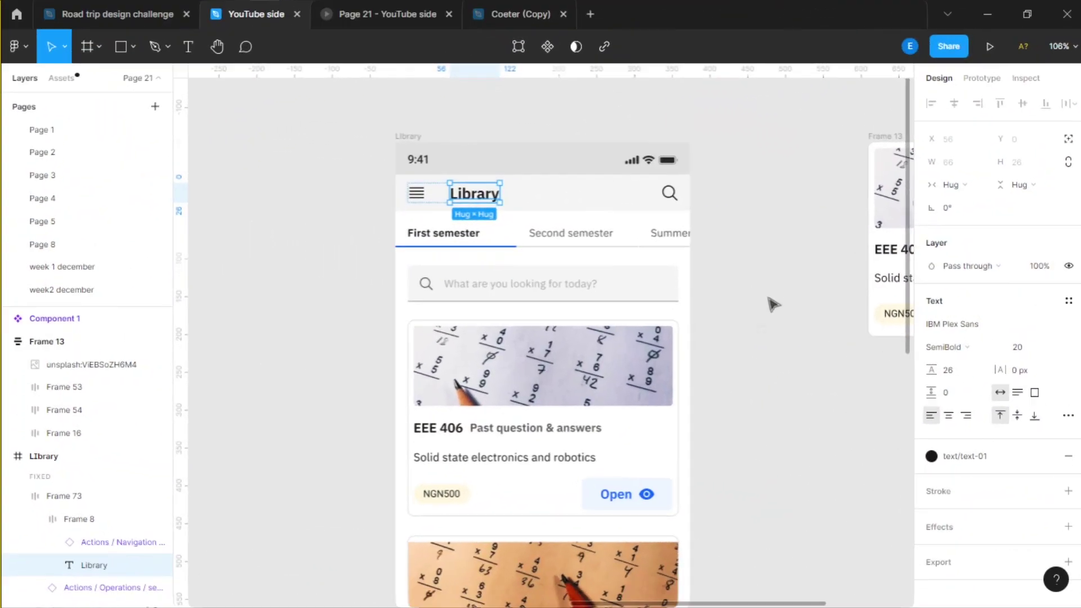
Step: Shift the standalone EEE 406 card slightly toward the Library screen and narrow it to about 177 wide
left_click(772, 420)
mouse_move(772, 421)
left_mouse_down()
mouse_move(734, 379)
mouse_move(769, 411)
left_mouse_up()
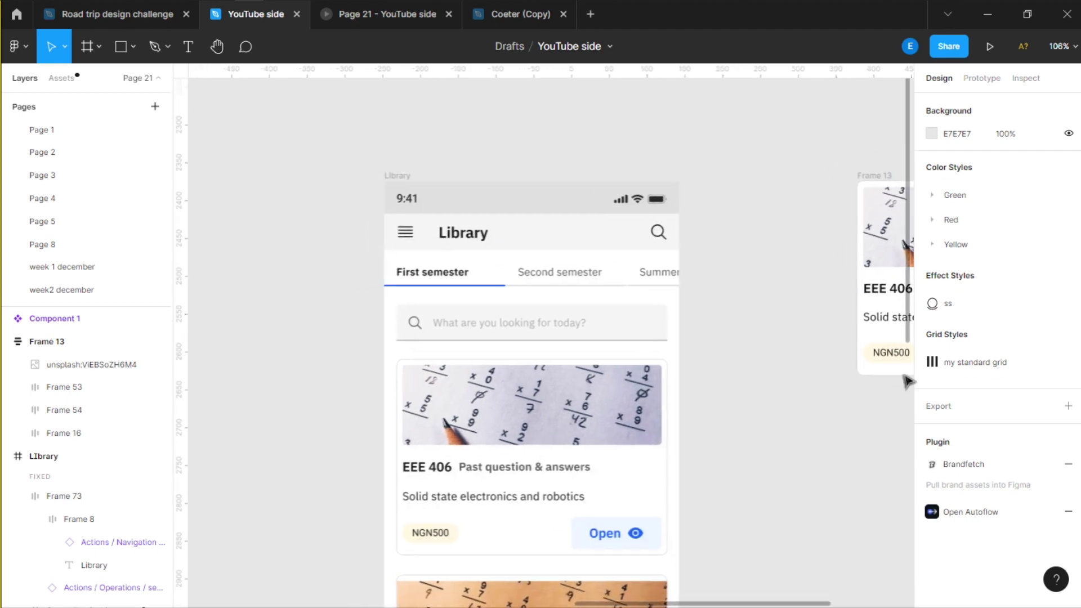
scroll(816, 386, "up", 1)
scroll(816, 386, "down", 3)
scroll(816, 386, "up", 1)
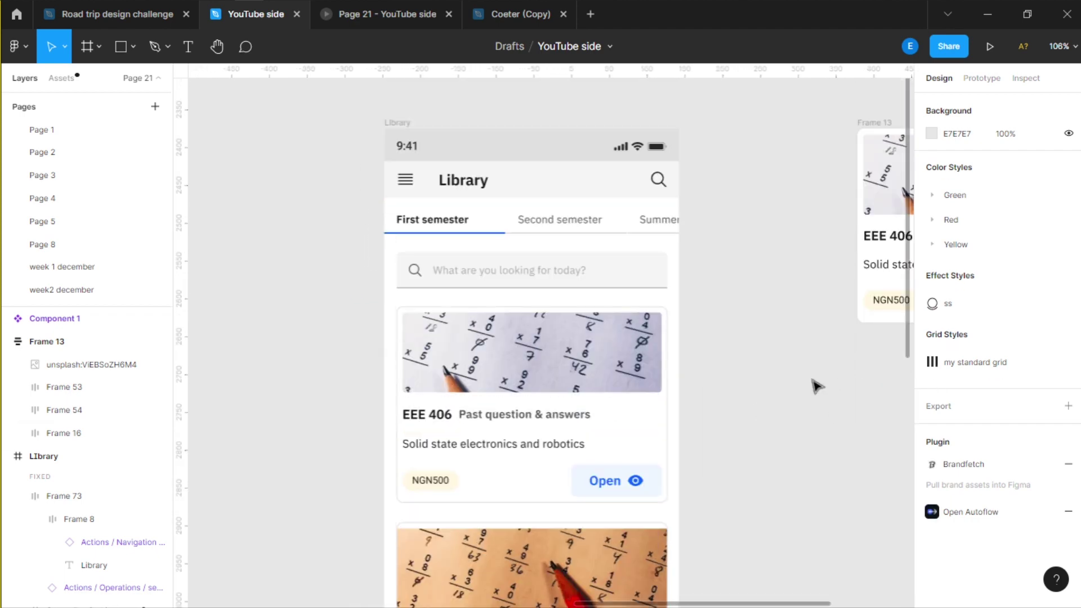
scroll(816, 386, "up", 1)
left_click_drag(812, 381, 405, 355)
left_click(465, 159)
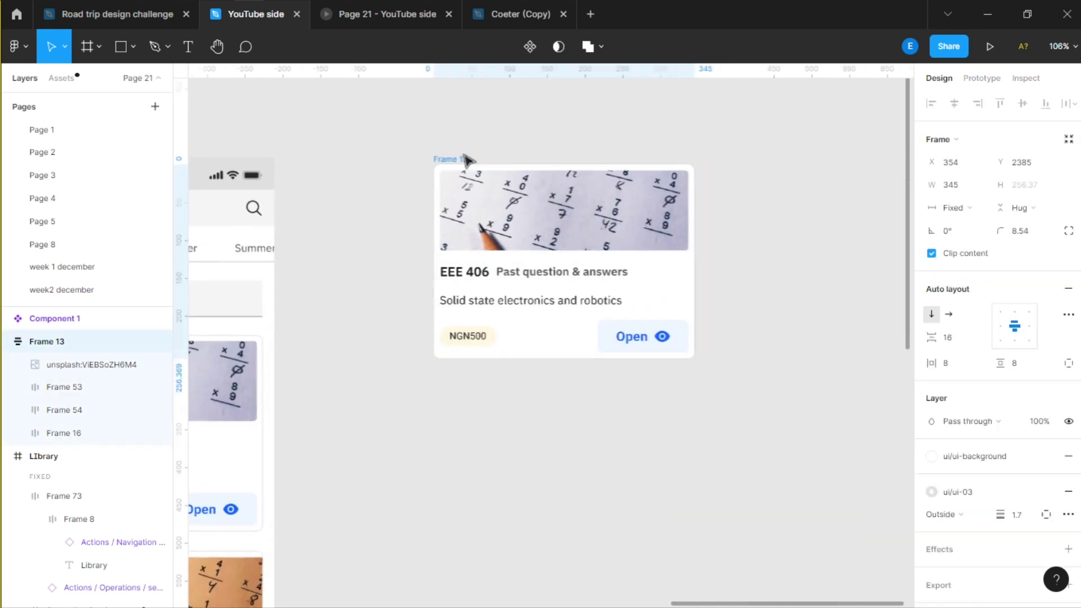
left_click_drag(694, 255, 582, 321)
scroll(544, 348, "up", 3)
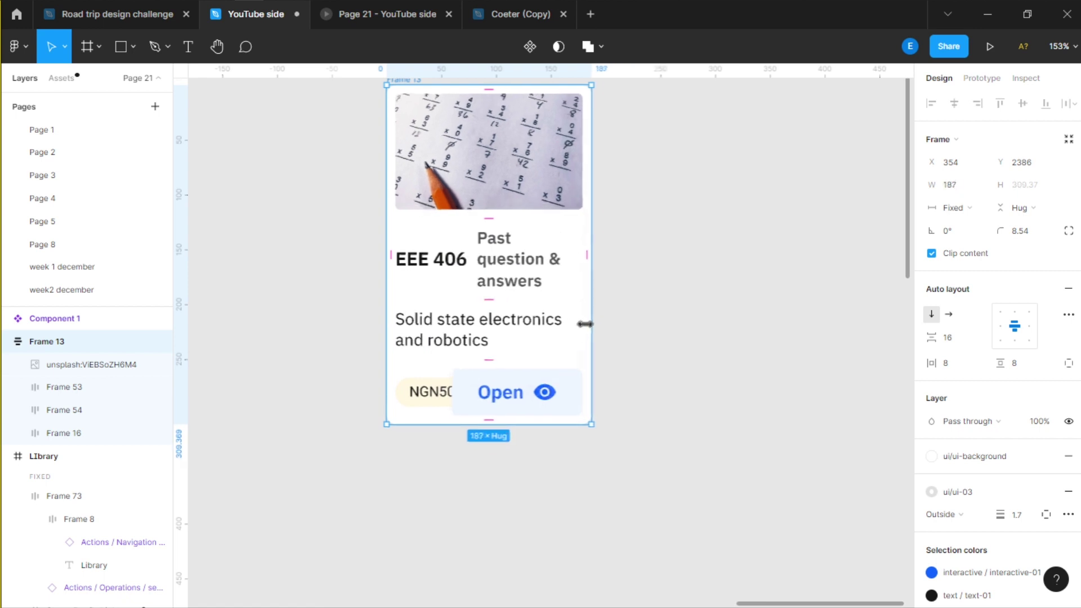
Step: Try First on top canvas stacking on the standalone card's Open button, and restore Last on top
scroll(434, 386, "up", 5)
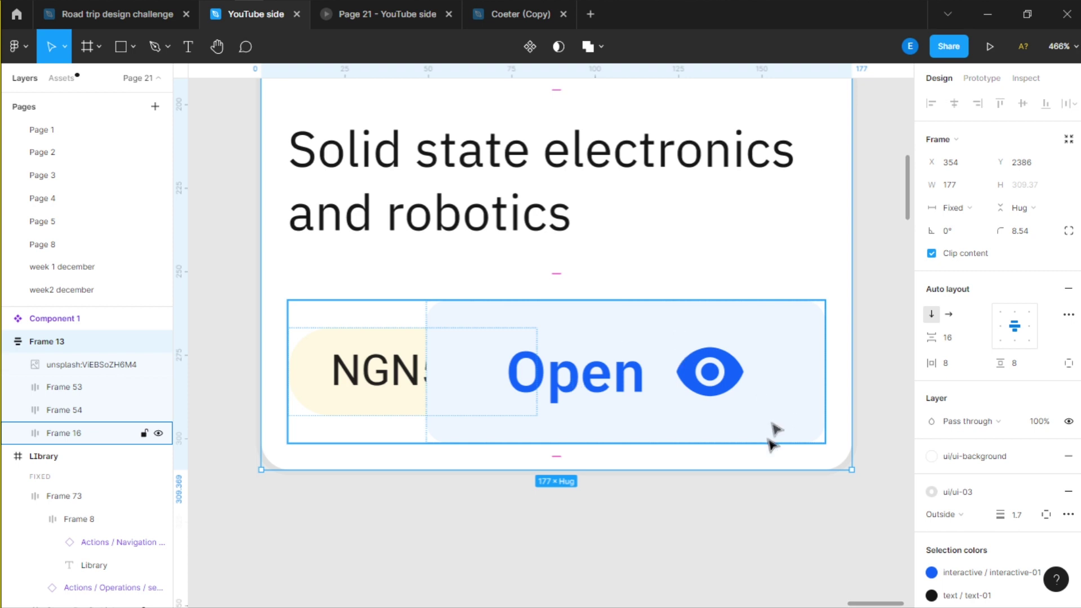
left_click(596, 430)
left_click(596, 430)
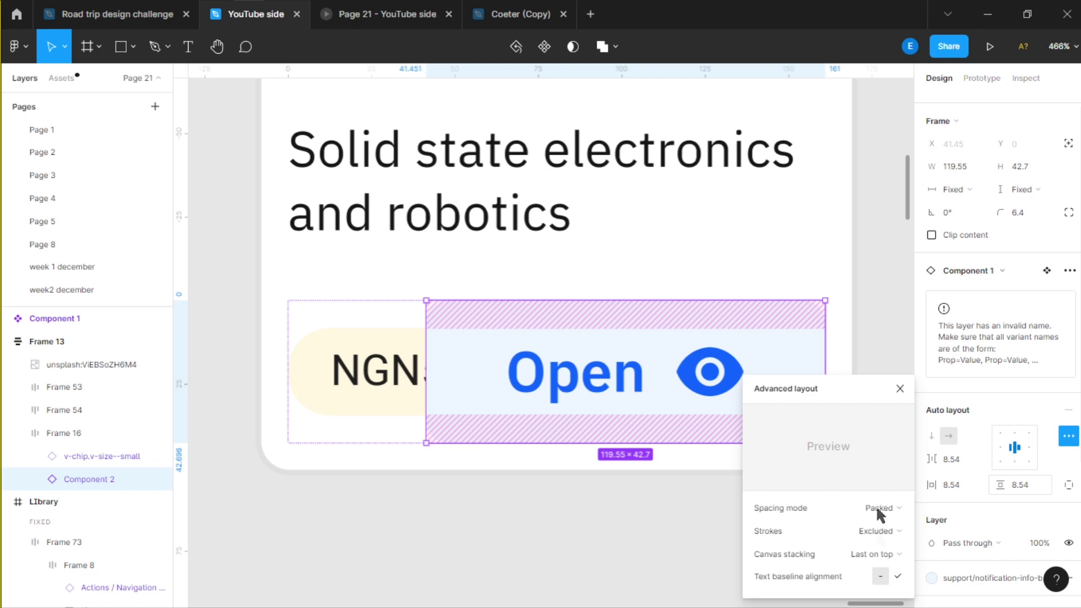
left_click(879, 555)
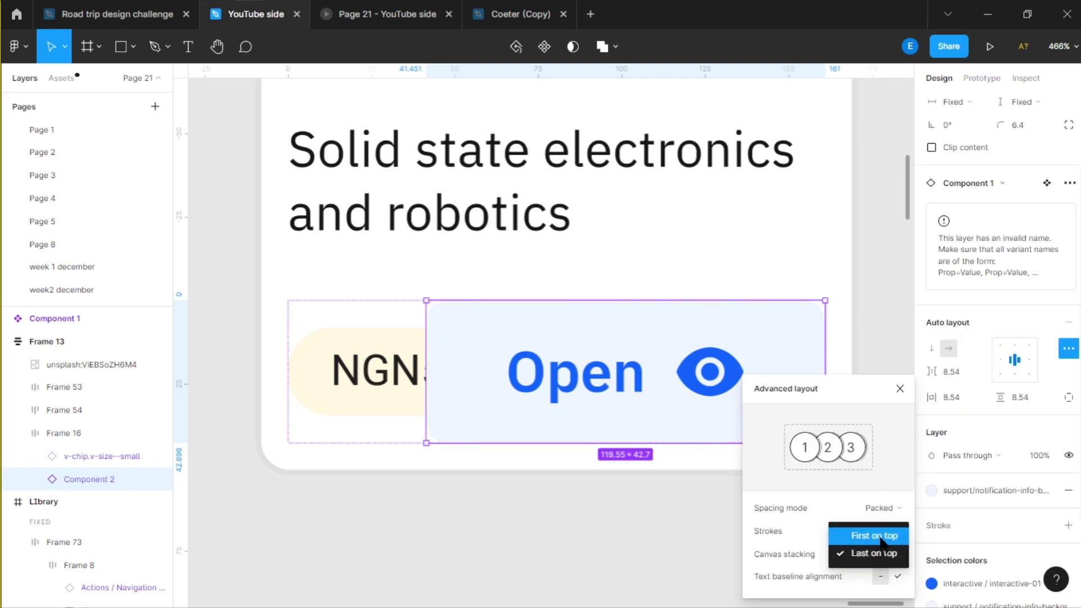
left_click(878, 536)
left_click(882, 553)
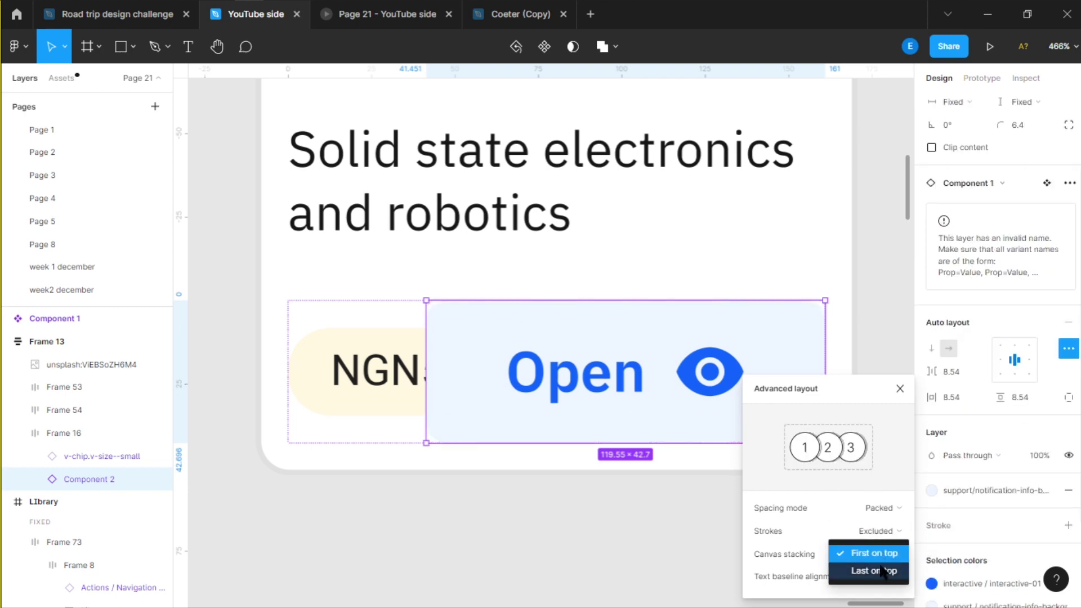
left_click(880, 566)
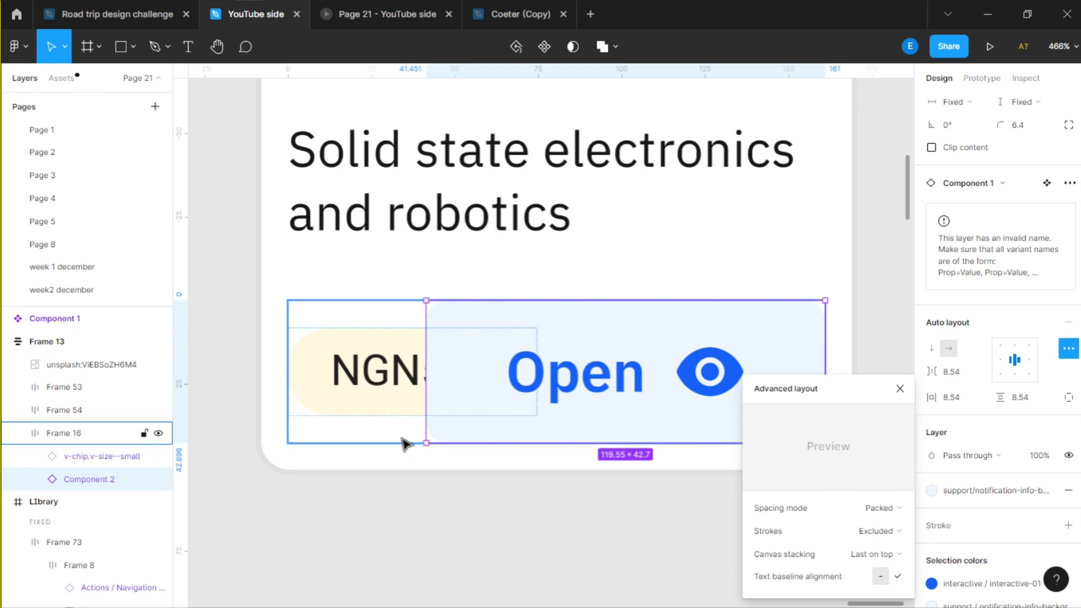
Step: Set canvas stacking to First on top for the standalone card's row holding the NGN500 chip and Open button
left_click(403, 444)
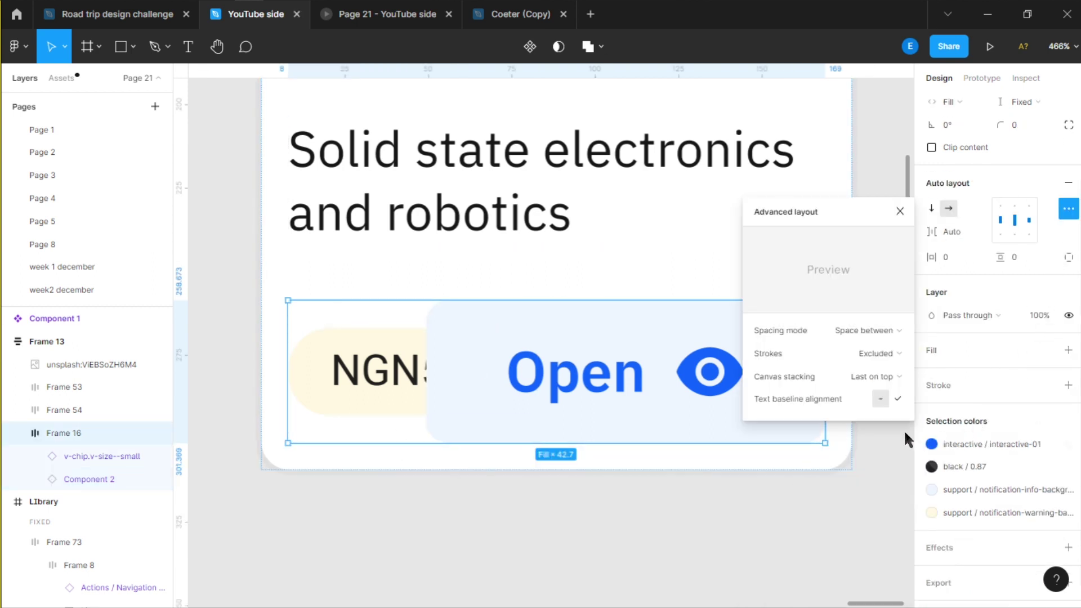
left_click(874, 351)
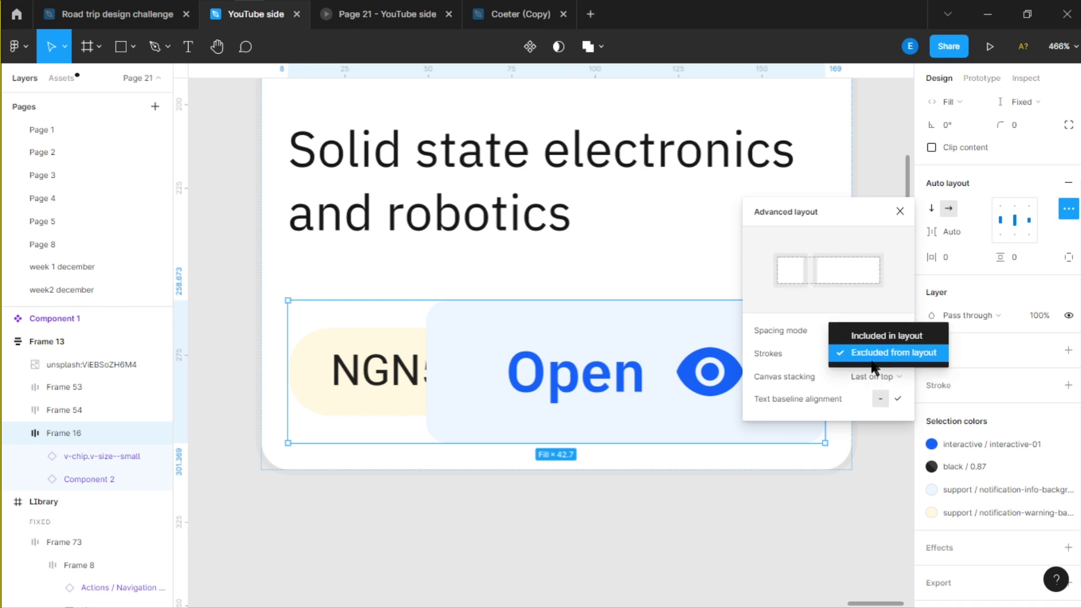
left_click(870, 373)
left_click(870, 375)
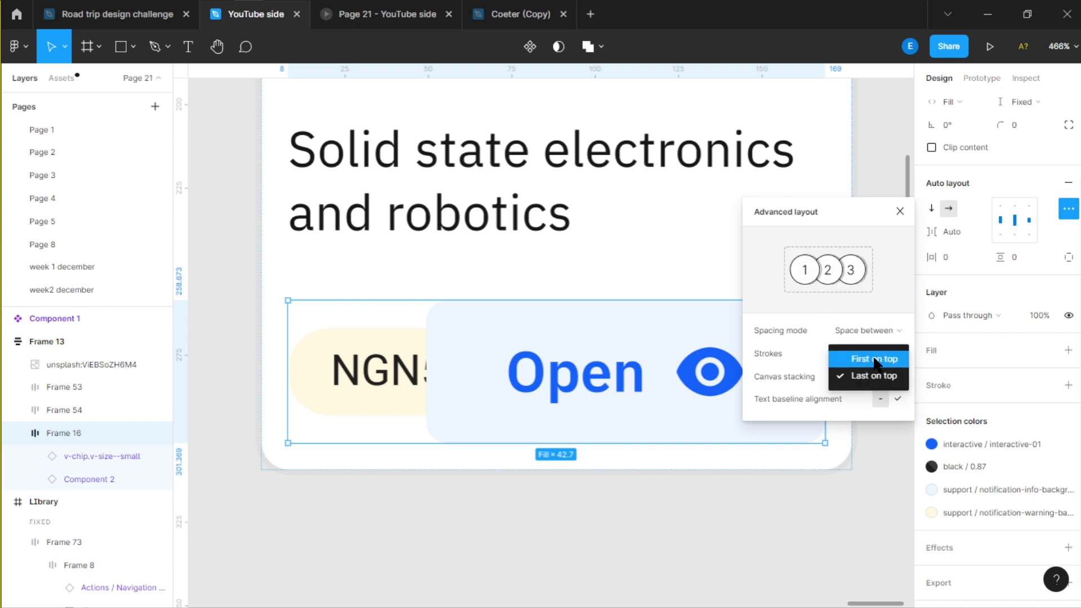
left_click(874, 359)
left_click(876, 376)
left_click(874, 394)
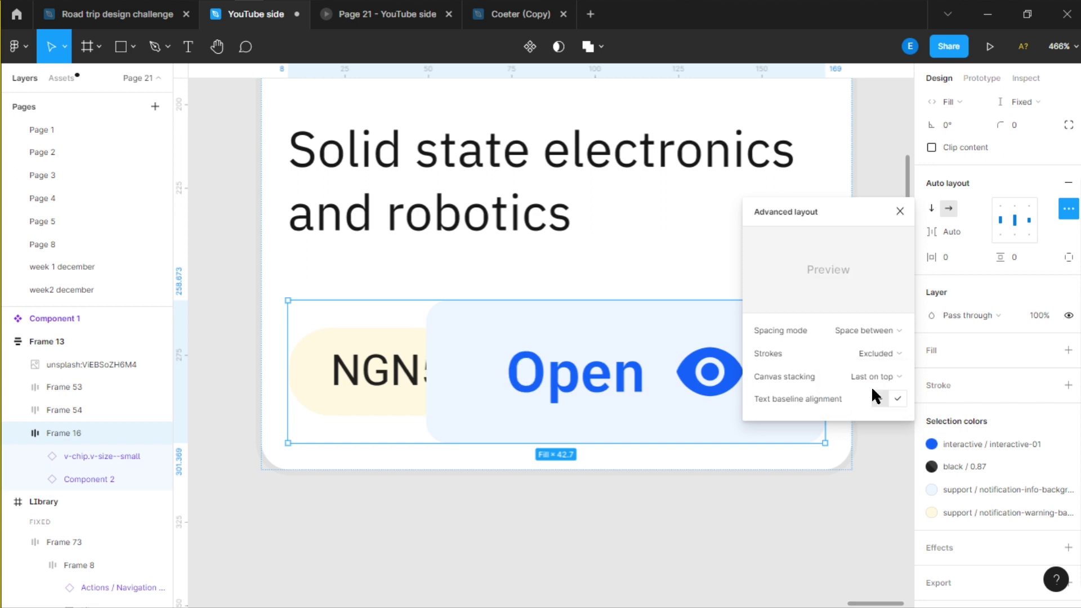
left_click(869, 375)
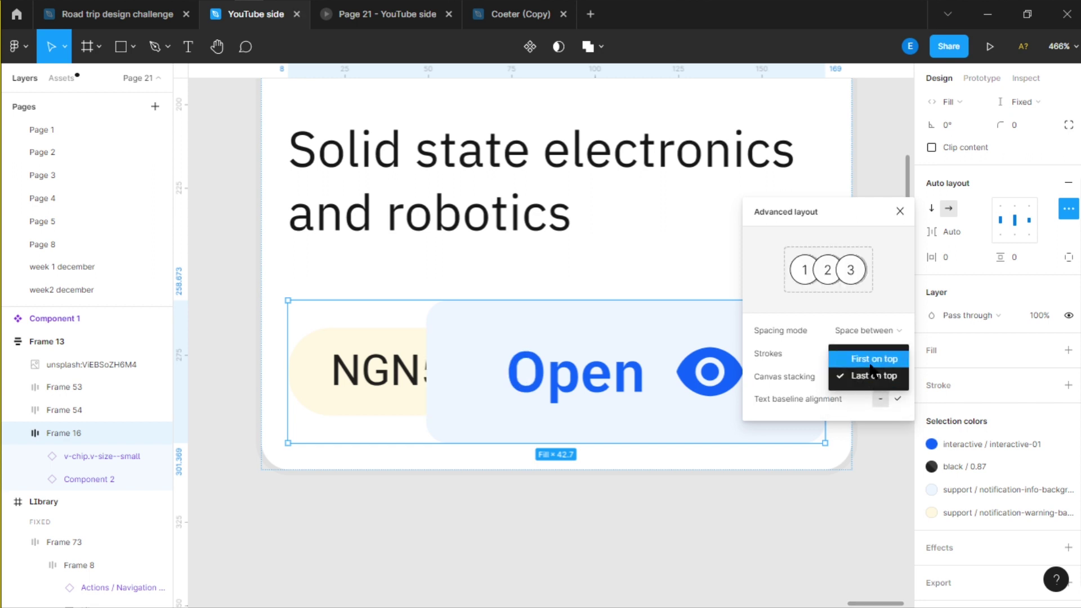
left_click(874, 359)
key("Escape")
key("Escape")
Step: Widen the standalone EEE 406 card to about 323
scroll(563, 282, "down", 5)
scroll(780, 385, "up", 3)
left_click(449, 156)
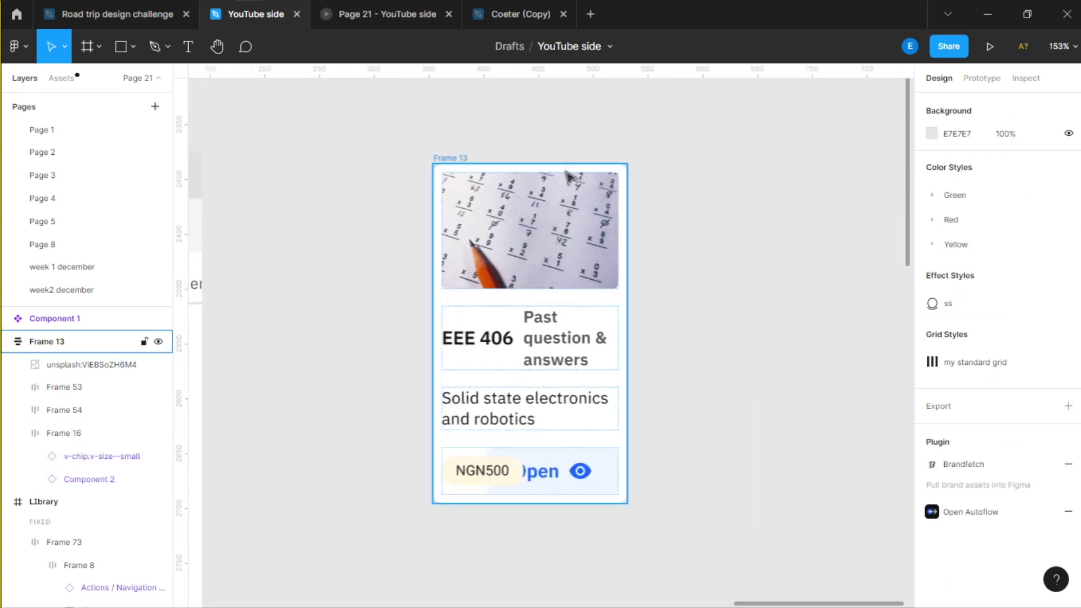
scroll(467, 161, "down", 3)
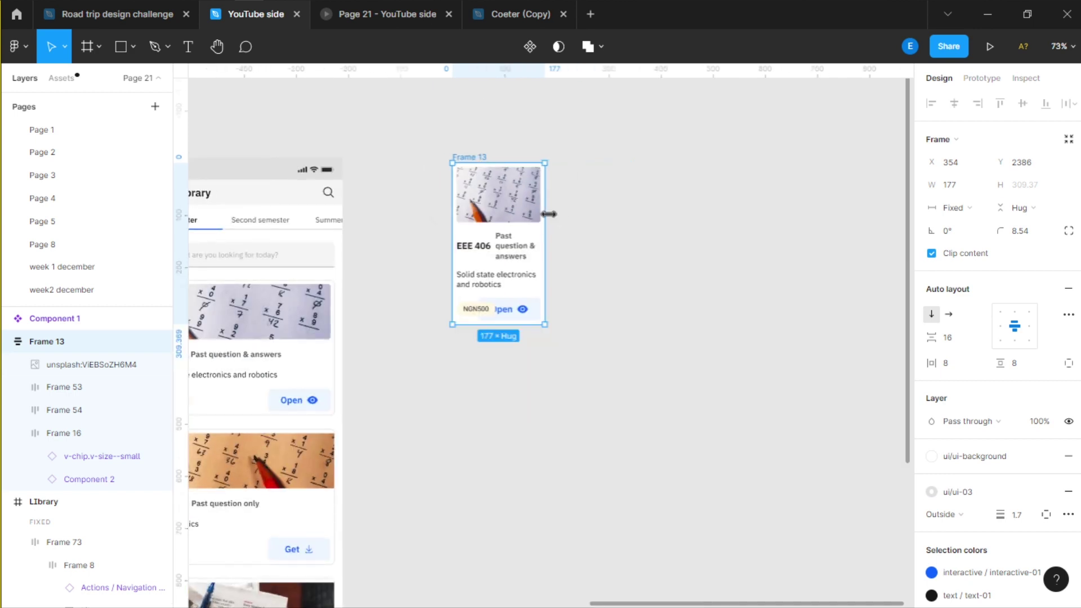
left_click_drag(550, 214, 622, 219)
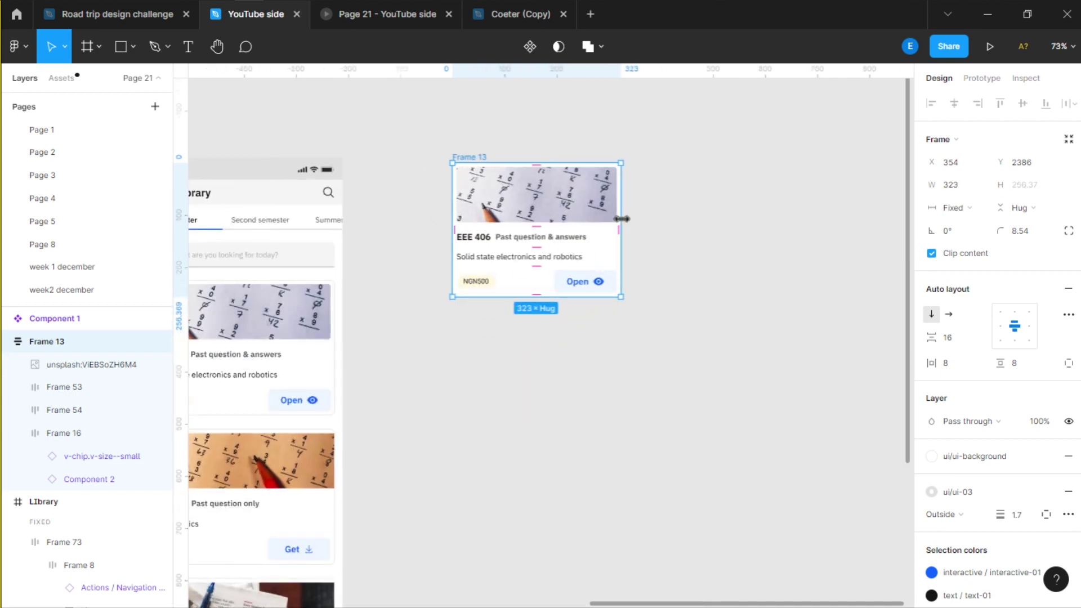
Step: Duplicate the standalone card and move the copy slightly farther from the original, to about X 746
scroll(664, 278, "up", 2)
scroll(664, 278, "left", 2)
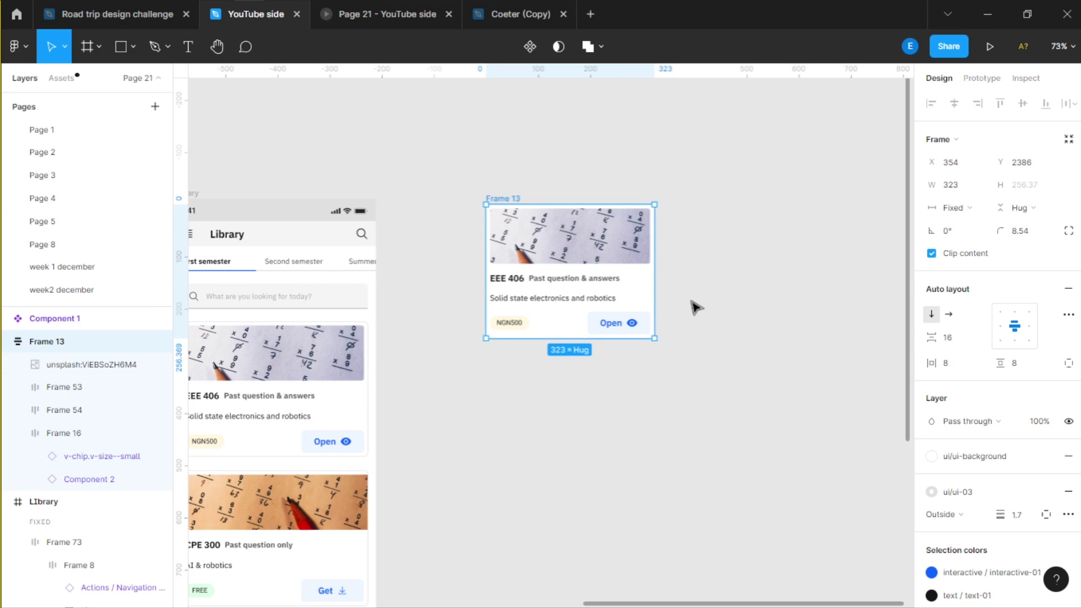
left_click_drag(704, 311, 675, 301)
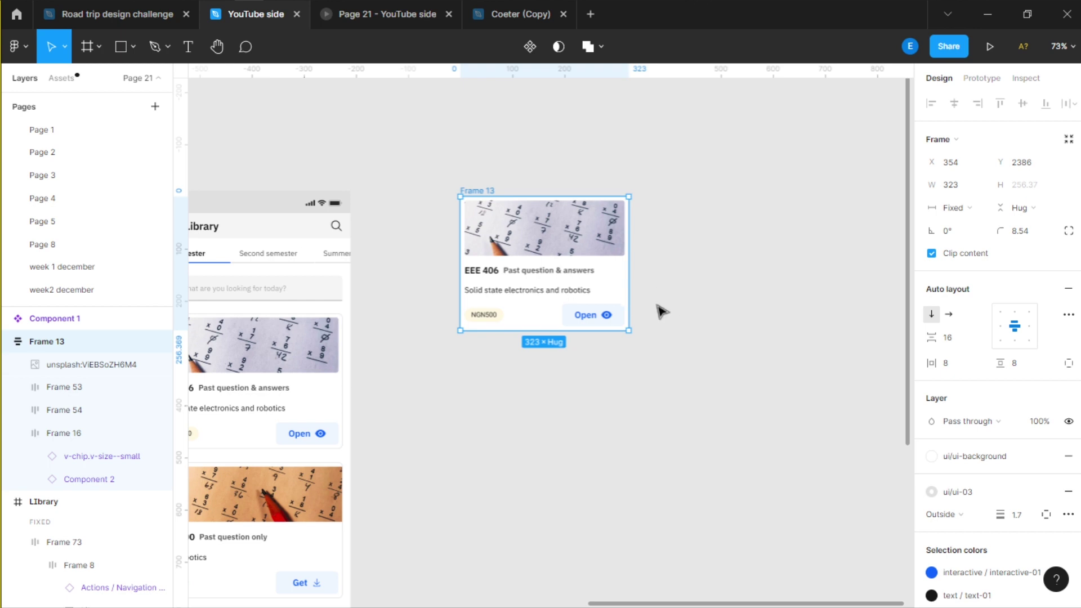
key("ctrl+d")
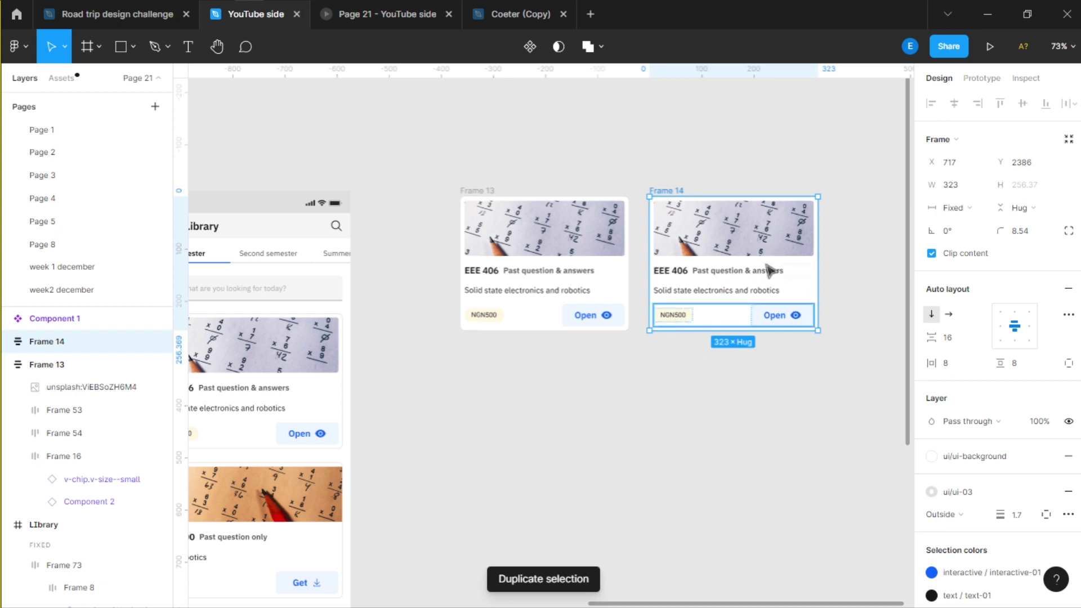
scroll(725, 237, "right", 3)
scroll(725, 237, "right", 1)
left_click(604, 210)
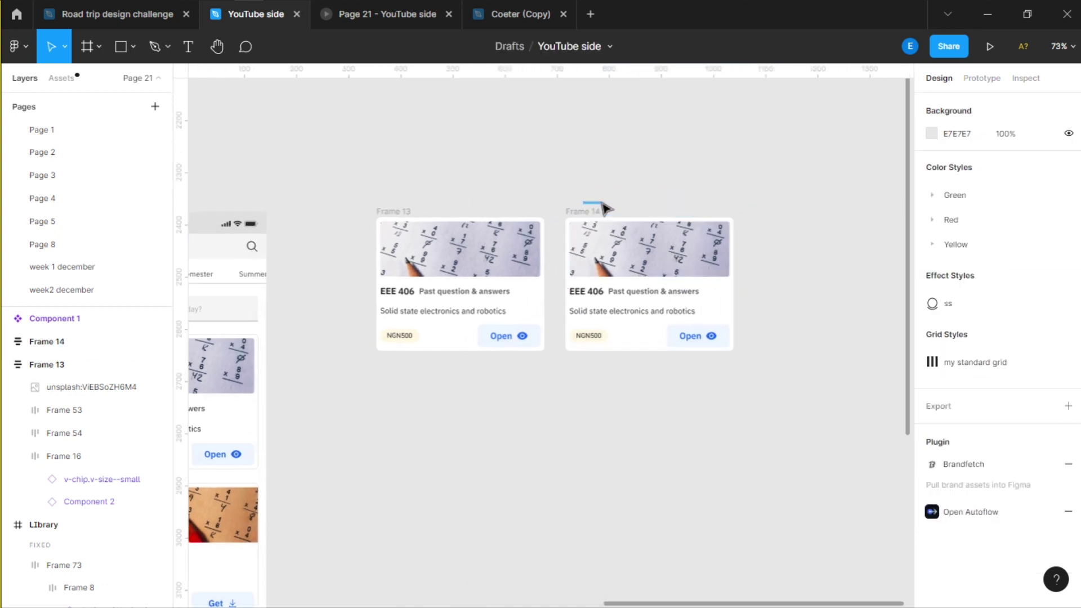
left_click_drag(582, 217, 623, 213)
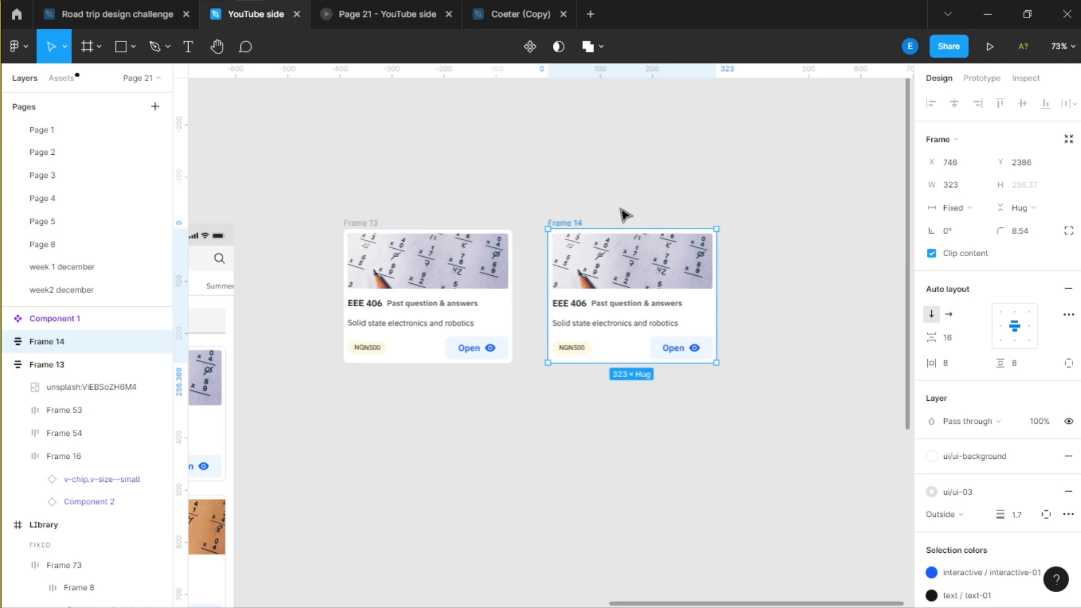
Step: Widen the duplicated EEE 406 card to about 364 and deselect it
left_click_drag(715, 189, 700, 197)
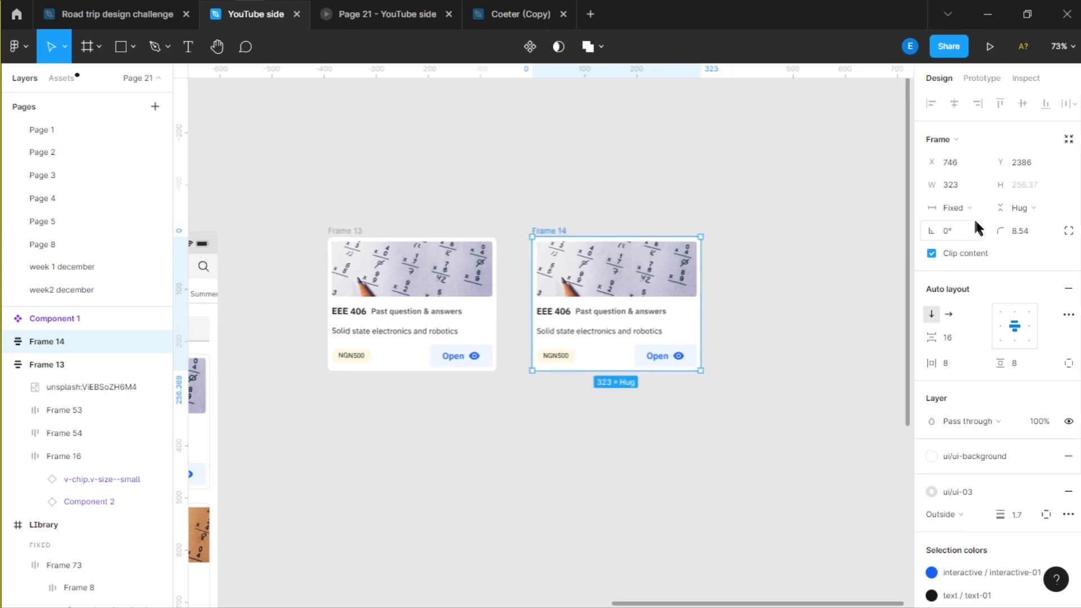
left_click_drag(726, 190, 687, 194)
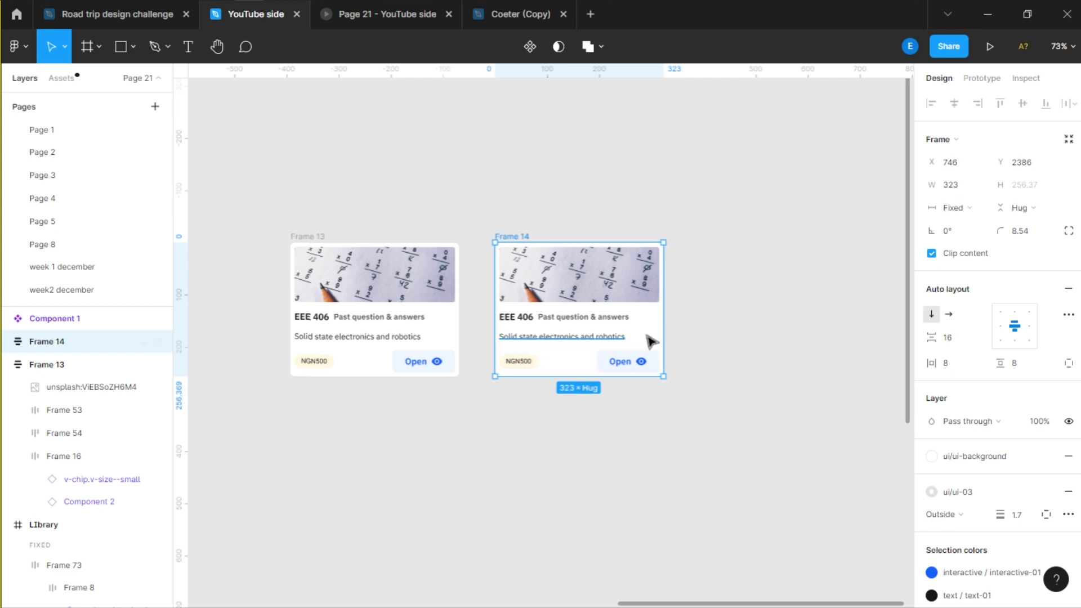
scroll(654, 352, "up", 2)
scroll(683, 422, "up", 3)
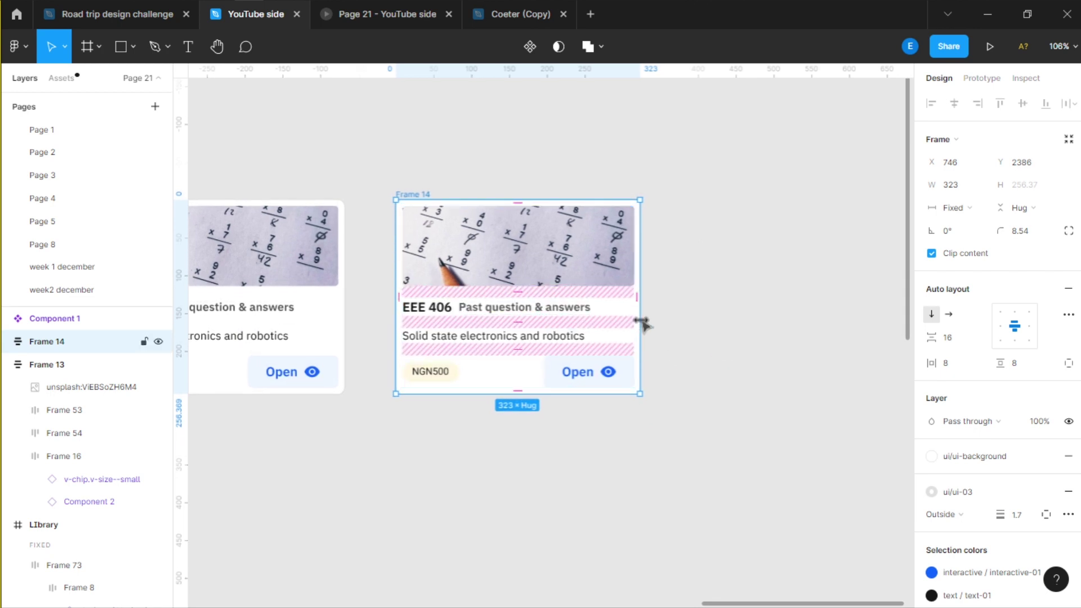
left_click_drag(640, 321, 670, 325)
left_click_drag(748, 310, 749, 308)
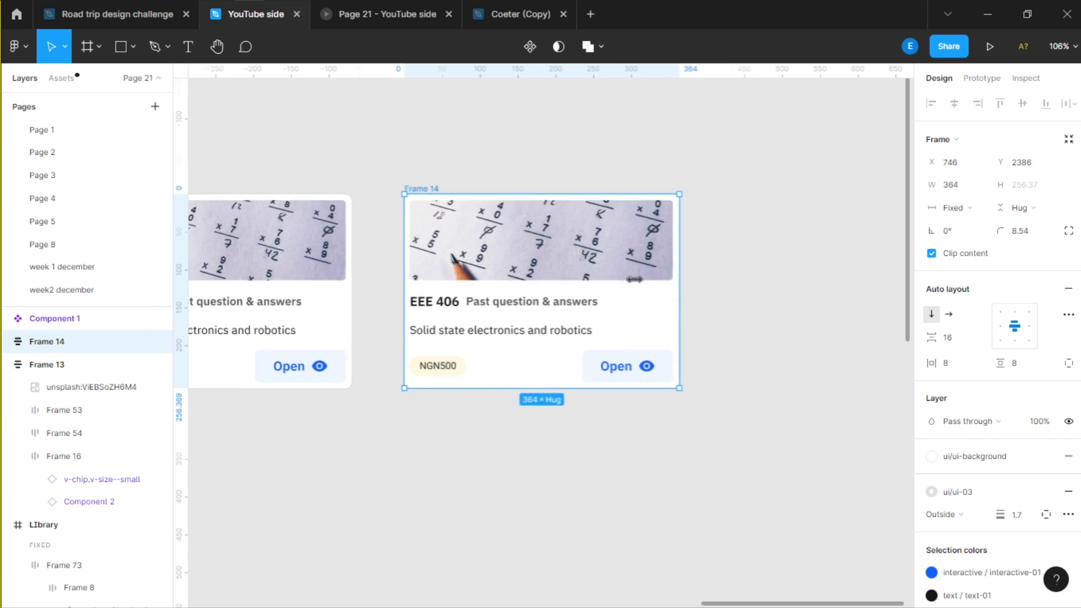
left_click(528, 150)
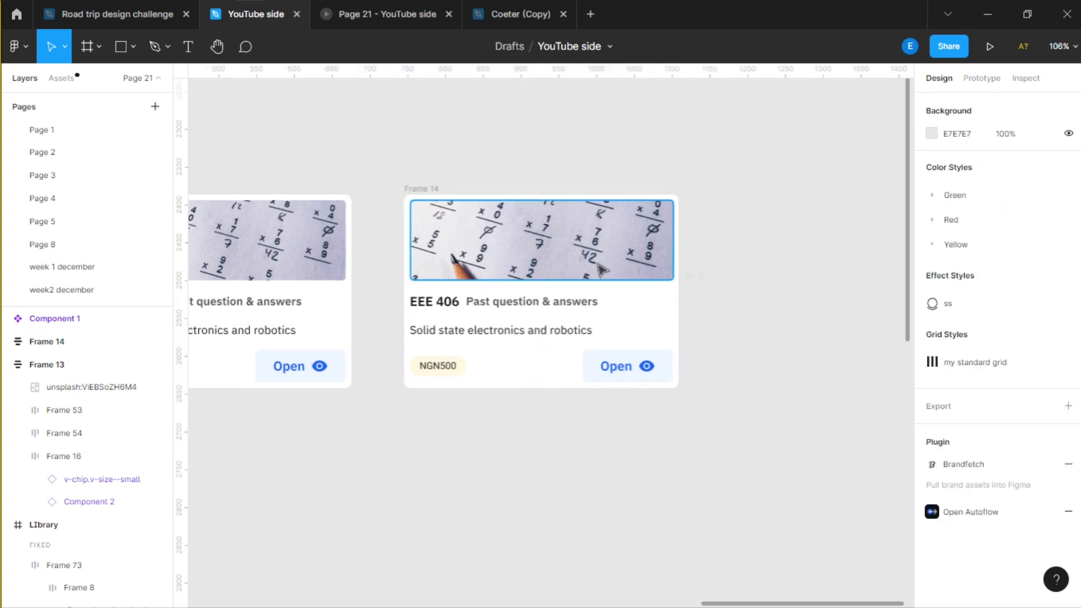
Step: Remove auto layout from the duplicated EEE 406 card's outer frame
left_click(559, 271)
scroll(624, 417, "down", 3)
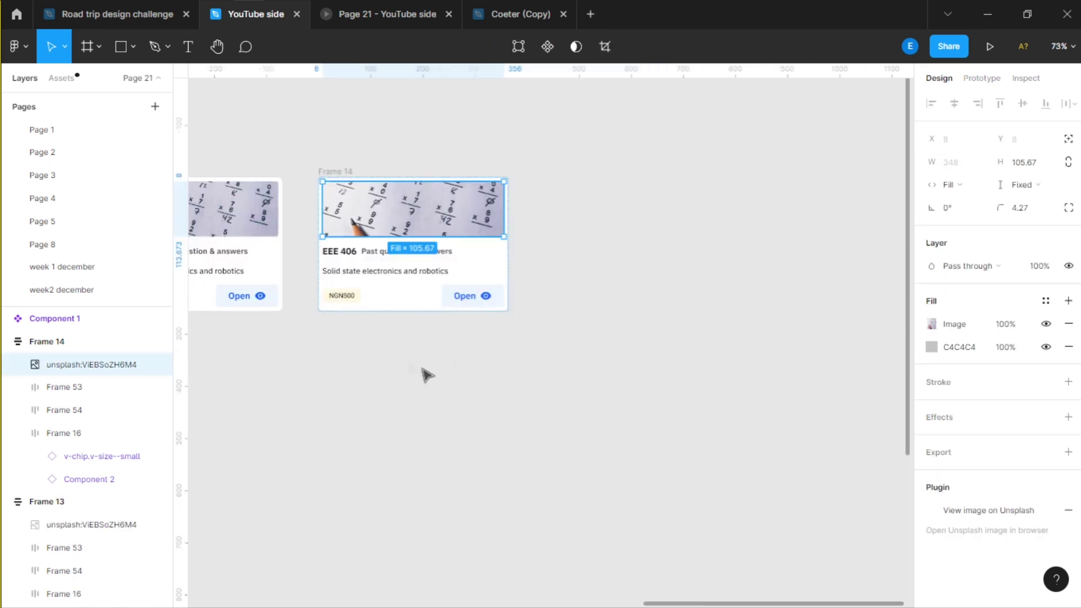
scroll(507, 281, "left", 3)
left_click(541, 178)
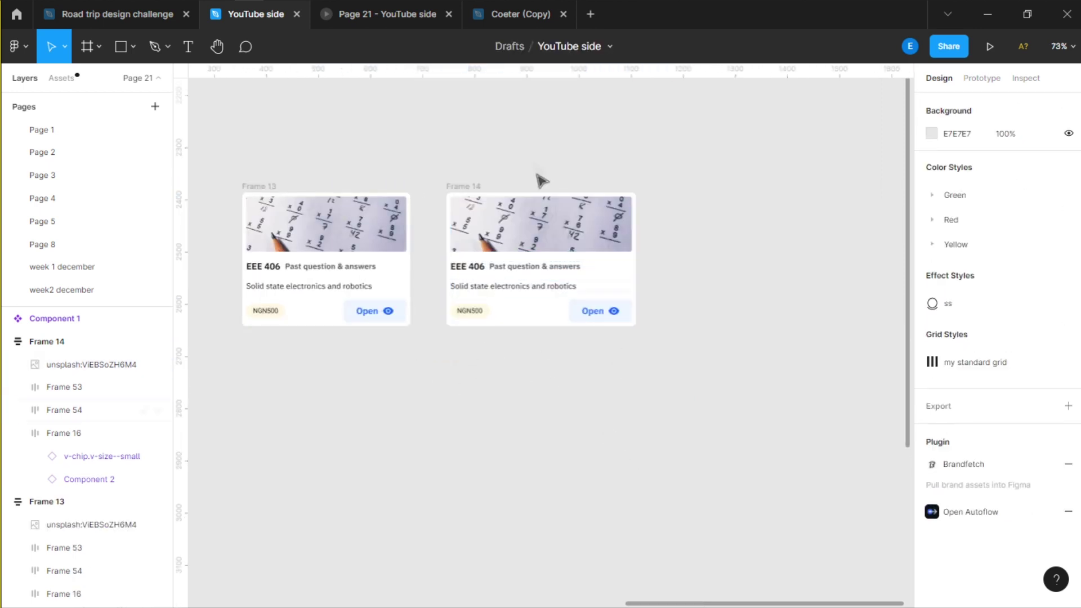
left_click(463, 196)
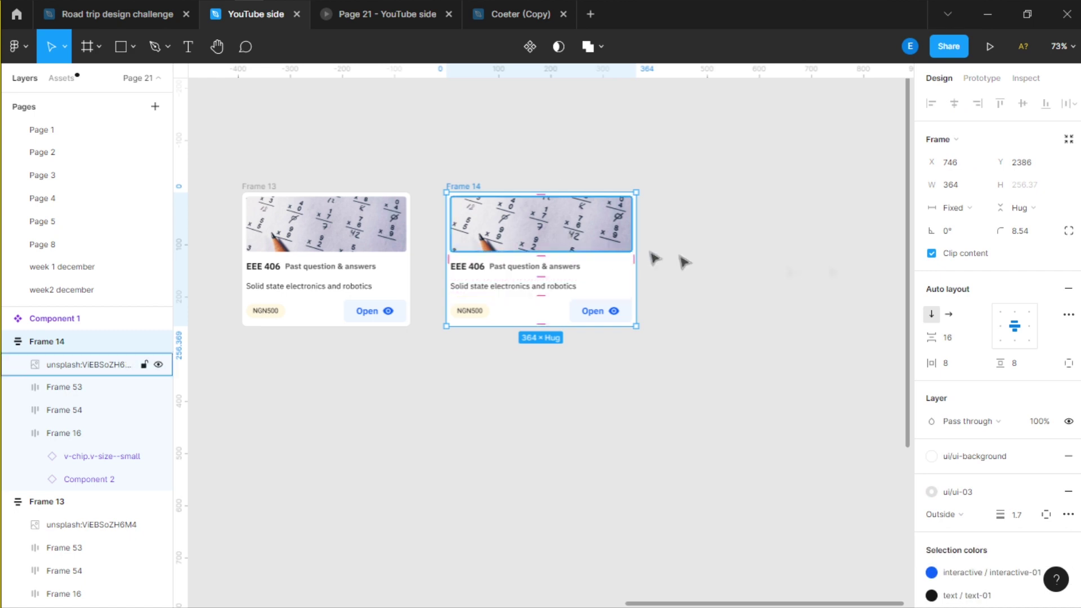
left_click(1066, 291)
left_click(580, 287)
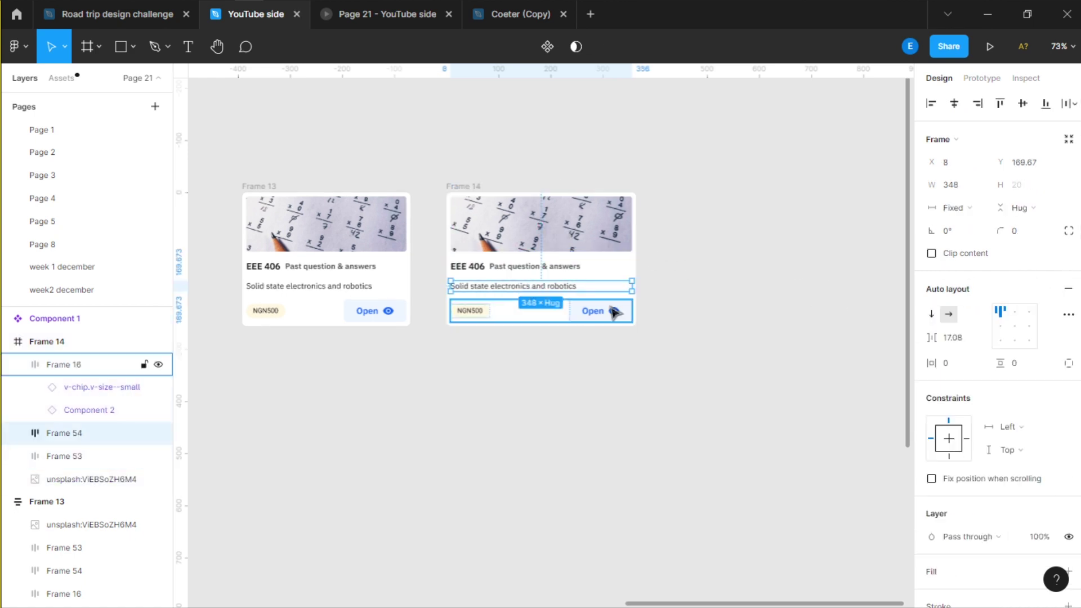
left_click(543, 316, "shift")
left_click(544, 267, "shift")
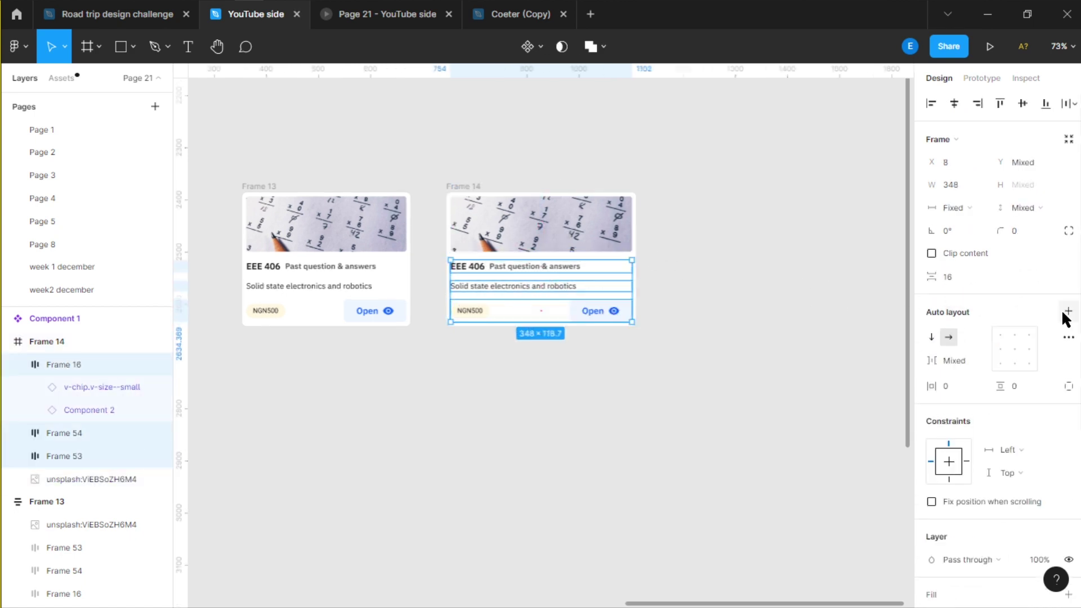
left_click(675, 309)
Step: Remove auto layout from the duplicated card's button row, description row and title row, and clear the selection
left_click(55, 363)
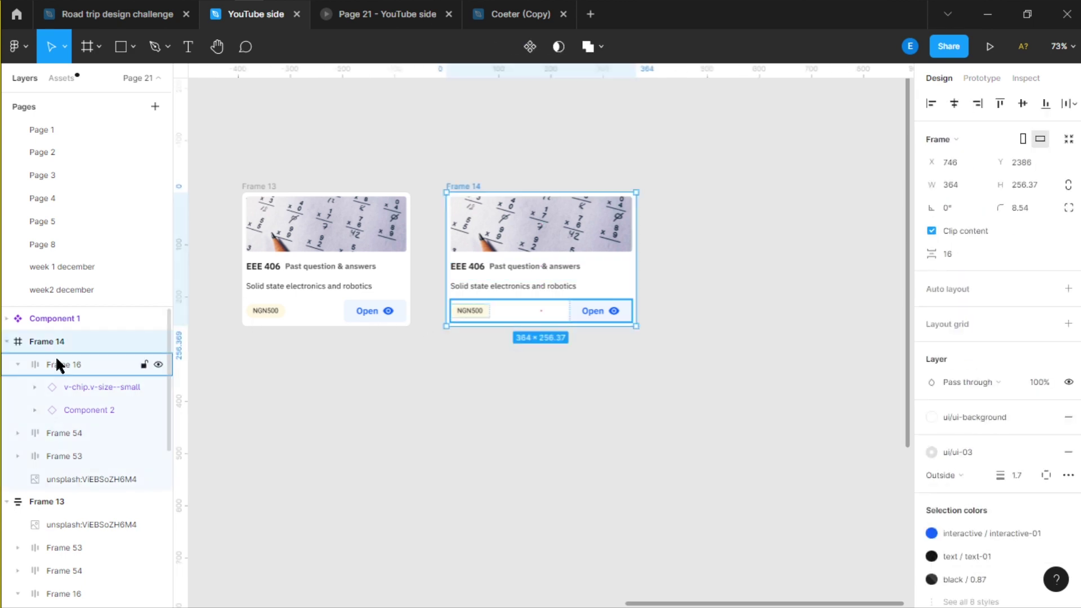
left_click(1068, 289)
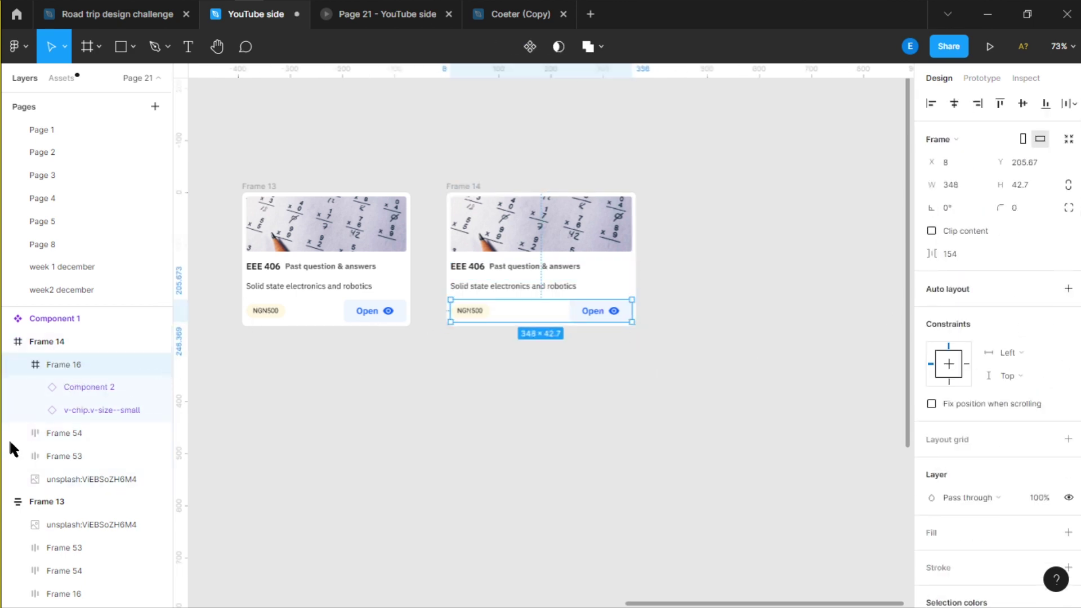
left_click(38, 434)
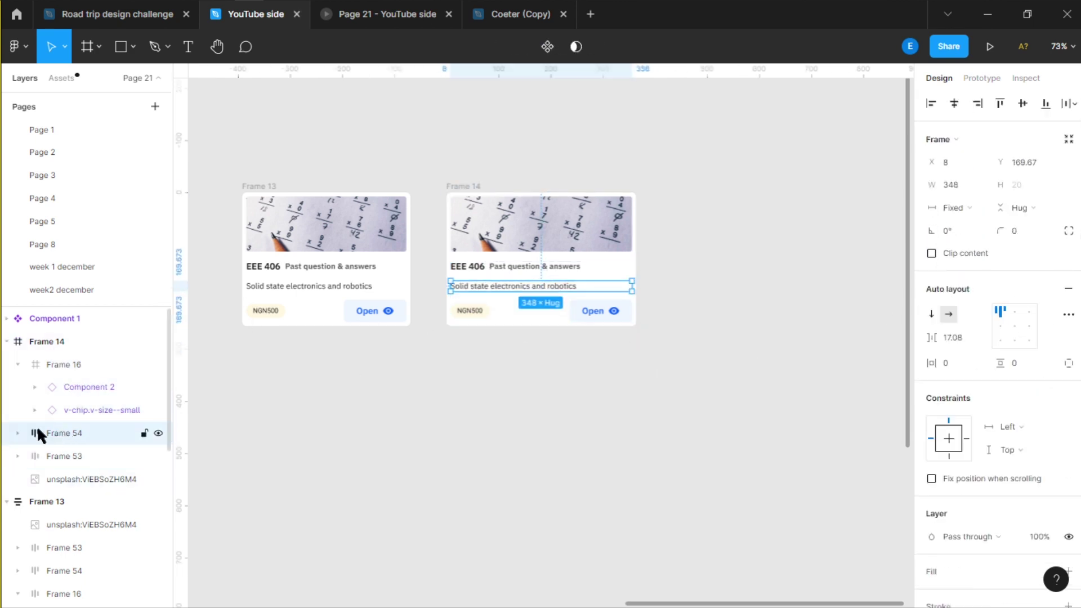
left_click(1068, 289)
left_click(39, 457)
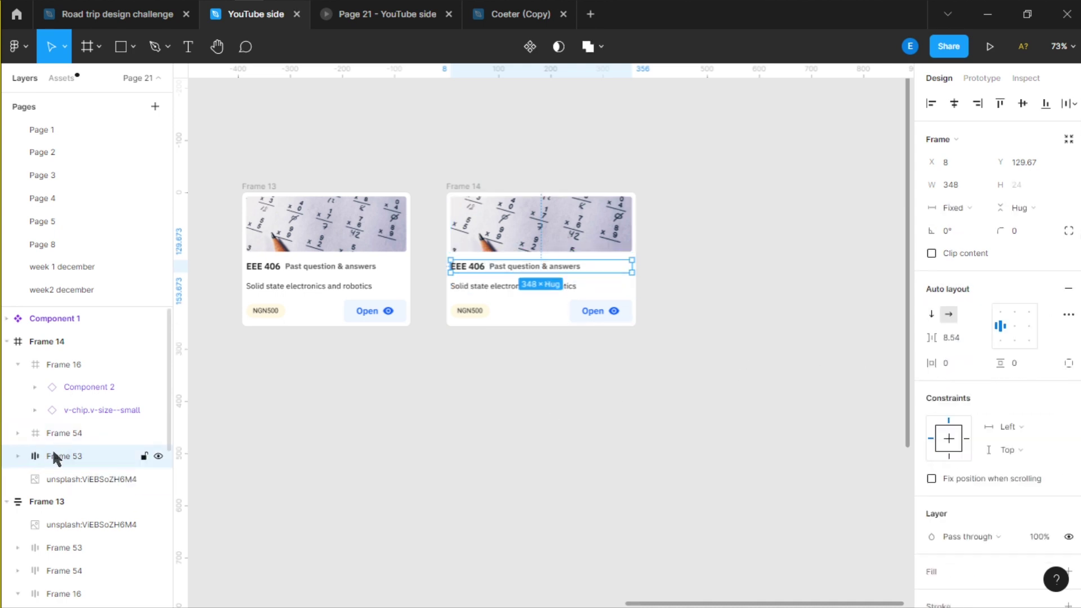
left_click(1068, 289)
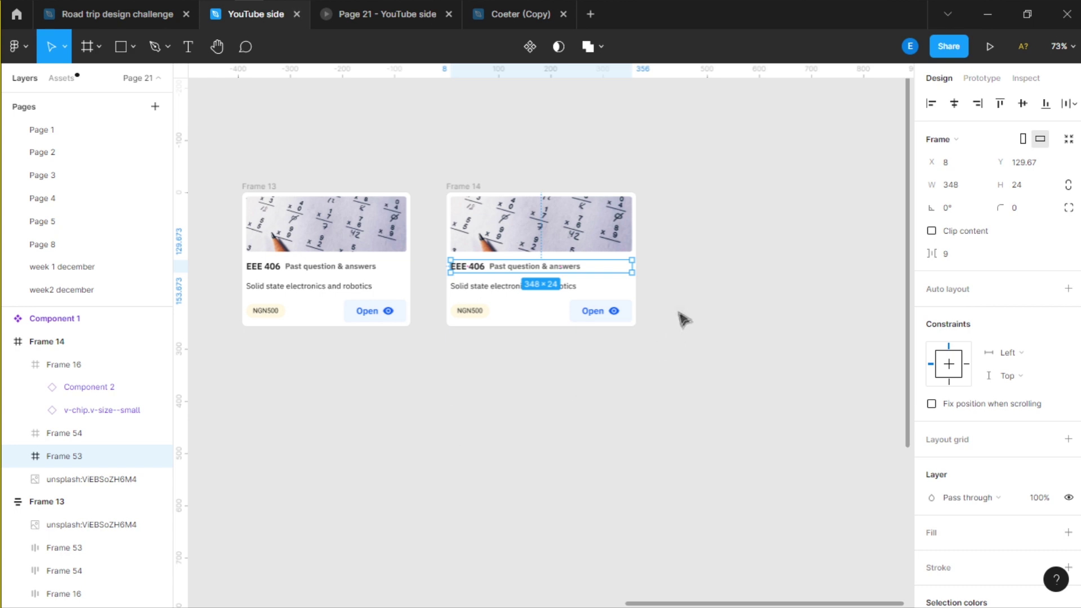
scroll(708, 334, "right", 2)
left_click(708, 335)
Step: Move the image, title row and description row out of the duplicated card onto the empty canvas above it
left_click(449, 235)
scroll(449, 236, "down", 3)
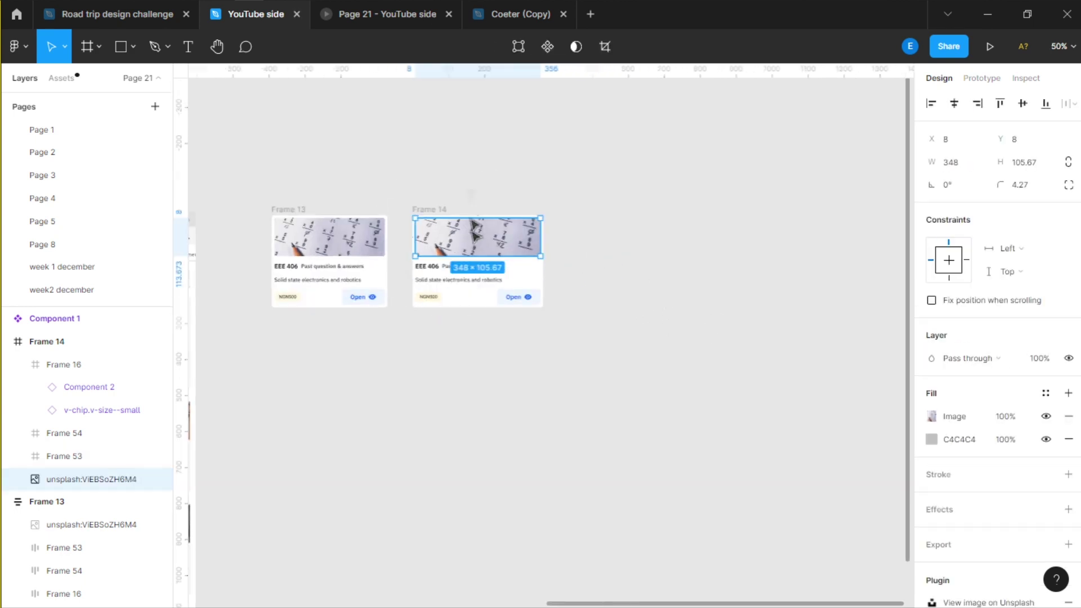
left_click_drag(476, 237, 540, 150)
left_click_drag(466, 274, 538, 195)
left_click(454, 293)
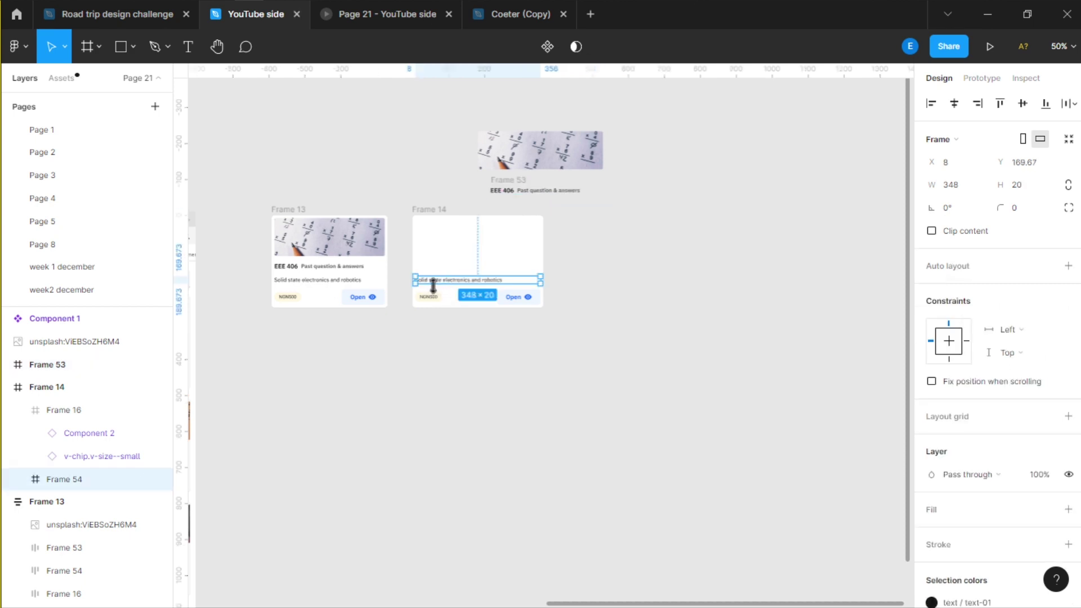
left_click_drag(435, 283, 521, 198)
Step: Move the NGN500 and Open row out beneath the description text, and shift the emptied card frame down out of the way
left_click(514, 292)
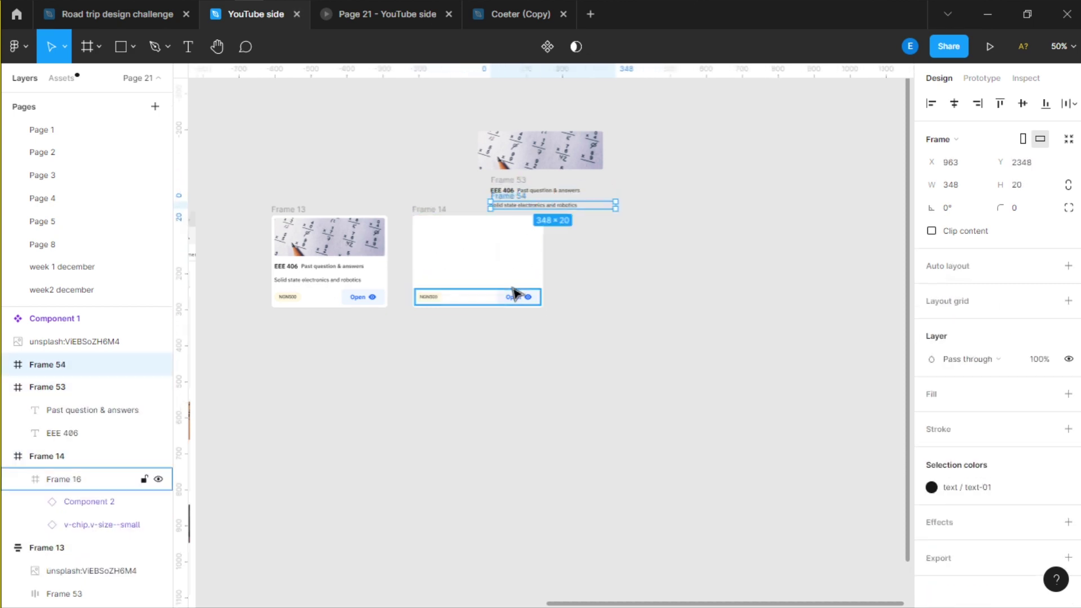
left_click_drag(483, 309, 632, 251)
left_click_drag(439, 227, 357, 372)
left_click_drag(579, 231, 496, 228)
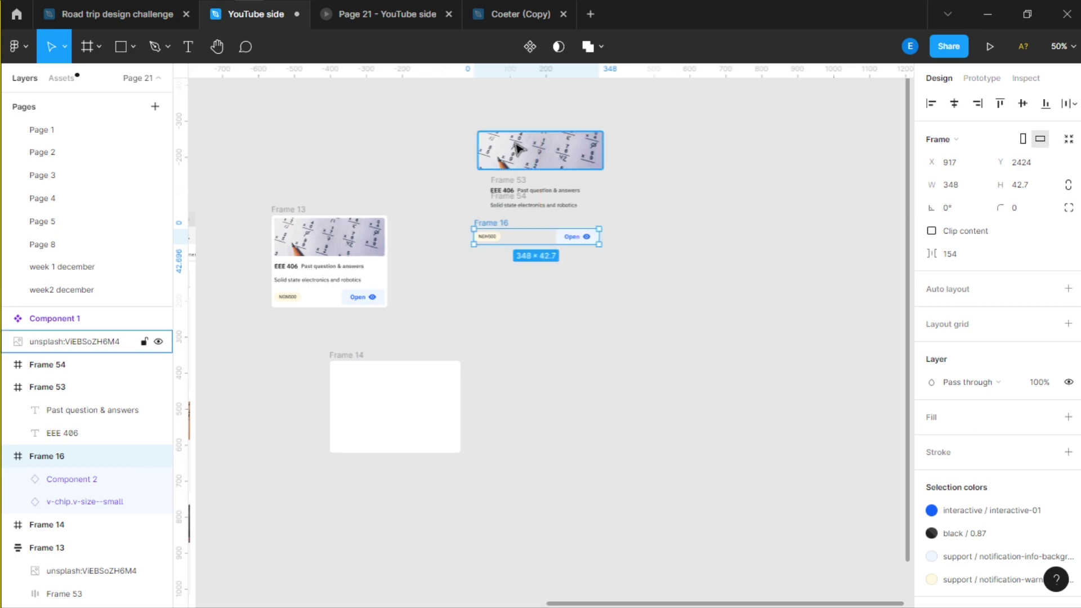
Step: Move the EEE 406 text out of its loose title row, just past the frame's left edge
scroll(515, 146, "up", 5)
left_click(501, 247)
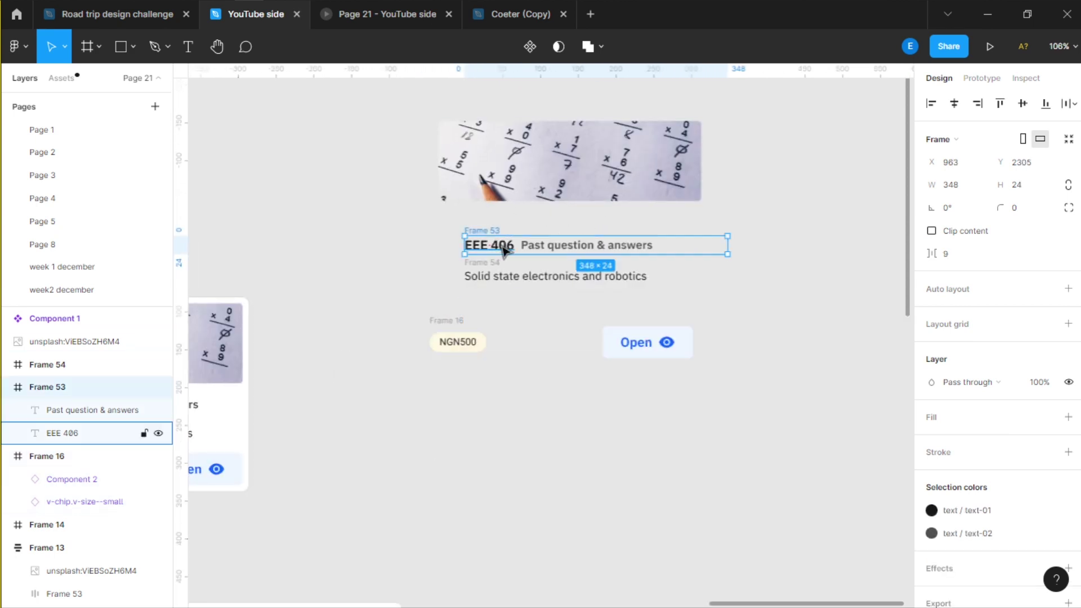
left_click(503, 250)
left_click_drag(484, 251, 453, 248)
Step: Ungroup the title row, set the Past question & answers text to auto width and move it slightly left
left_click(487, 233)
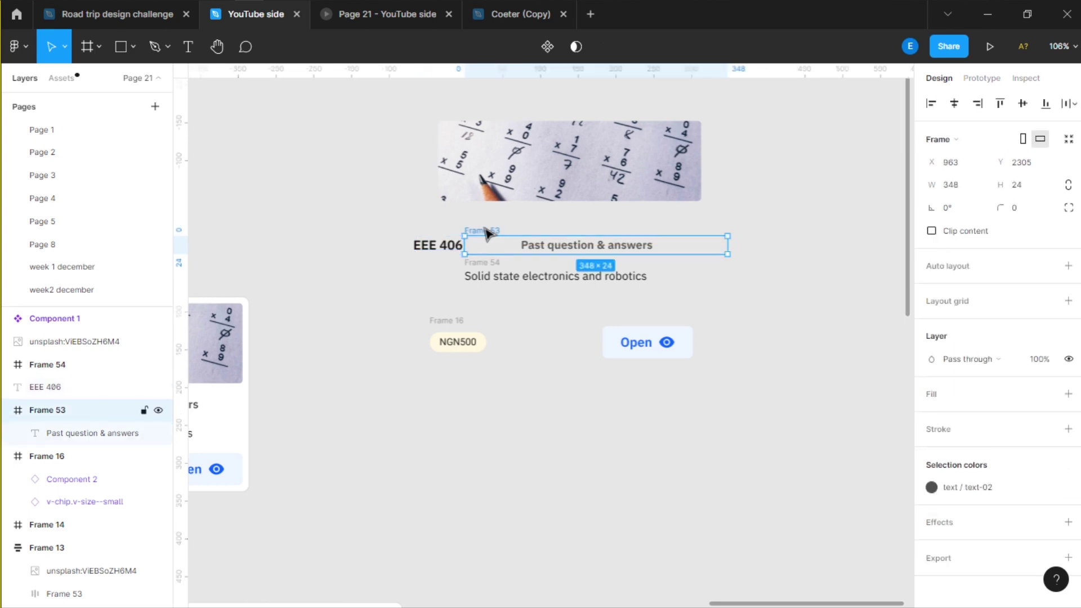
right_click(488, 232)
left_click(521, 366)
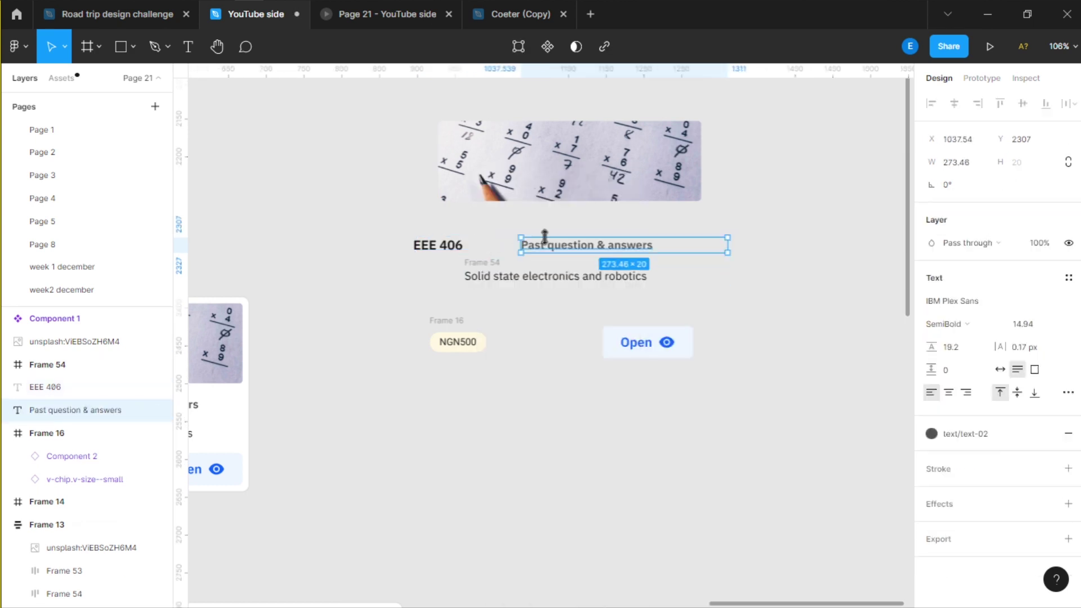
left_click(995, 374)
left_click_drag(591, 246, 571, 244)
Step: Ungroup the description row, move its text to about X 908, Y 2371, and set the text to auto width
left_click(525, 279)
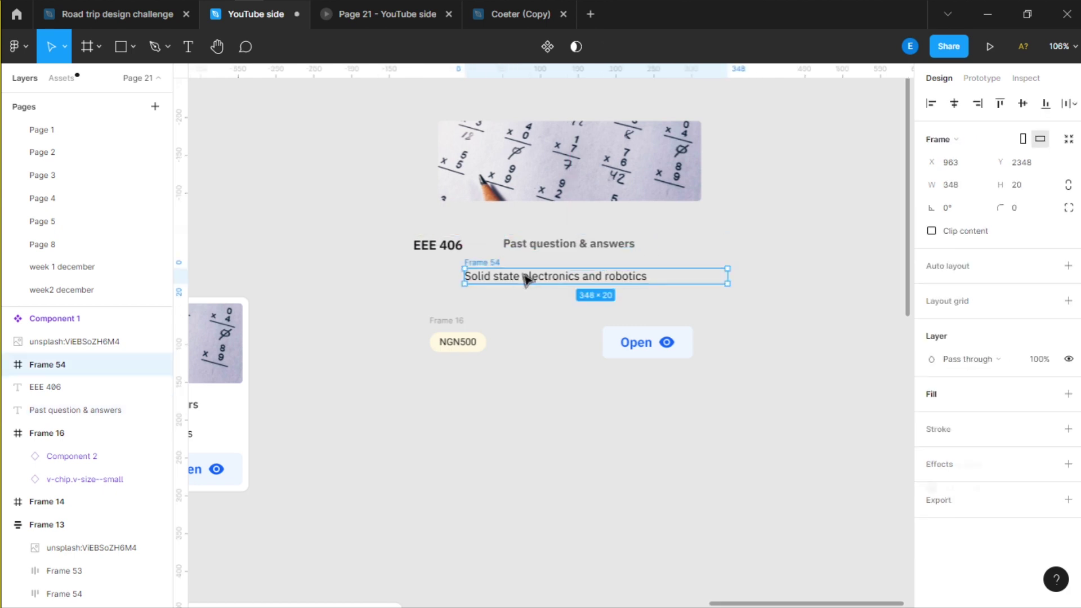
left_click_drag(525, 279, 496, 293)
right_click(496, 293)
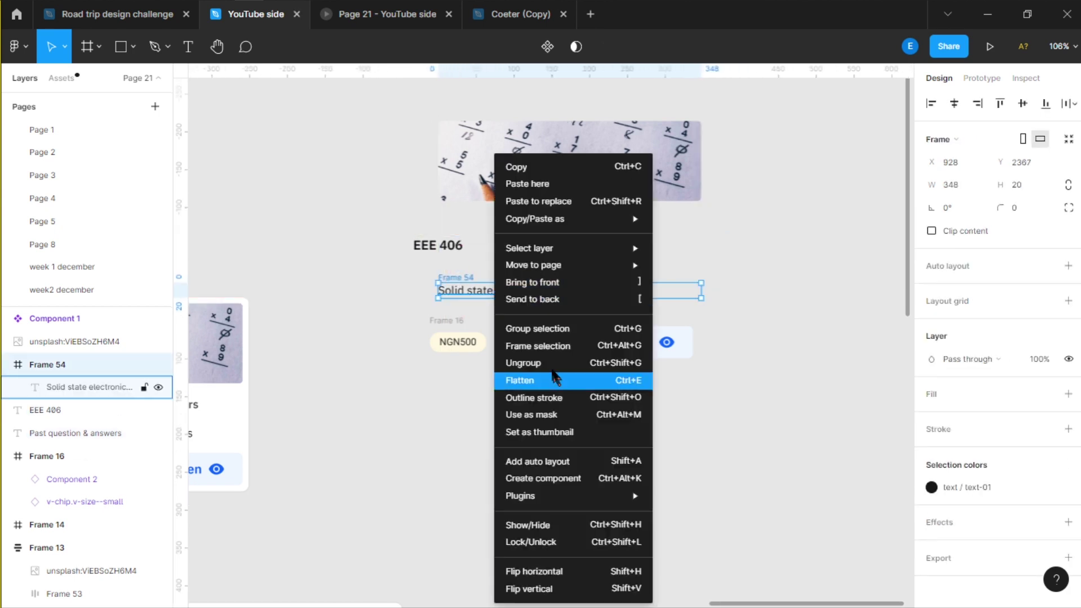
left_click(532, 361)
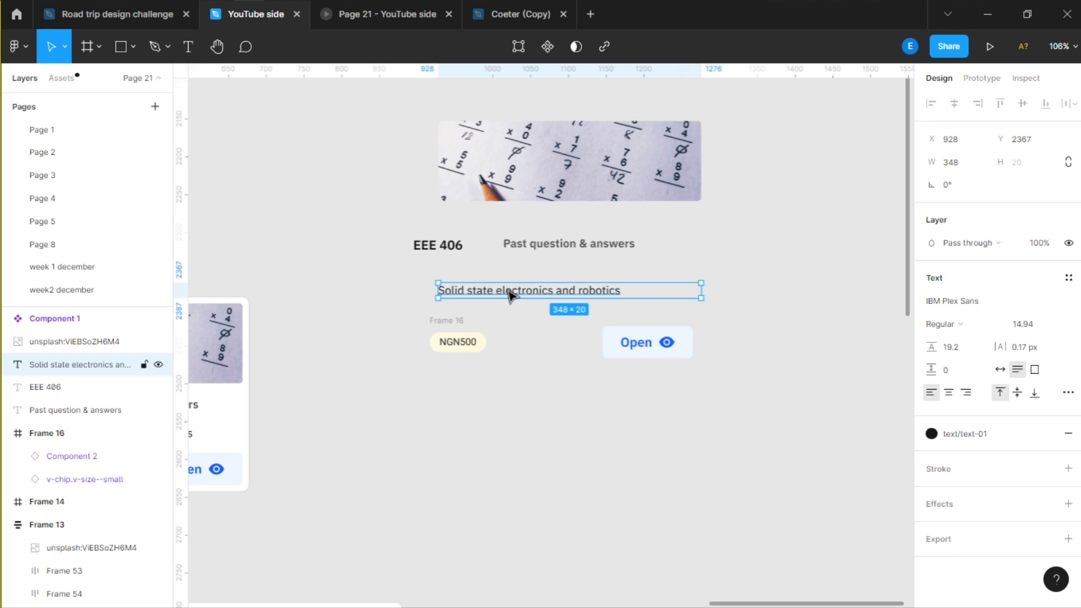
left_click_drag(510, 294, 496, 296)
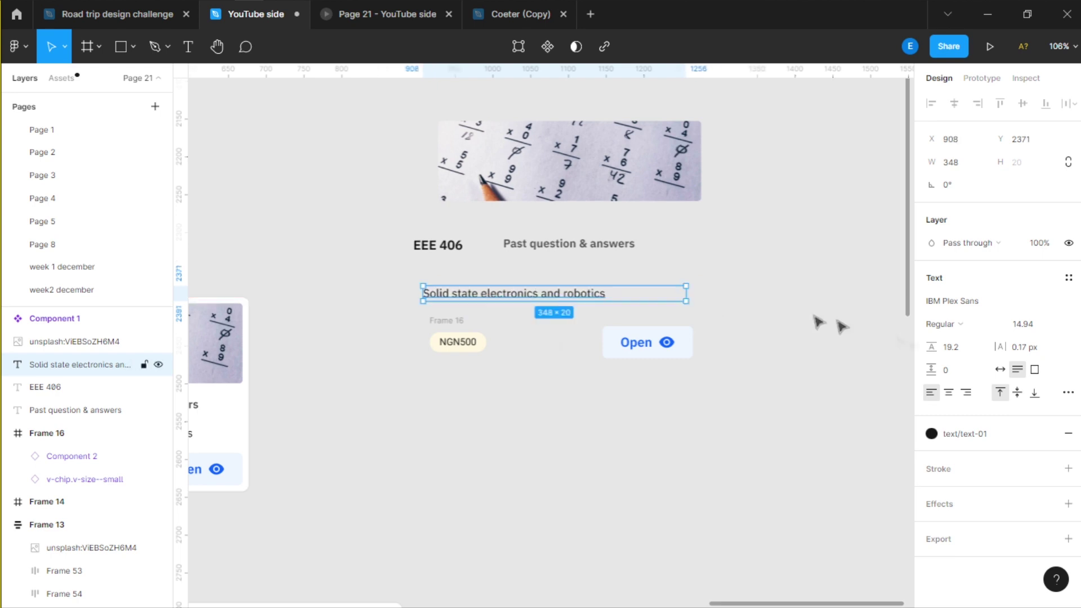
left_click(1001, 370)
Step: Ungroup the loose row holding the NGN500 chip and Open button, and select the Open button
left_click(453, 321)
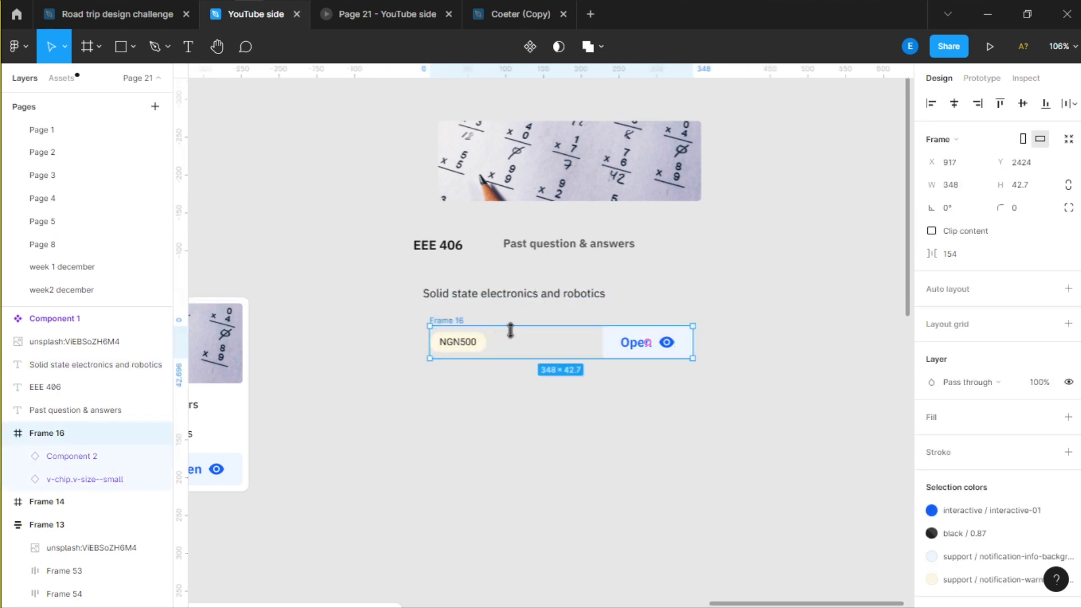
right_click(513, 337)
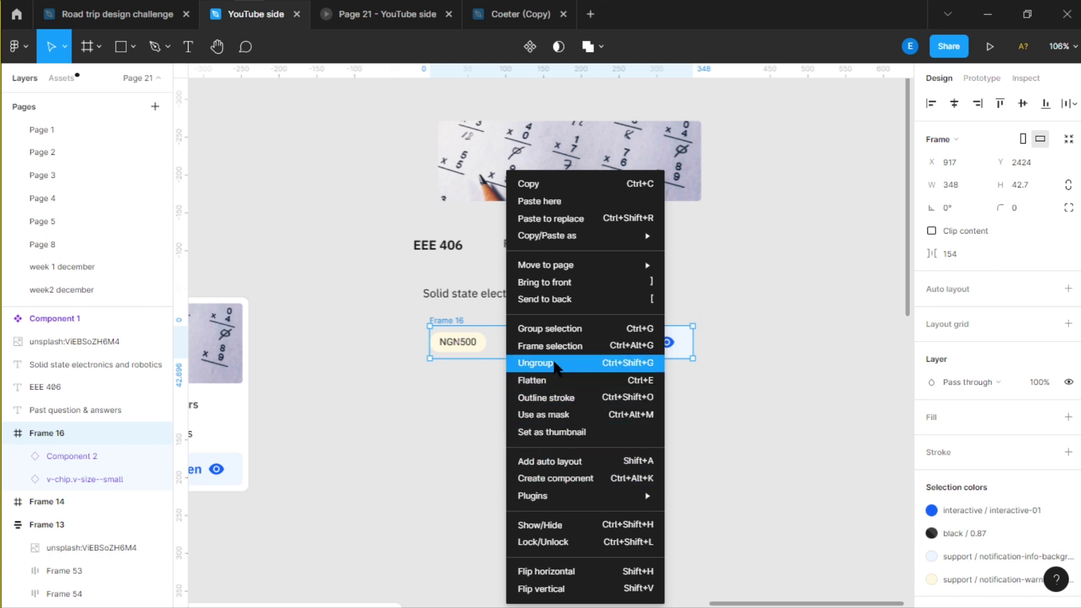
left_click(529, 363)
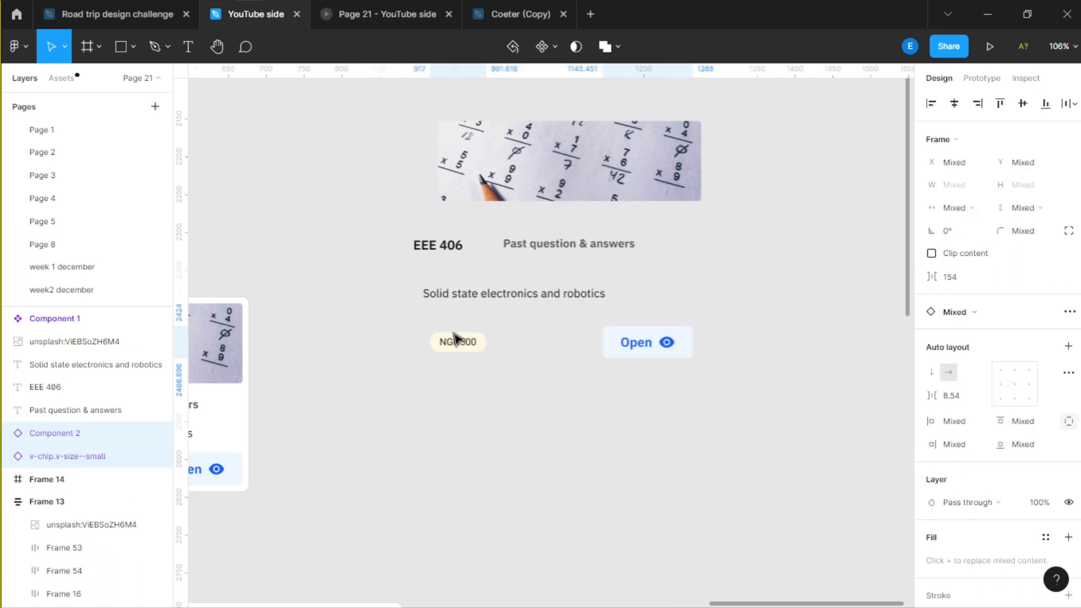
left_click(642, 350)
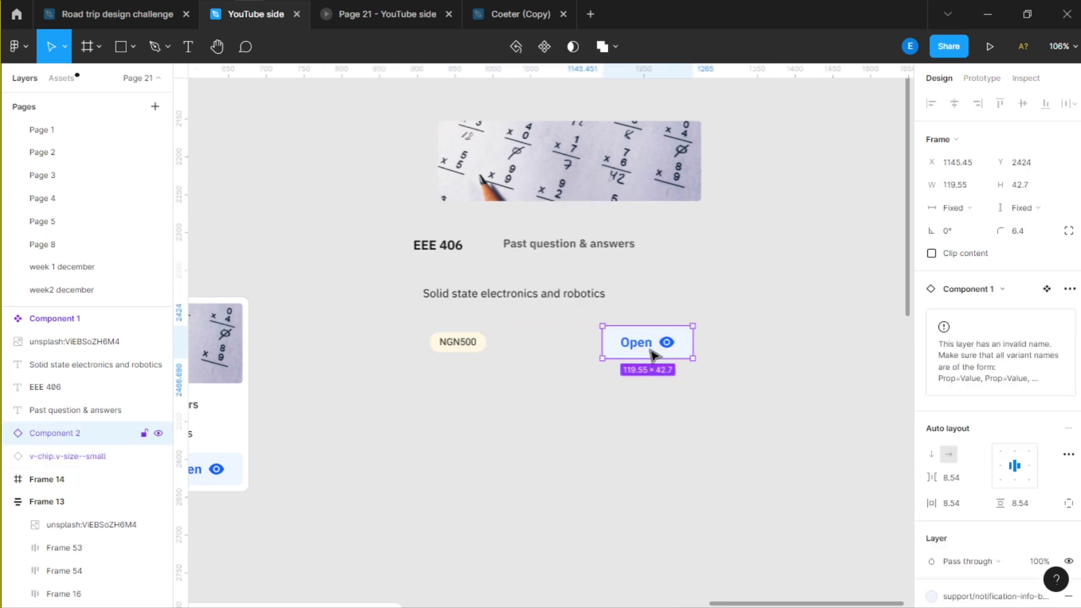
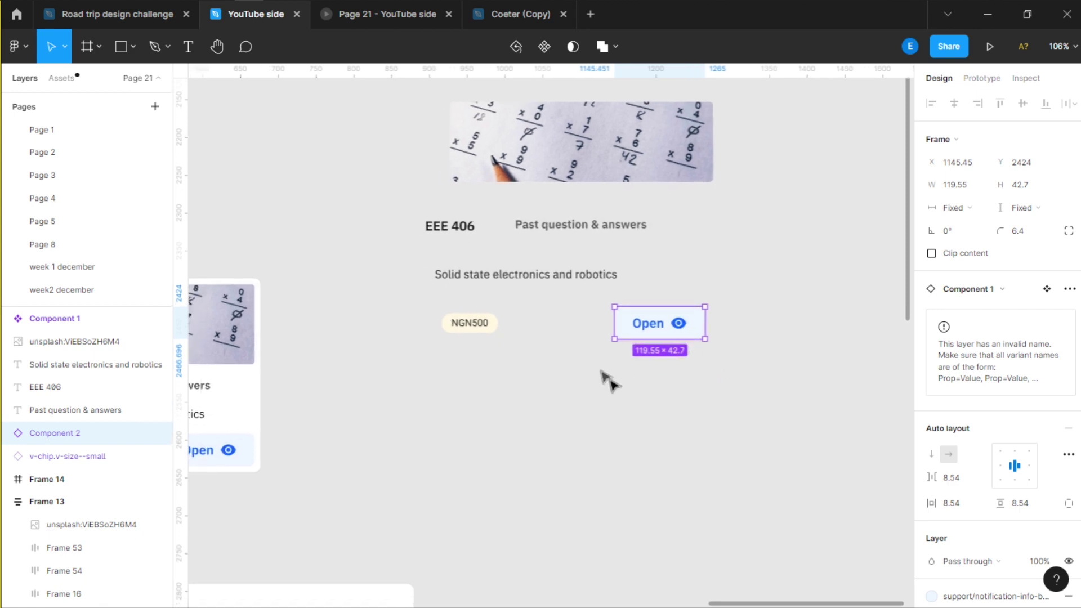
Step: Switch to the Library prototype preview to examine the EEE 406 card's layout, and return to the design file
scroll(611, 381, "down", 3)
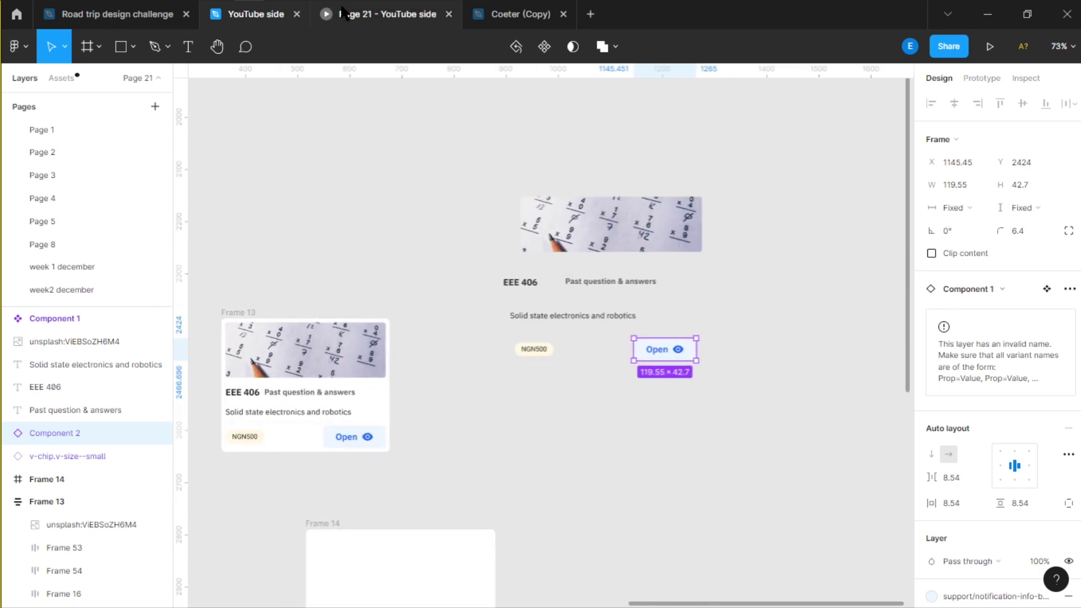
left_click(388, 14)
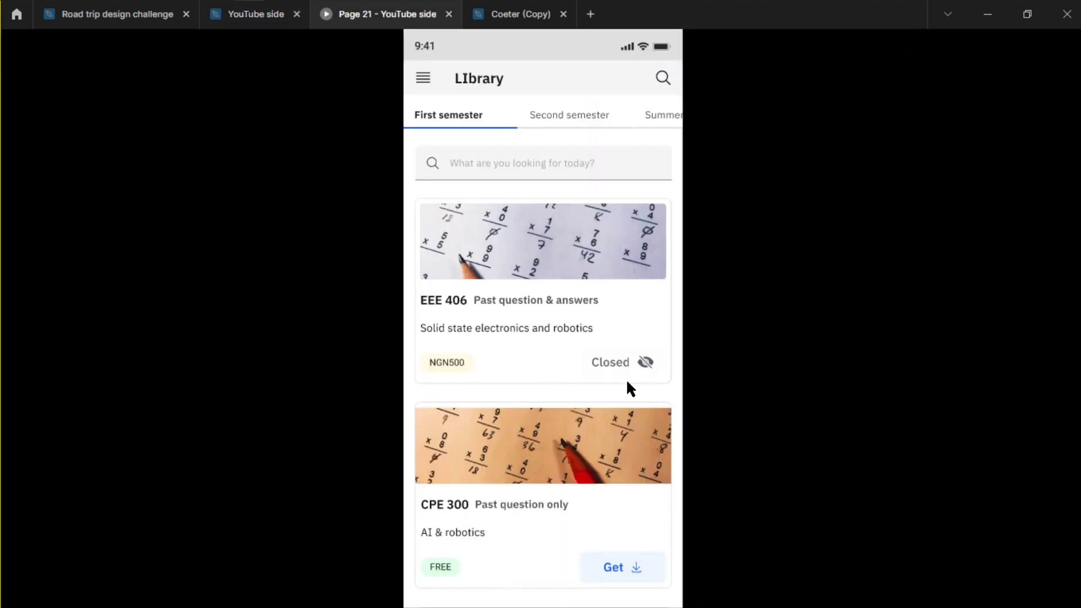
left_click(242, 21)
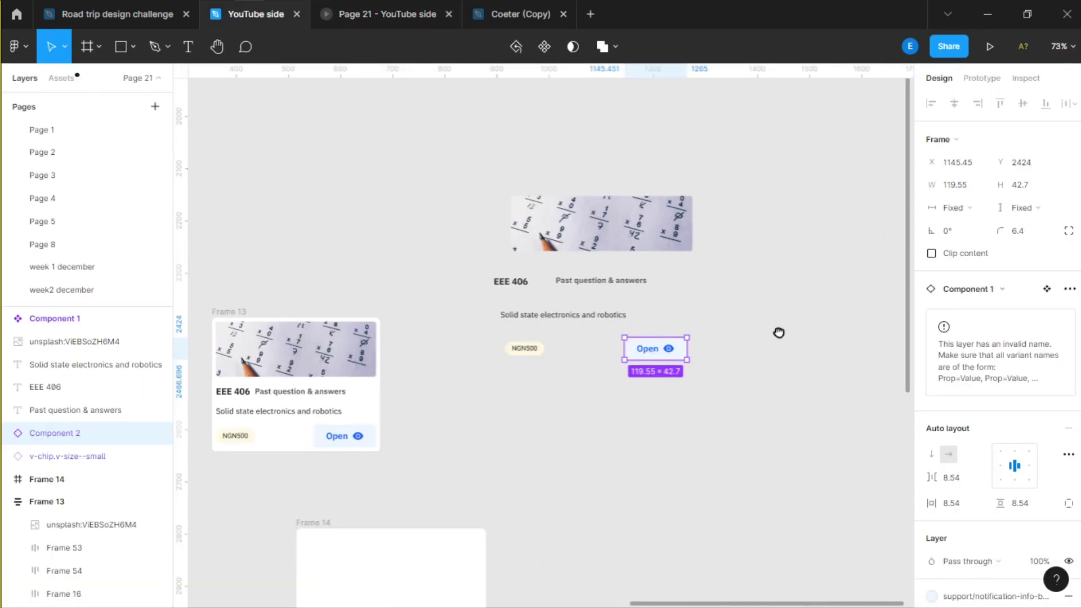
Step: Move the loose Open button closer to the NGN500 chip, to about X 1050
scroll(777, 261, "right", 2)
scroll(777, 261, "up", 1)
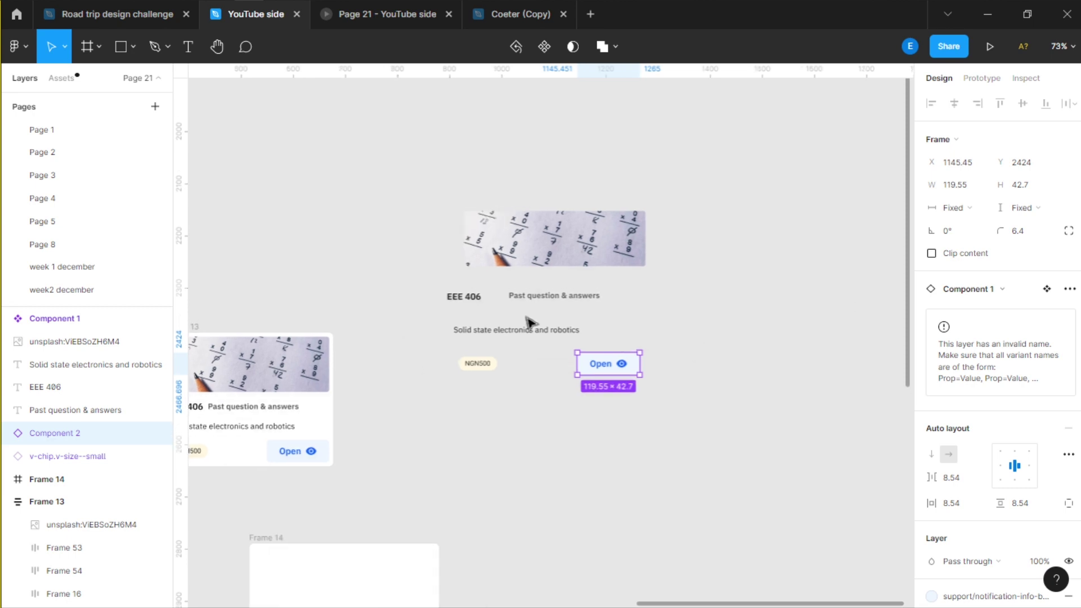
left_click_drag(613, 369, 563, 367)
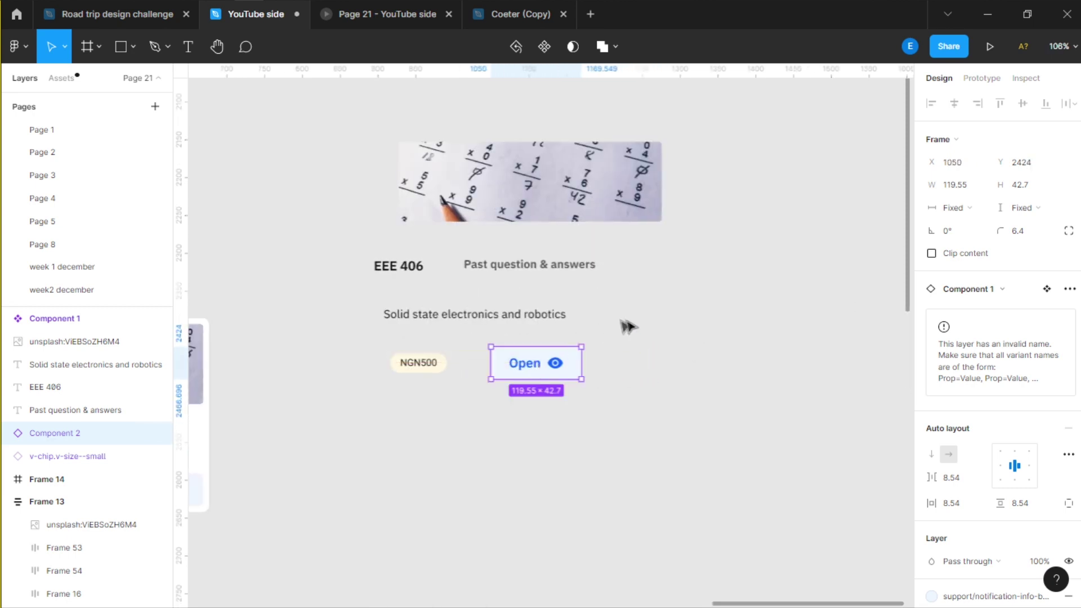
Step: Narrow the original standalone EEE 406 card to about 315
scroll(456, 376, "down", 1)
scroll(456, 376, "left", 4)
scroll(456, 377, "up", 1)
left_click(389, 351)
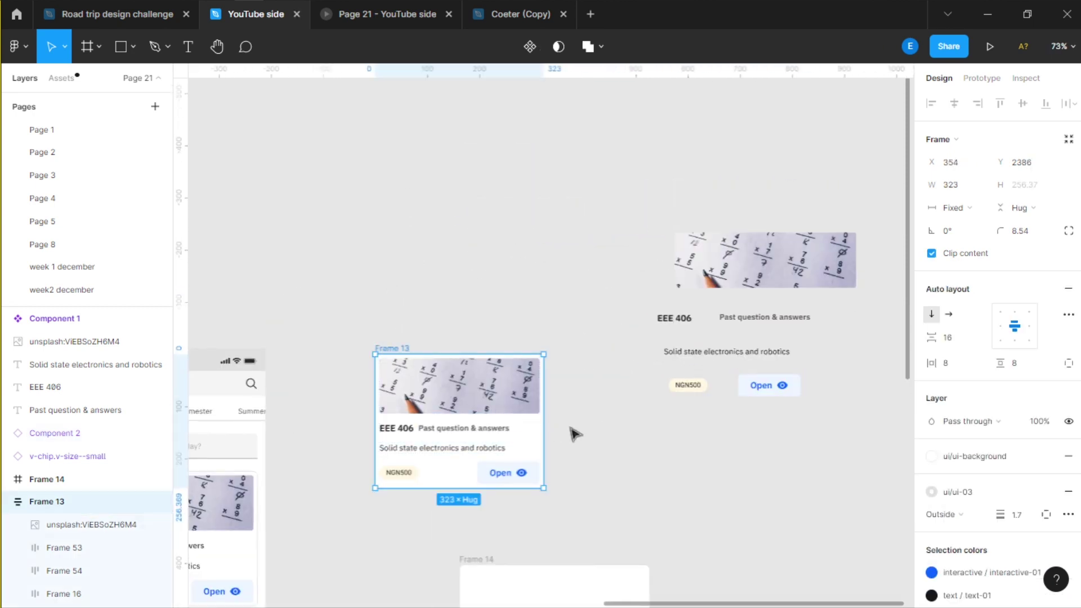
mouse_move(546, 425)
left_mouse_down()
mouse_move(505, 437)
mouse_move(537, 441)
left_mouse_up()
scroll(570, 459, "right", 4)
scroll(569, 459, "down", 2)
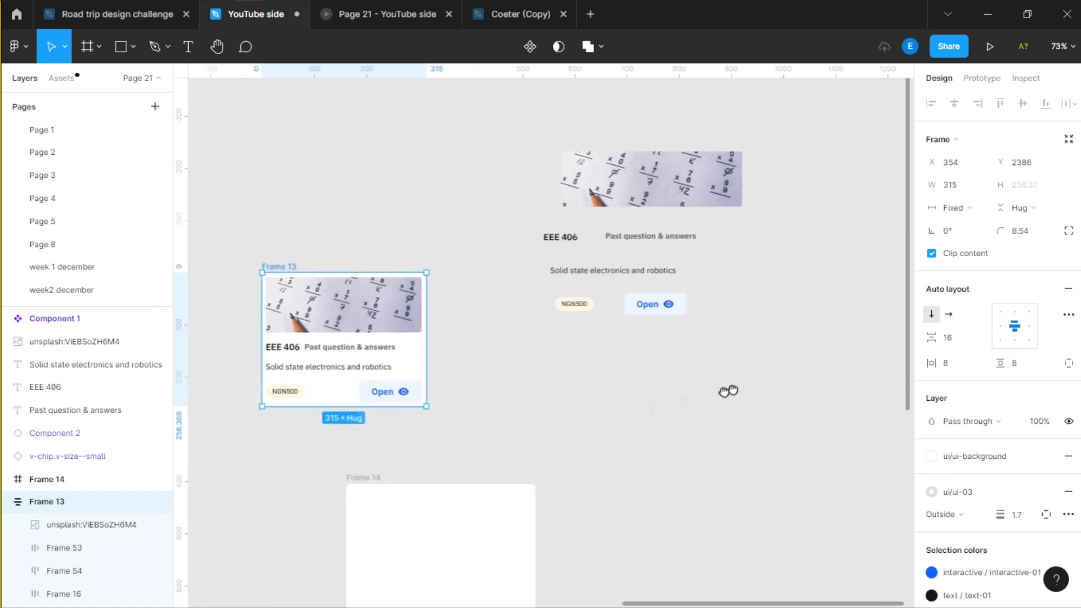
scroll(728, 391, "up", 1)
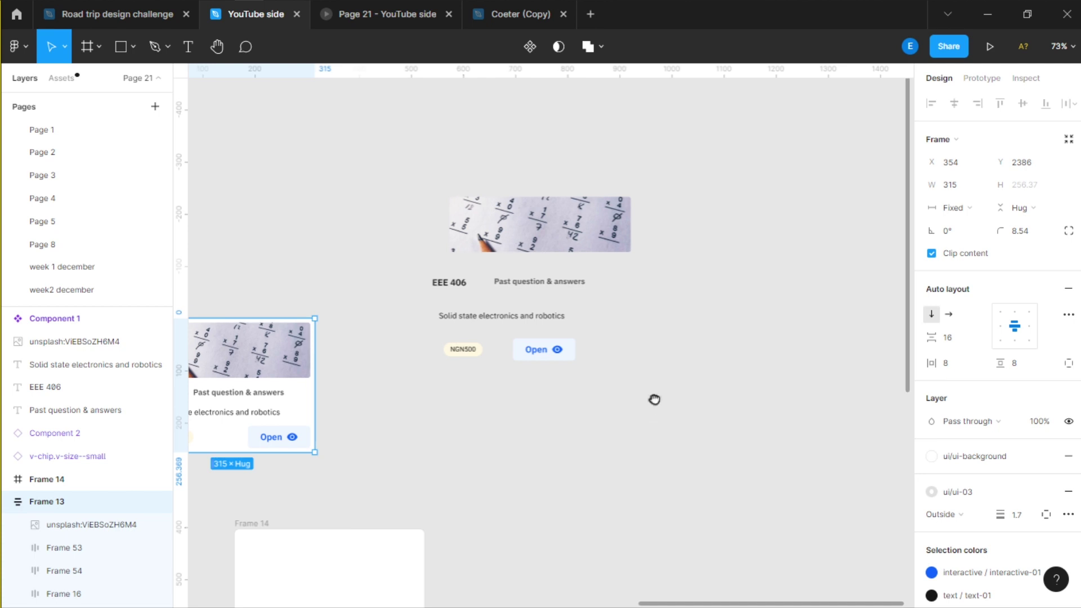
scroll(727, 203, "right", 2)
scroll(726, 202, "down", 1)
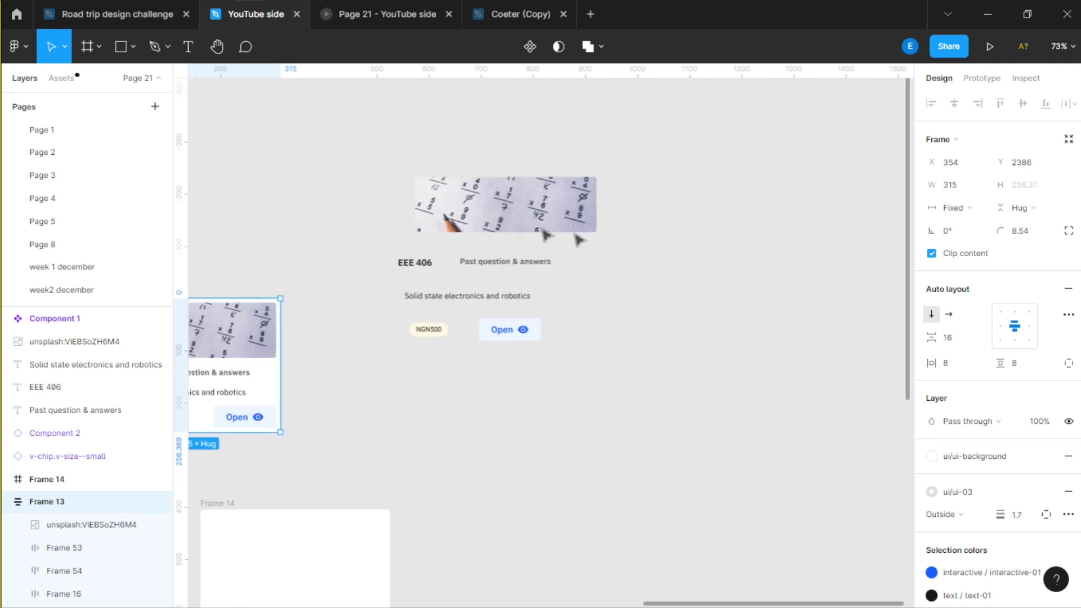
Step: Draw a new frame about 437 × 346 beside the loose course card elements
left_click(639, 232)
scroll(620, 248, "right", 2)
scroll(619, 248, "up", 1)
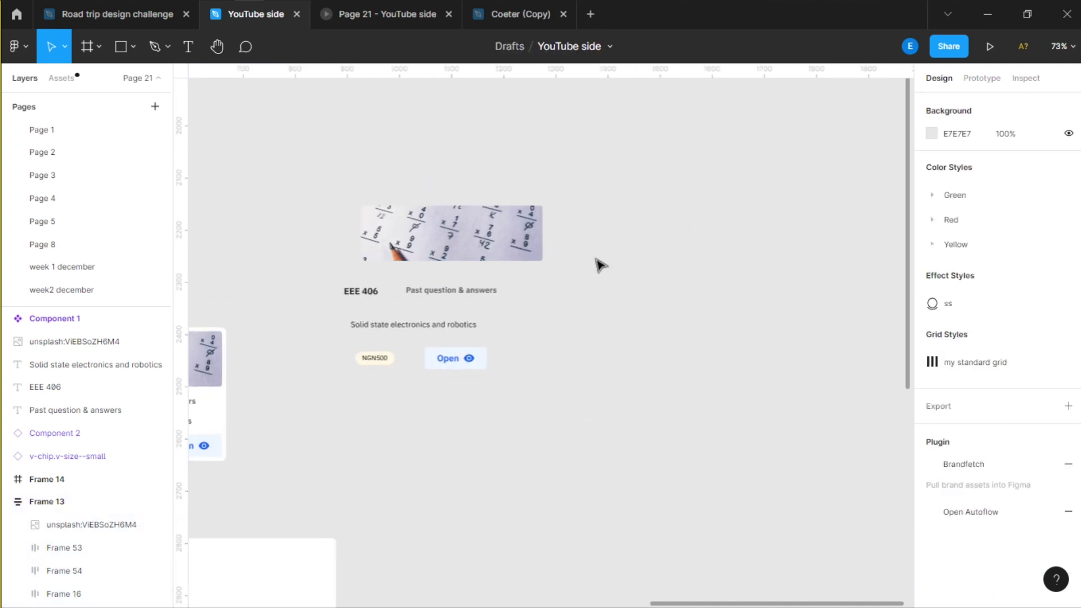
key("f")
left_click_drag(571, 199, 799, 380)
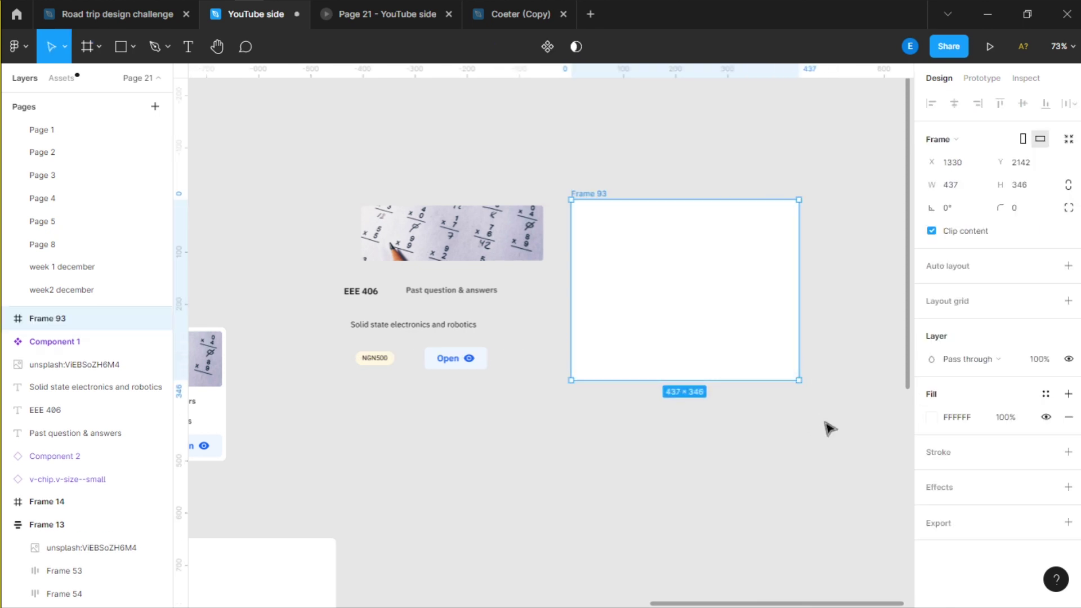
scroll(789, 442, "left", 1)
scroll(789, 443, "up", 1)
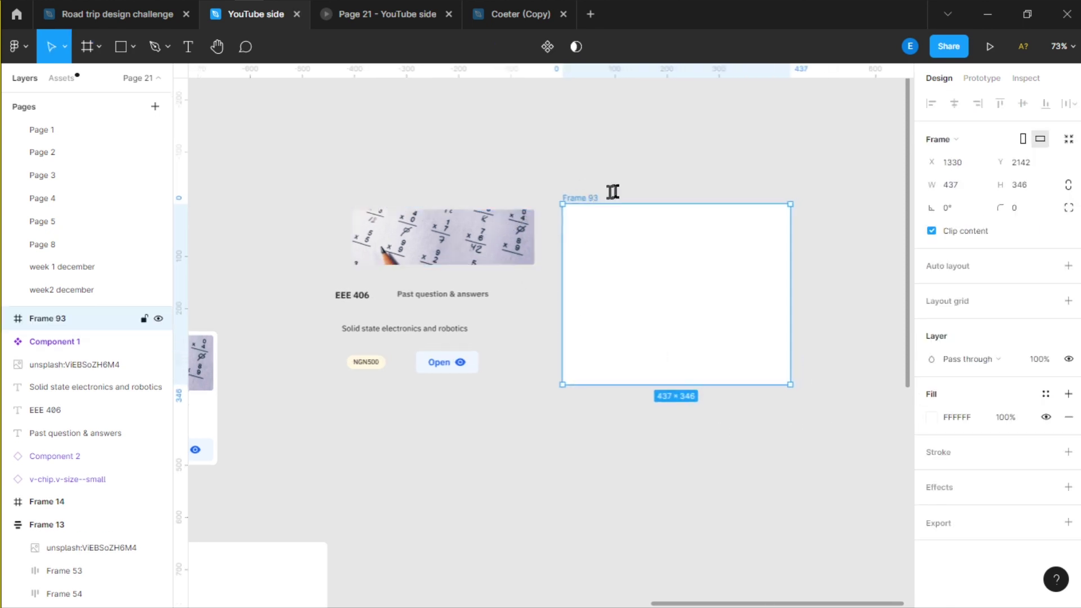
double_click(591, 200)
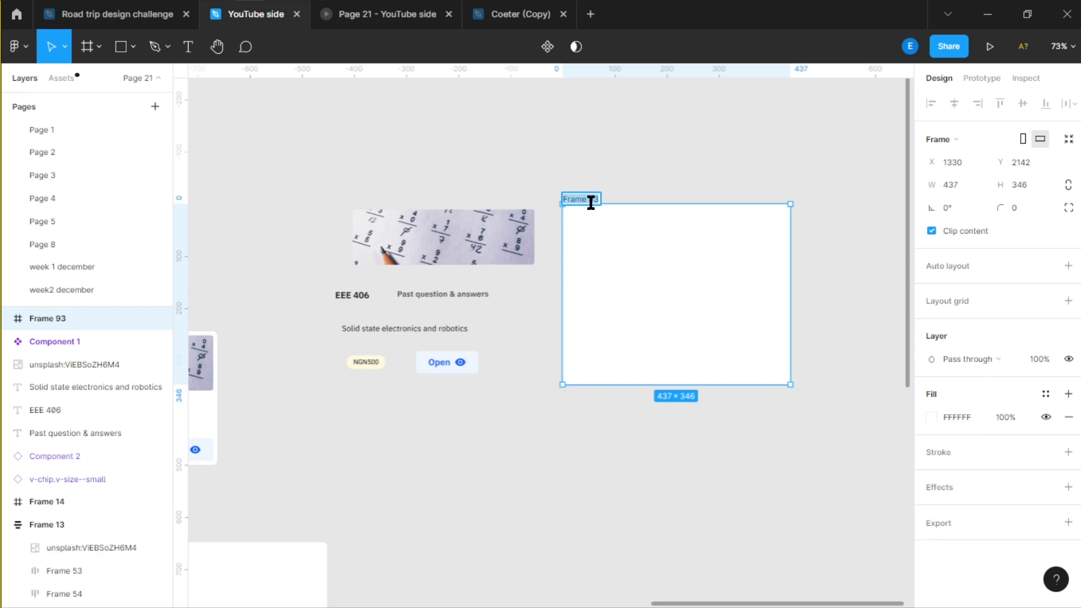
type("E")
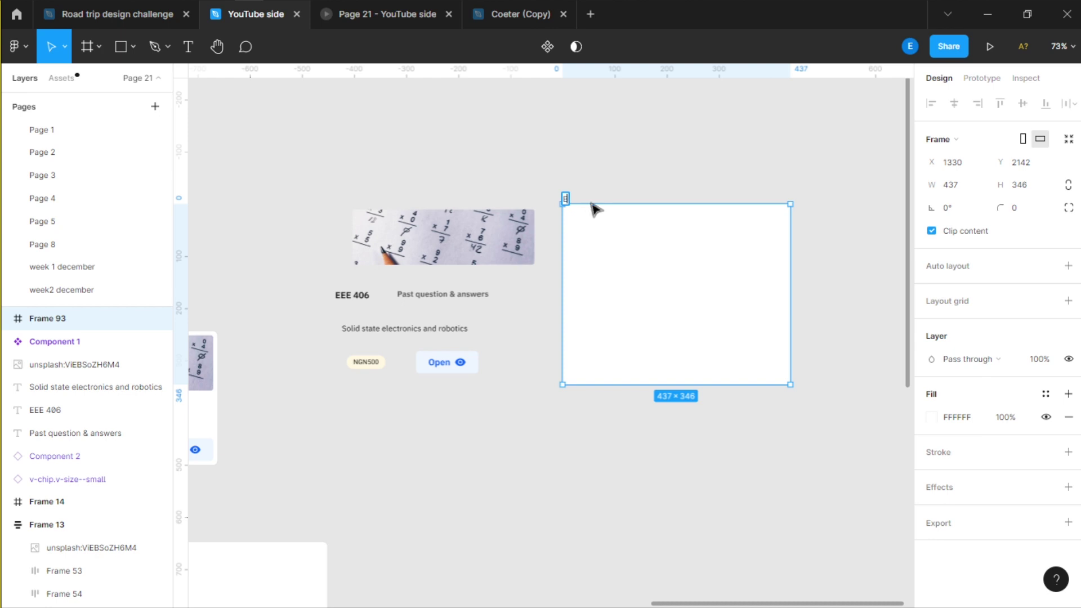
type("ody card")
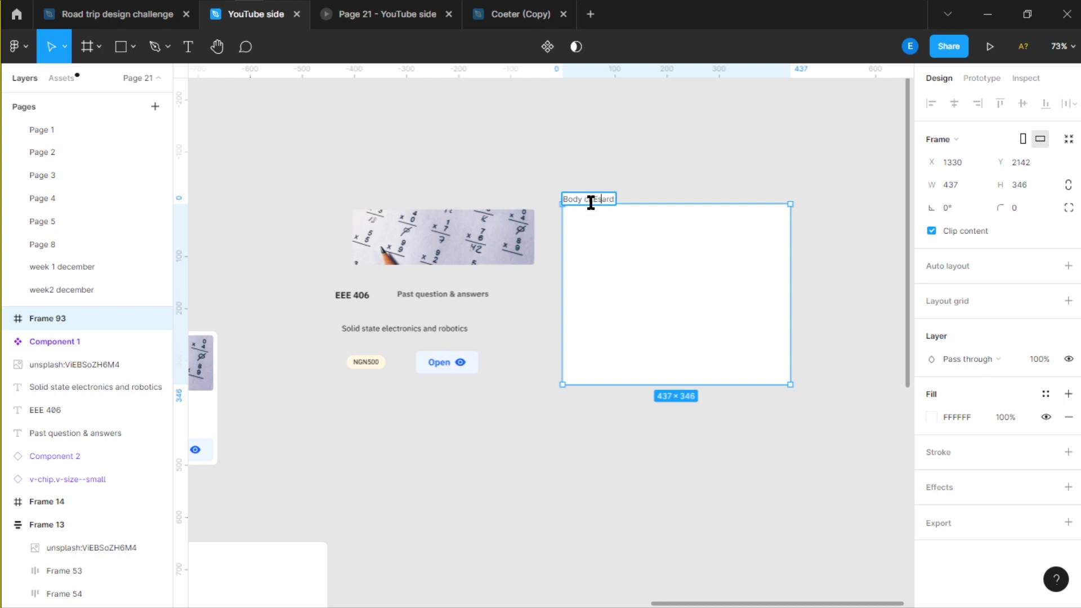
type("son c")
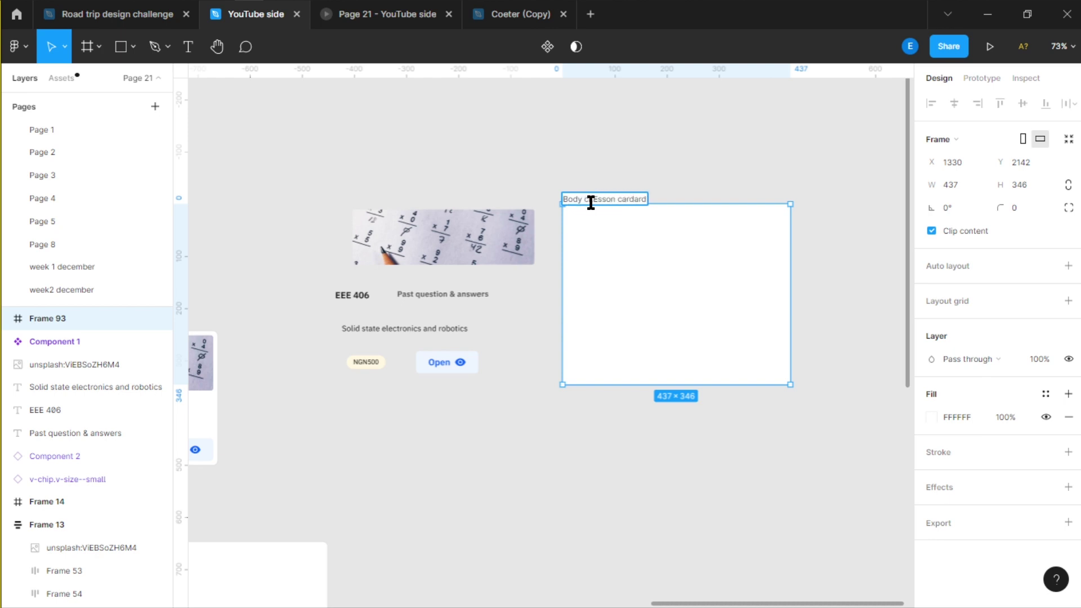
left_click(468, 214)
Step: Rename the new empty frame as LessonCard
left_click(632, 202)
double_click(630, 200)
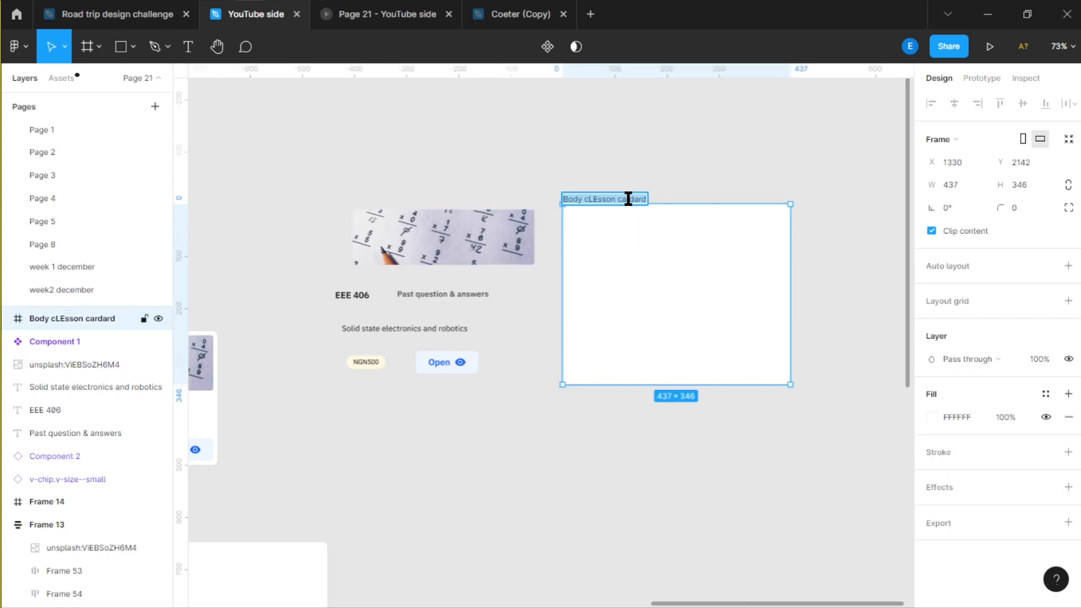
type("Leszsoln")
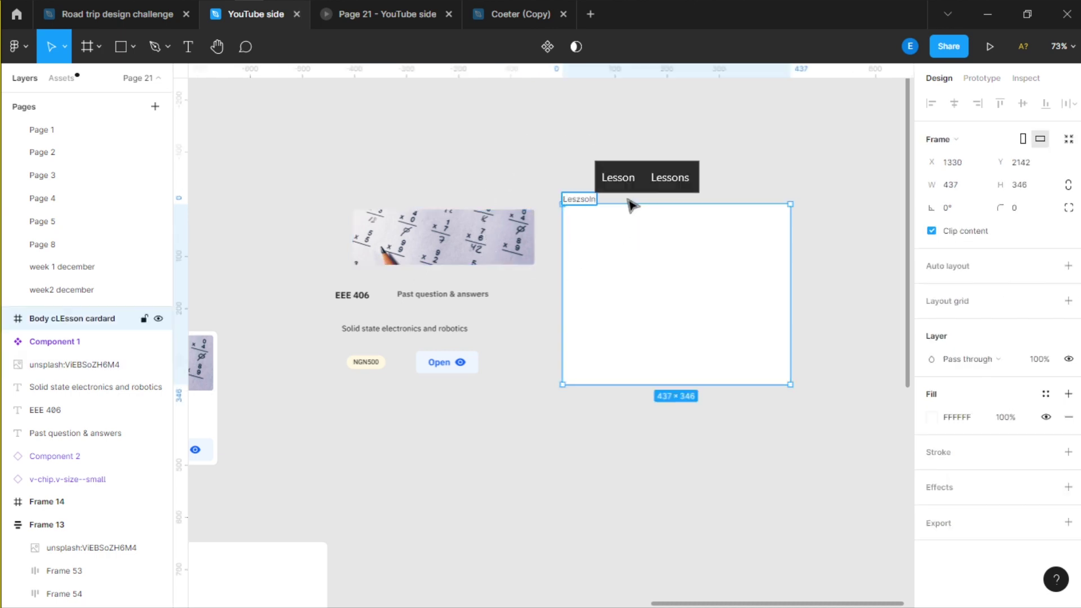
key("BackSpace")
key("BackSpace")
key("BackSpace")
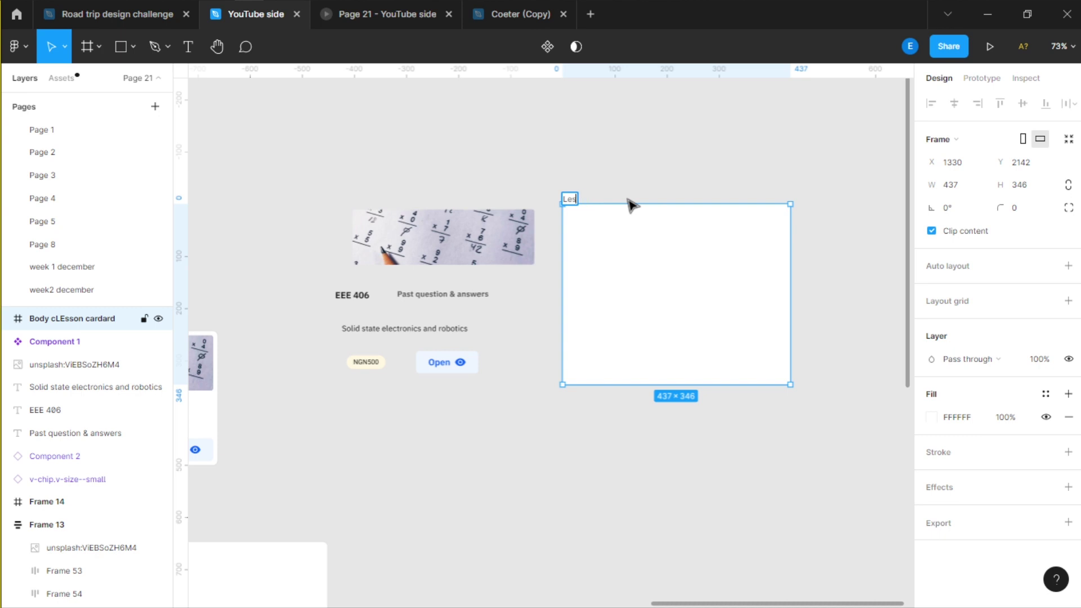
type("essonCard")
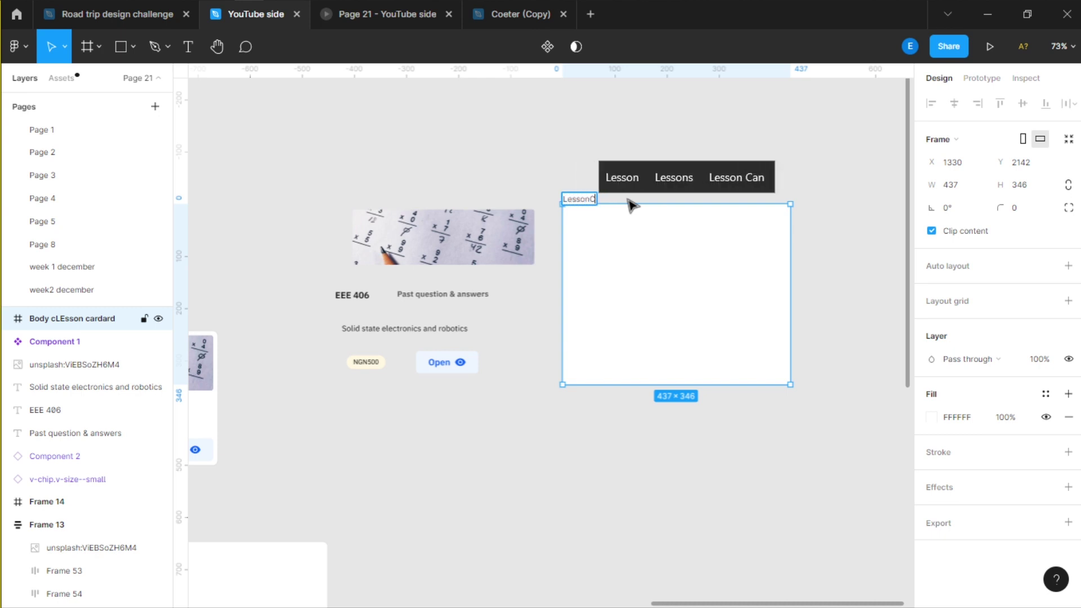
left_click(551, 120)
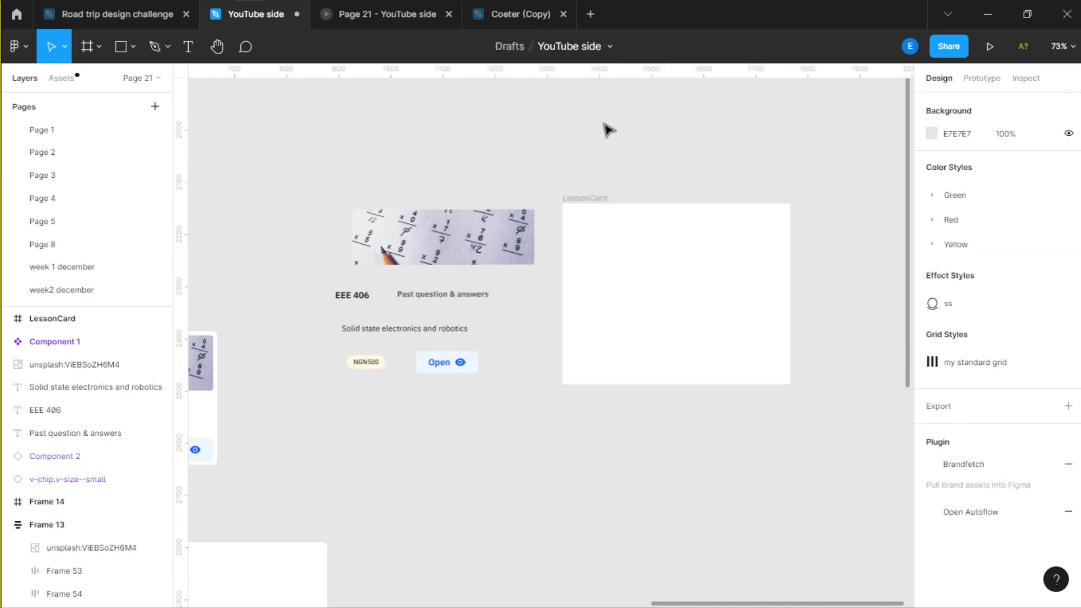
Step: Set the LessonCard frame's corner radius to 16
left_click(596, 246)
scroll(801, 184, "right", 2)
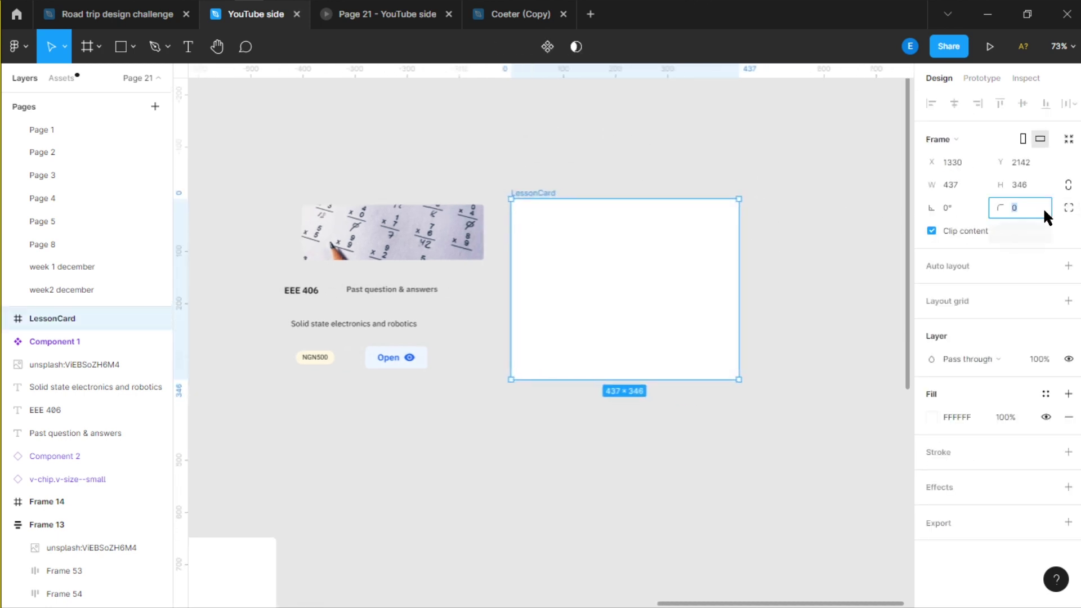
type("10")
key("Return")
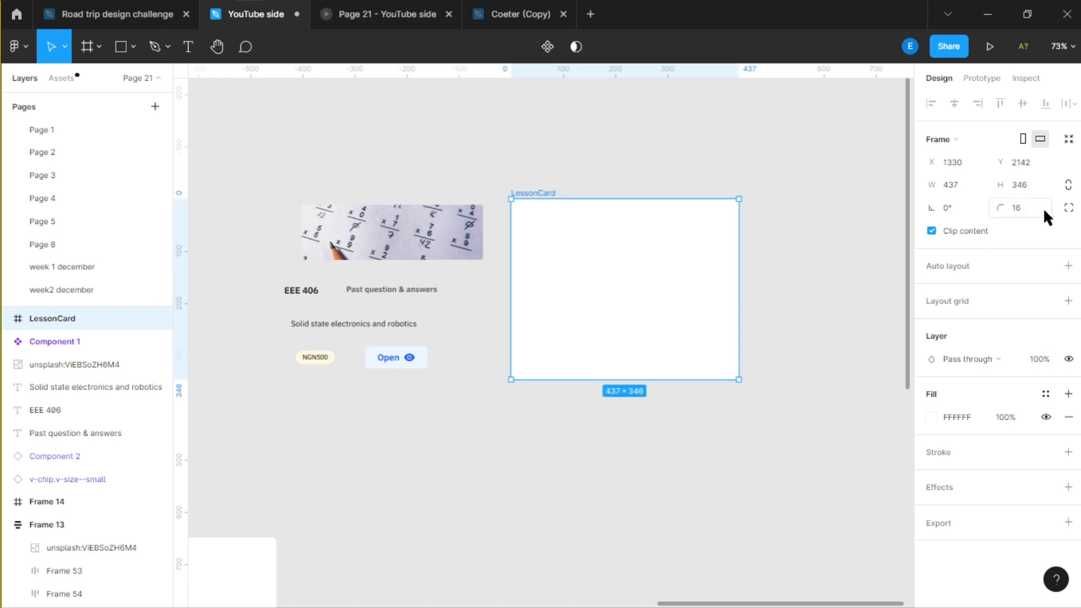
Step: Move the loose maths image into the LessonCard frame and resize it to about 405 × 106 at X 16, Y 26
left_click(388, 253)
left_click_drag(388, 253, 601, 244)
scroll(601, 262, "right", 3)
scroll(574, 315, "up", 2)
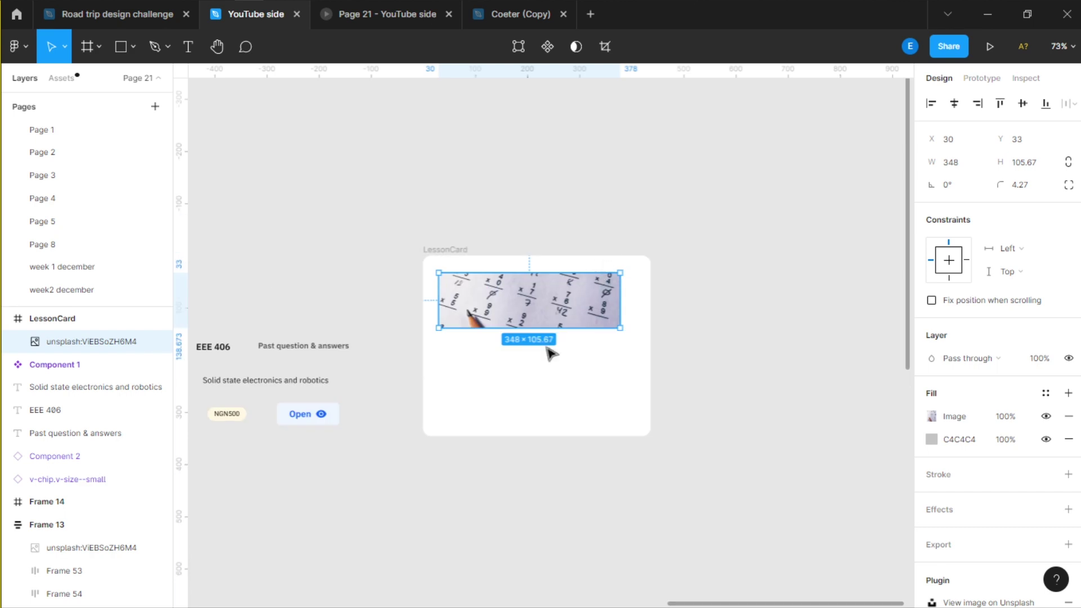
left_click_drag(551, 353, 594, 253)
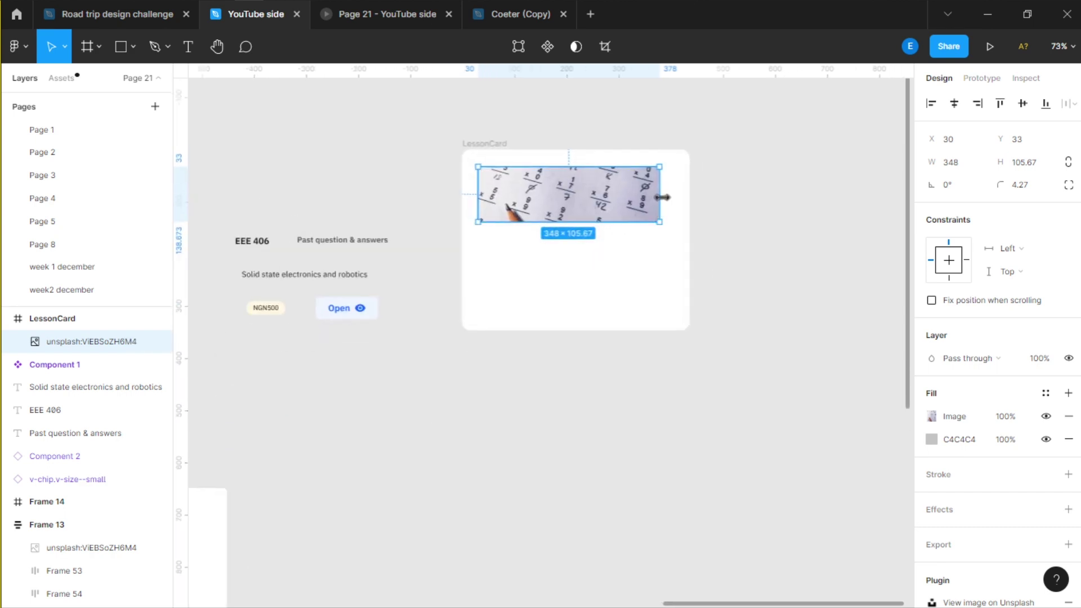
left_click_drag(662, 197, 680, 197)
left_click_drag(476, 183, 513, 193)
scroll(565, 270, "right", 1)
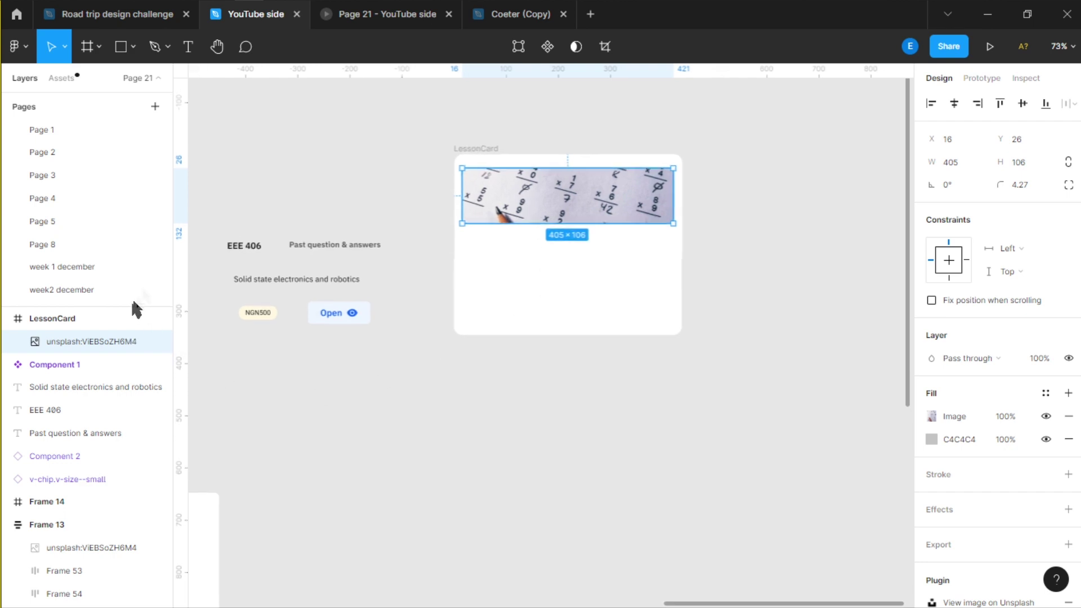
Step: Examine how the original Frame 13 card groups its title, description and chip-and-button rows
left_click(253, 253)
scroll(496, 305, "up", 5)
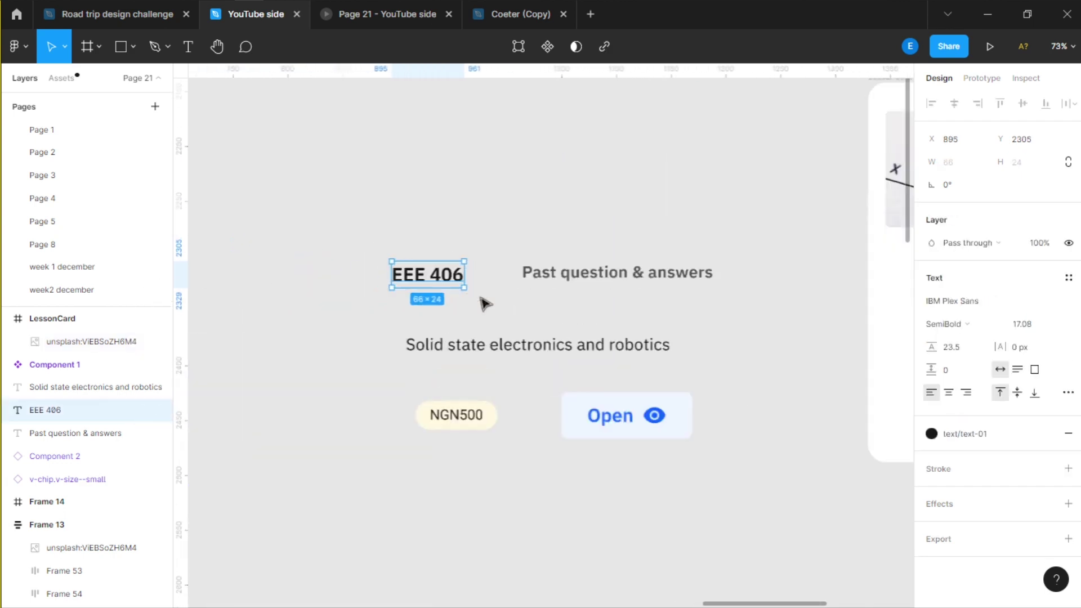
scroll(632, 253, "down", 5)
scroll(471, 307, "up", 6)
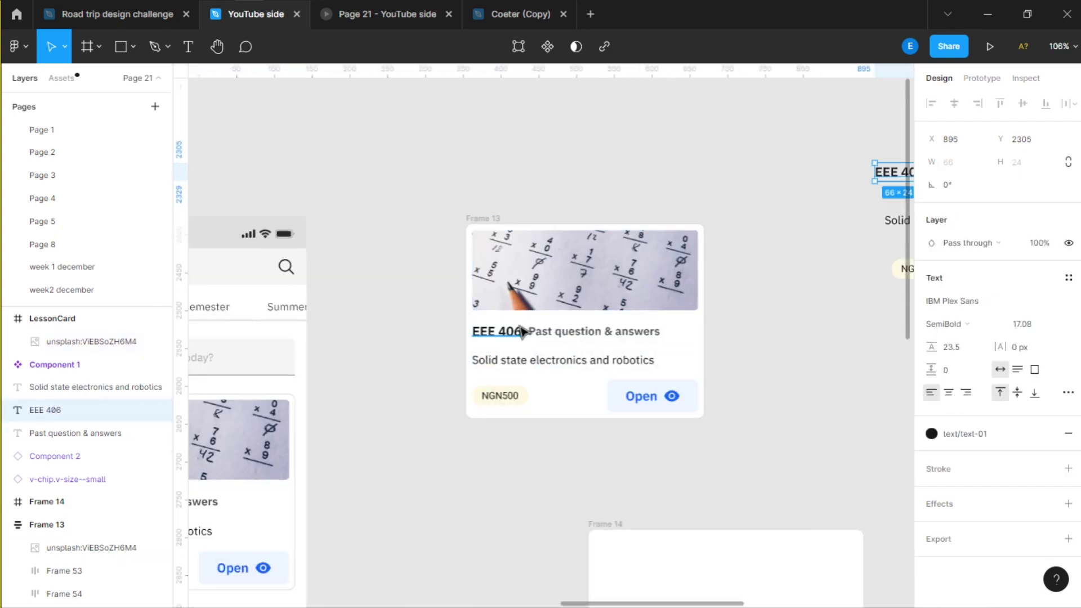
scroll(564, 332, "right", 3)
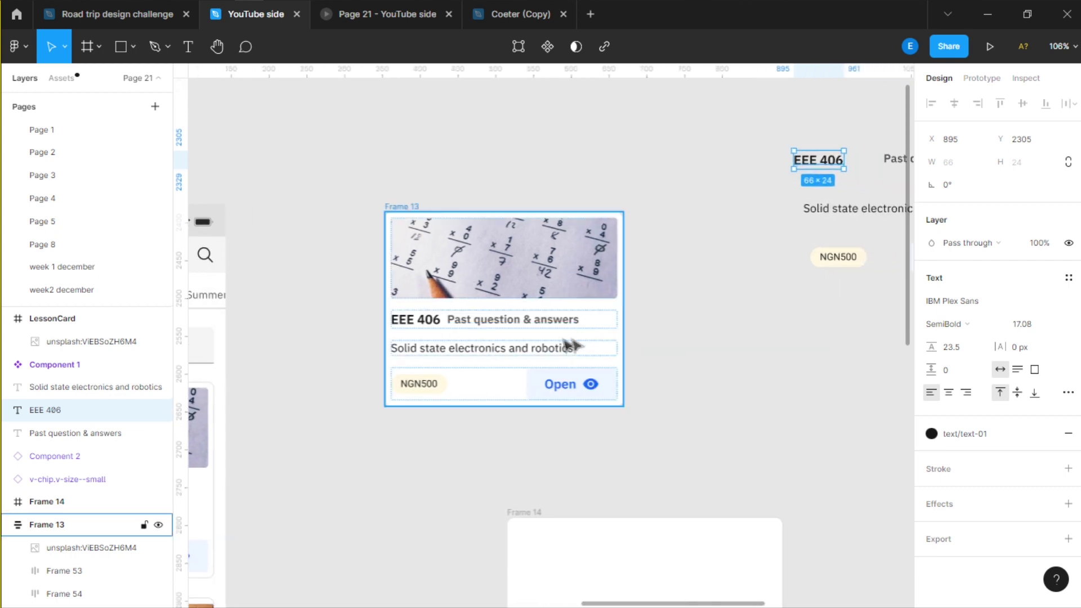
left_click(535, 324)
scroll(444, 321, "up", 5)
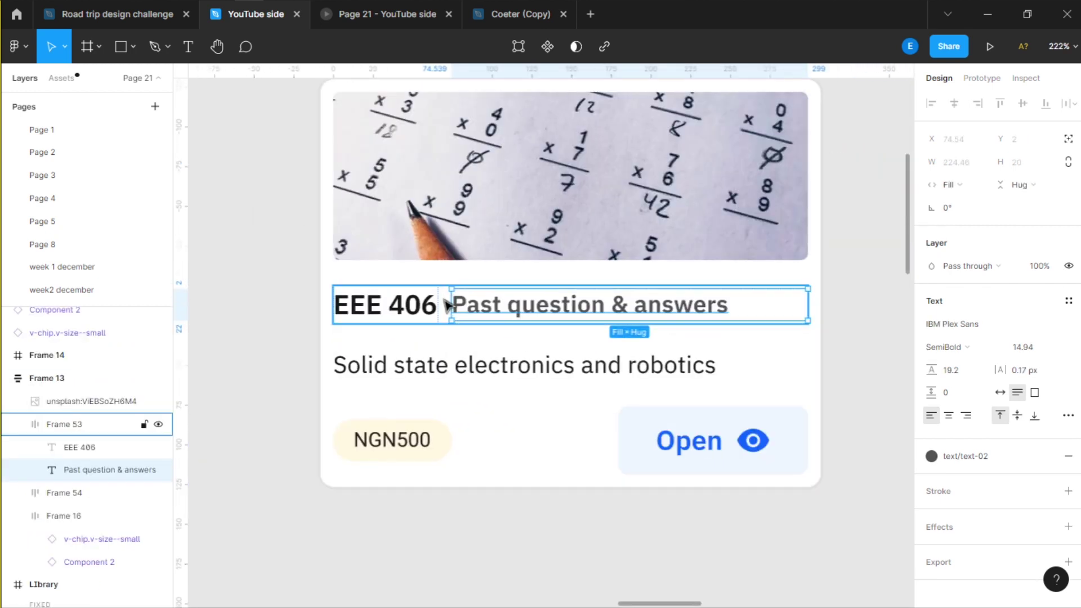
left_click(426, 303)
scroll(469, 337, "down", 2)
left_click(455, 325)
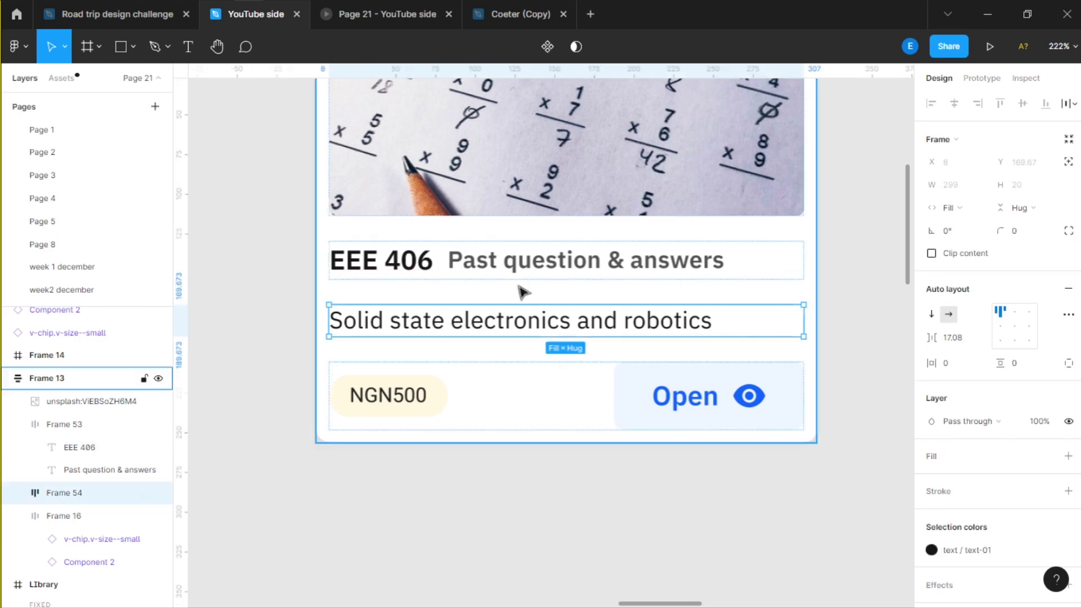
left_click_drag(523, 291, 586, 387)
left_click(404, 352)
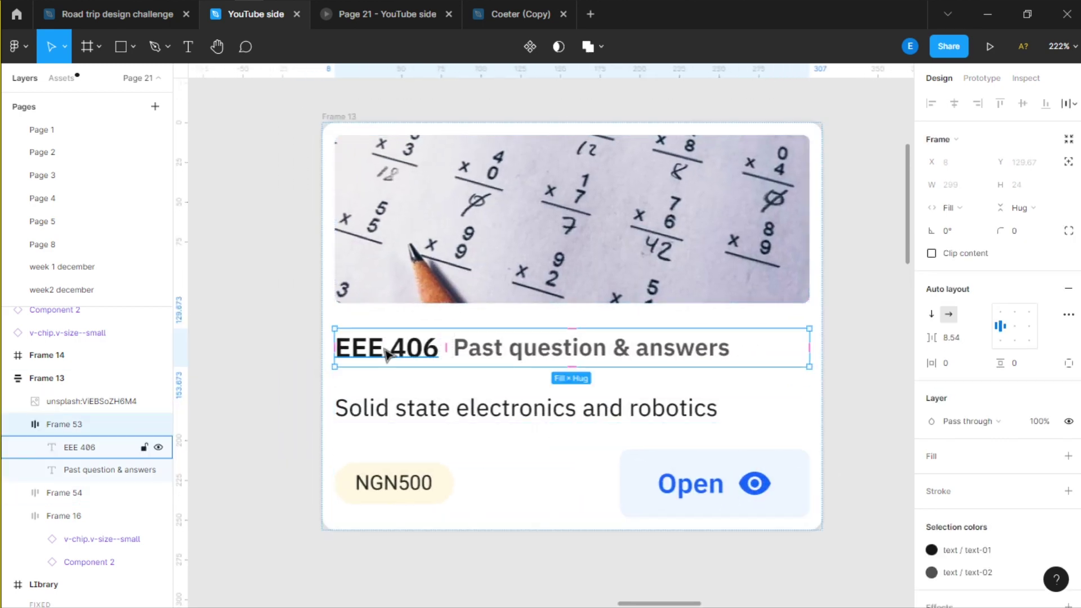
double_click(394, 349)
scroll(431, 353, "down", 3)
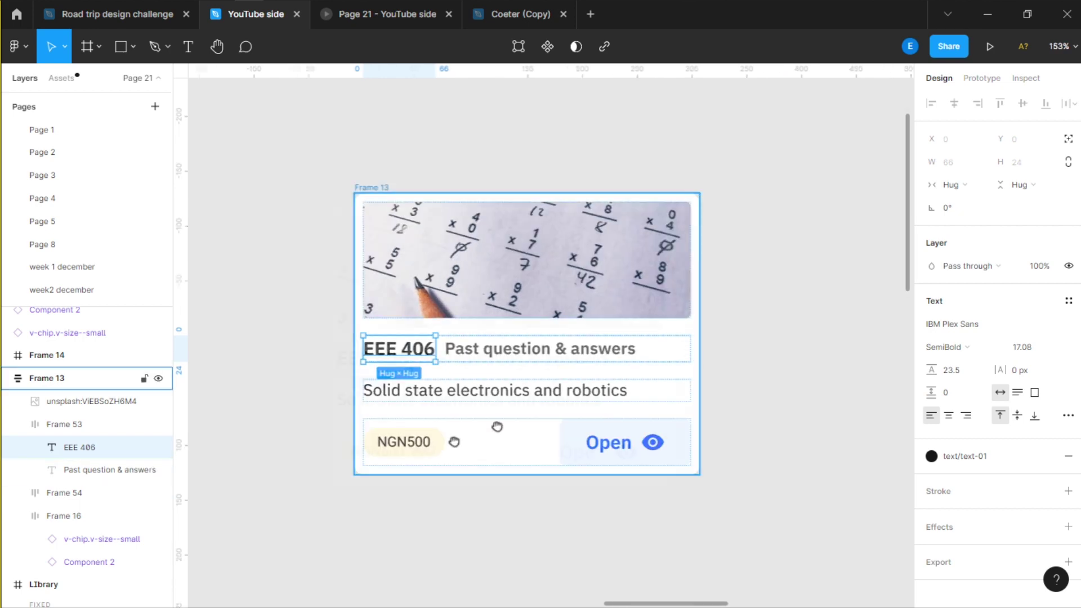
Step: Wrap the loose EEE 406 and Past question & answers texts in a horizontal auto layout frame
scroll(506, 395, "down", 3)
scroll(523, 338, "up", 5)
left_click(639, 256)
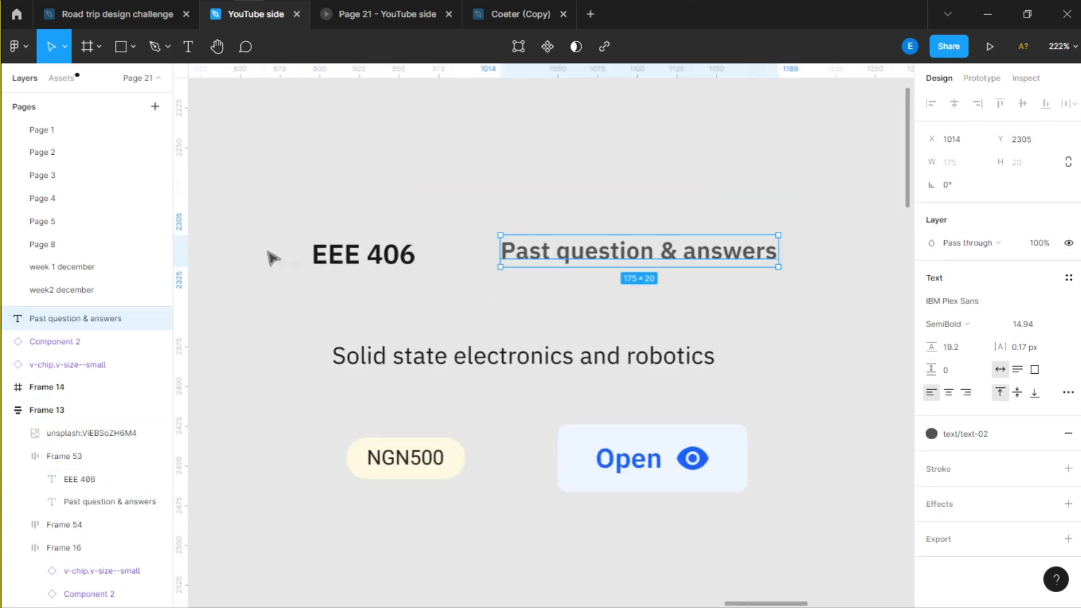
left_click(356, 265, "shift")
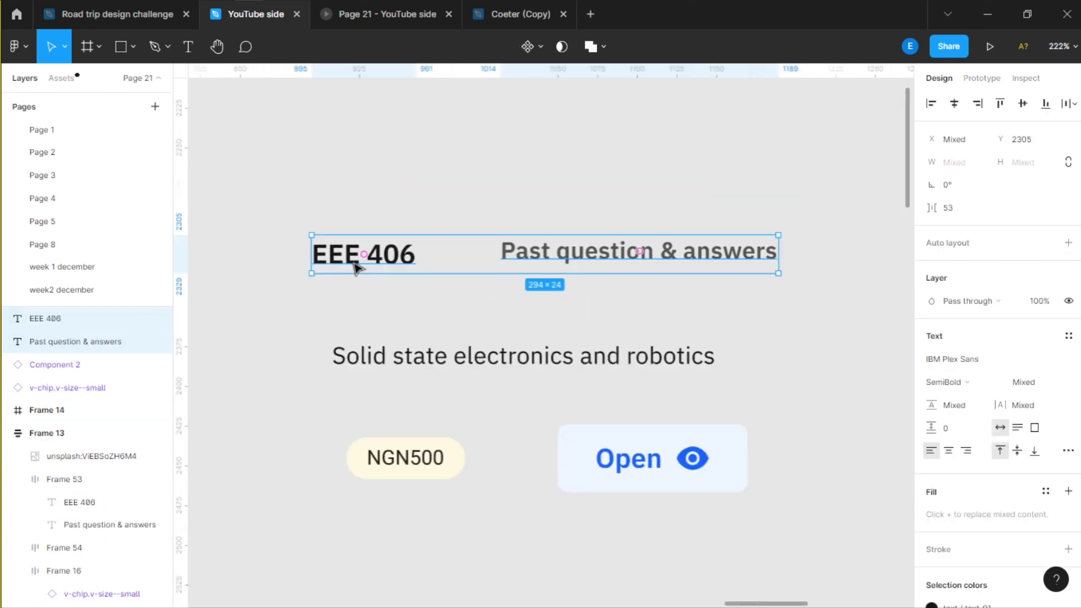
key("ctrl+a")
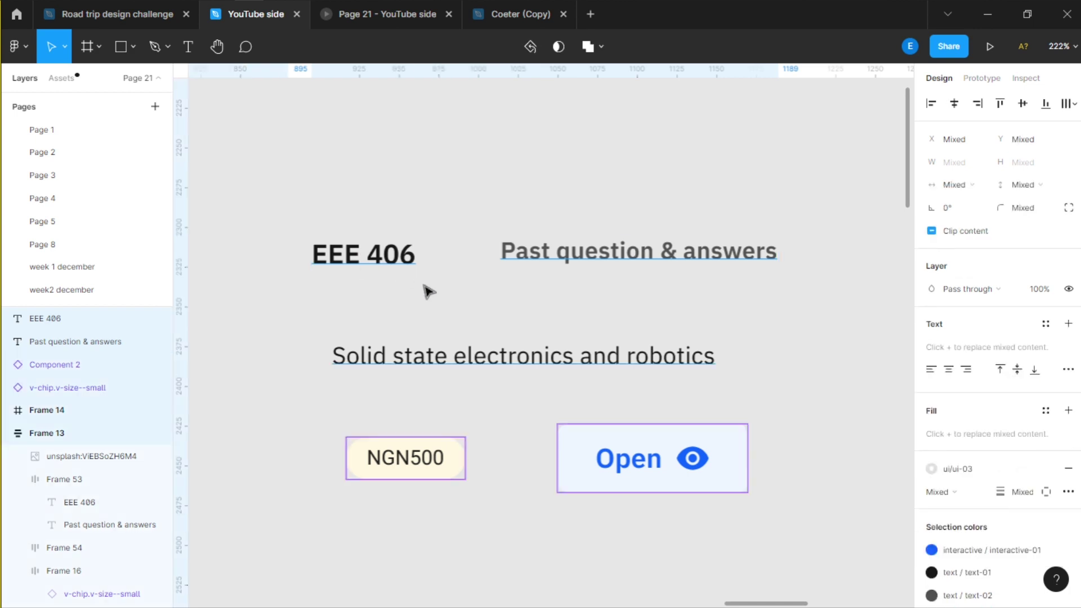
key("ctrl+z")
left_click(379, 258)
left_click(507, 253, "shift")
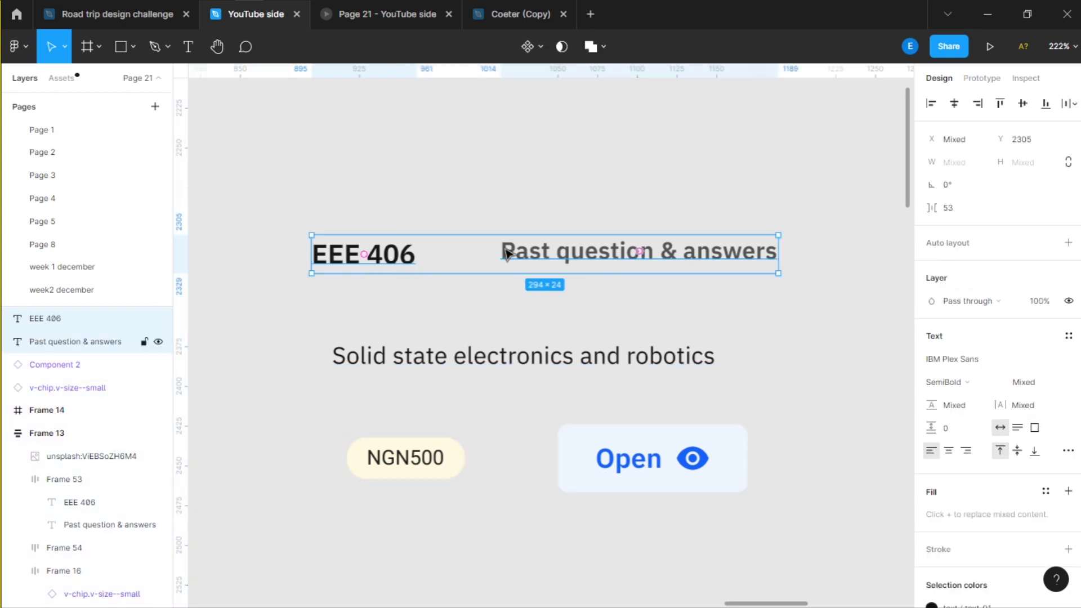
key("shift+a")
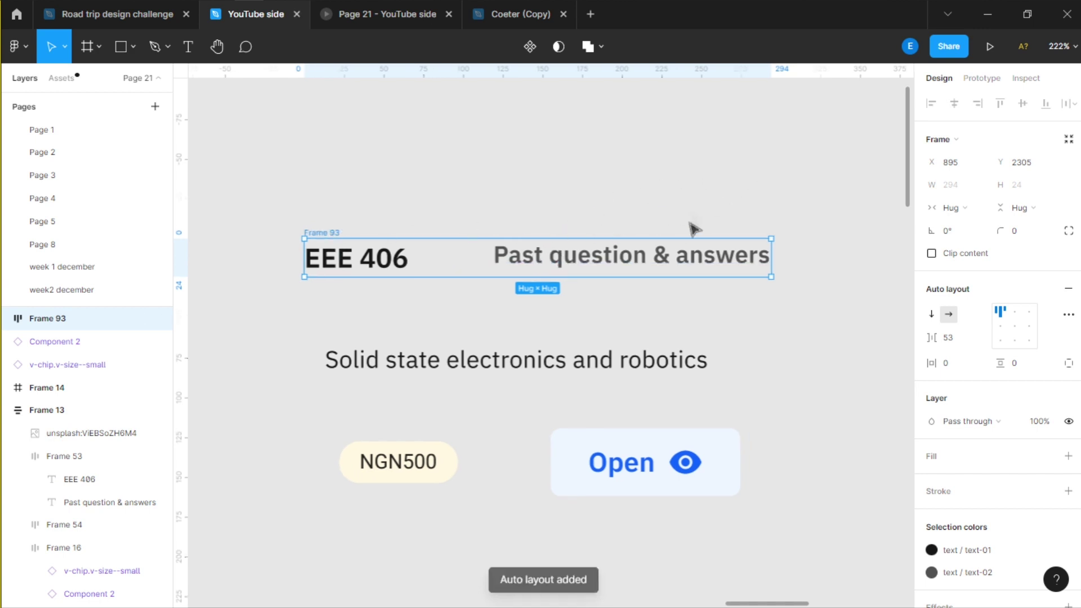
Step: Reposition the EEE 406 title row frame to X 917, Y 2309
left_click_drag(698, 217, 399, 309)
scroll(439, 259, "down", 5)
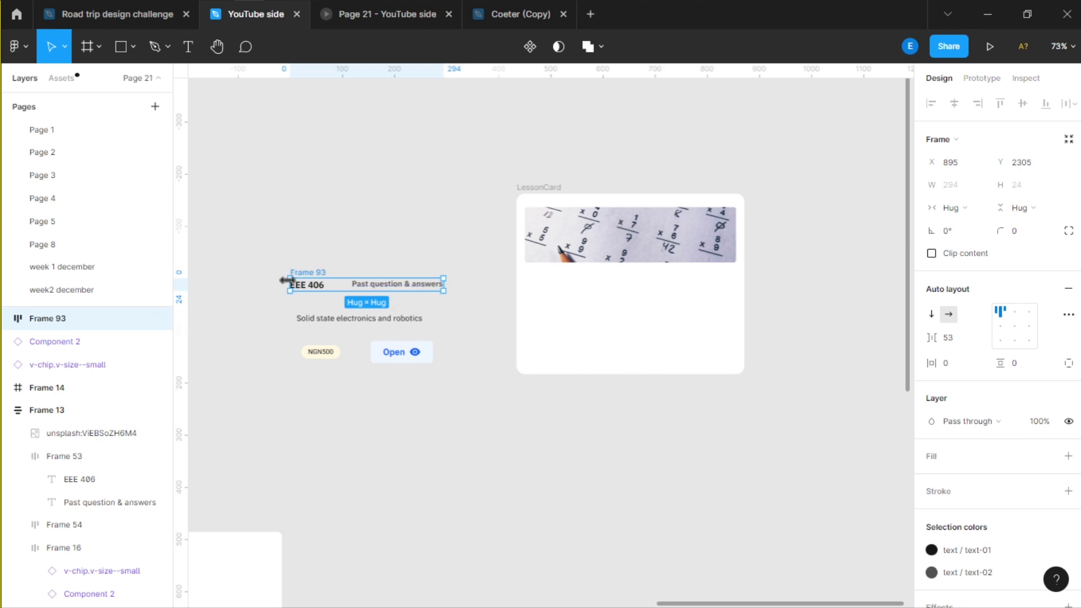
scroll(288, 281, "up", 2)
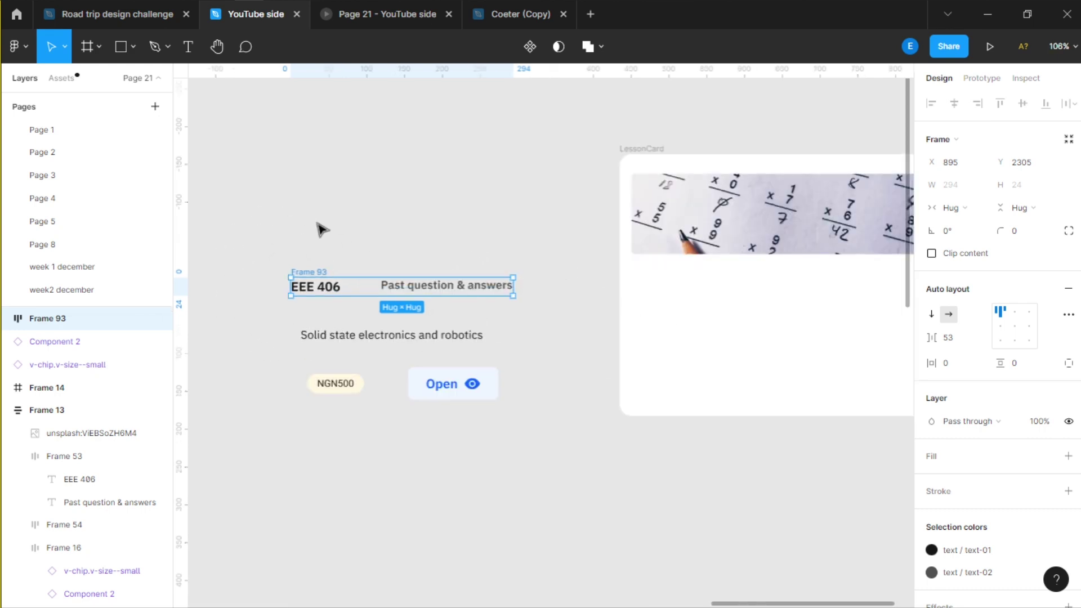
left_click_drag(297, 272, 313, 267)
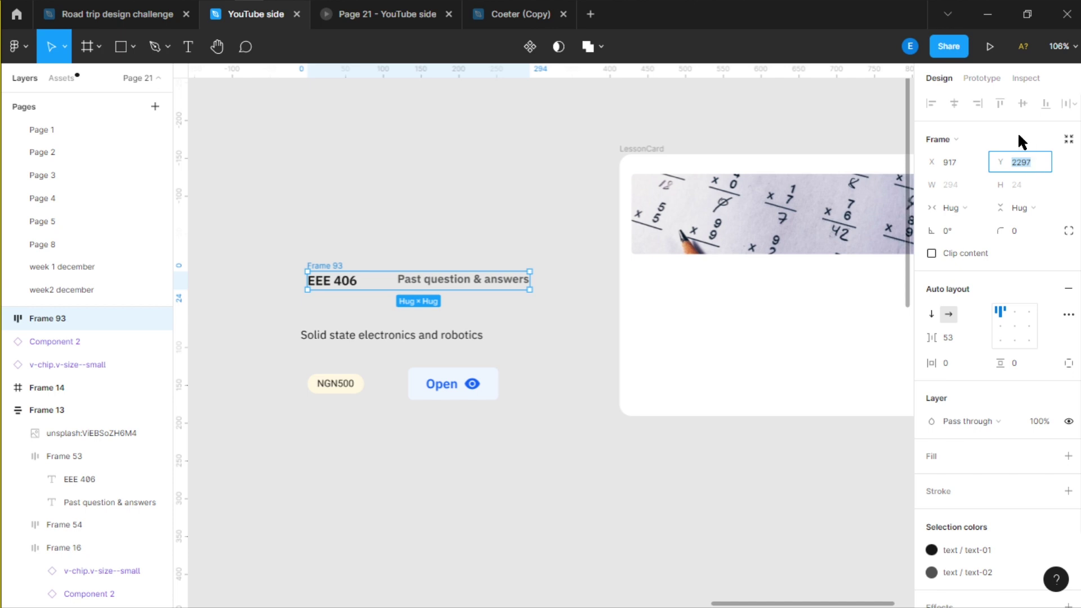
type("2319")
key("Return")
key("f")
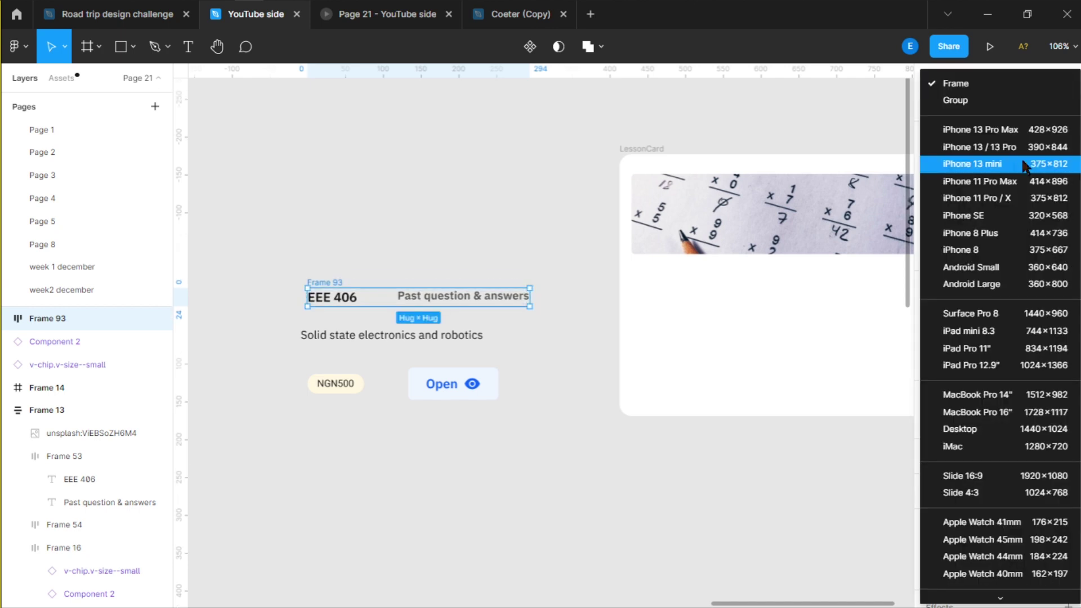
key("Escape")
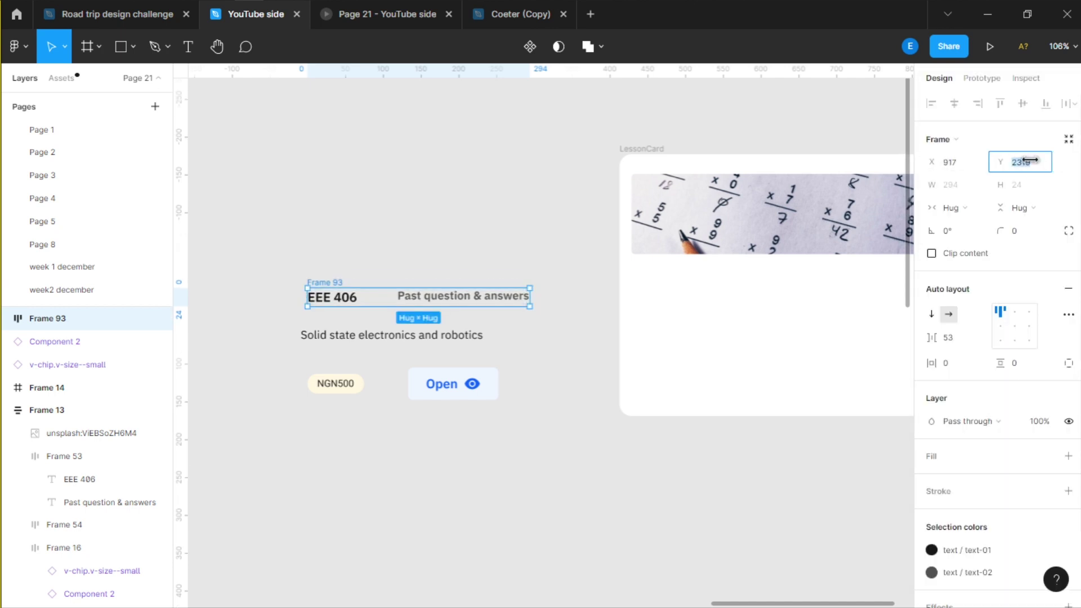
mouse_move(1002, 163)
left_mouse_down()
mouse_move(1036, 163)
mouse_move(1022, 163)
left_mouse_up()
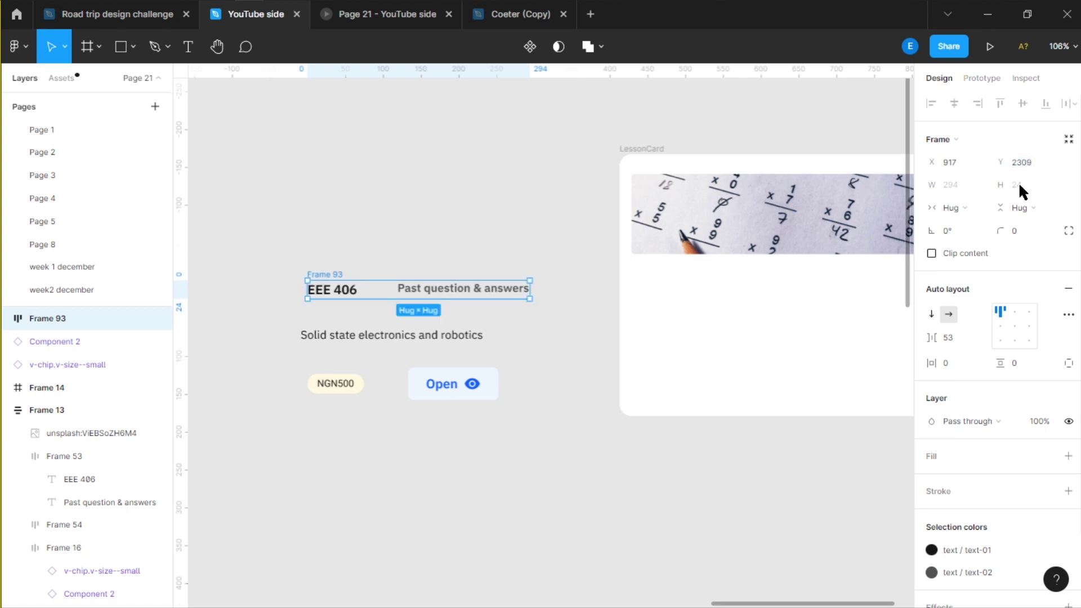
left_click(1023, 208)
left_click(1032, 208)
scroll(507, 282, "left", 3)
double_click(430, 252)
left_click(424, 236)
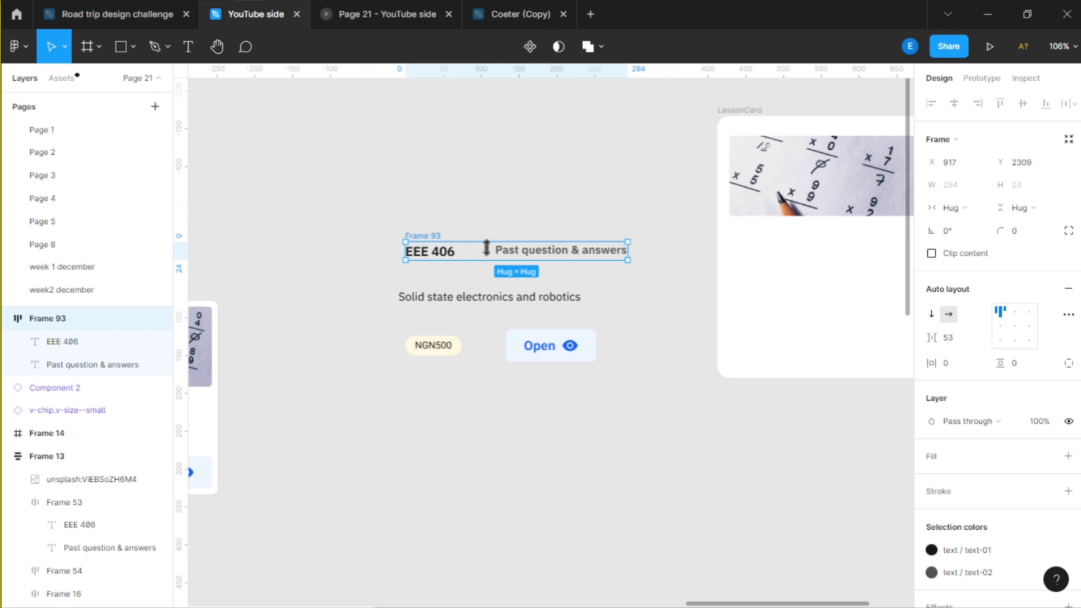
Step: Set the EEE 406 text in the title row to fill the container's width
double_click(435, 255)
scroll(435, 255, "up", 5)
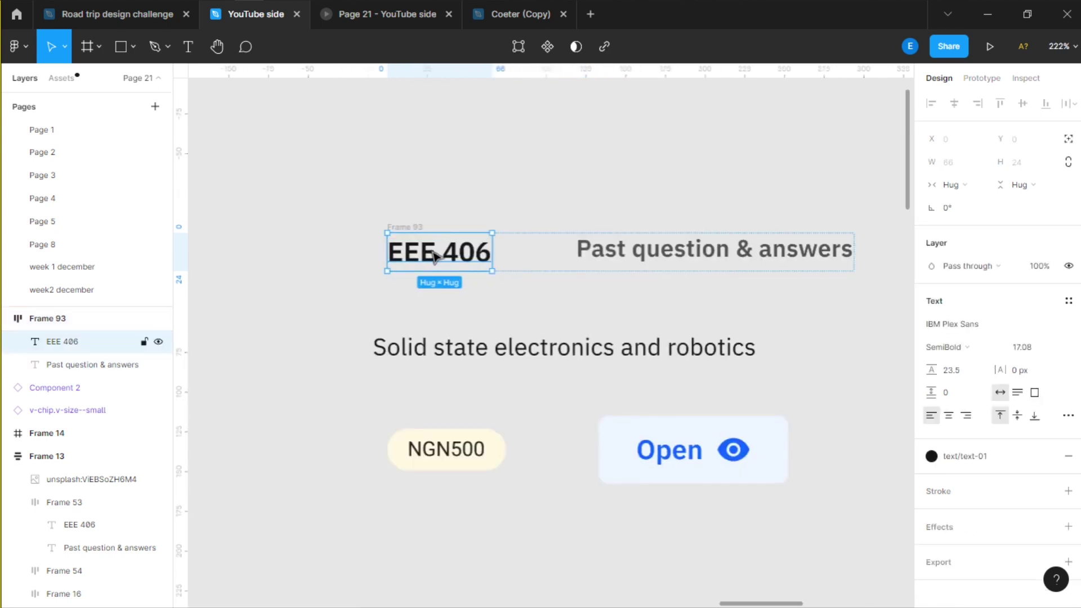
scroll(435, 256, "up", 3)
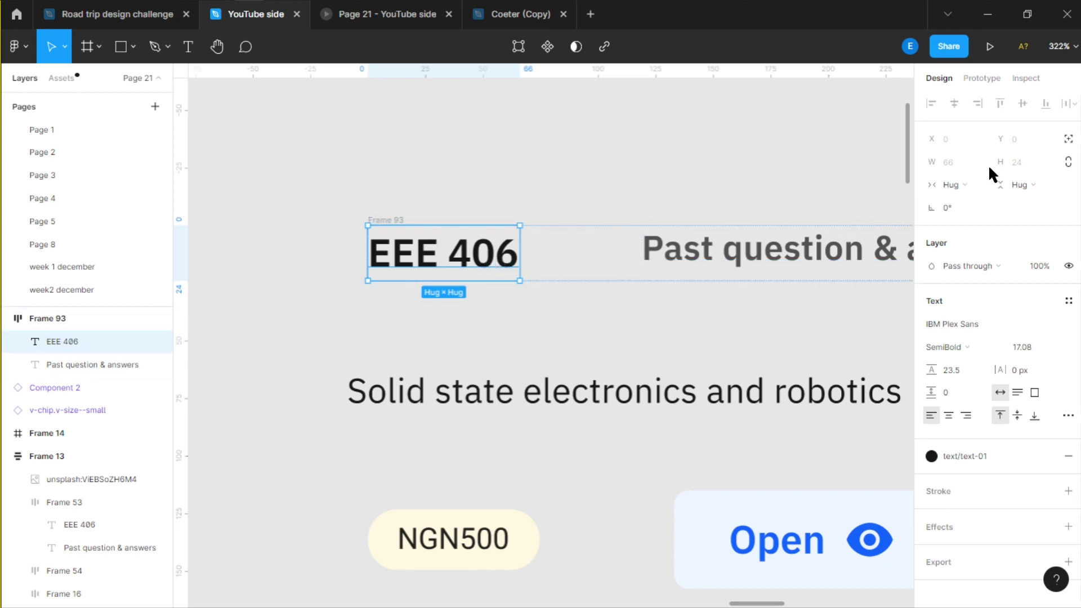
left_click(978, 182)
left_click(980, 201)
Step: Try setting the Past question & answers text to fill the container's width
scroll(584, 191, "right", 4)
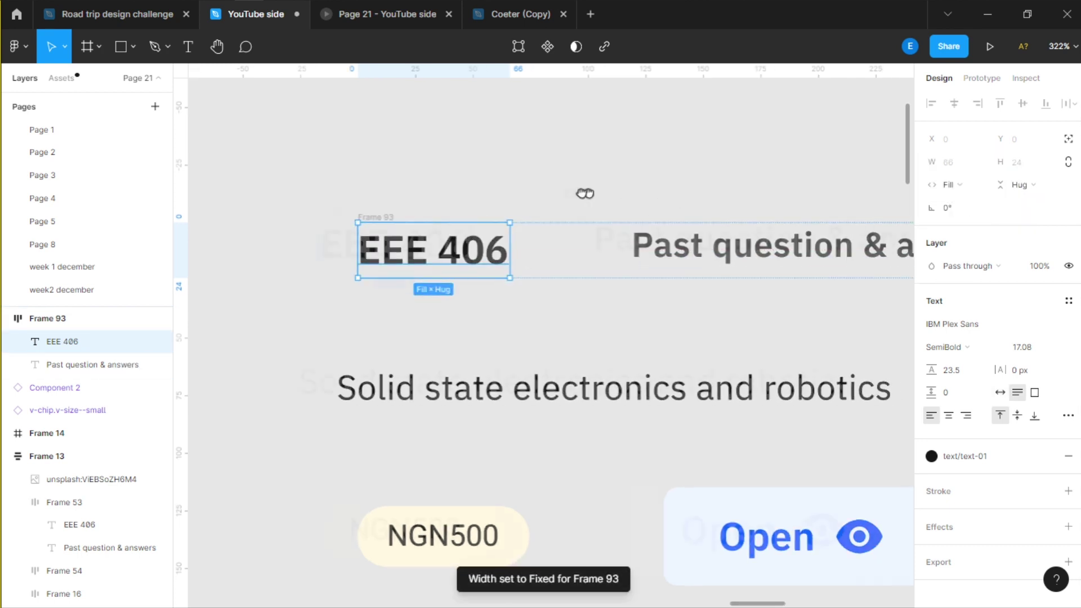
left_click(647, 246)
left_click(968, 185)
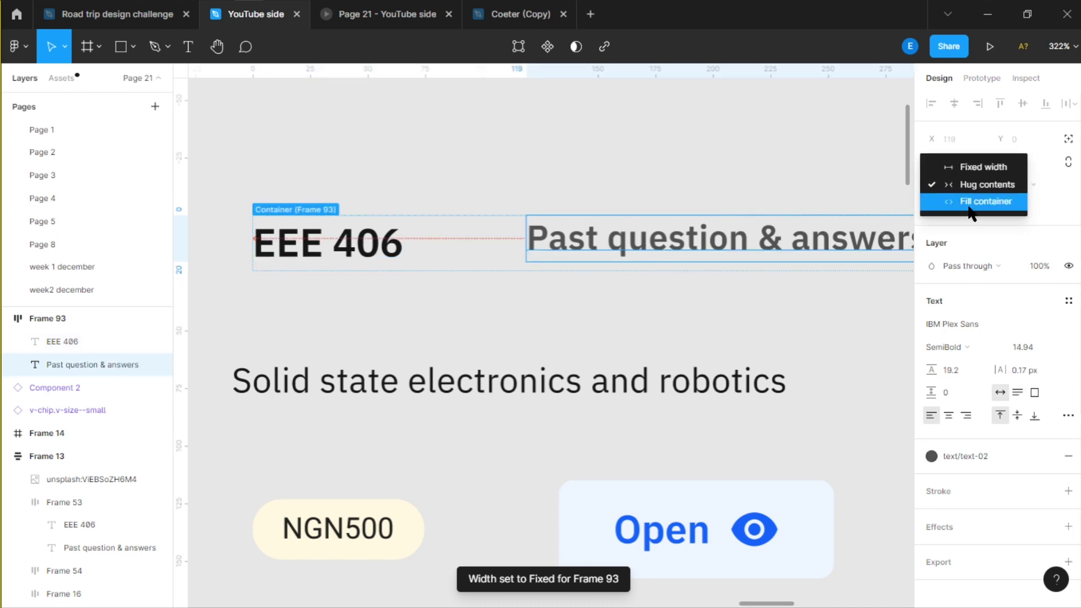
left_click(983, 199)
left_click(736, 321)
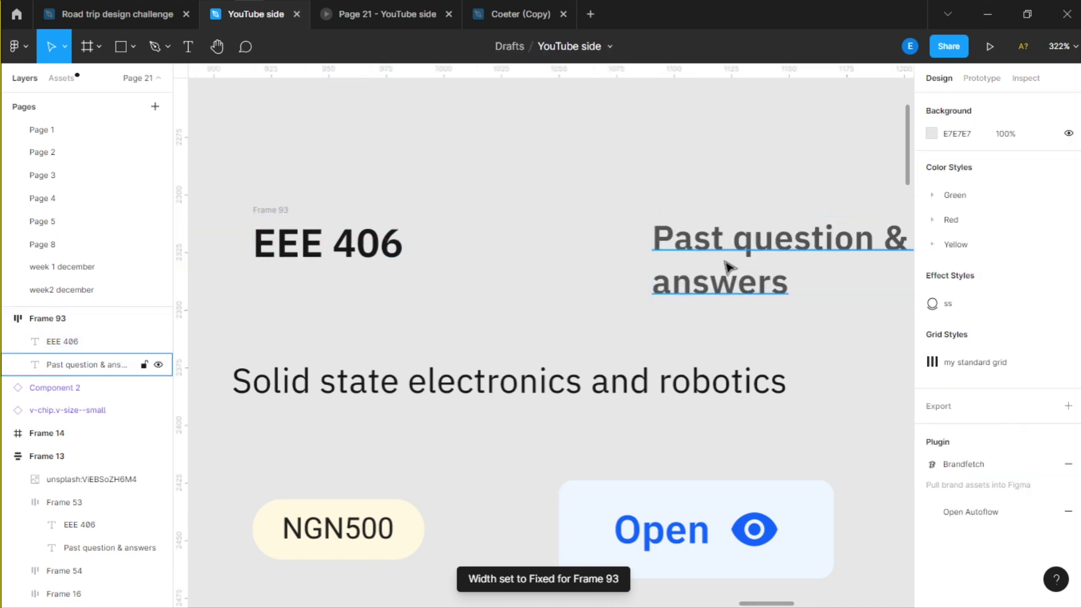
Step: Return the Past question & answers text to auto width so it hugs its contents
scroll(734, 276, "down", 3)
scroll(620, 287, "right", 3)
left_click(502, 285)
scroll(515, 276, "left", 2)
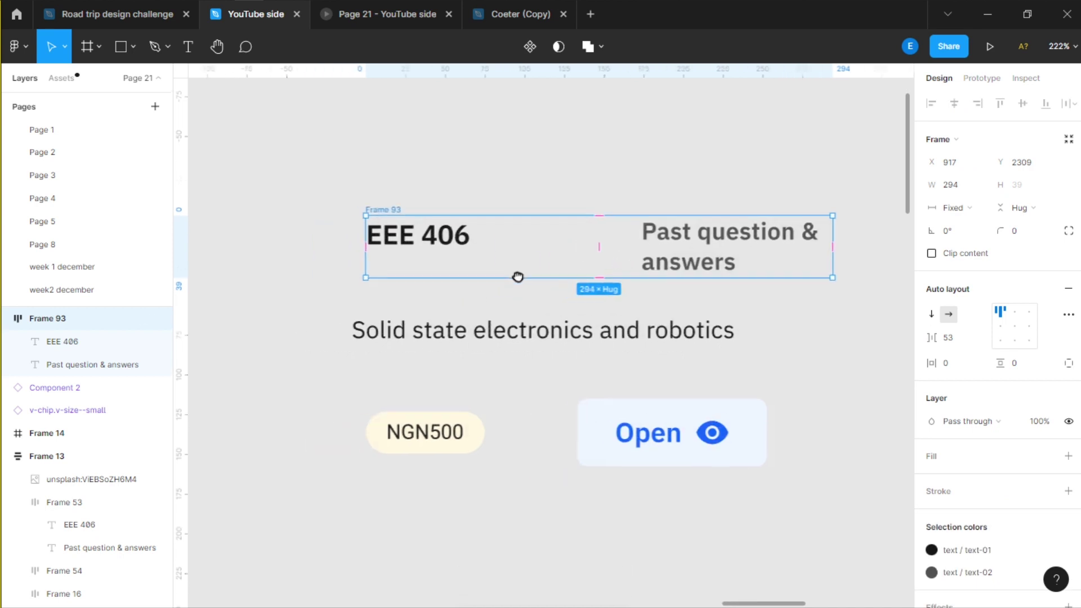
scroll(395, 265, "up", 2)
left_click(401, 251)
left_click(385, 268)
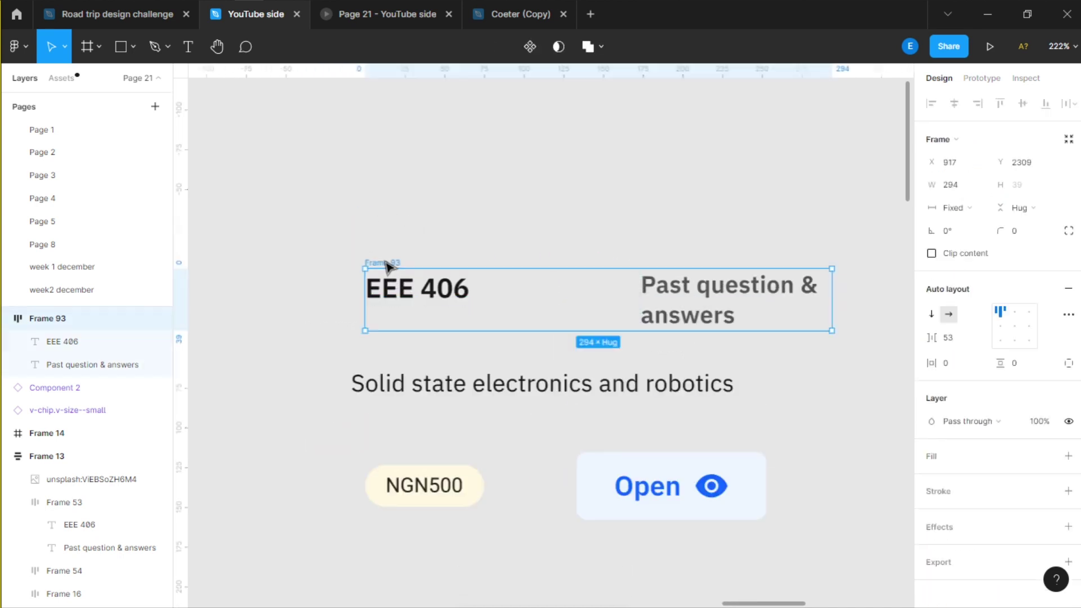
left_click(670, 313)
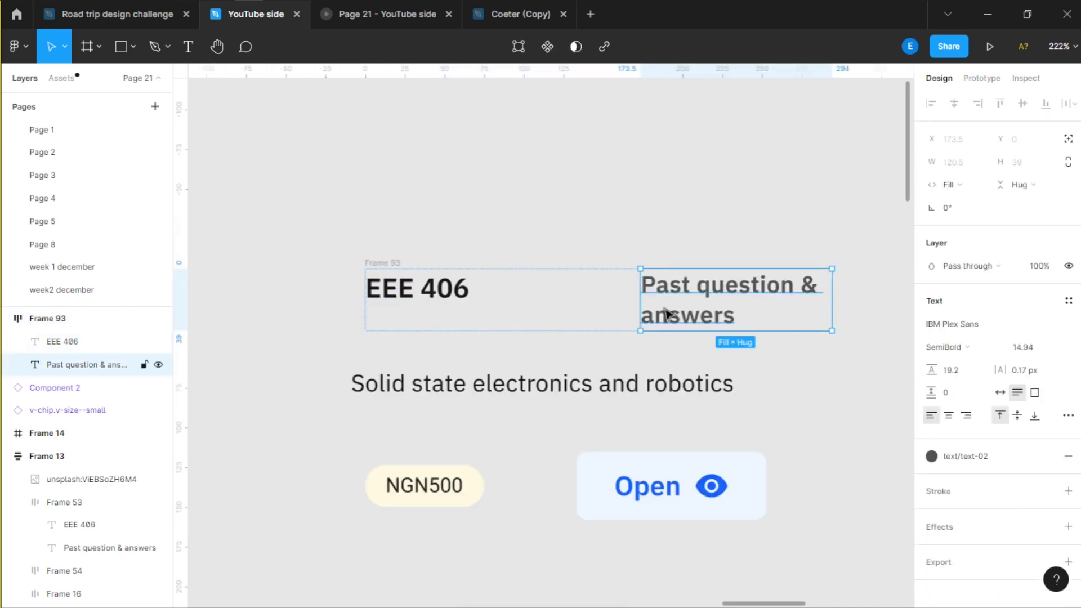
left_click(1000, 394)
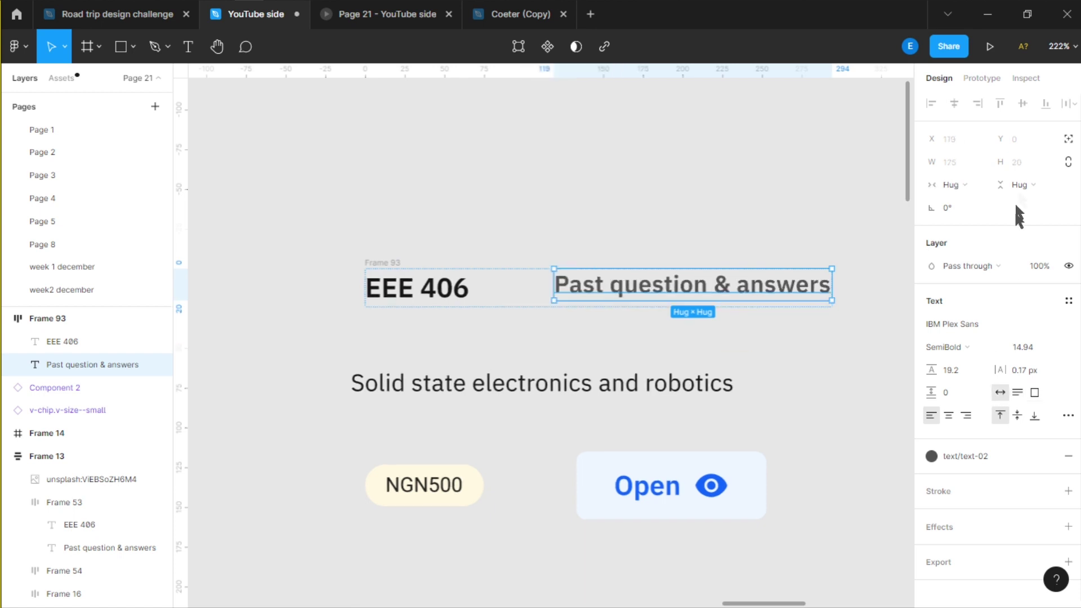
Step: Set the title row's auto layout alignment to centre
left_click(522, 288)
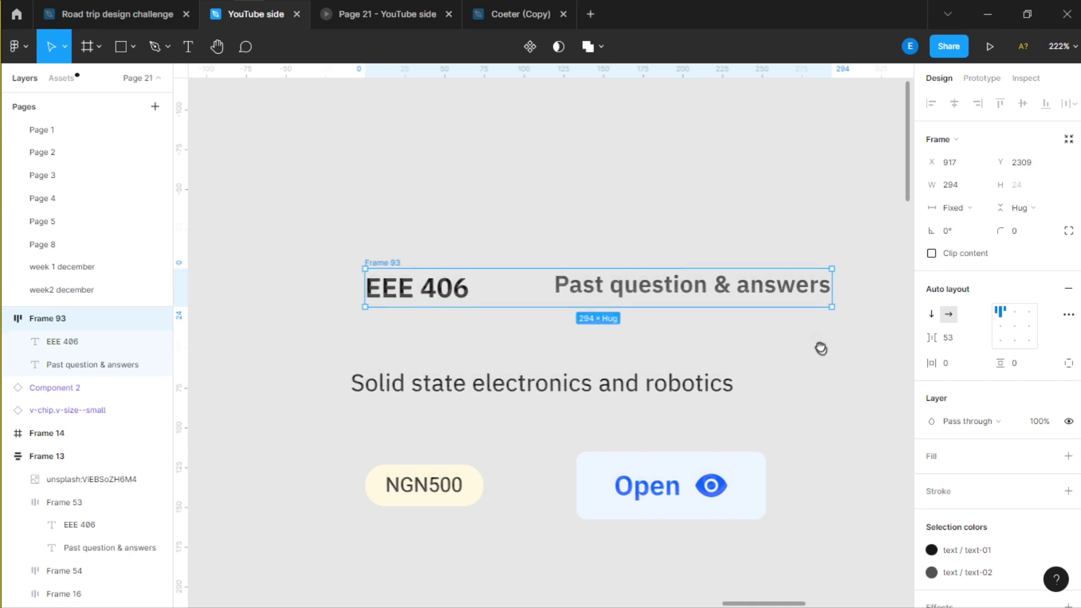
scroll(844, 346, "down", 1)
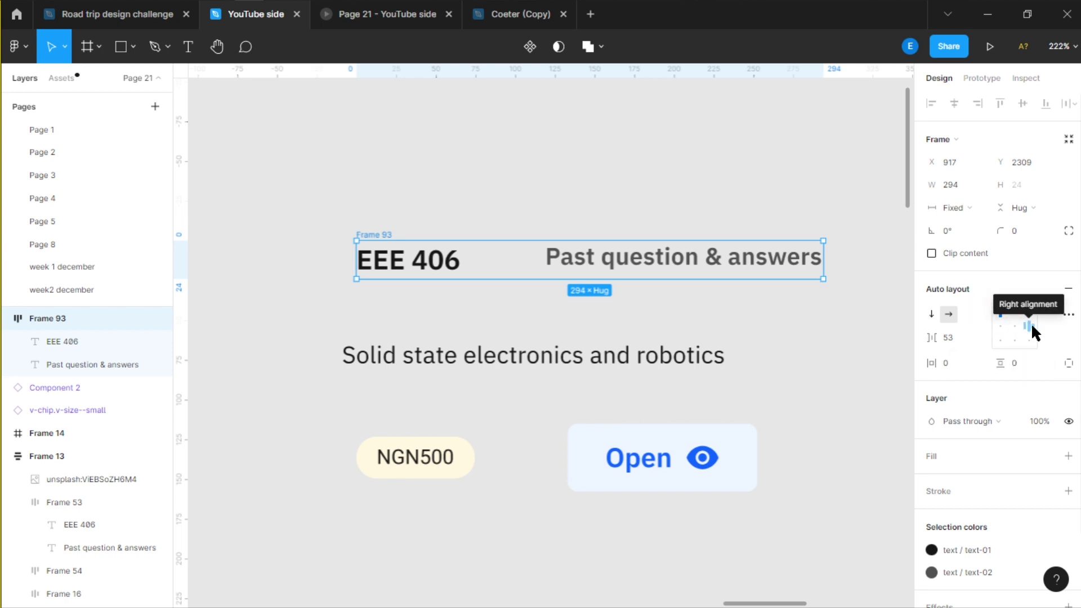
left_click(1015, 326)
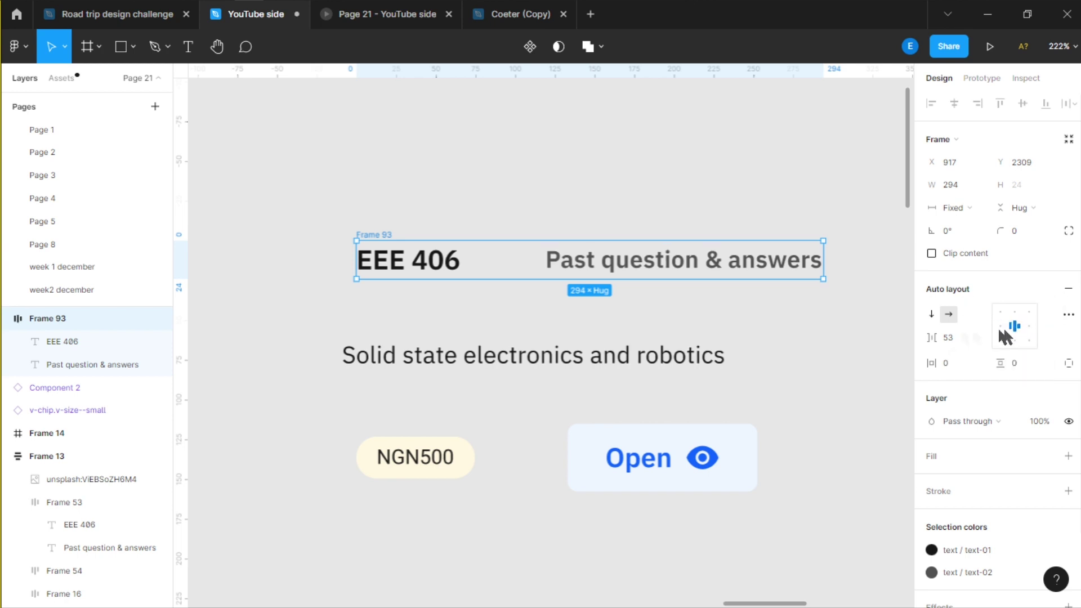
Step: Compare the baselines of EEE 406 and Past question & answers against a horizontal guide at Y 2327
scroll(504, 252, "up", 5)
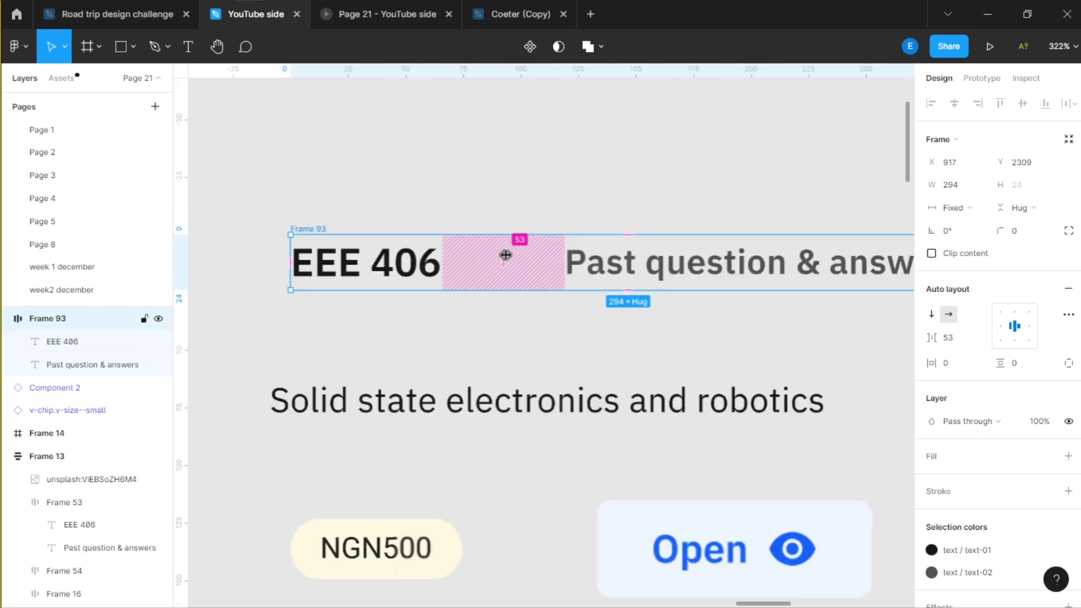
scroll(509, 261, "down", 3)
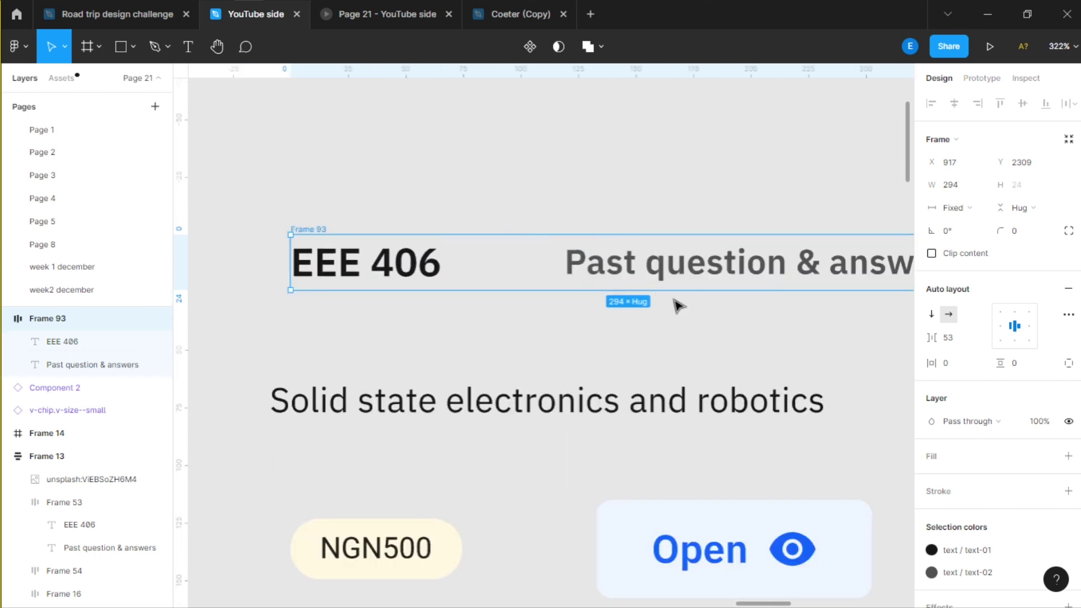
scroll(683, 285, "down", 2)
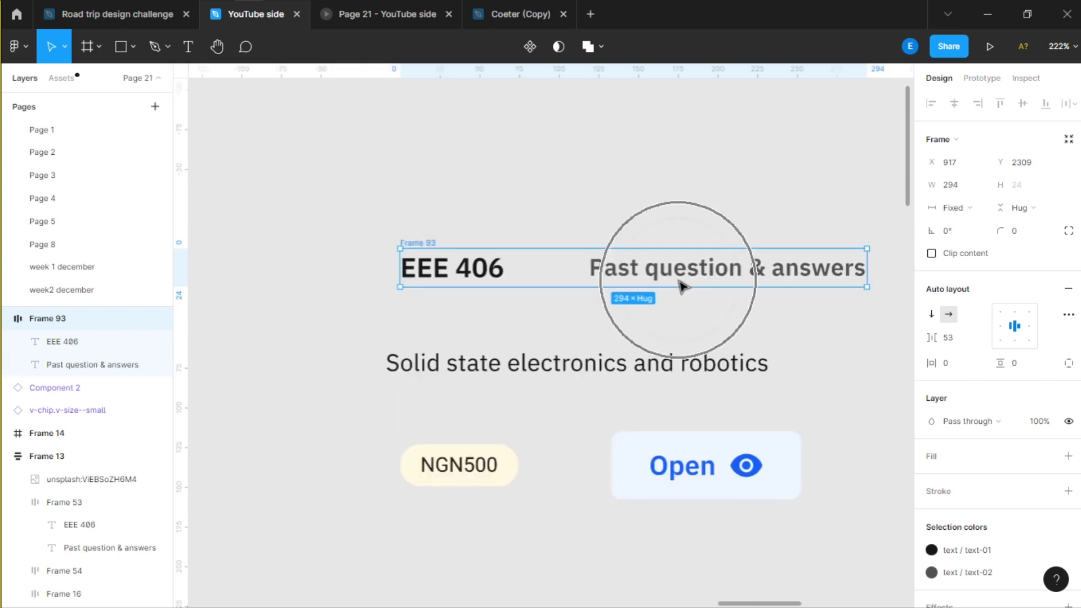
scroll(819, 309, "right", 2)
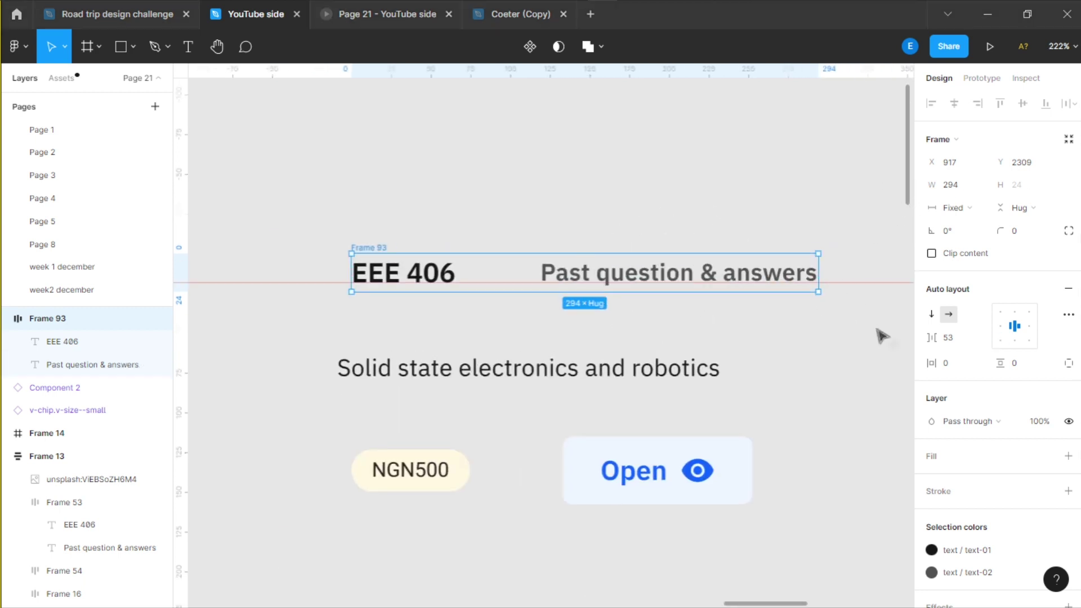
scroll(392, 276, "up", 2)
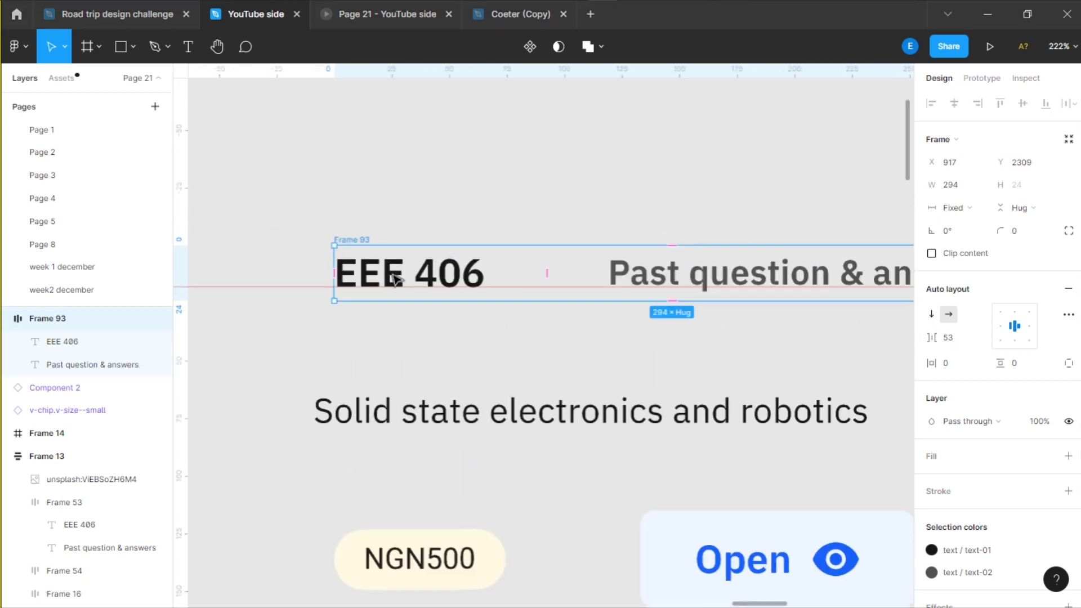
scroll(367, 222, "right", 2)
scroll(507, 180, "down", 2)
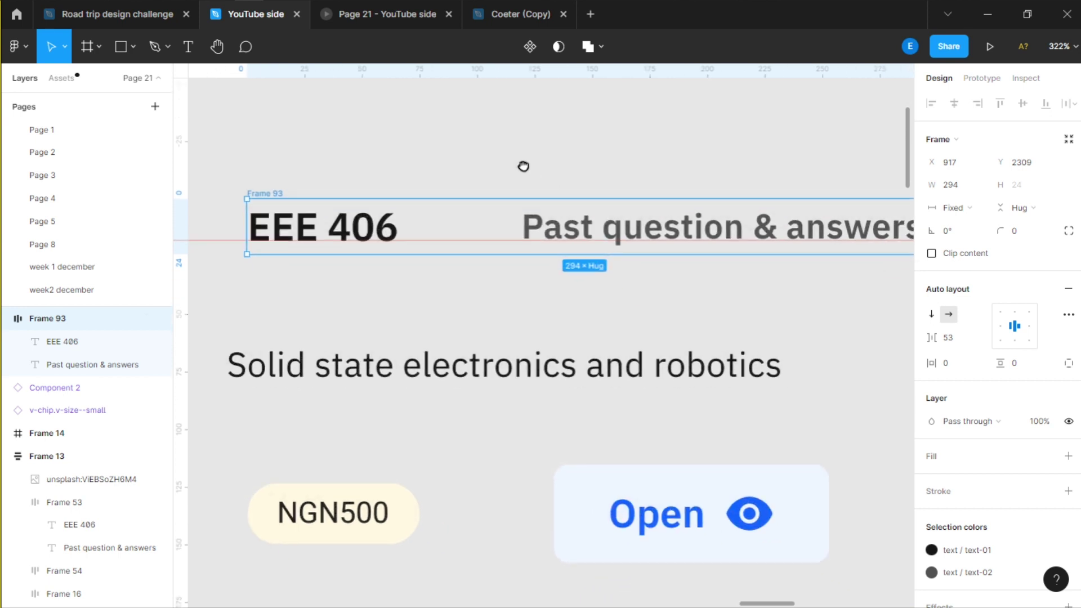
scroll(262, 205, "up", 2)
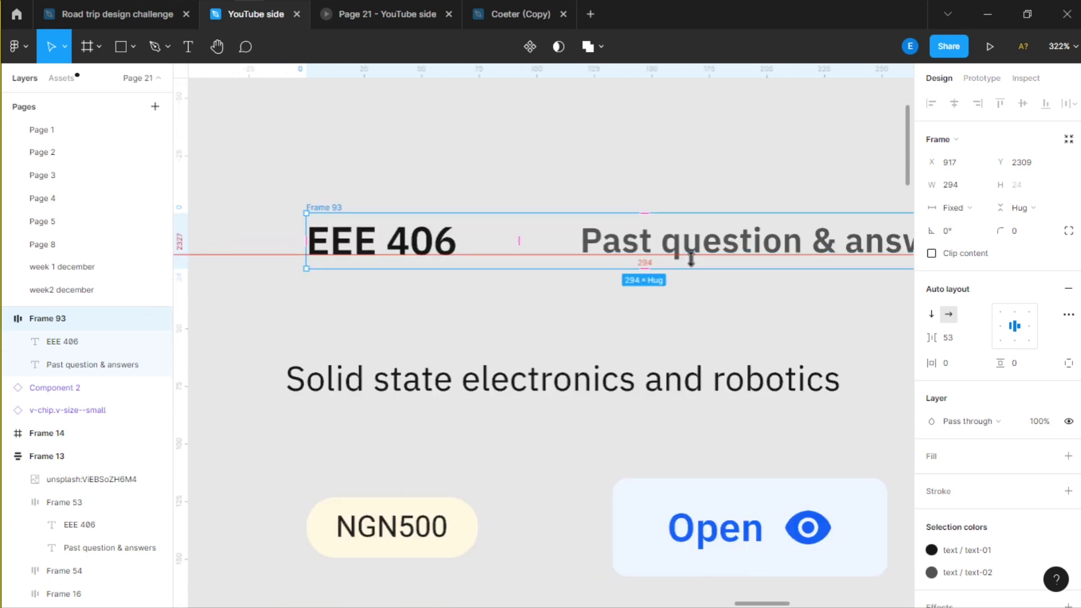
scroll(582, 251, "up", 2)
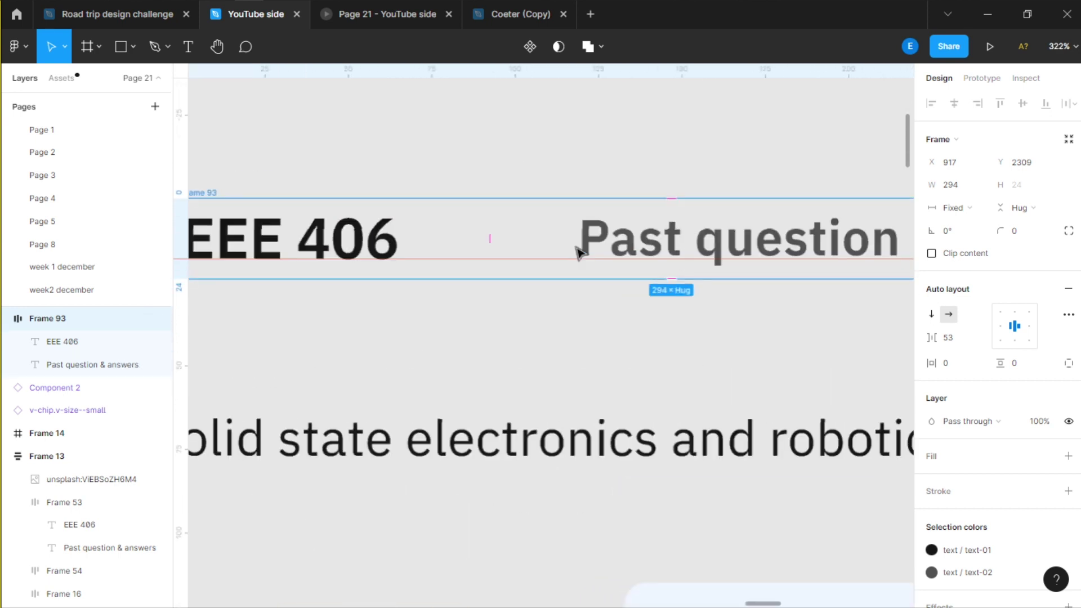
scroll(485, 203, "left", 2)
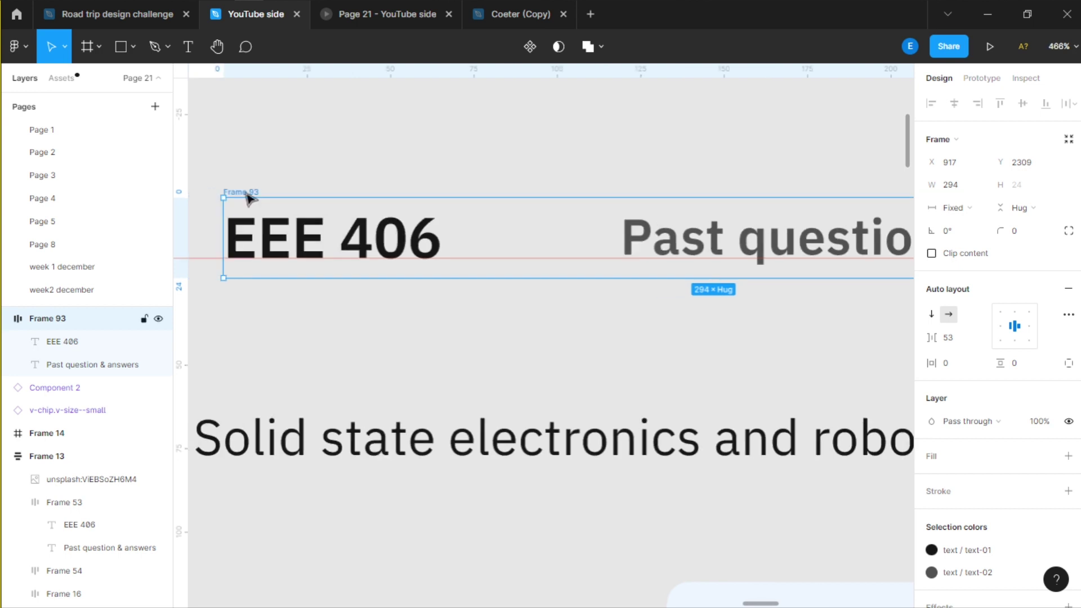
Step: Try bottom centre alignment on the title row and switch it back to centre
left_click(1016, 340)
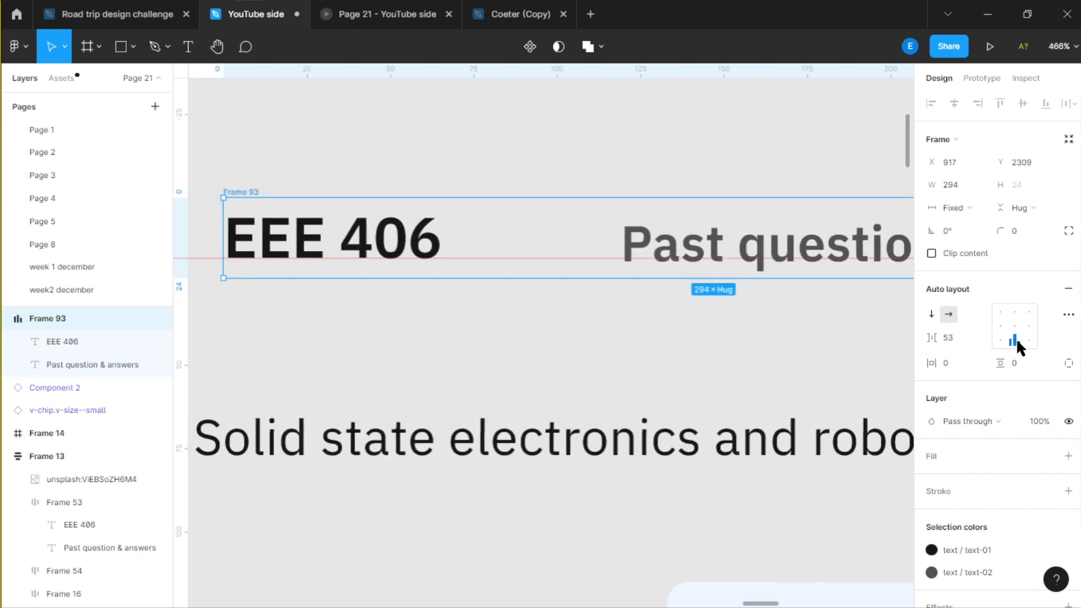
left_click(1015, 325)
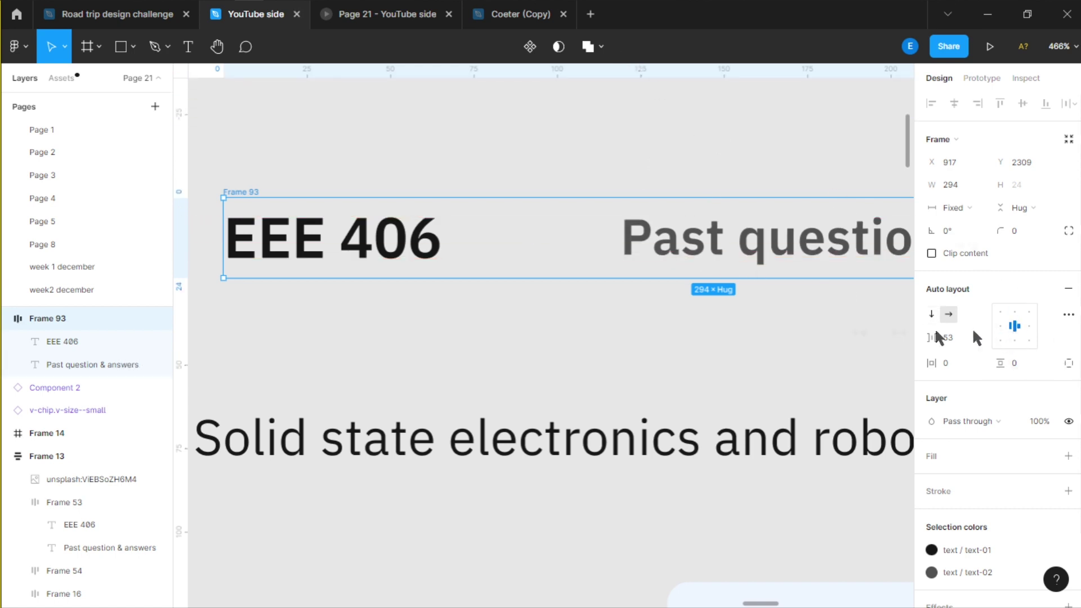
Step: Add a horizontal guide at about Y 2322 through the middle of the title row and select both of its texts
left_click(451, 234)
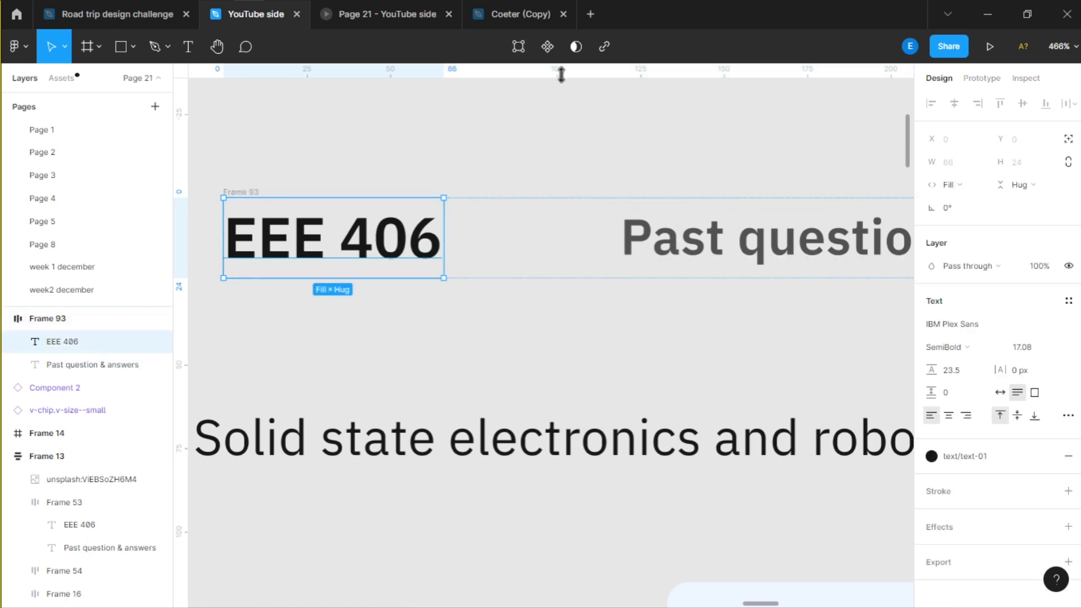
left_click_drag(561, 75, 550, 243)
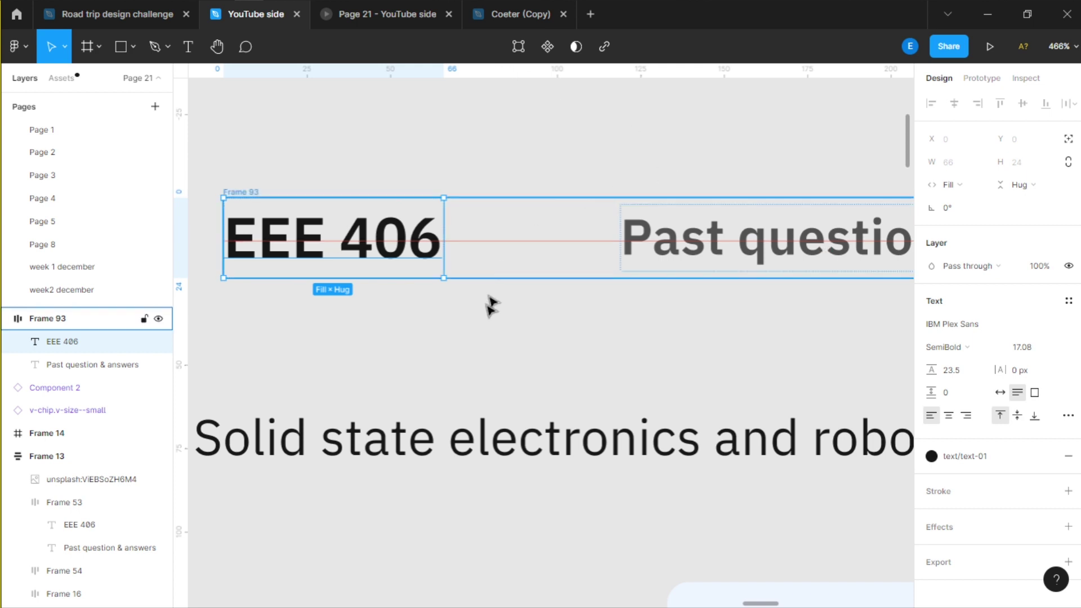
left_click_drag(512, 338, 572, 341)
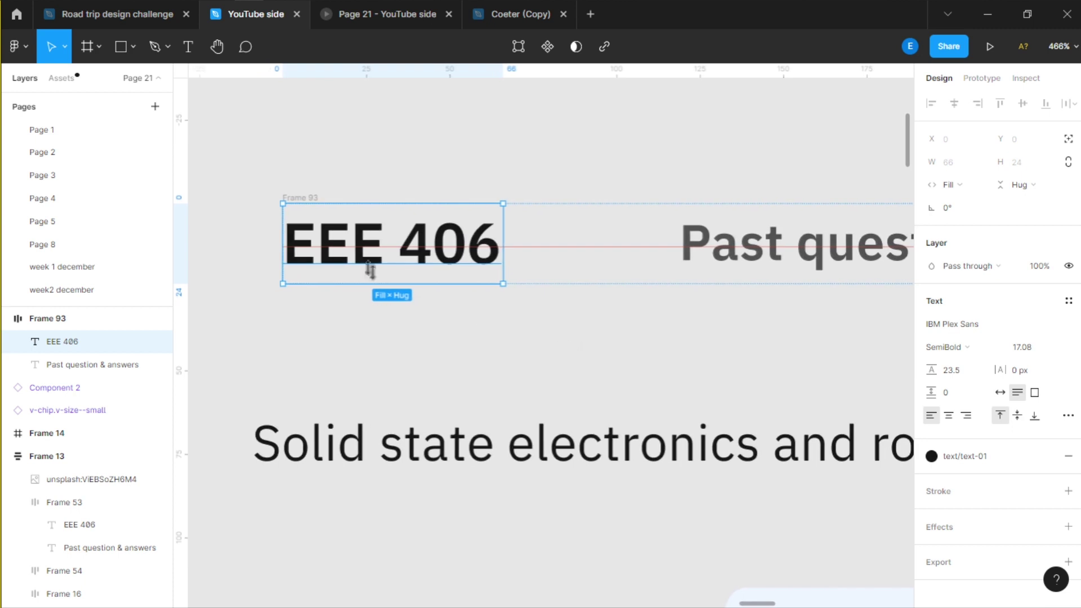
scroll(683, 304, "right", 3)
left_click(704, 237)
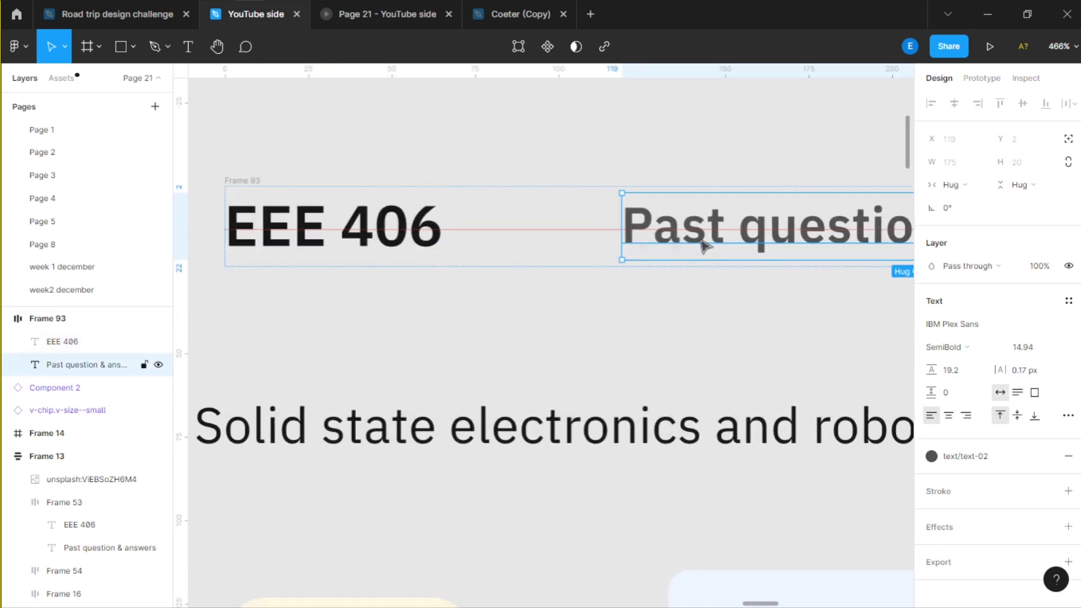
left_click(389, 228, "shift")
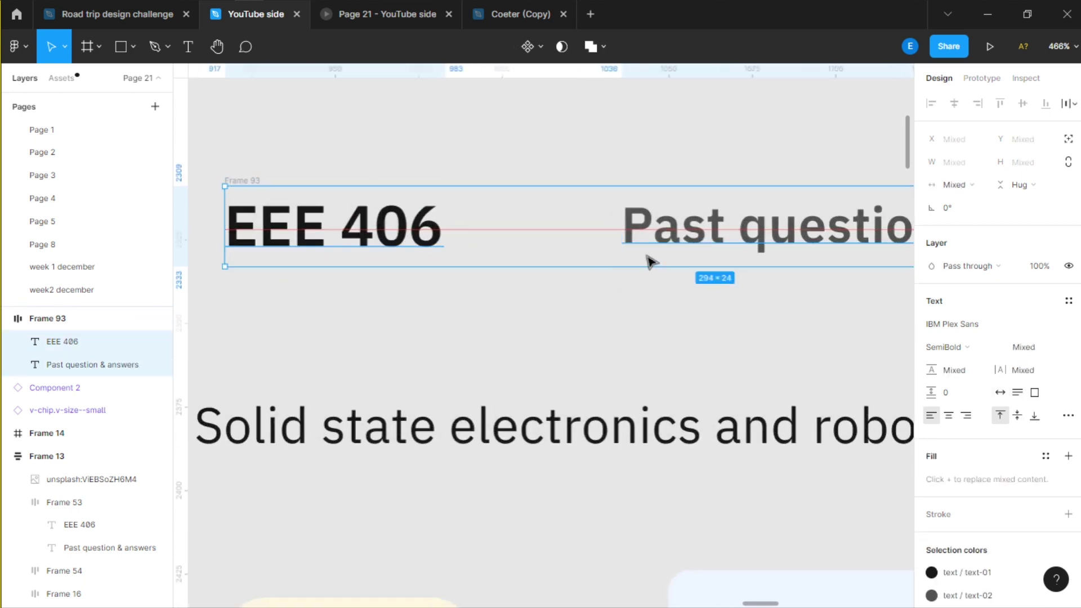
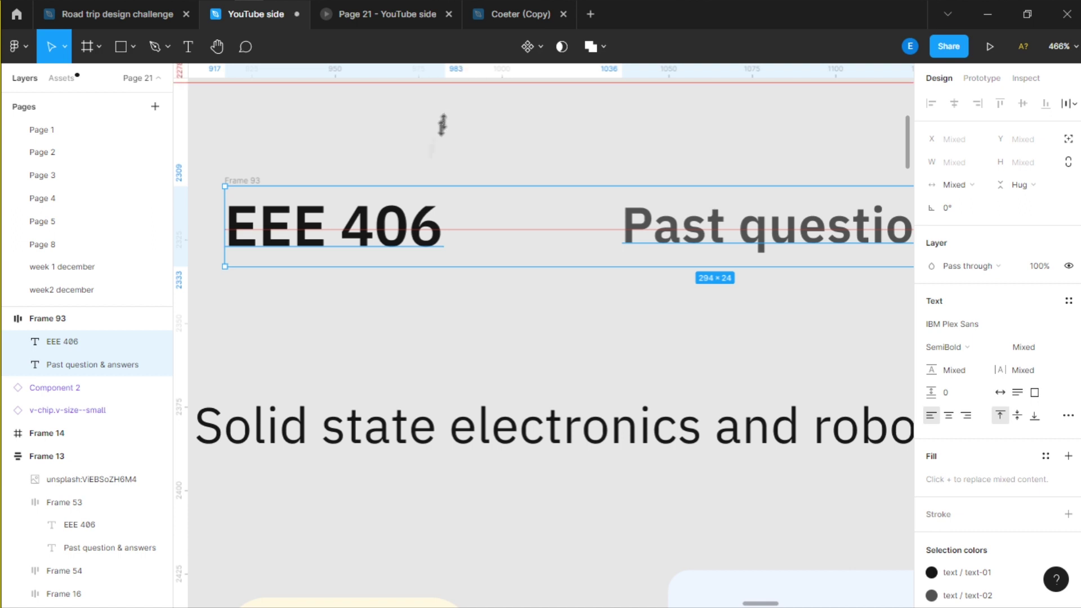
Step: Place another horizontal guide at Y 2327 under the EEE 406 letters and compare both texts' baselines with it
scroll(219, 256, "up", 2)
scroll(220, 256, "up", 6)
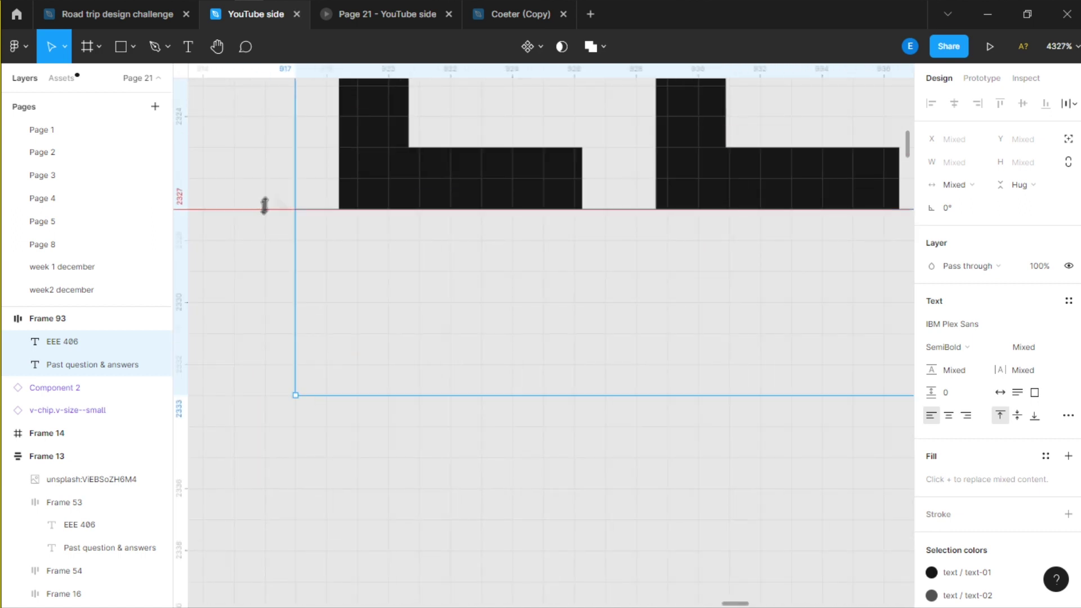
scroll(398, 179, "down", 3)
scroll(357, 280, "up", 4)
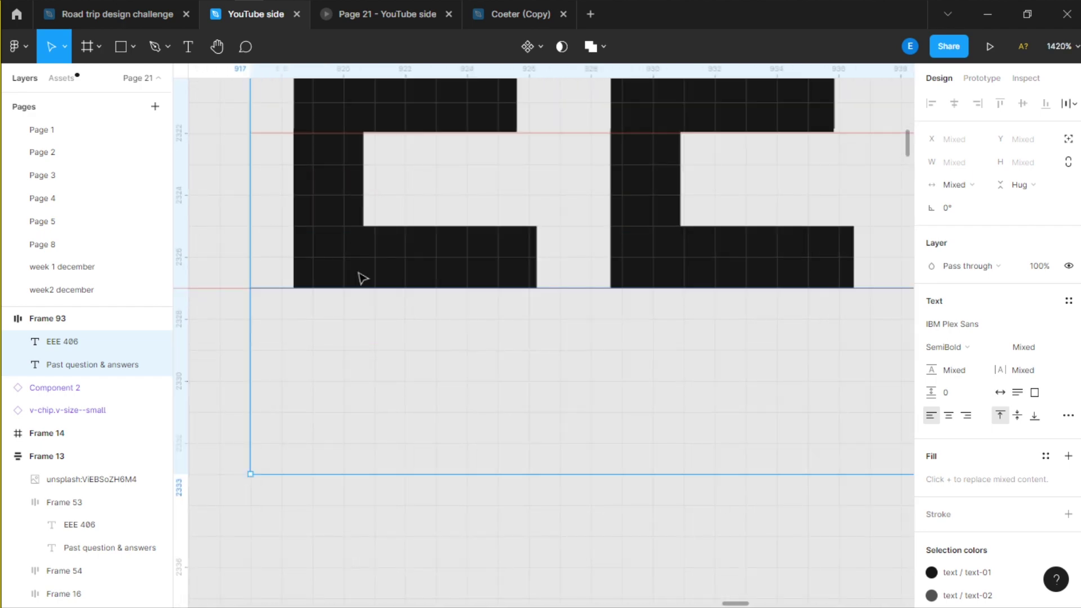
scroll(556, 277, "down", 6)
scroll(534, 266, "up", 2)
scroll(614, 256, "up", 3)
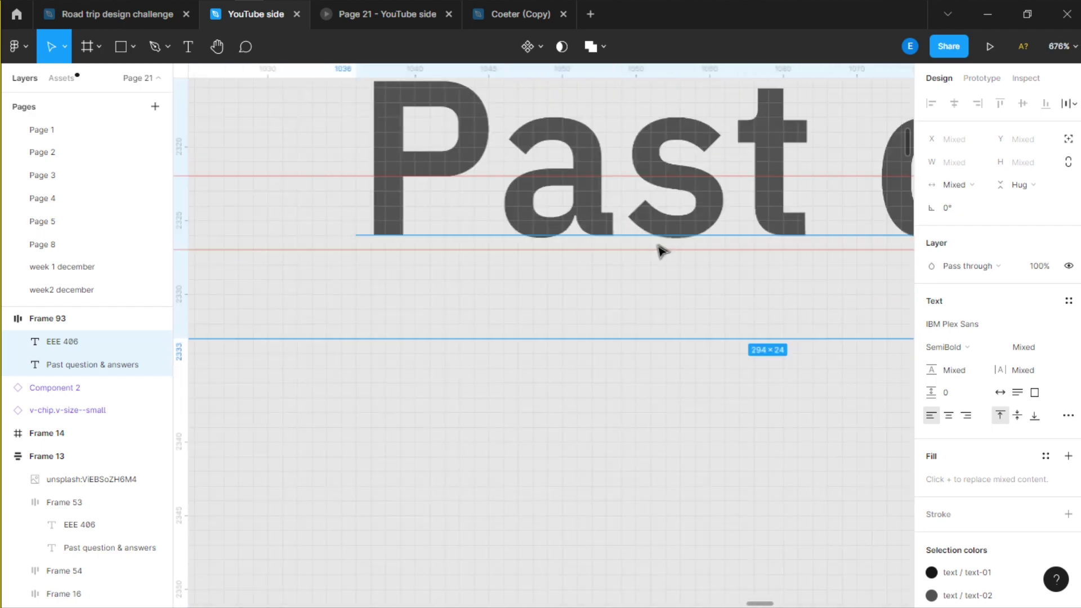
scroll(662, 251, "down", 3)
scroll(434, 225, "left", 2)
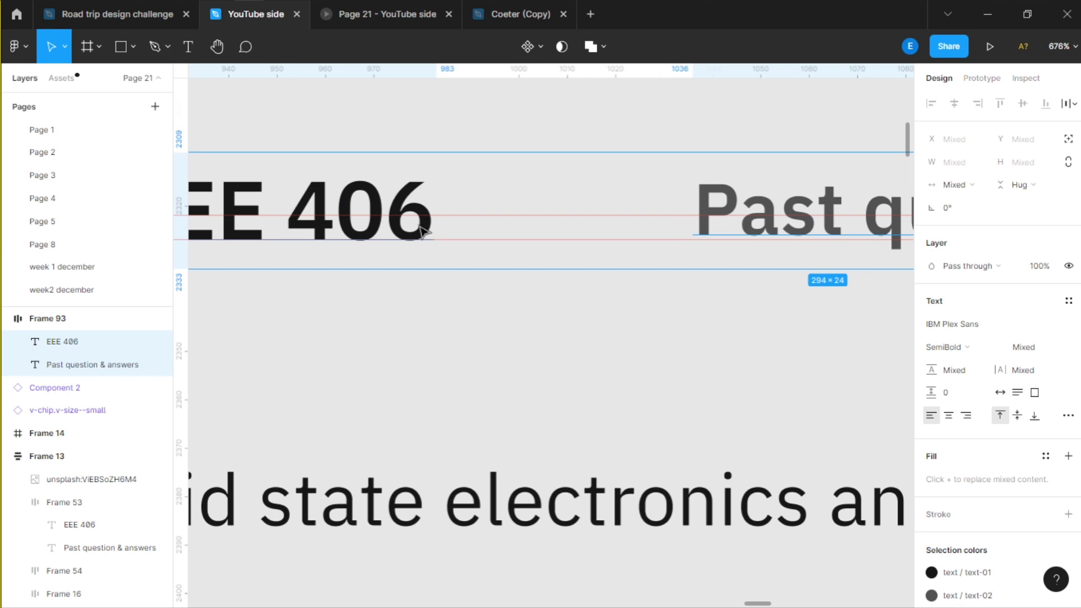
scroll(428, 224, "down", 4)
scroll(459, 235, "up", 3)
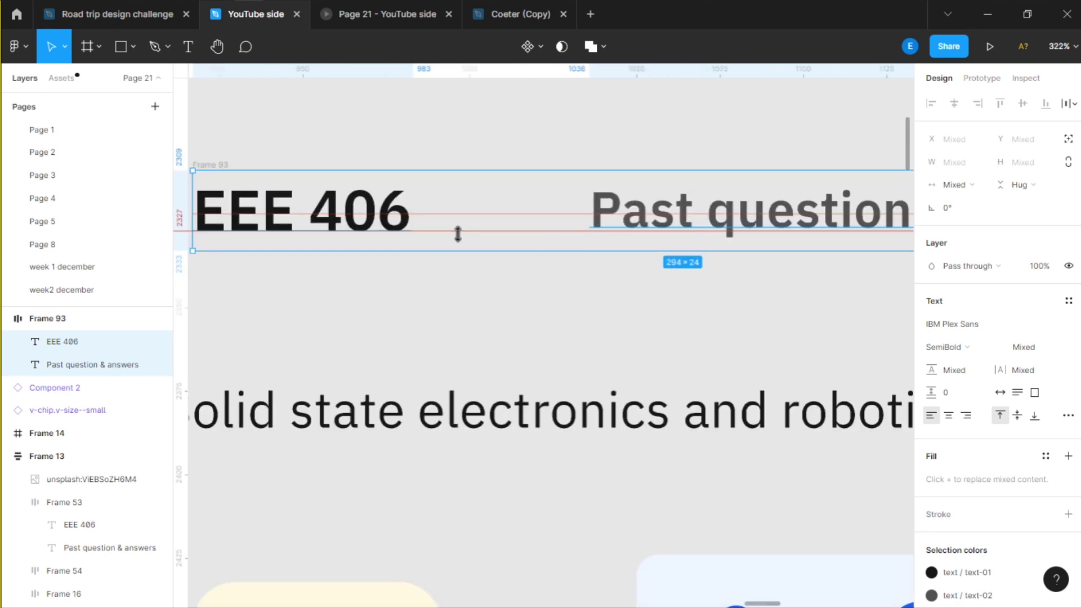
Step: Examine up close how the bottom of the EEE 406 text meets the horizontal guide at Y 2327
left_click_drag(458, 235, 559, 280)
scroll(560, 280, "up", 2)
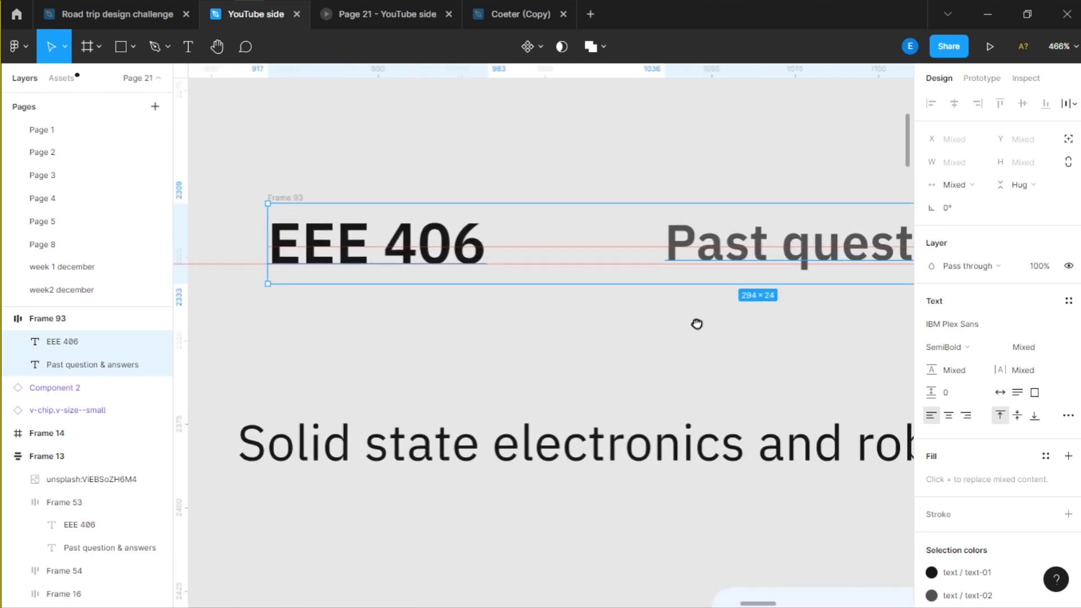
scroll(727, 283, "right", 2)
scroll(726, 282, "down", 2)
scroll(647, 285, "left", 2)
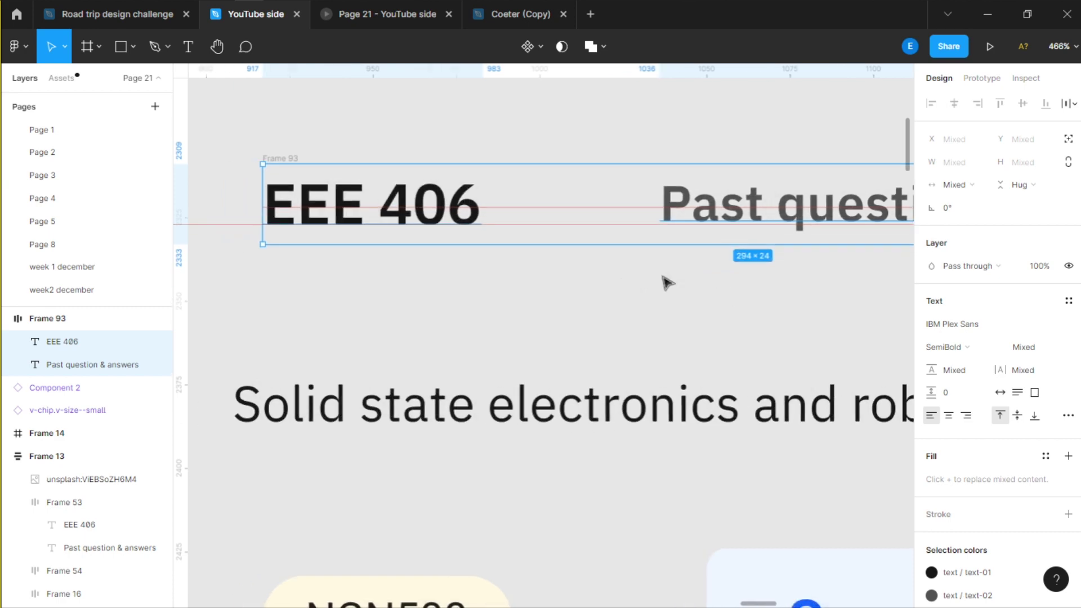
scroll(679, 210, "up", 5)
scroll(678, 210, "down", 3)
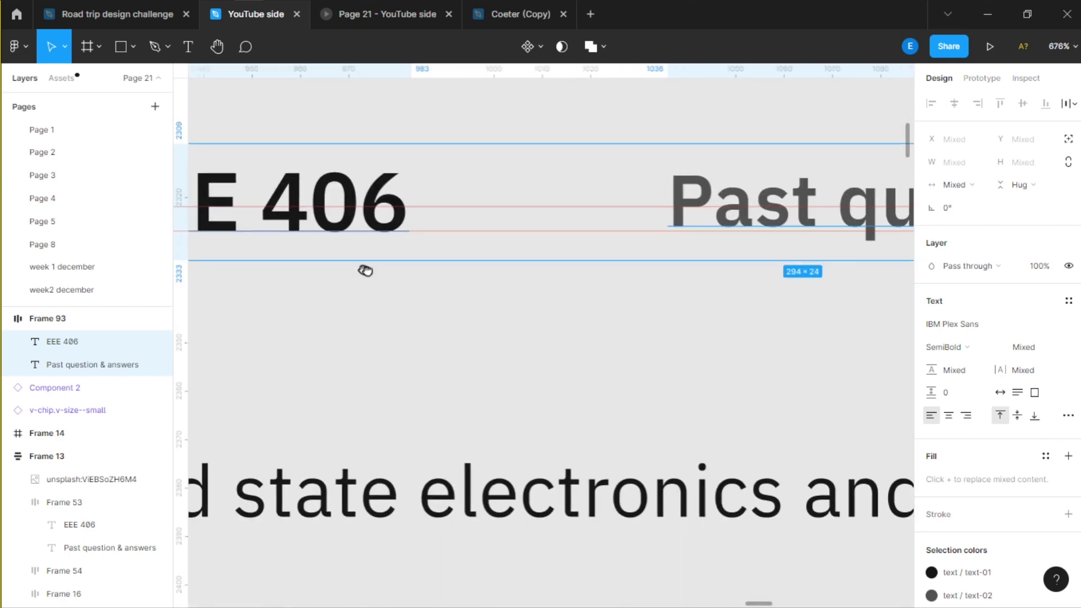
scroll(459, 249, "left", 4)
scroll(460, 248, "up", 1)
scroll(555, 226, "up", 8)
scroll(495, 152, "down", 3)
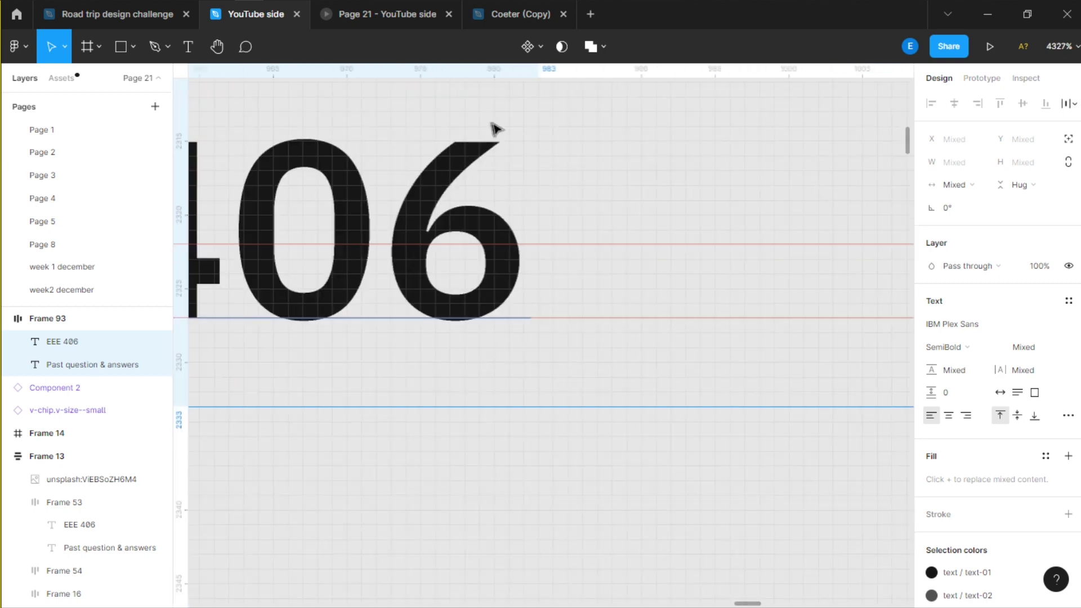
Step: Inspect the baseline of Past question & answers against the same Y 2327 guide, up close and from further out
scroll(494, 128, "down", 5)
scroll(753, 266, "up", 4)
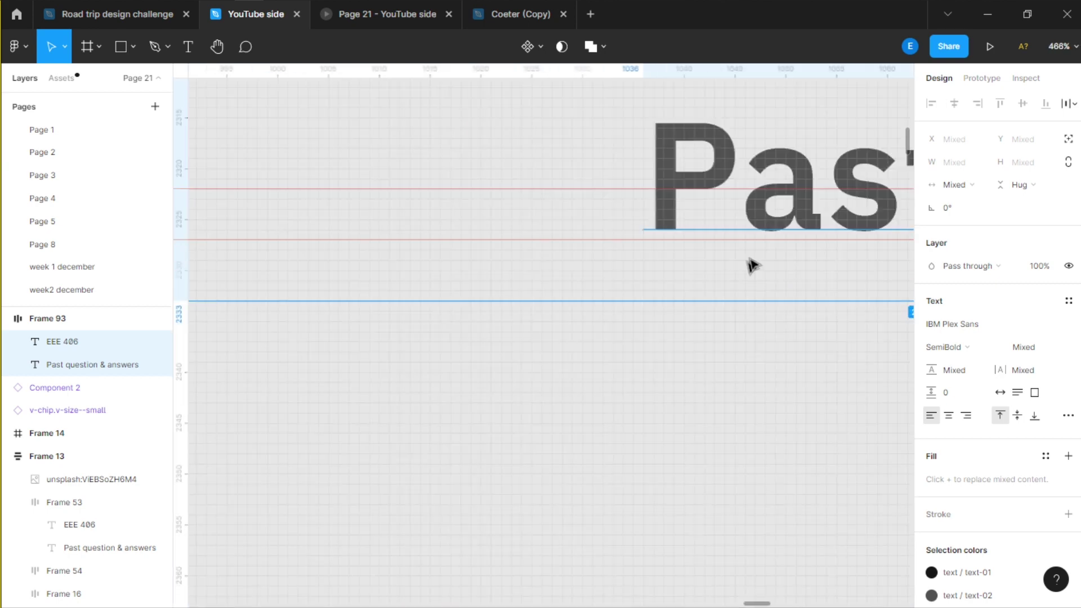
scroll(753, 266, "down", 5)
scroll(601, 269, "down", 1)
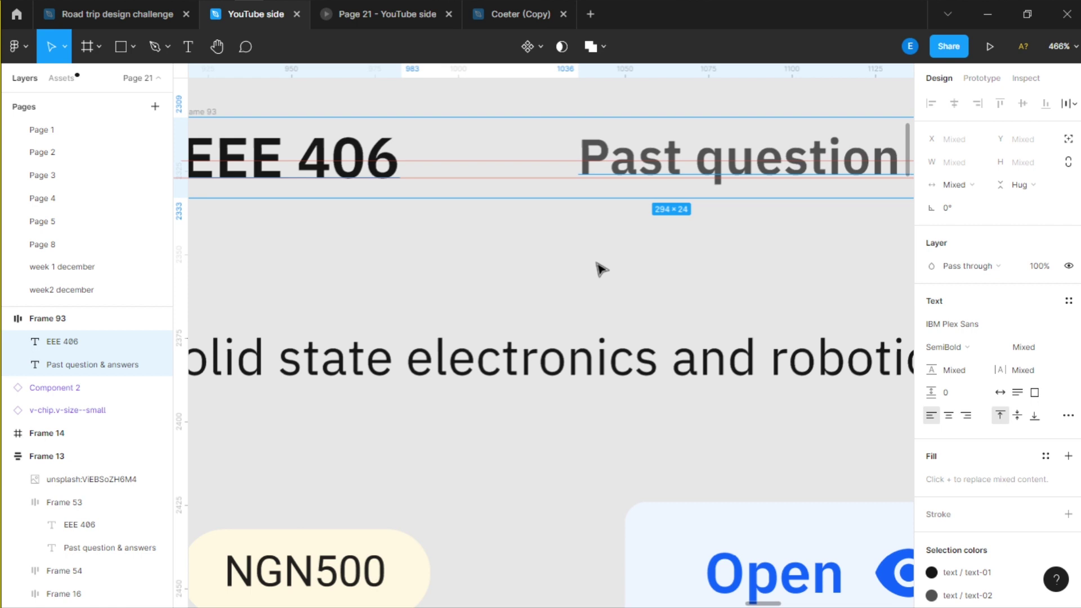
scroll(600, 269, "down", 2)
scroll(700, 313, "right", 1)
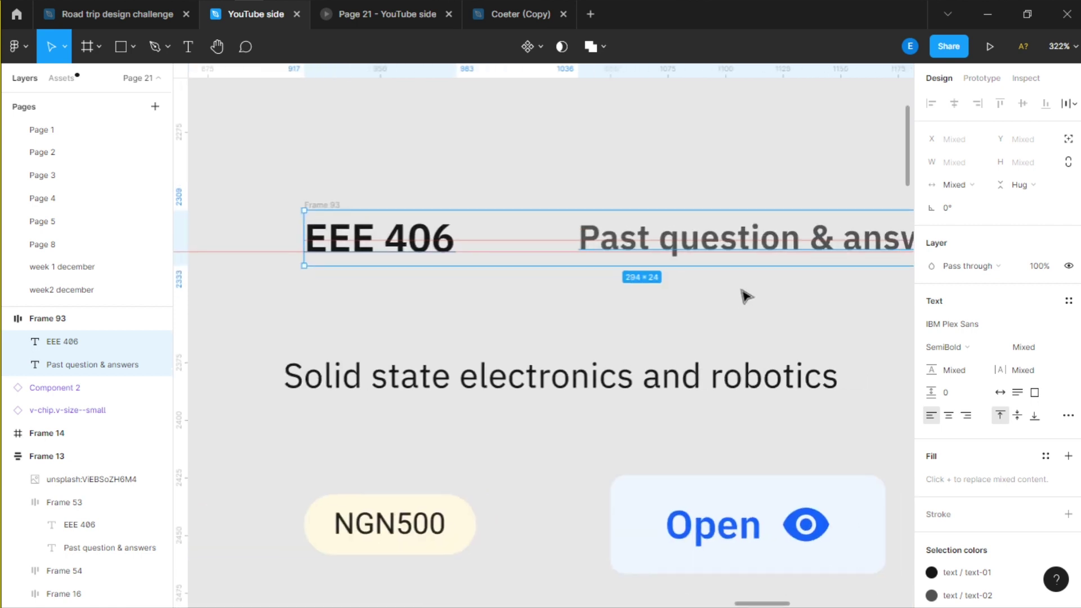
Step: Turn on text baseline alignment in the advanced auto layout settings of the title row, Frame 93
left_click(316, 206)
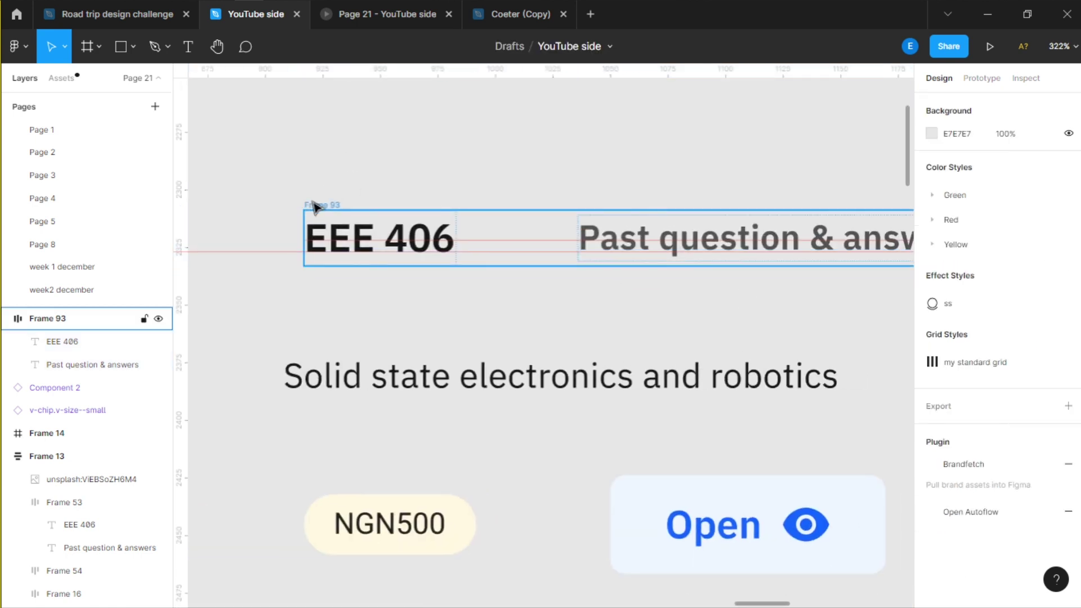
scroll(522, 176, "right", 2)
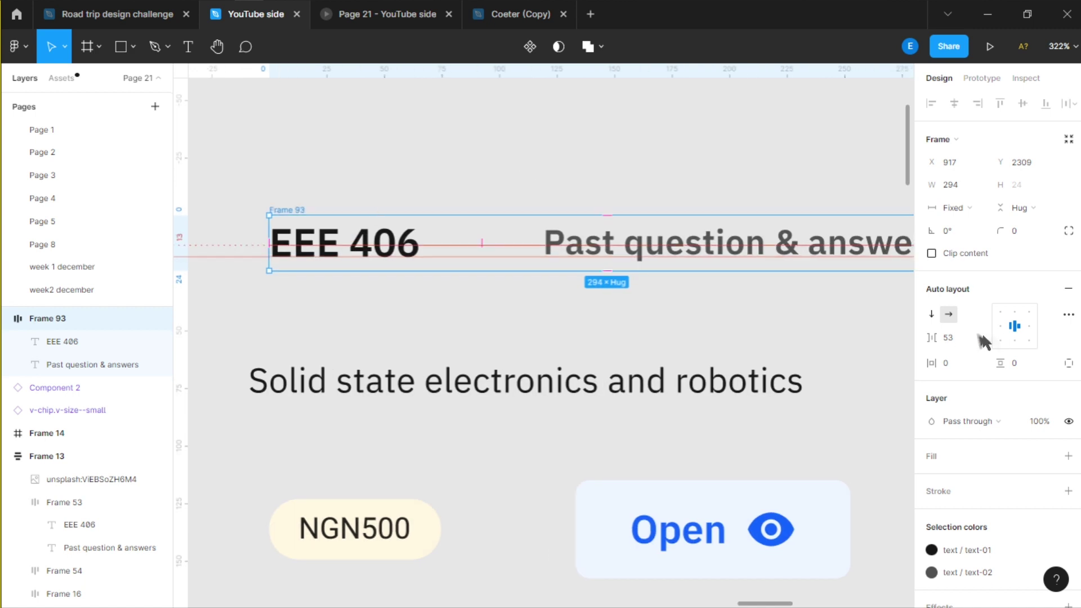
left_click(1069, 316)
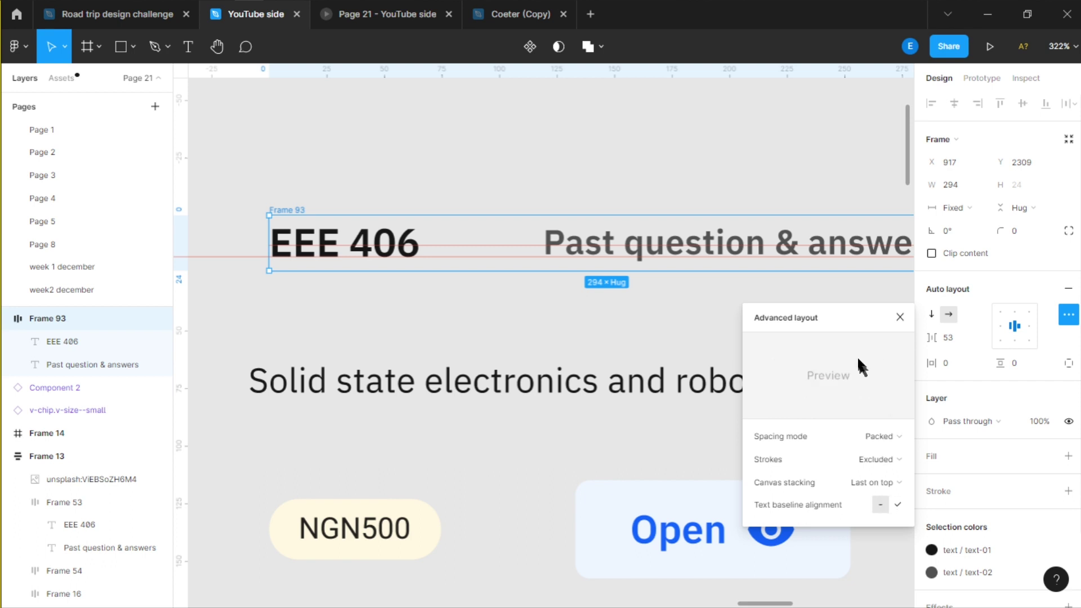
left_click(899, 505)
Step: Check how EEE 406 and Past question & answers sit on the Y 2327 guide with baseline alignment applied
scroll(445, 253, "up", 3)
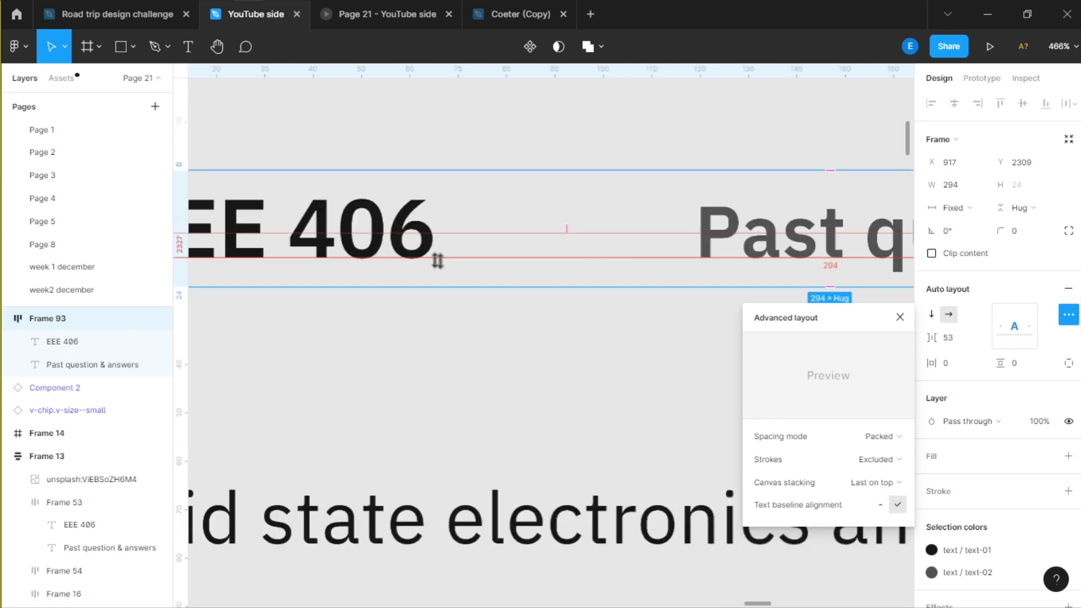
scroll(450, 270, "up", 3)
scroll(483, 290, "right", 5)
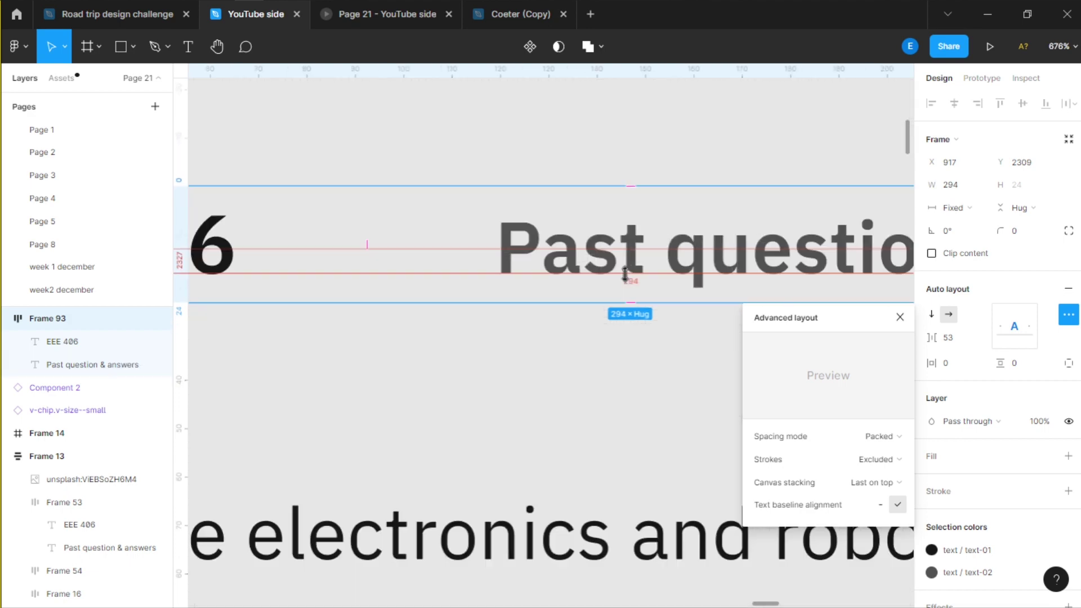
scroll(626, 274, "down", 4)
scroll(314, 277, "up", 4)
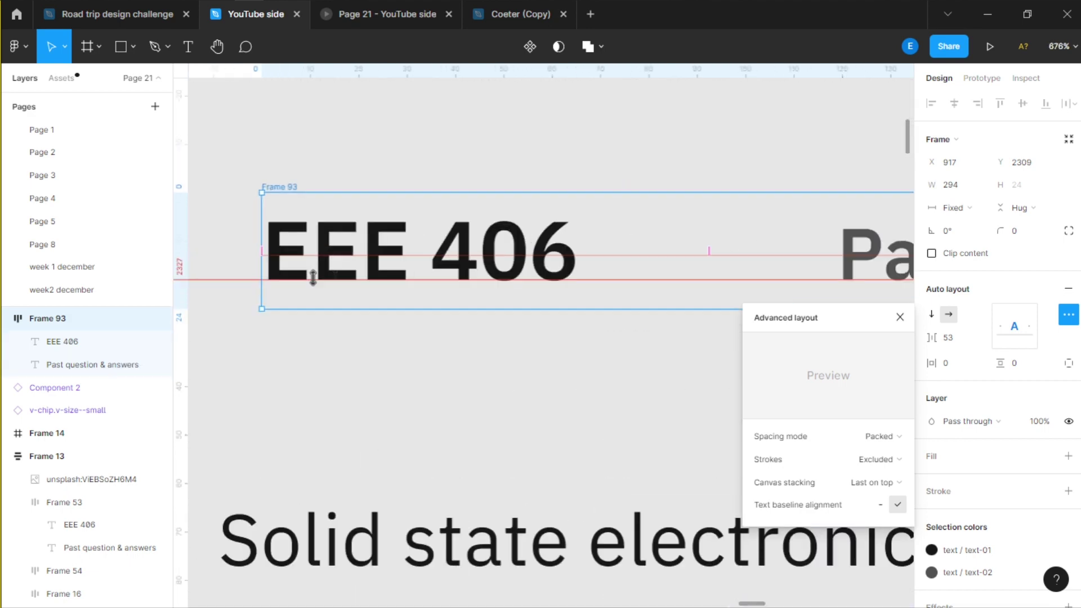
scroll(313, 277, "up", 4)
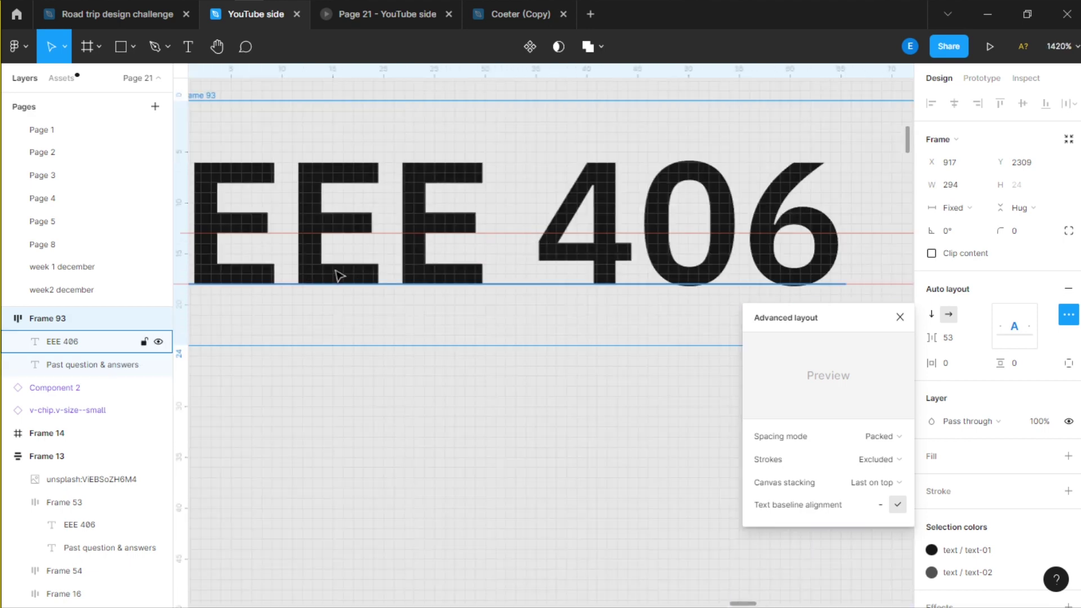
scroll(340, 276, "down", 5)
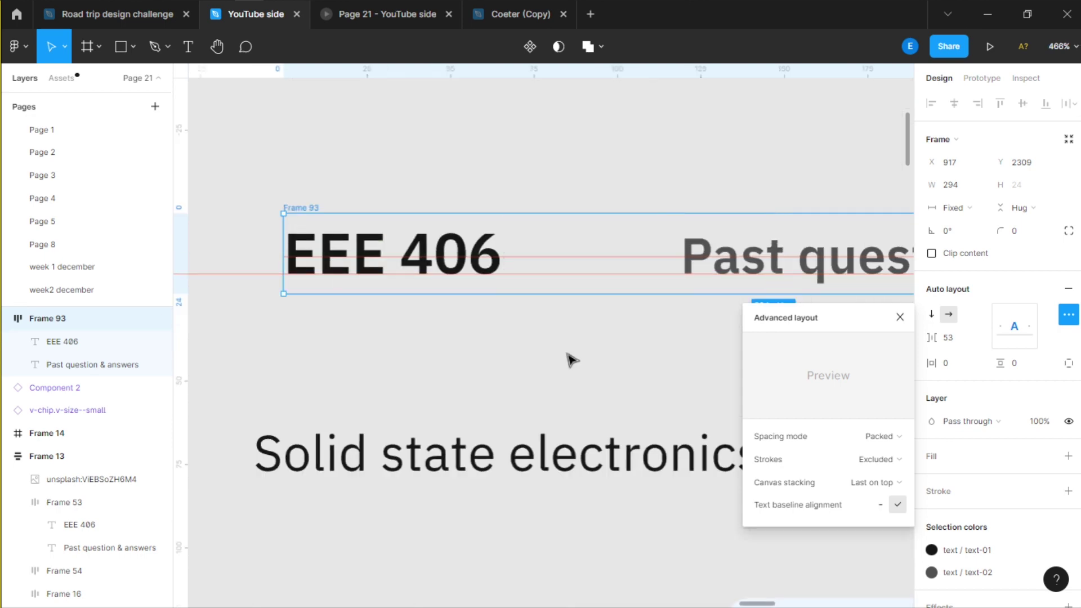
scroll(732, 350, "right", 1)
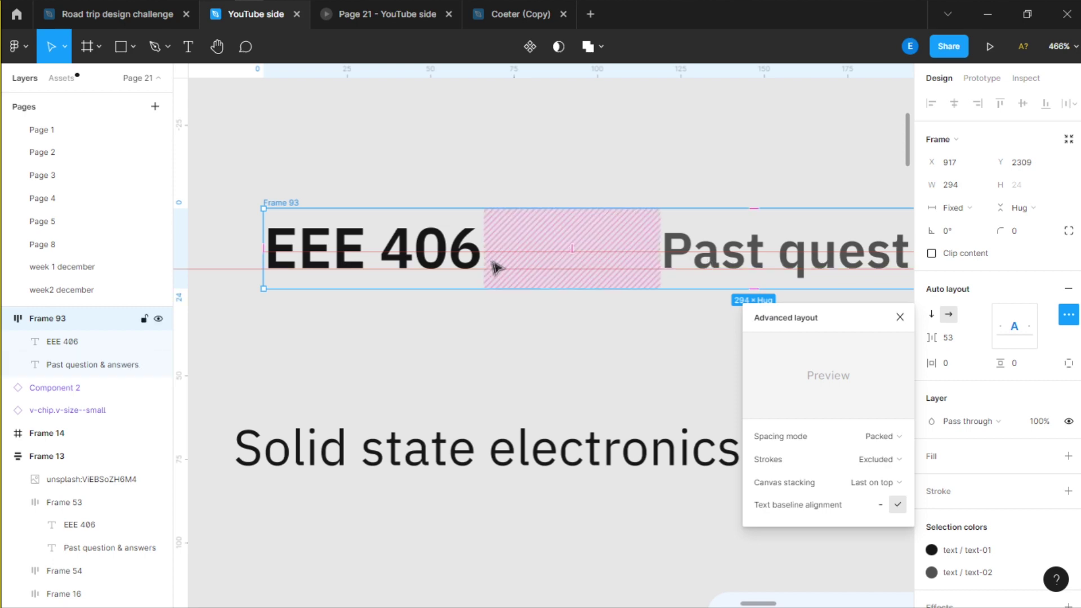
Step: Inspect the foot of the P in Past question & answers at pixel level, deselect the row, and compare both texts again
scroll(496, 265, "up", 5)
scroll(321, 282, "right", 5)
scroll(569, 304, "up", 8)
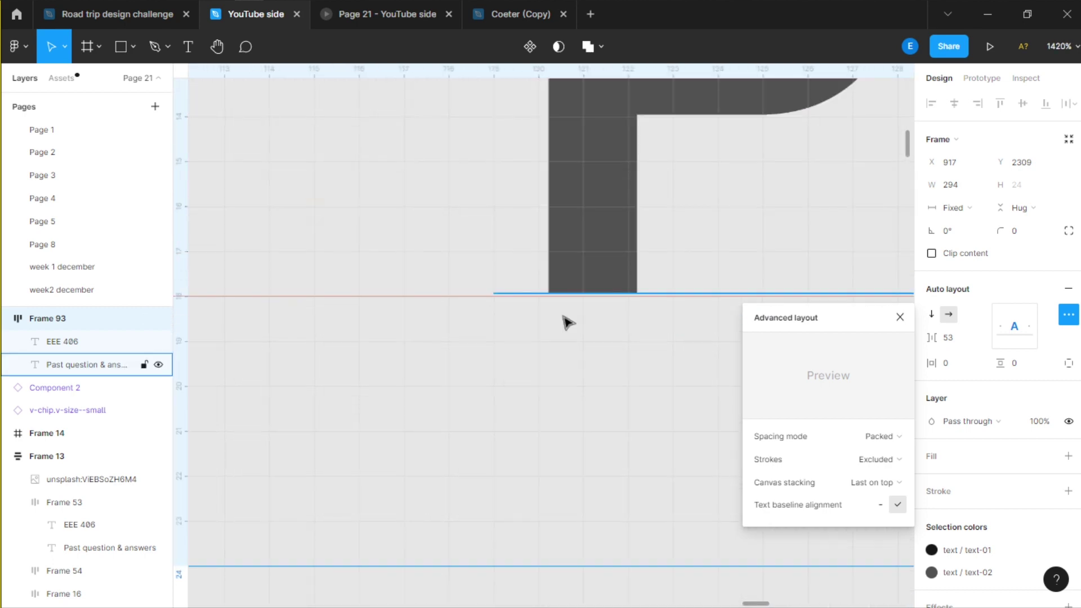
scroll(570, 293, "down", 5)
scroll(572, 296, "up", 5)
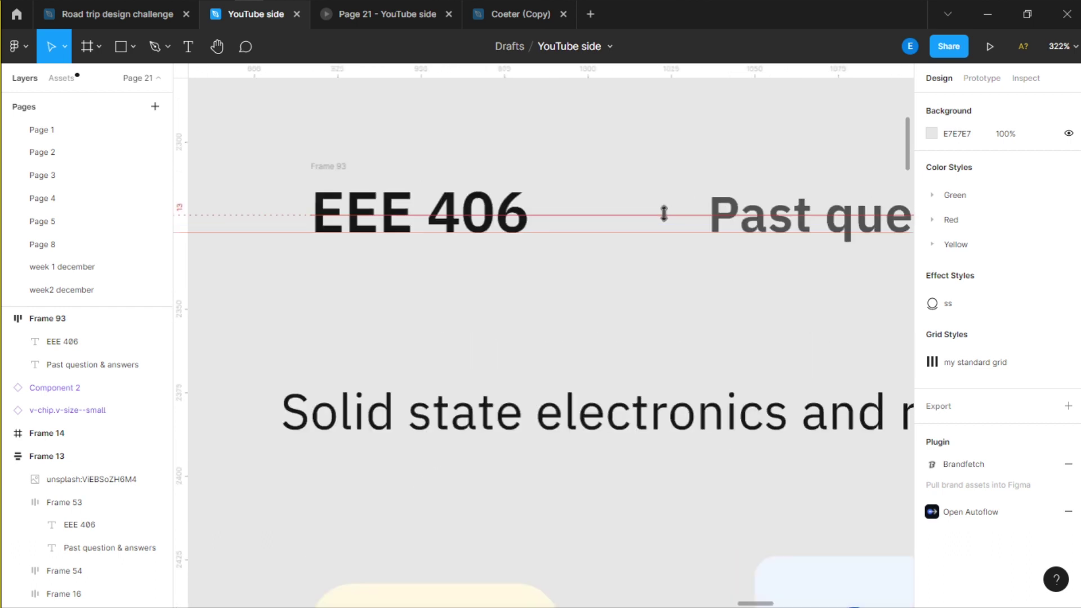
scroll(664, 212, "up", 3)
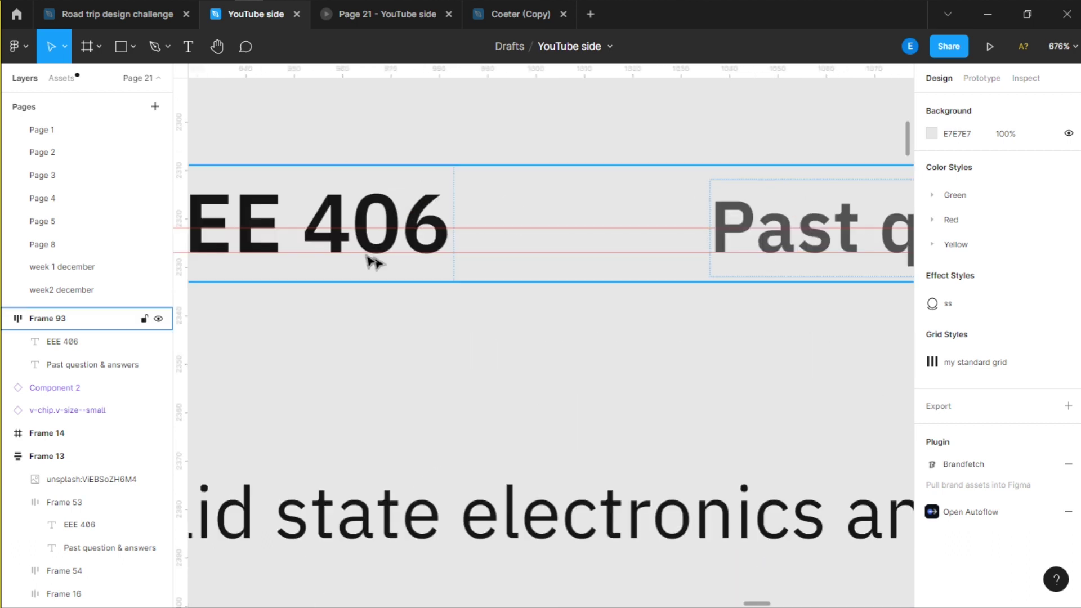
scroll(457, 315, "down", 3)
key("Escape")
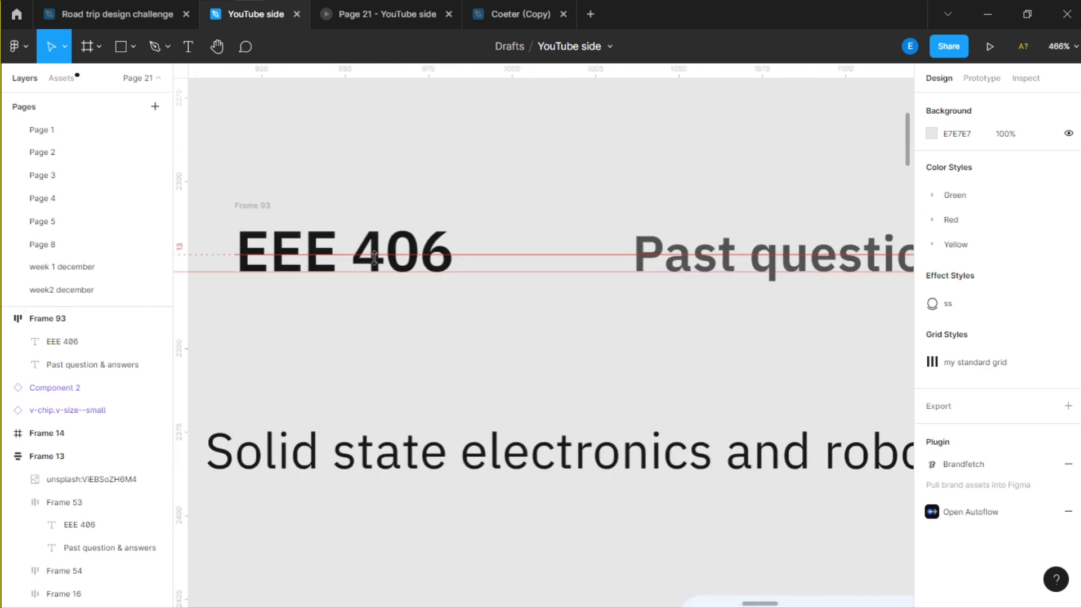
Step: Toggle the title row's text baseline alignment off and on for comparison, leave it on, and deselect the row
scroll(503, 277, "down", 2)
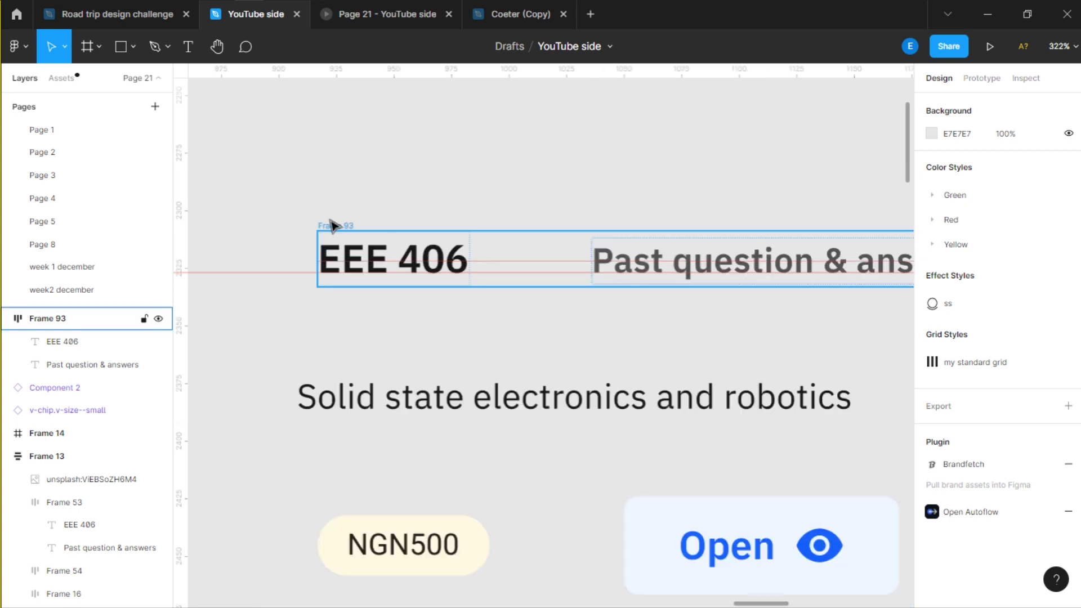
left_click(334, 225)
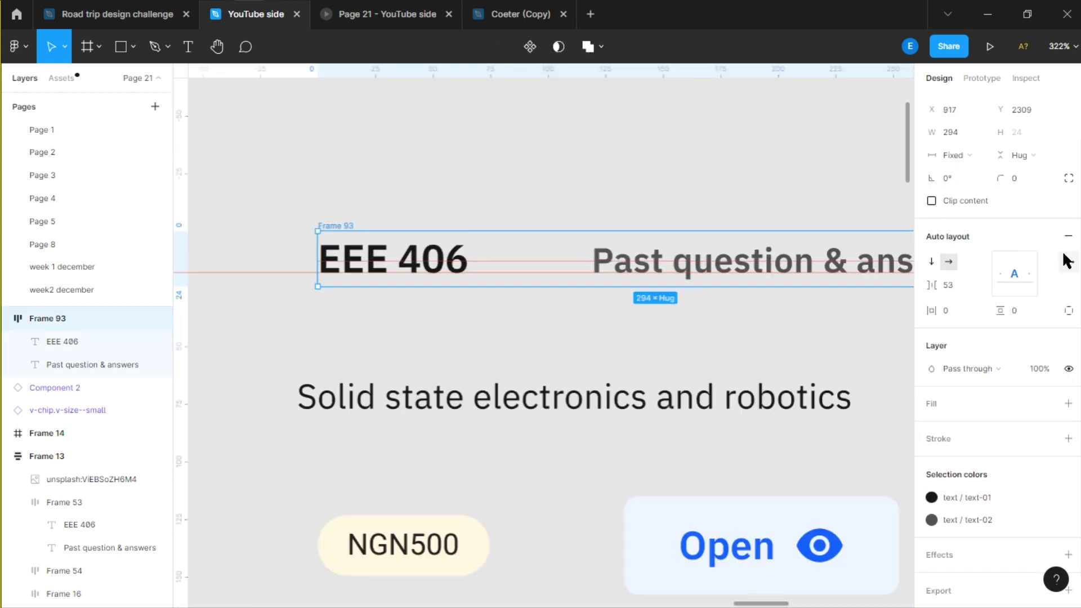
left_click(1066, 261)
left_click(881, 453)
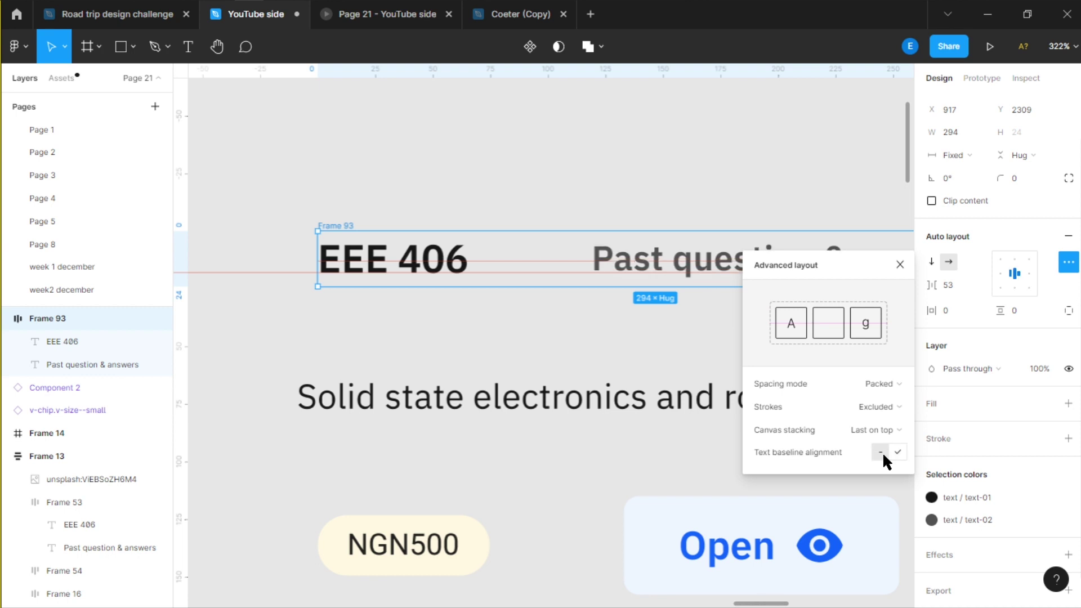
left_click(895, 453)
left_click(874, 450)
left_click(896, 451)
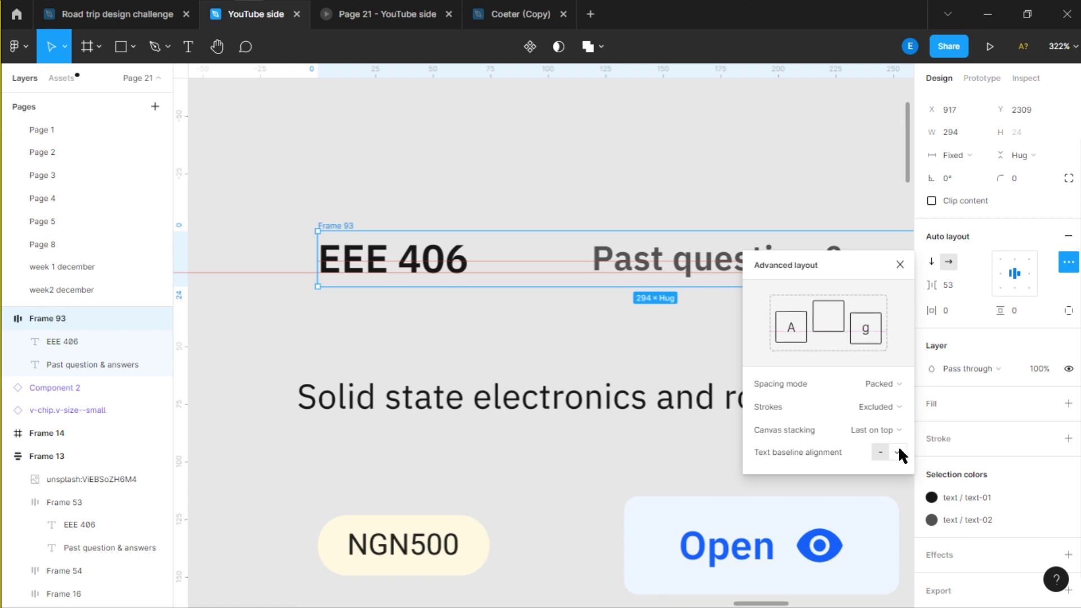
left_click(898, 452)
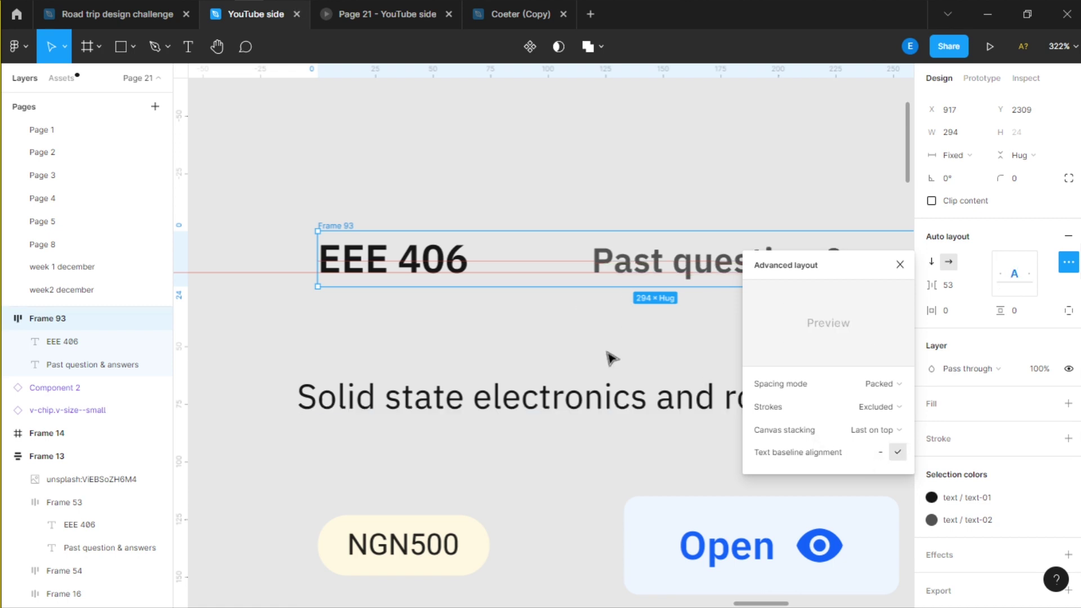
scroll(597, 355, "right", 1)
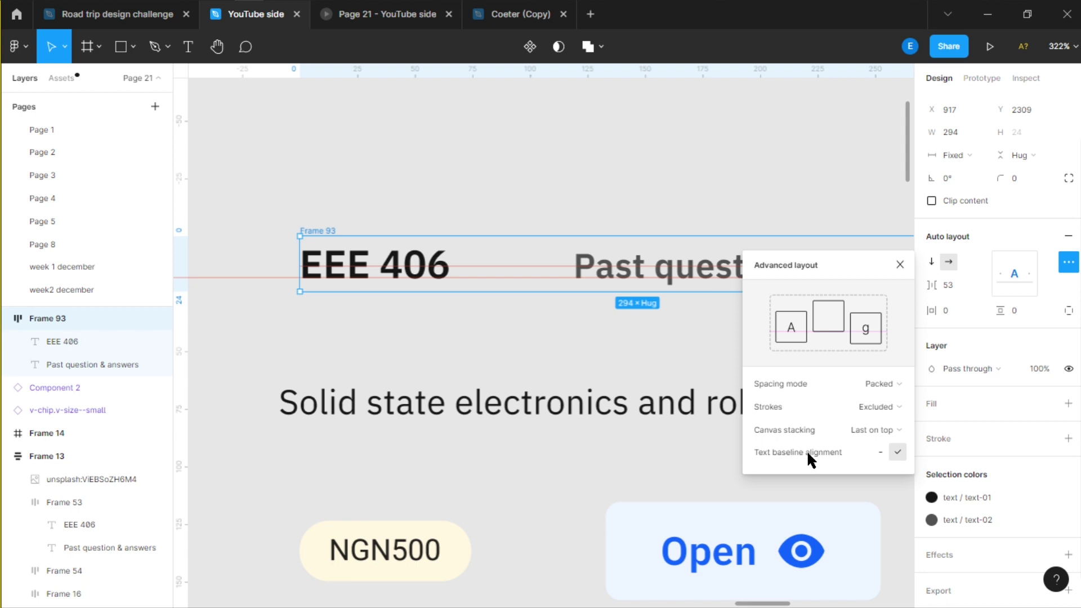
left_click(603, 160)
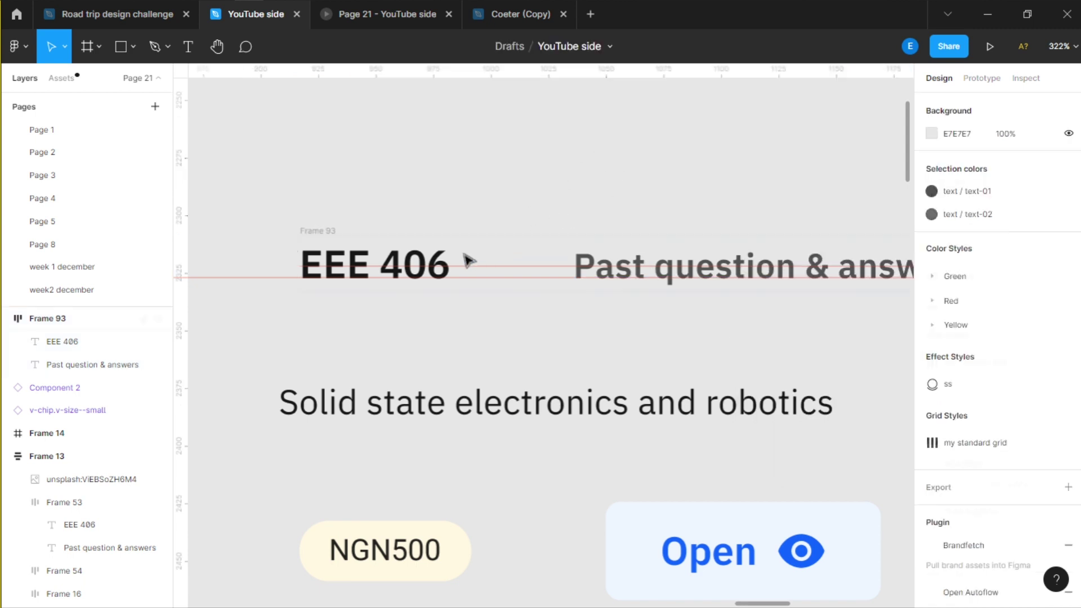
Step: Move the title row up to X 954, Y 2248 and view its width resizing options without changing them
scroll(471, 258, "down", 3)
scroll(469, 259, "down", 5)
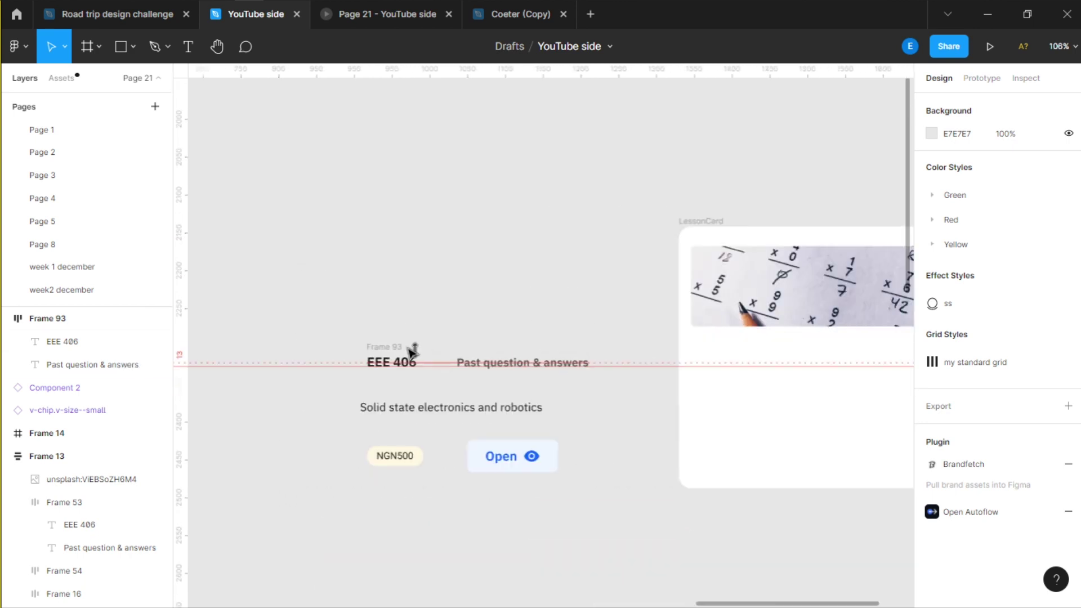
left_click_drag(389, 348, 417, 301)
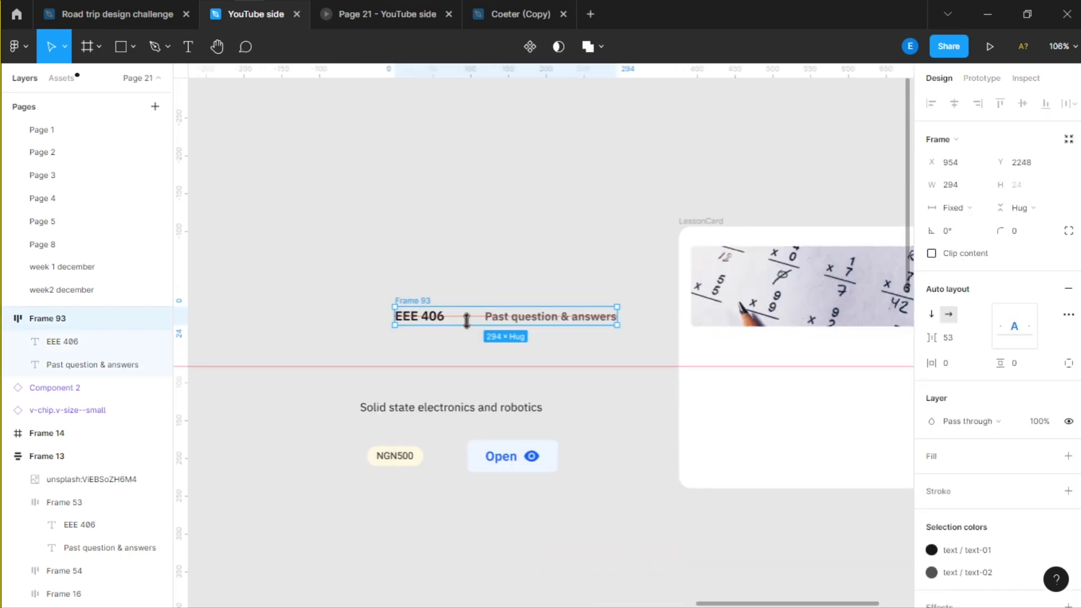
left_click(955, 208)
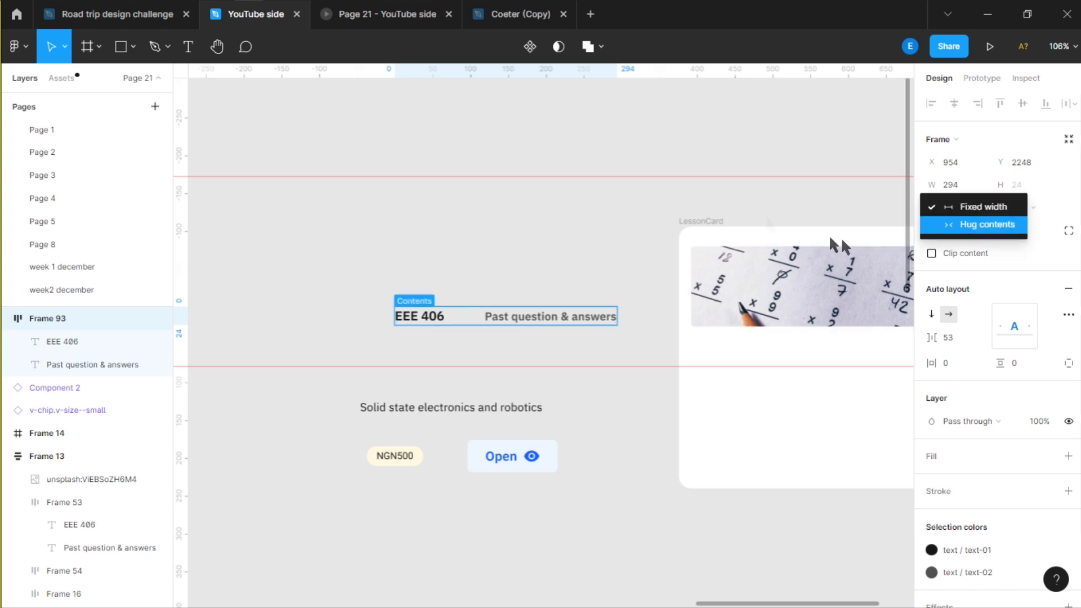
key("Escape")
scroll(351, 273, "right", 2)
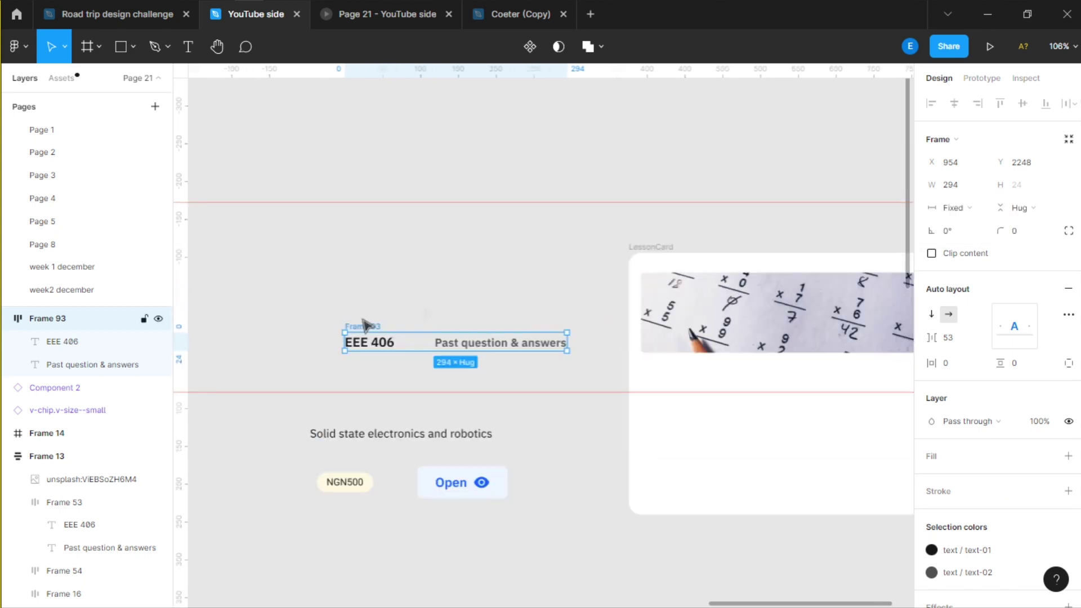
Step: Place the title row inside LessonCard below the image at X 50, Y 236, keeping its width resizing fixed
scroll(501, 315, "down", 3)
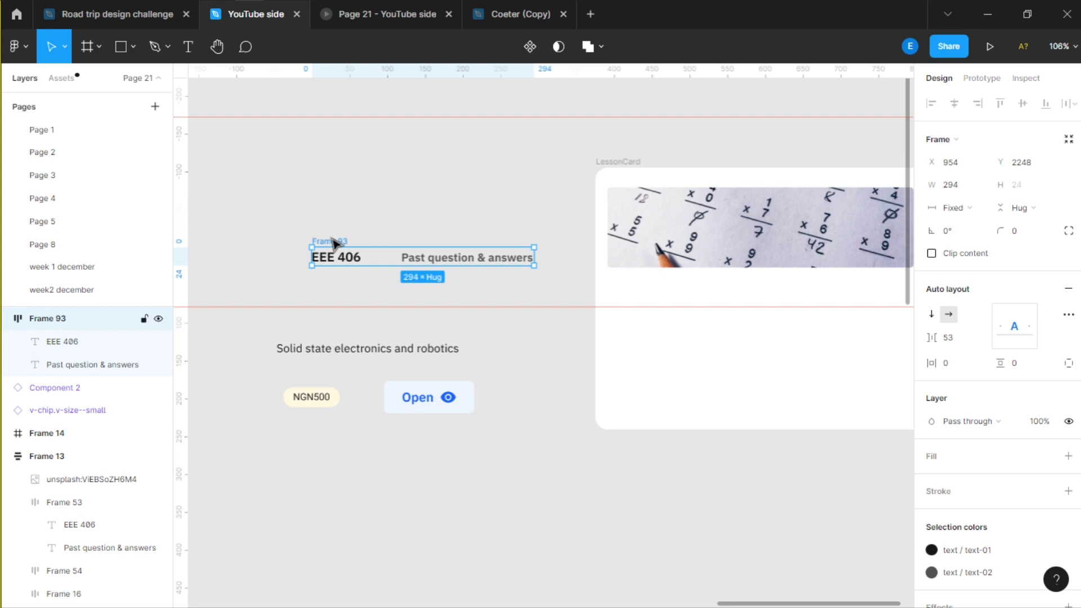
left_click_drag(339, 255, 656, 349)
scroll(656, 349, "right", 3)
left_click(956, 208)
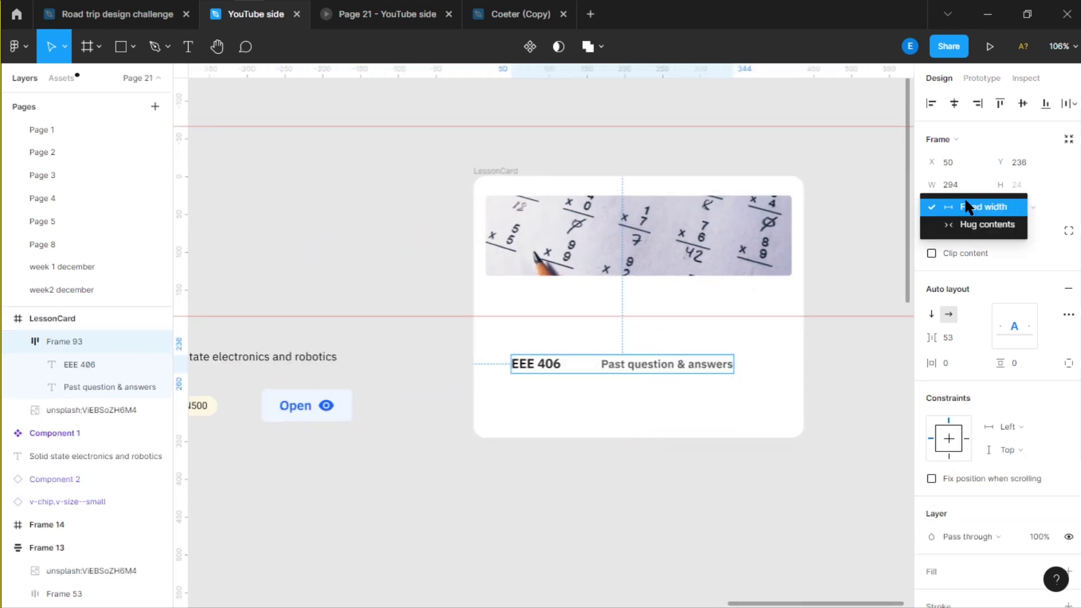
key("Escape")
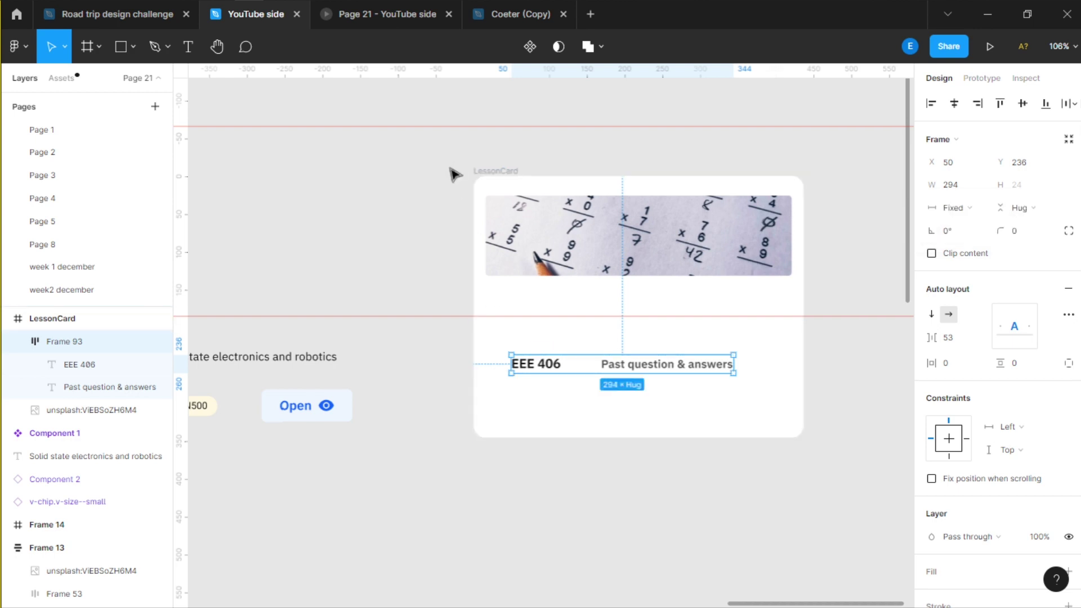
Step: Add auto layout to LessonCard and set the title row's width to fill the container
left_click(503, 174)
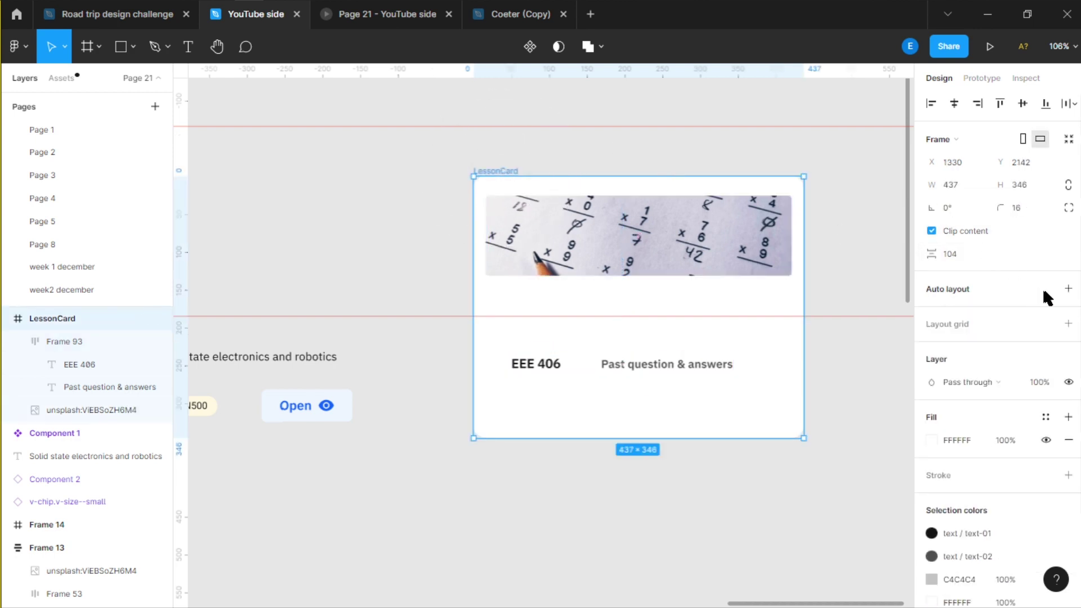
left_click(1062, 288)
left_click(545, 365)
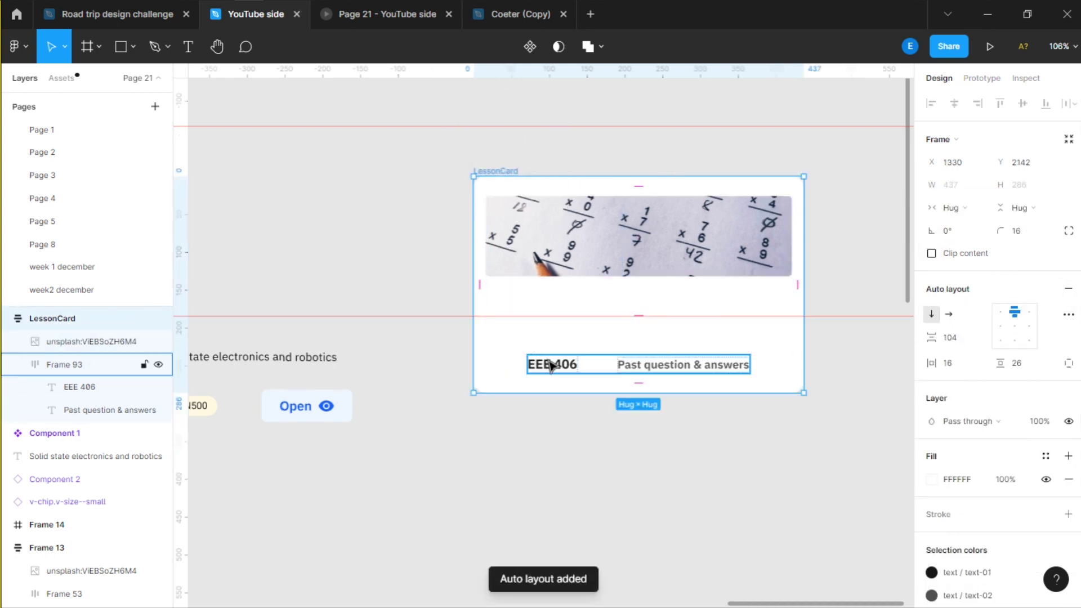
left_click(972, 208)
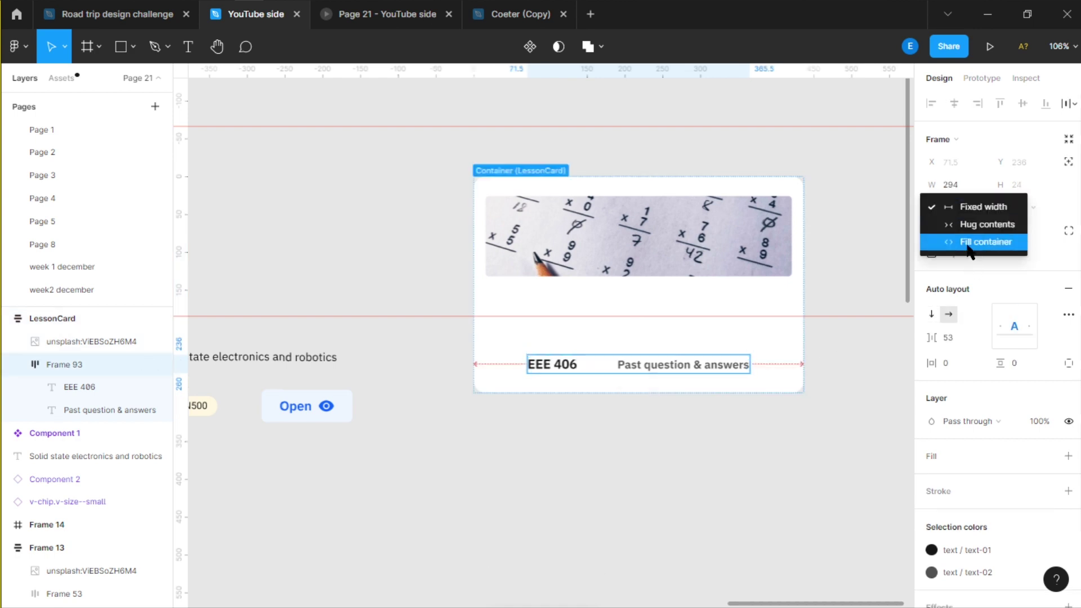
left_click(967, 246)
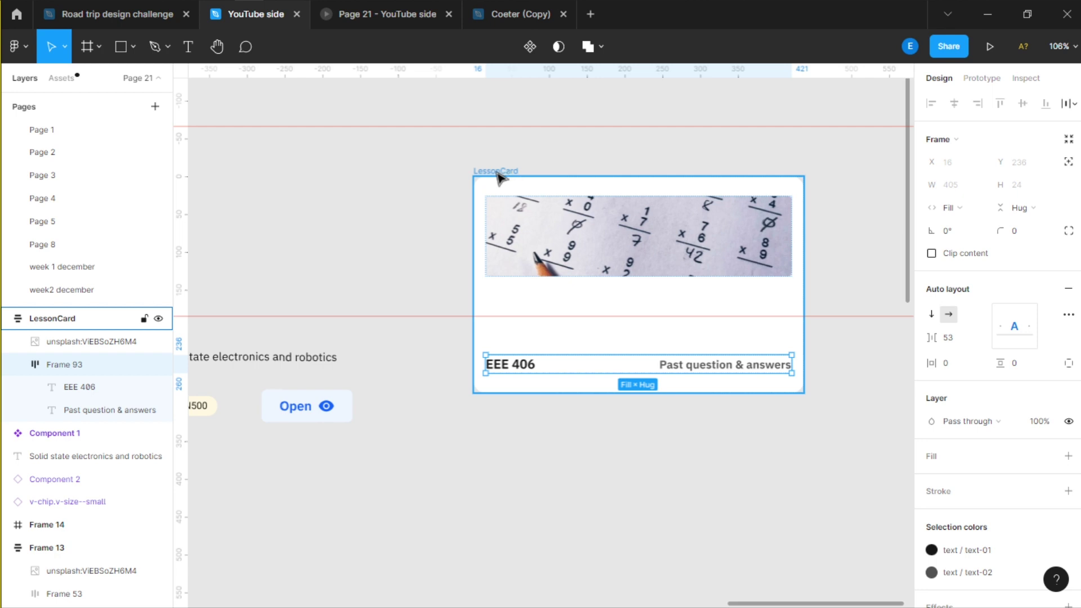
Step: View the image's width resizing options, and undo the title row's fill width and LessonCard's auto layout
left_click(569, 245)
left_click(970, 189)
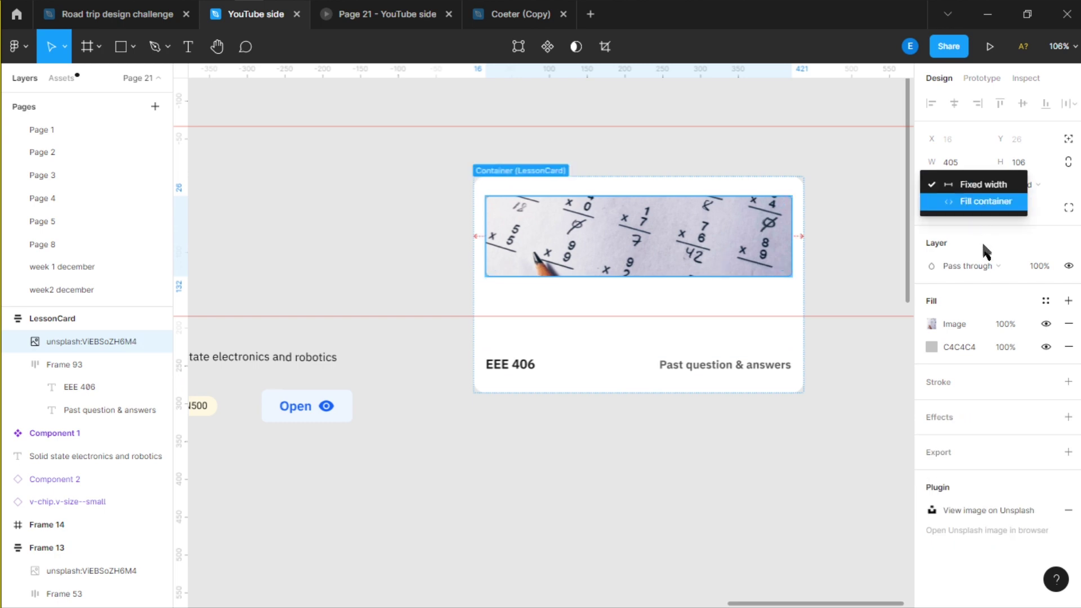
left_click(616, 245)
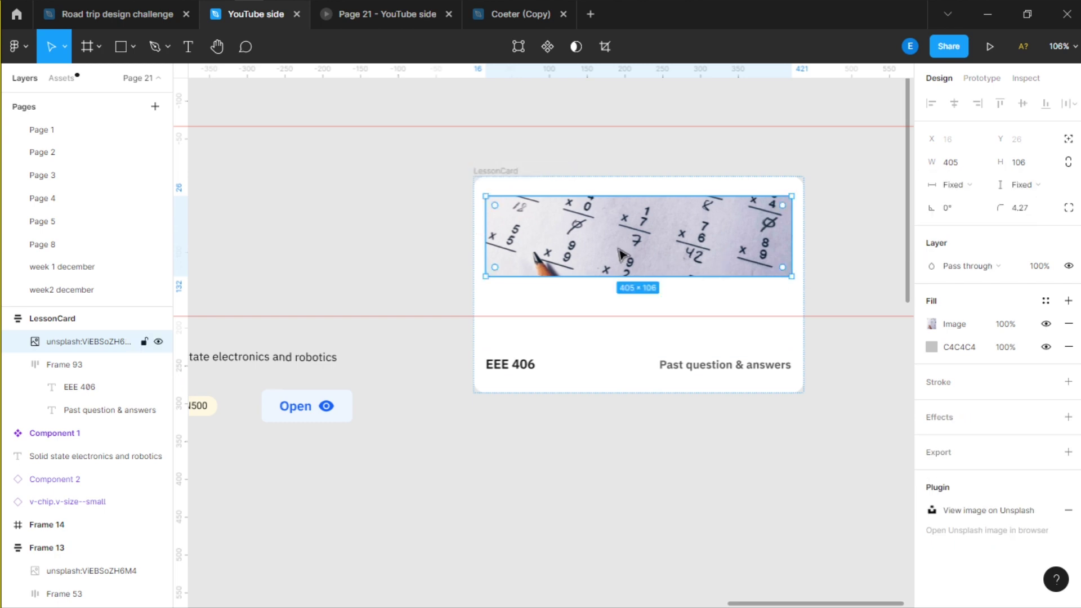
key("ctrl+z")
key("ctrl+z")
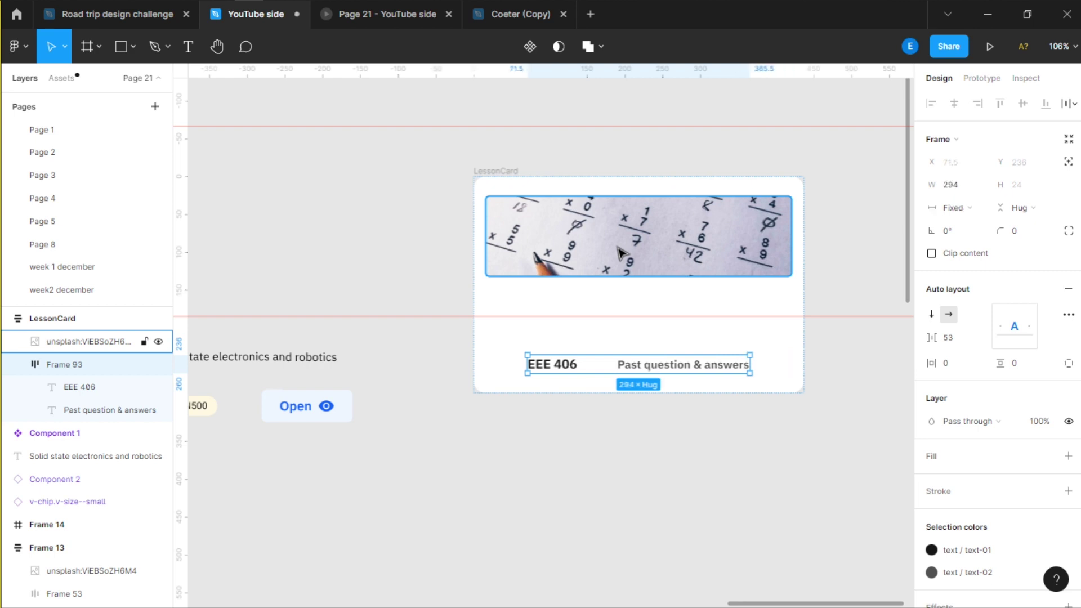
key("ctrl+z")
key("ctrl+z")
key("ctrl+z")
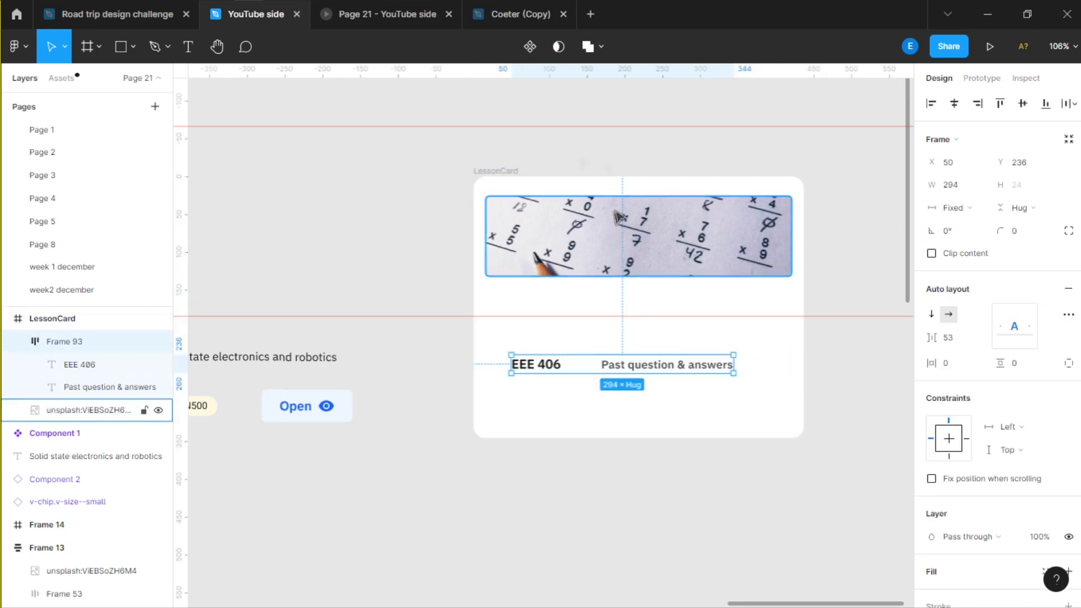
Step: Add auto layout to the LessonCard frame and set the image's width to fill the container
left_click(485, 172)
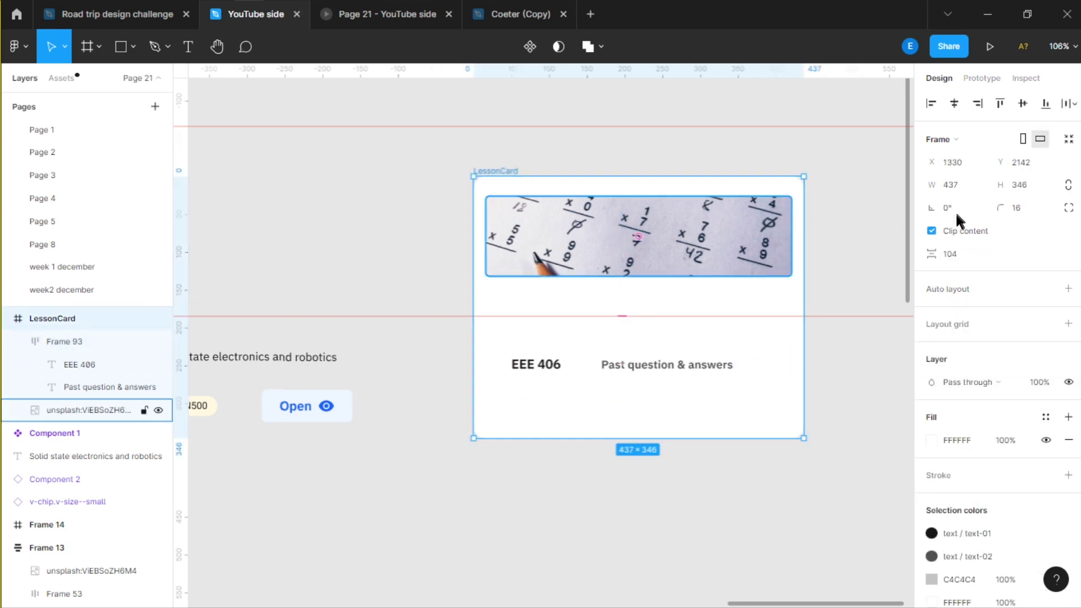
left_click(680, 243)
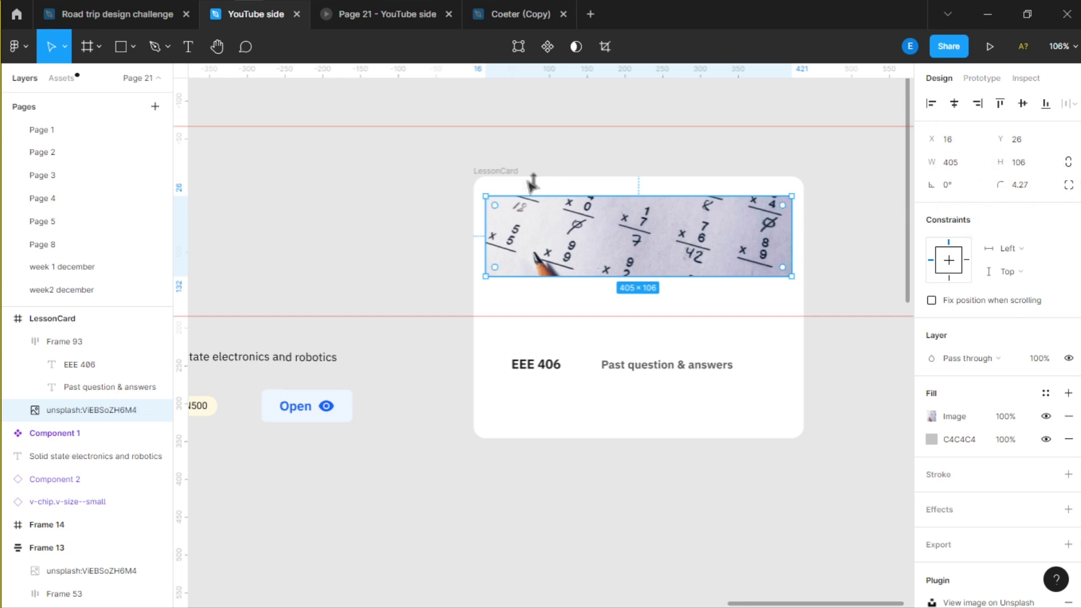
left_click(485, 171)
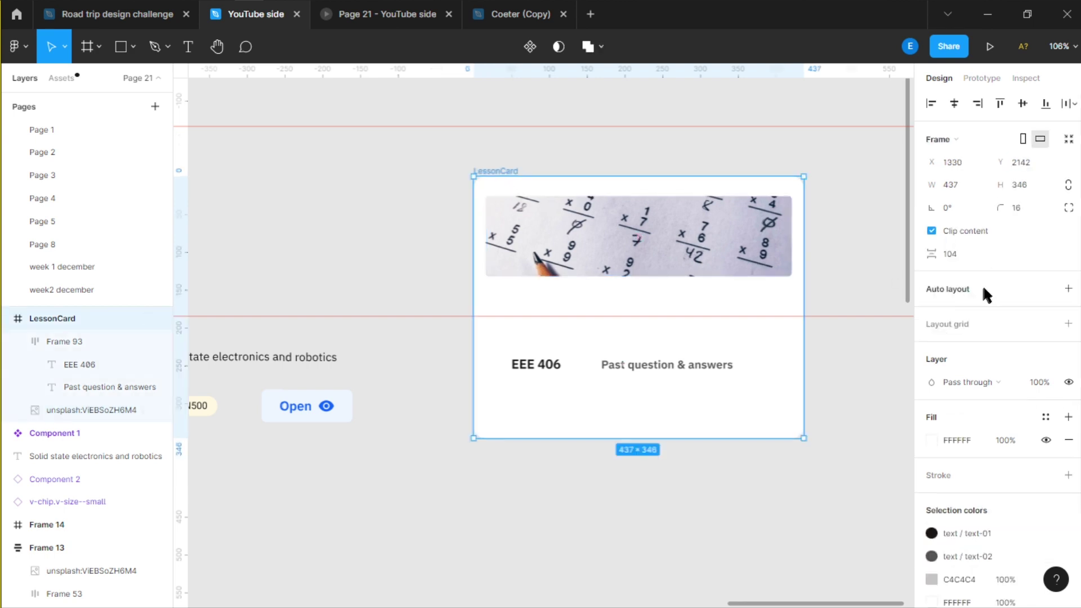
left_click(1068, 289)
left_click(571, 213)
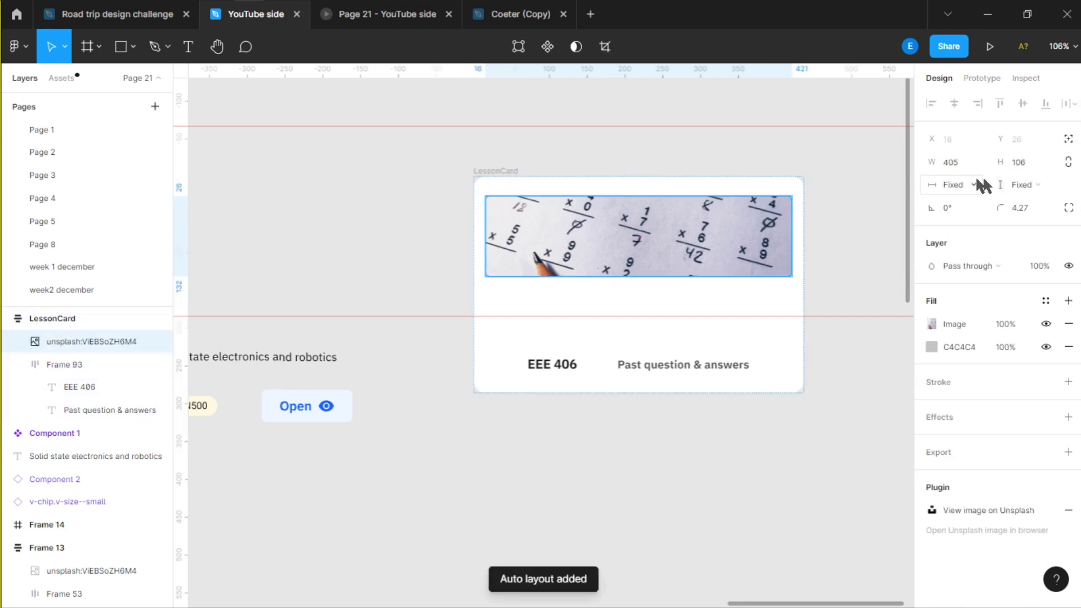
left_click(959, 186)
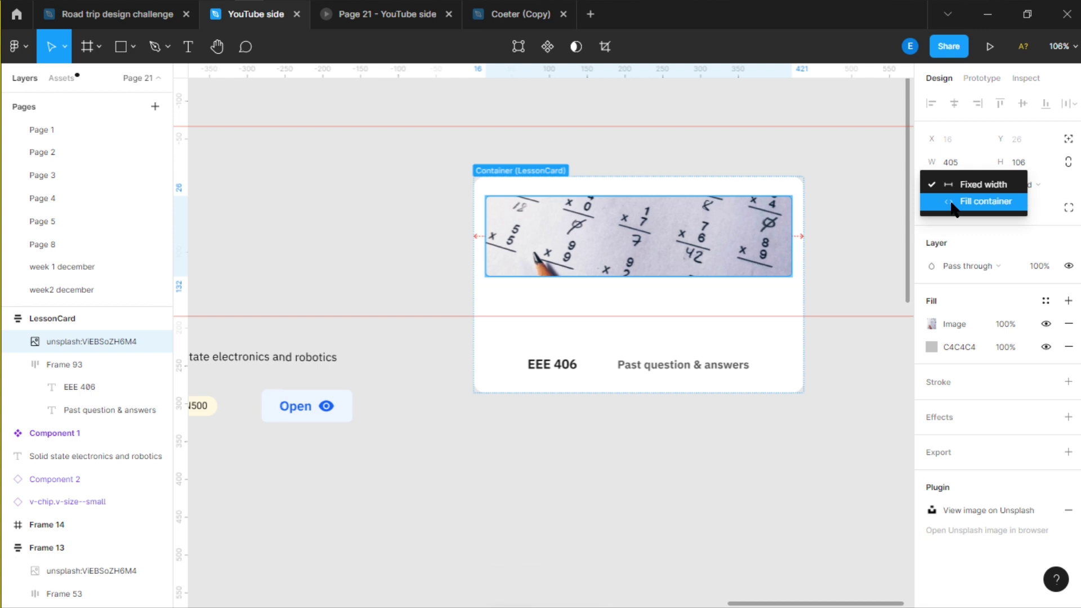
left_click(957, 202)
Step: Set the width of the title row inside LessonCard to fill the container
left_click(680, 372)
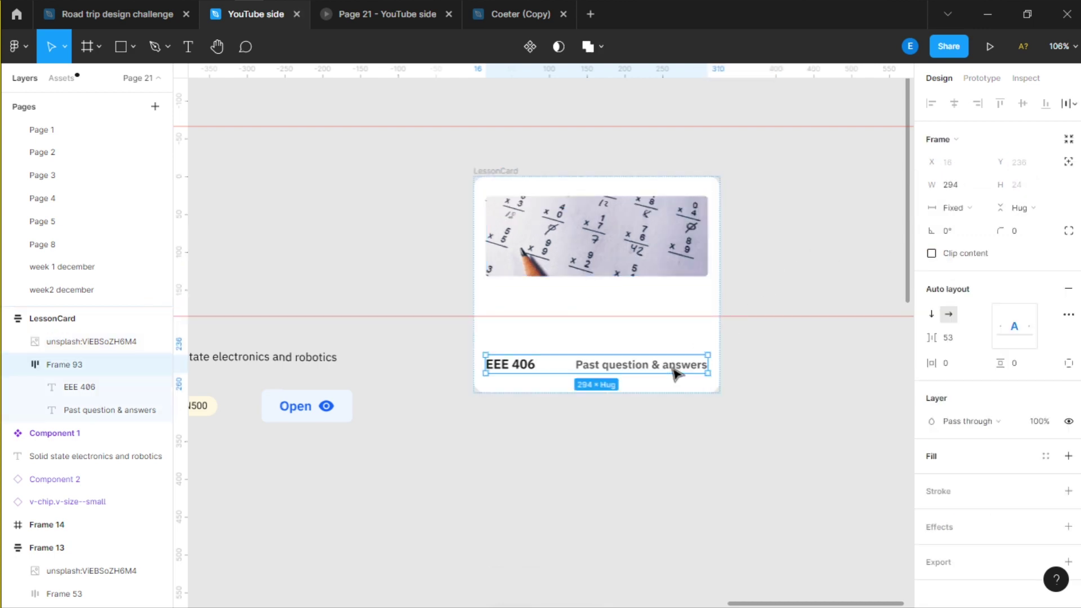
left_click(953, 208)
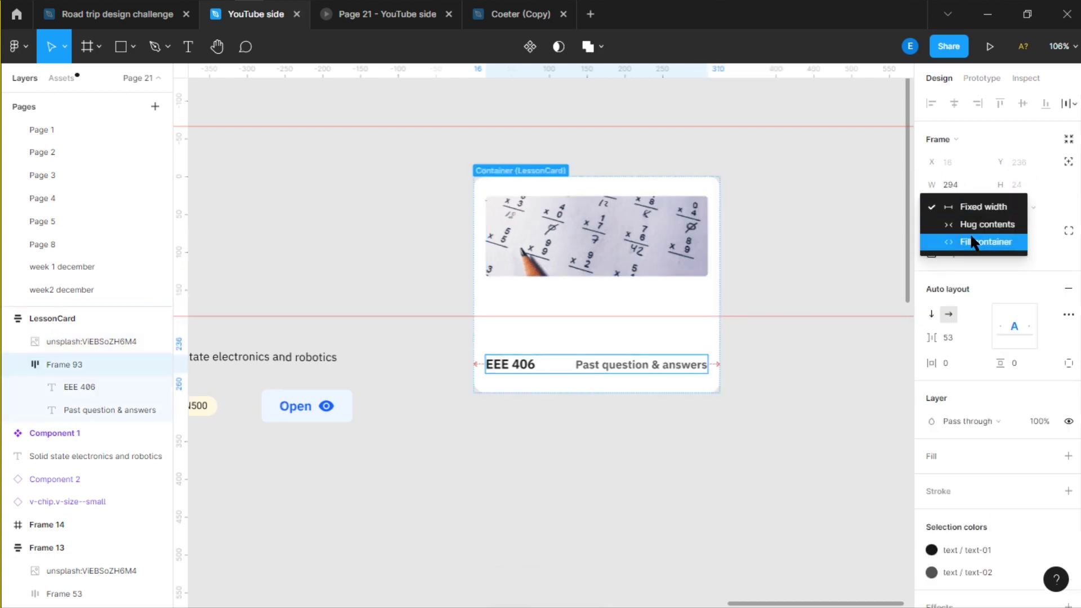
left_click(957, 241)
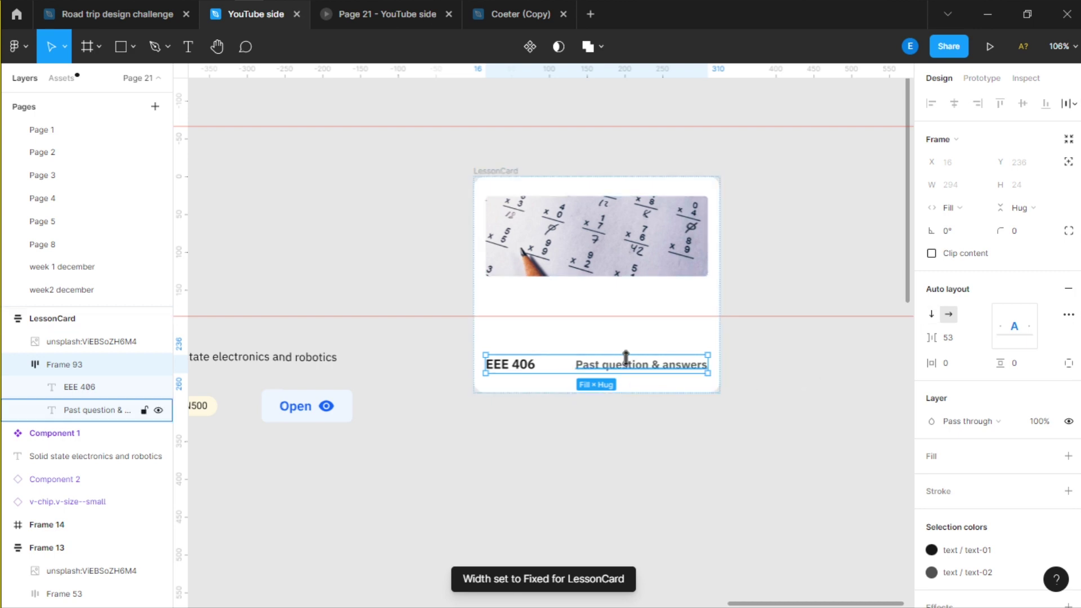
Step: Set both texts in the title row, Past question & answers and EEE 406, to fill container width
left_click(583, 372)
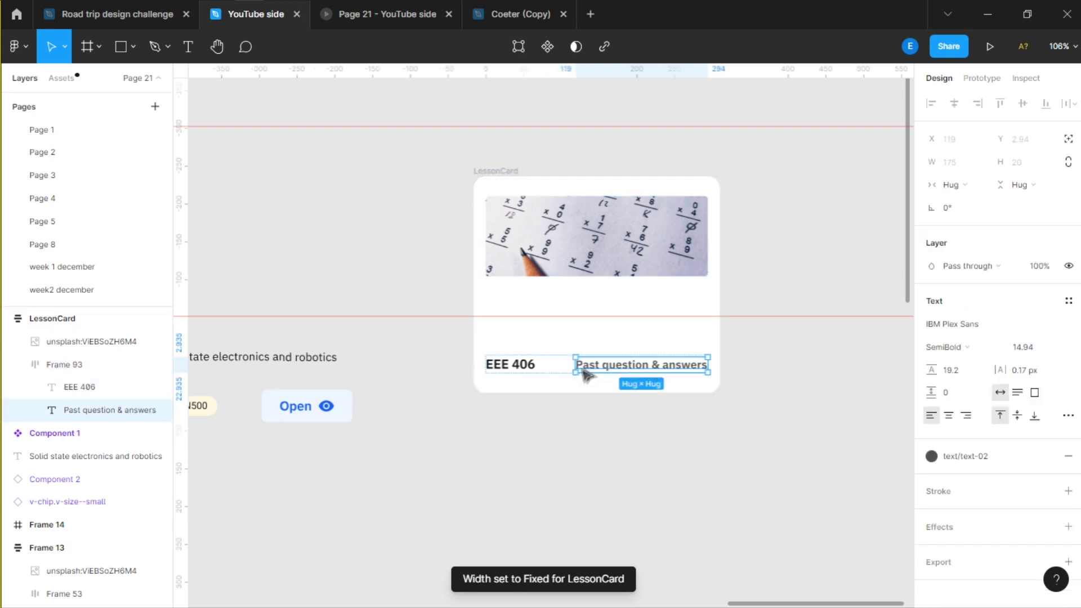
left_click(957, 186)
left_click(970, 201)
left_click(450, 360)
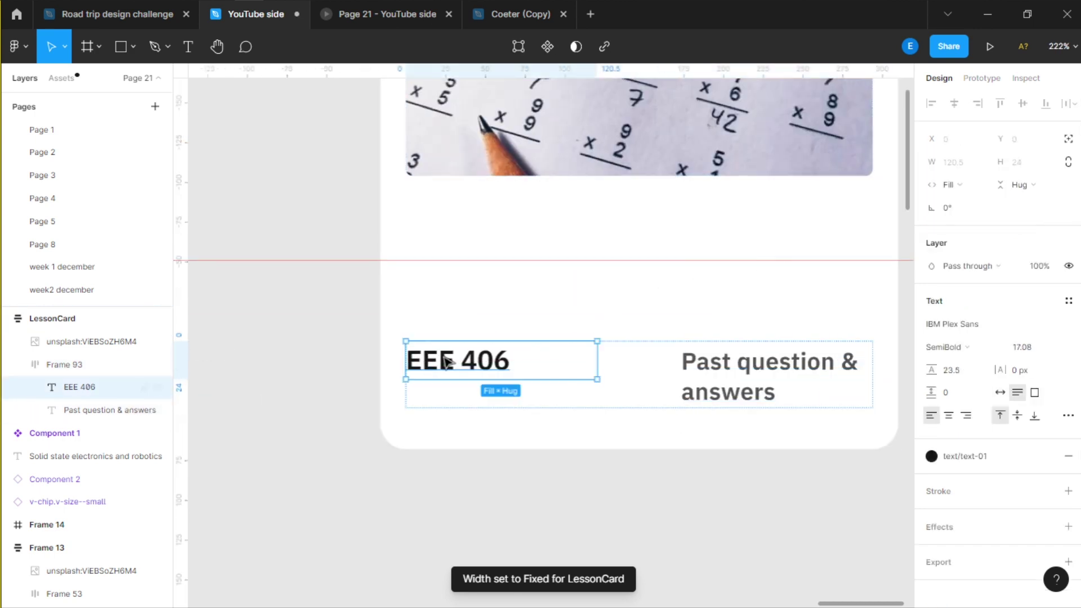
left_click(961, 183)
left_click(710, 251)
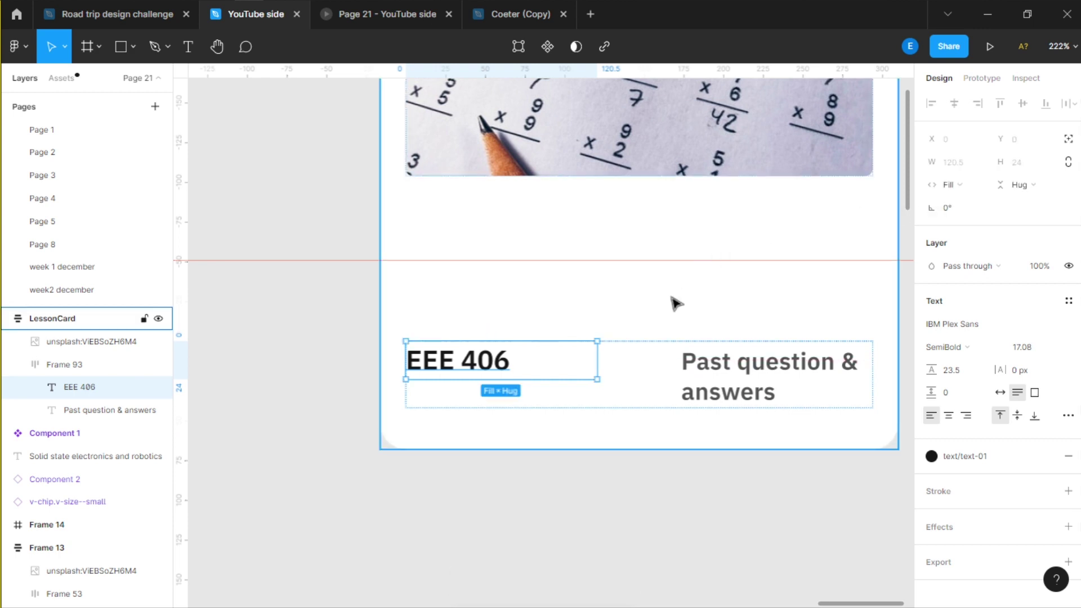
Step: Widen the Past question & answers text to 176 and set the EEE 406 text to auto width
scroll(681, 315, "down", 3)
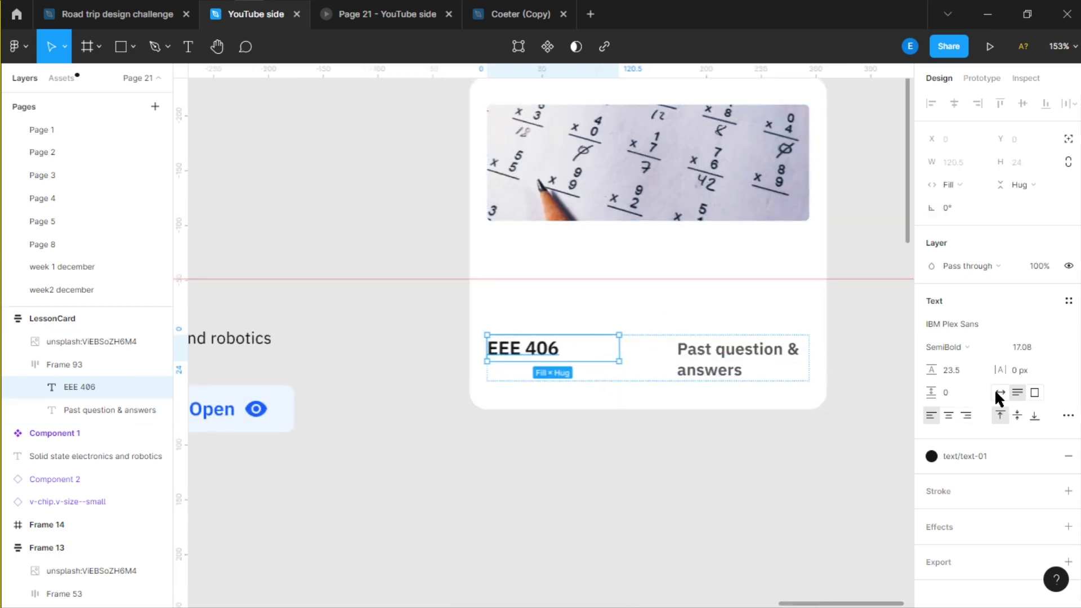
scroll(635, 361, "up", 3)
left_click(697, 355)
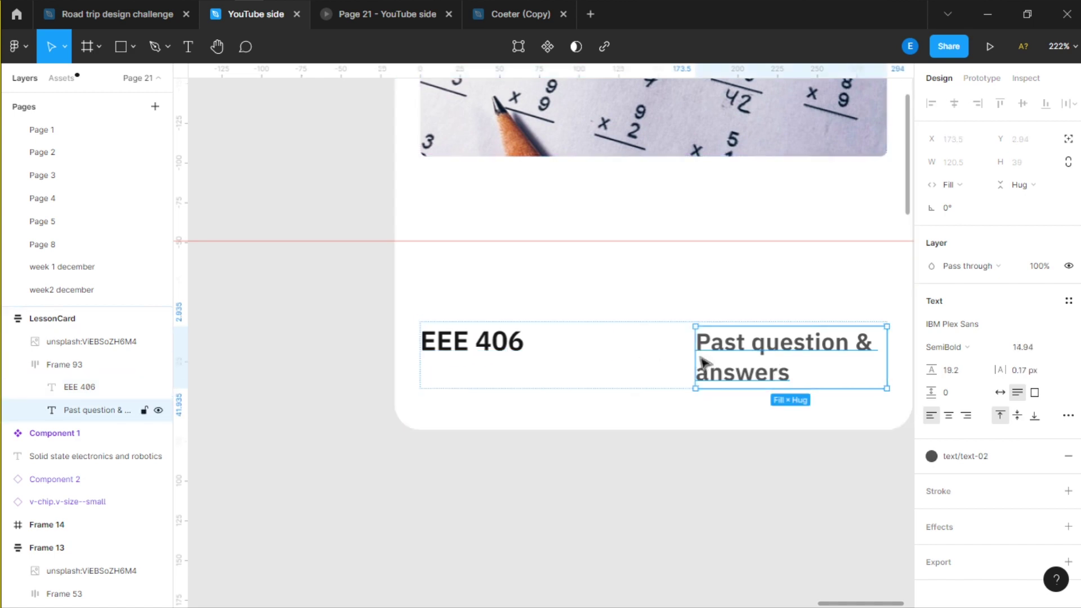
left_click_drag(697, 361, 611, 366)
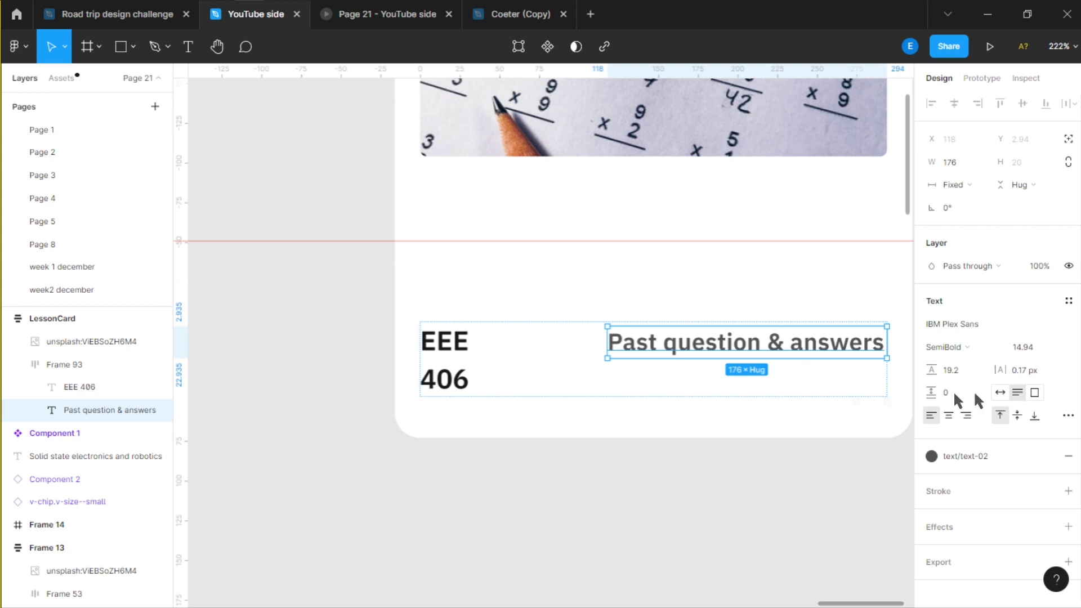
left_click(459, 379)
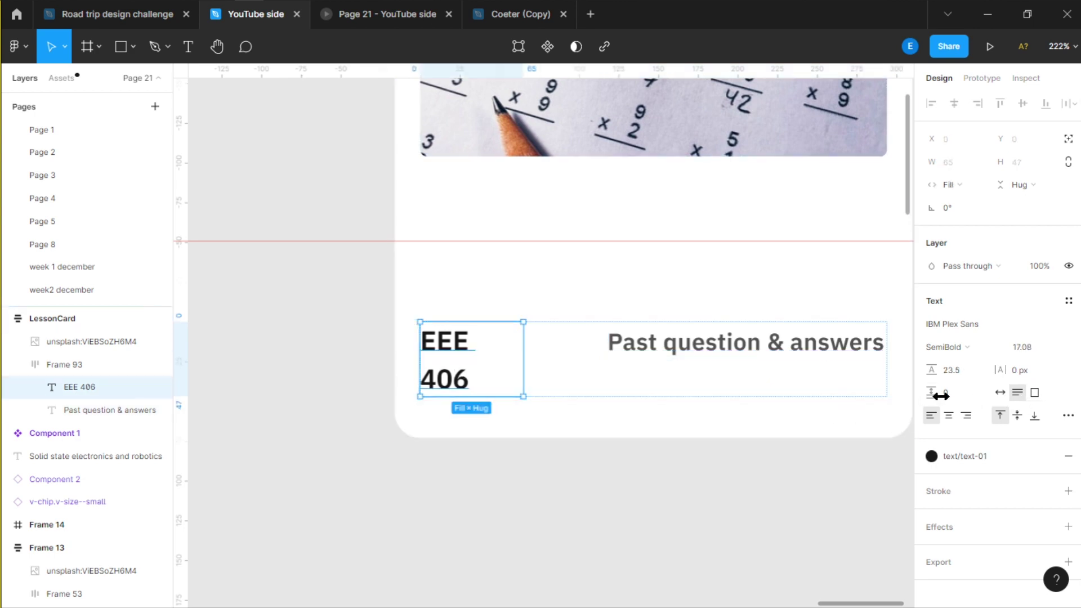
left_click(1000, 393)
Step: Examine how the title row and its two texts sit inside LessonCard, and clear the selection
scroll(642, 342, "down", 3)
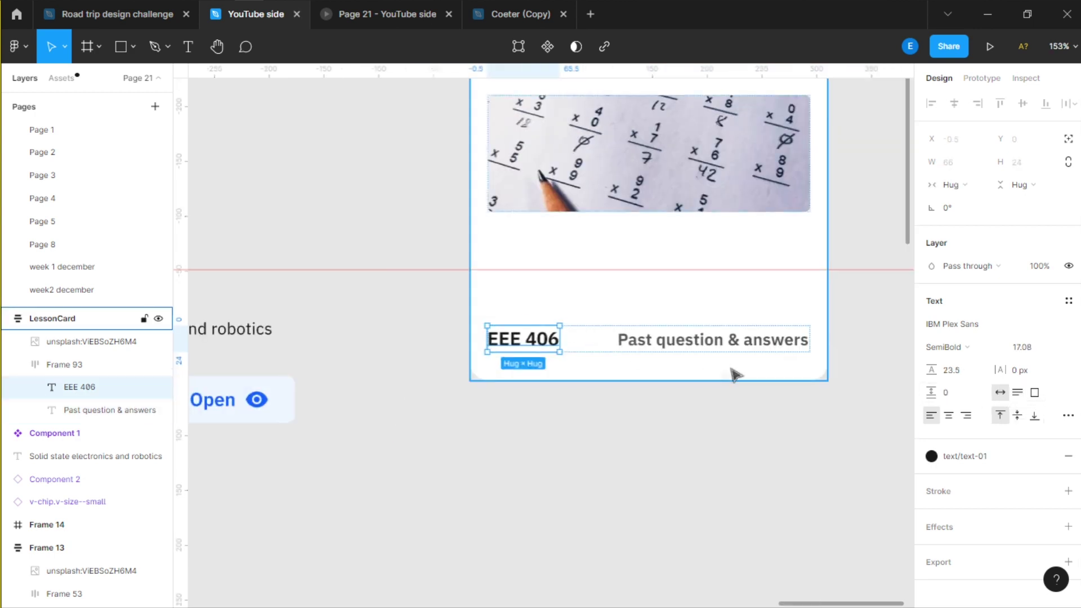
scroll(735, 375, "right", 2)
left_click(552, 362)
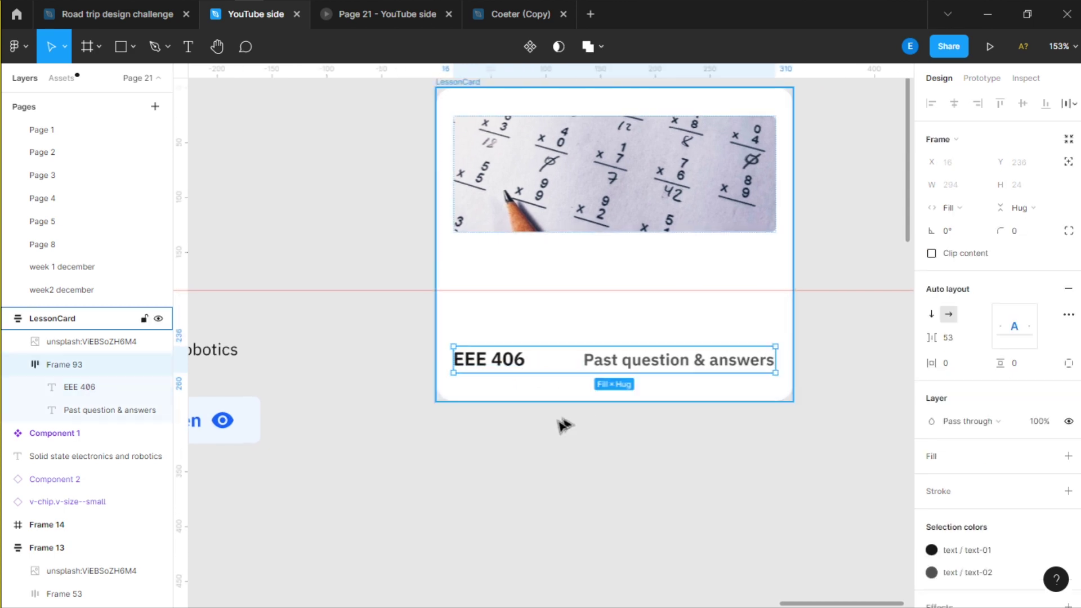
scroll(551, 410, "down", 1)
scroll(550, 410, "left", 1)
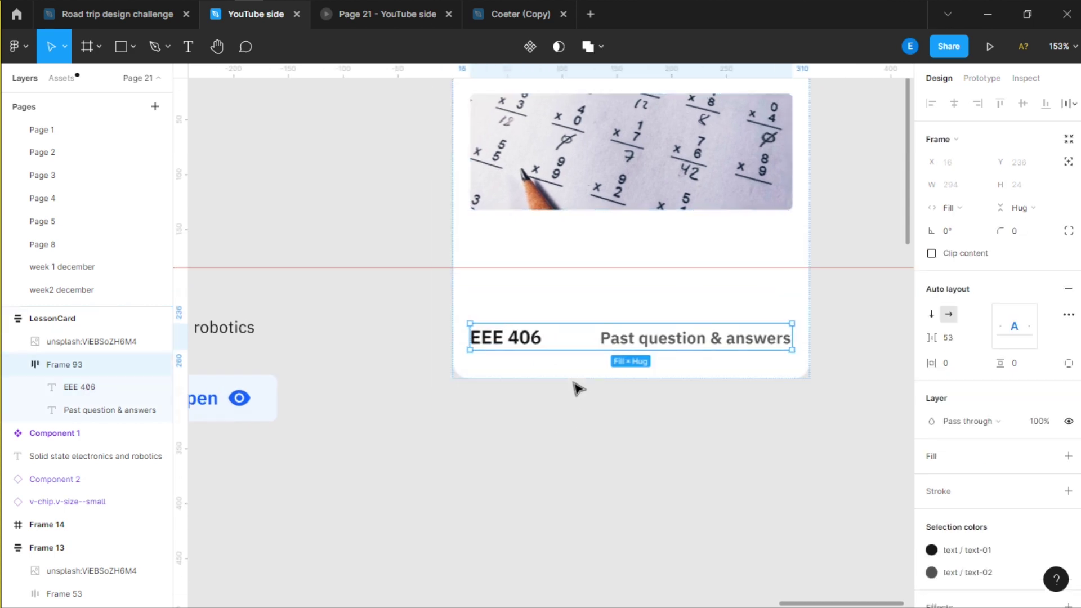
left_click(599, 338)
scroll(507, 345, "up", 4)
scroll(507, 346, "down", 5)
left_click(612, 400)
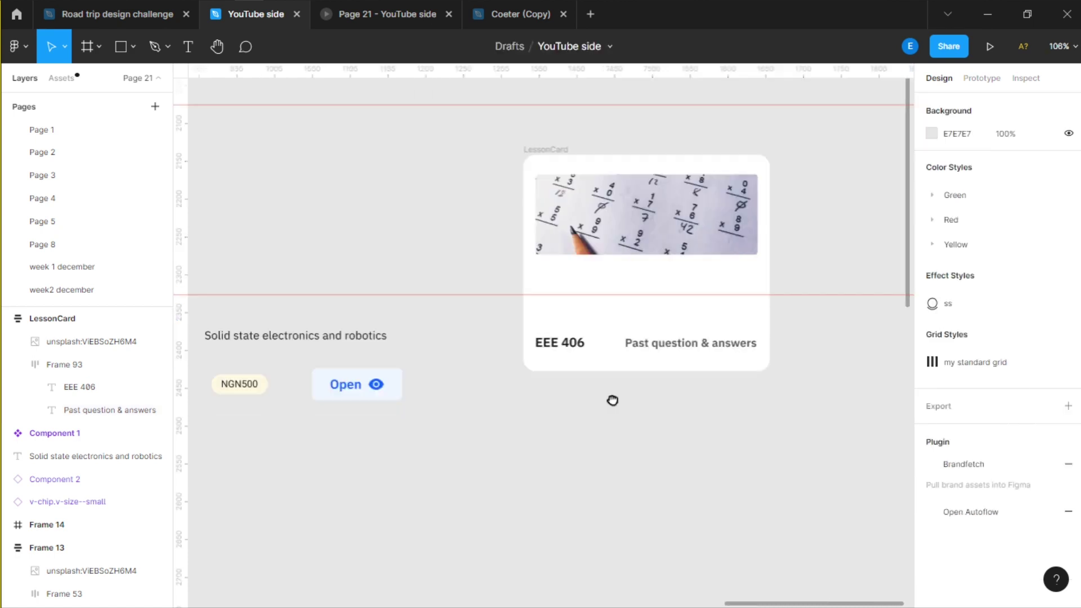
scroll(613, 401, "down", 2)
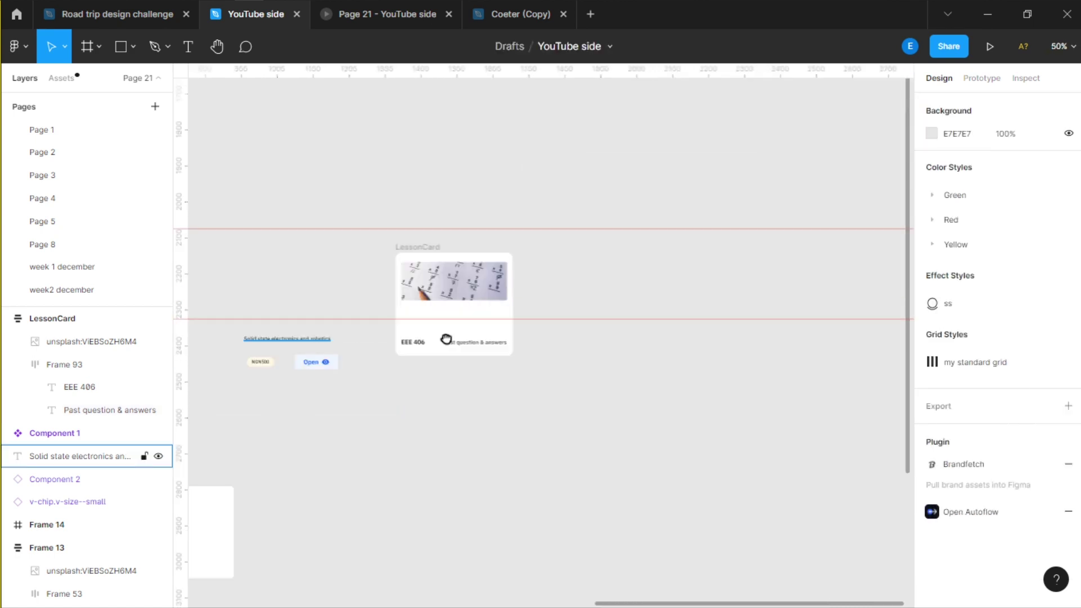
Step: Narrow the finished reference card, Frame 13, to a width of 211 to test how its contents adapt
scroll(446, 339, "up", 3)
left_click(346, 273)
key("shift+Return")
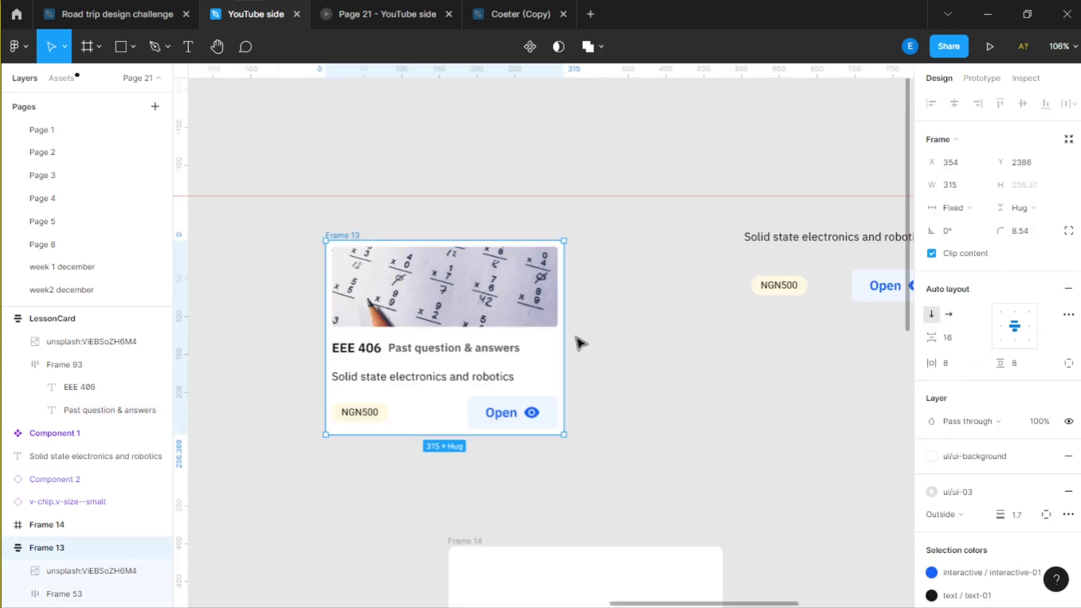
left_click_drag(564, 346, 551, 356)
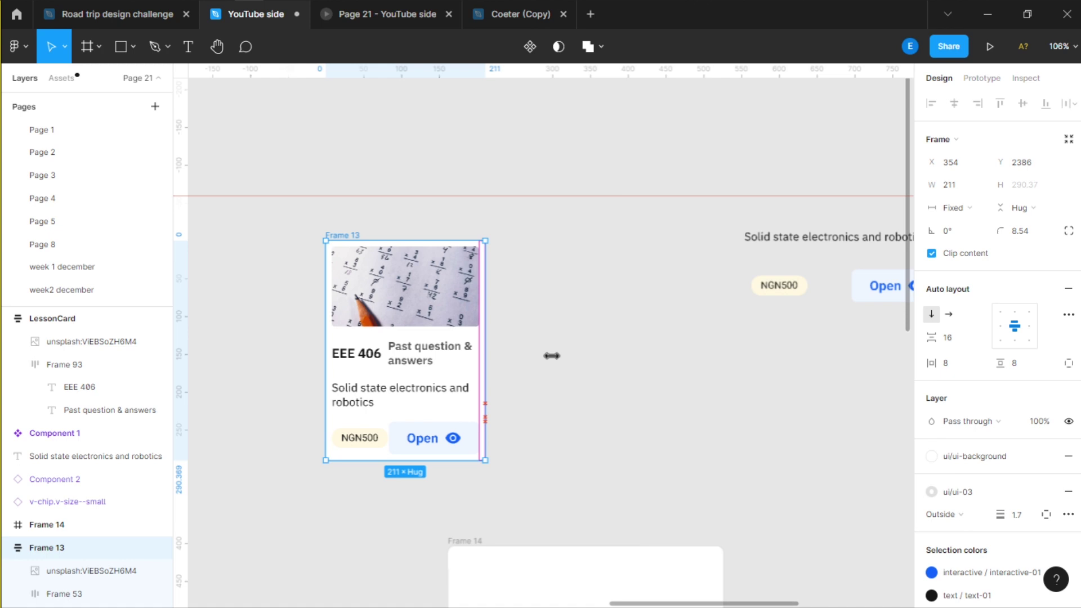
Step: Try a spacing of 40 between the items in LessonCard, and settle on 24
key("Tab")
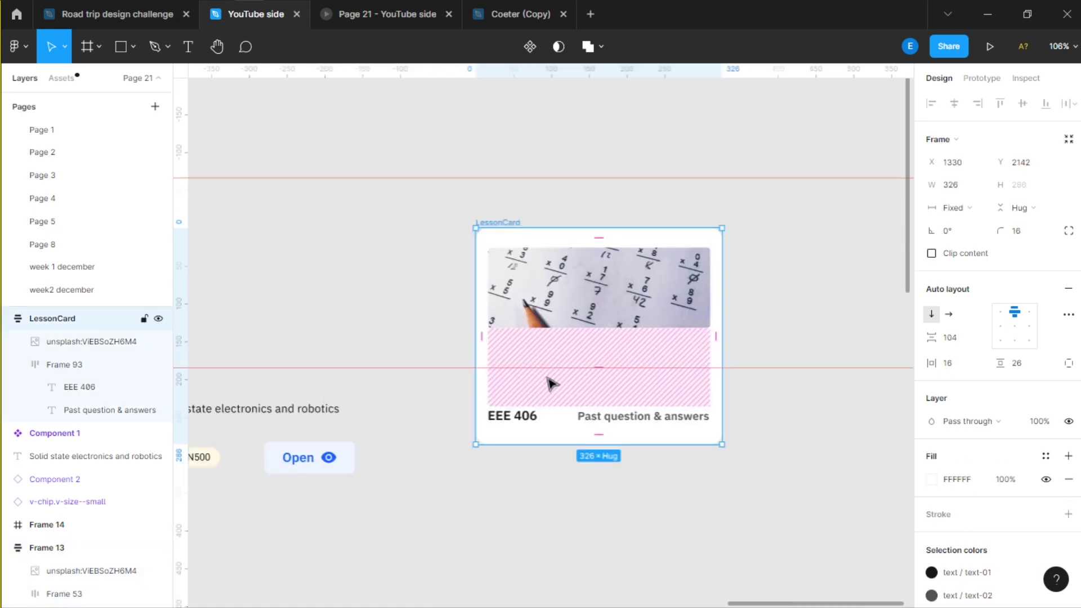
left_click(779, 341)
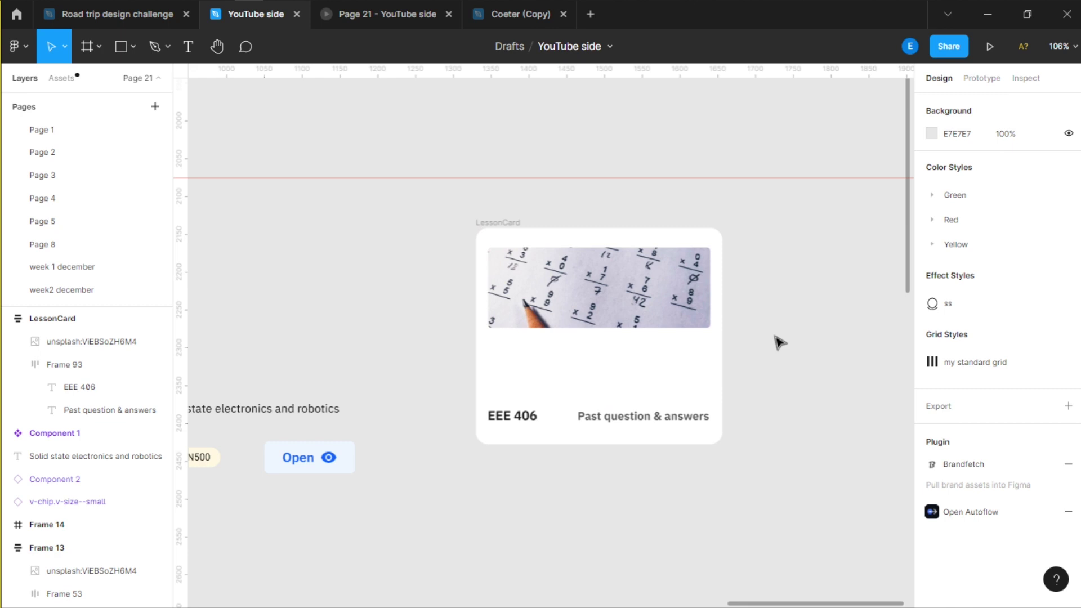
left_click(577, 341)
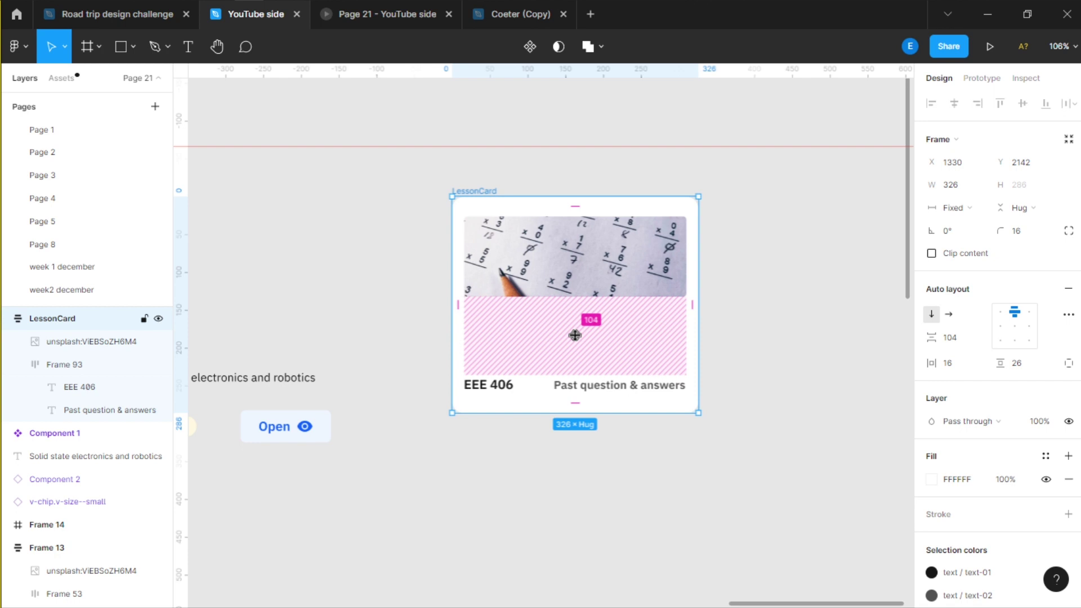
left_click(575, 335)
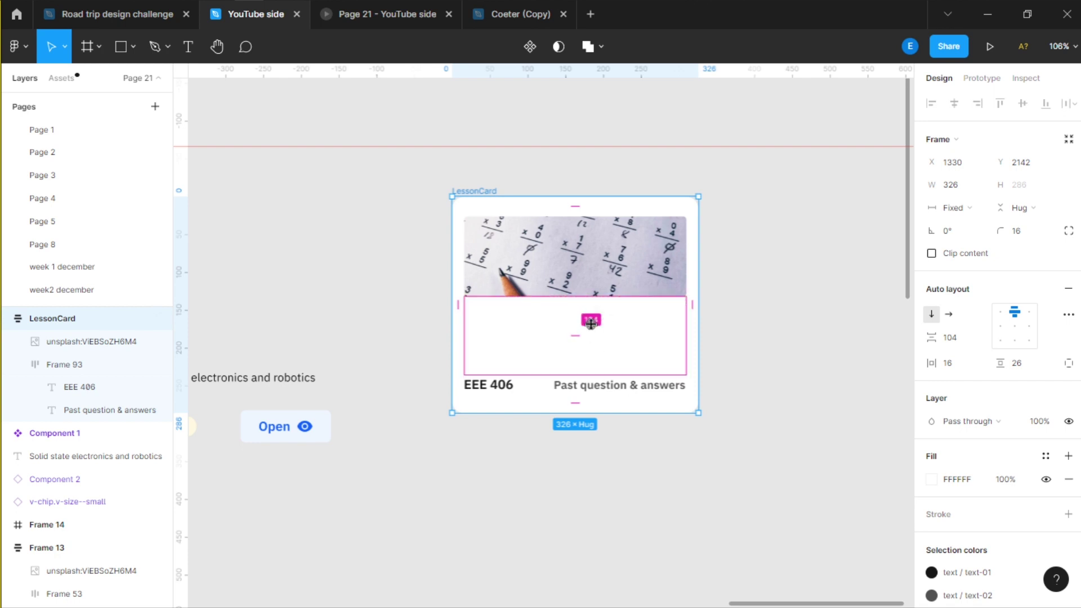
left_click(957, 336)
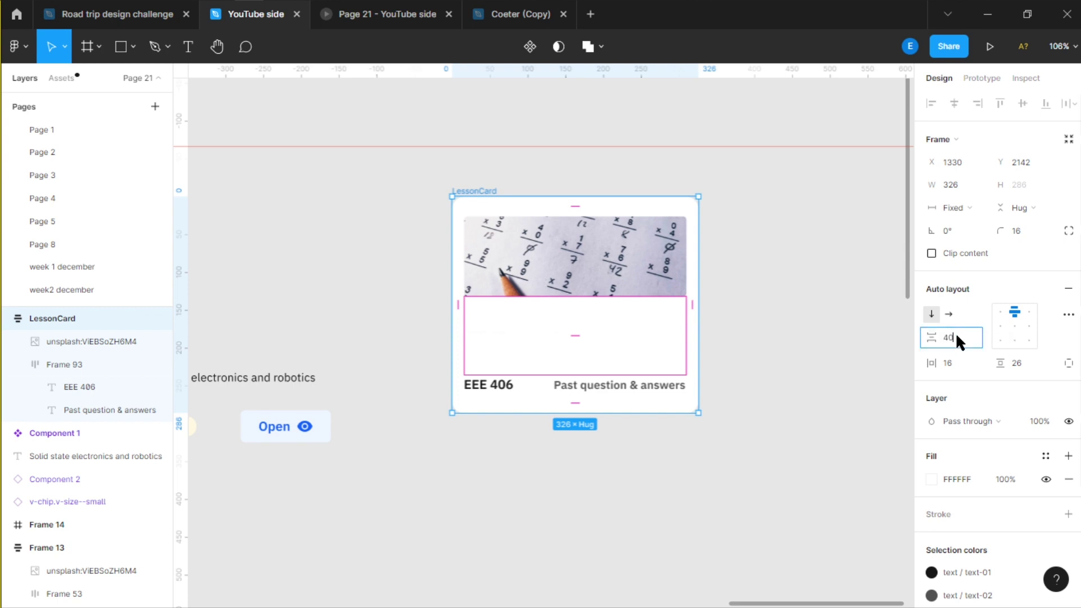
type("40")
key("Return")
type("24")
key("Return")
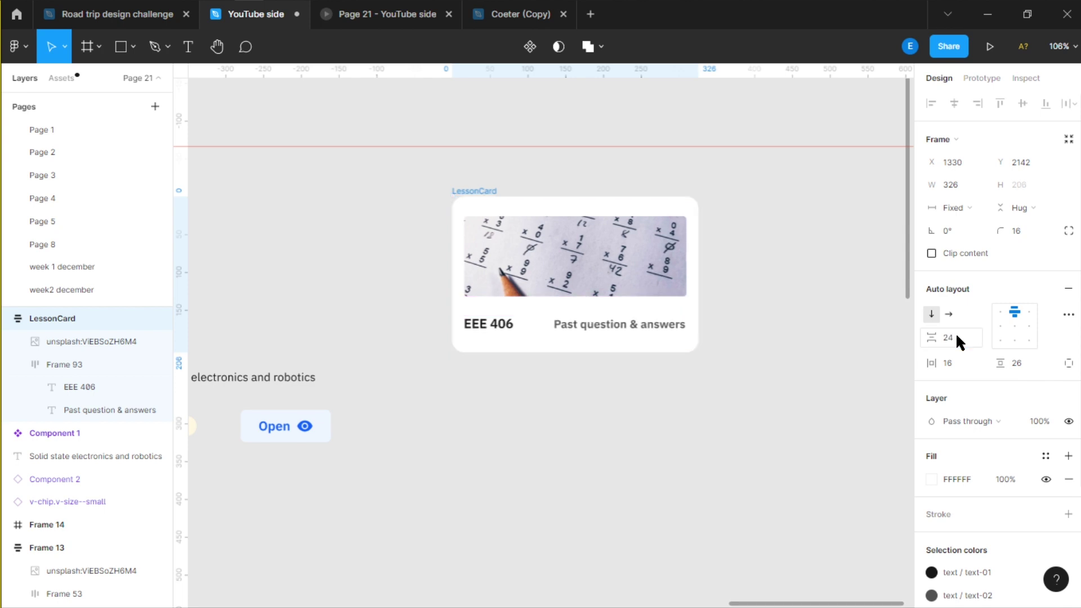
Step: Move the Solid state electronics and robotics text into LessonCard, below the title row
scroll(684, 389, "left", 4)
scroll(683, 389, "down", 2)
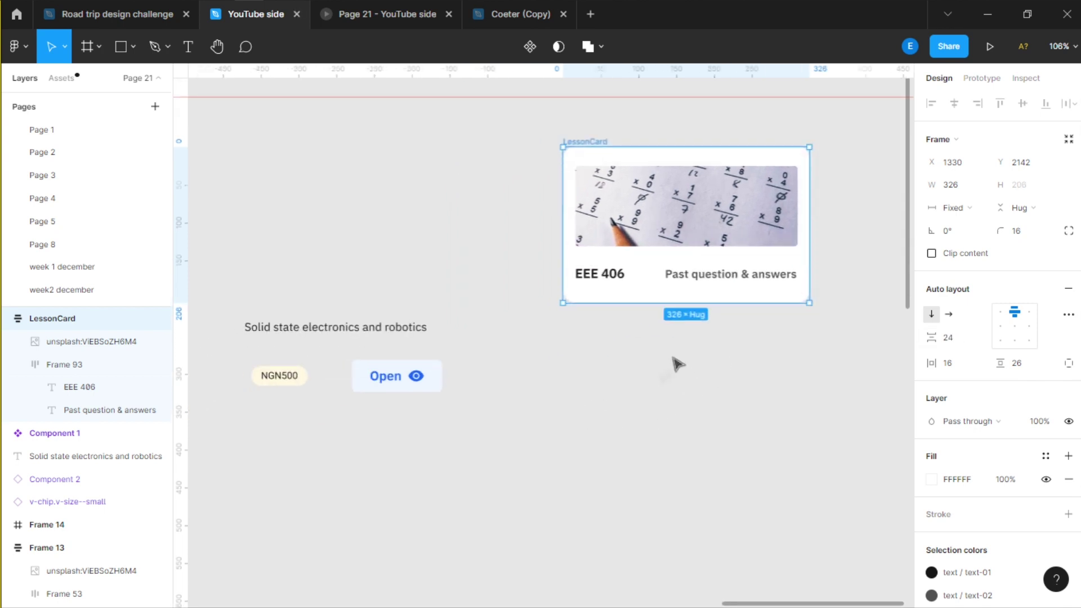
left_click(294, 333)
left_click_drag(294, 332, 695, 319)
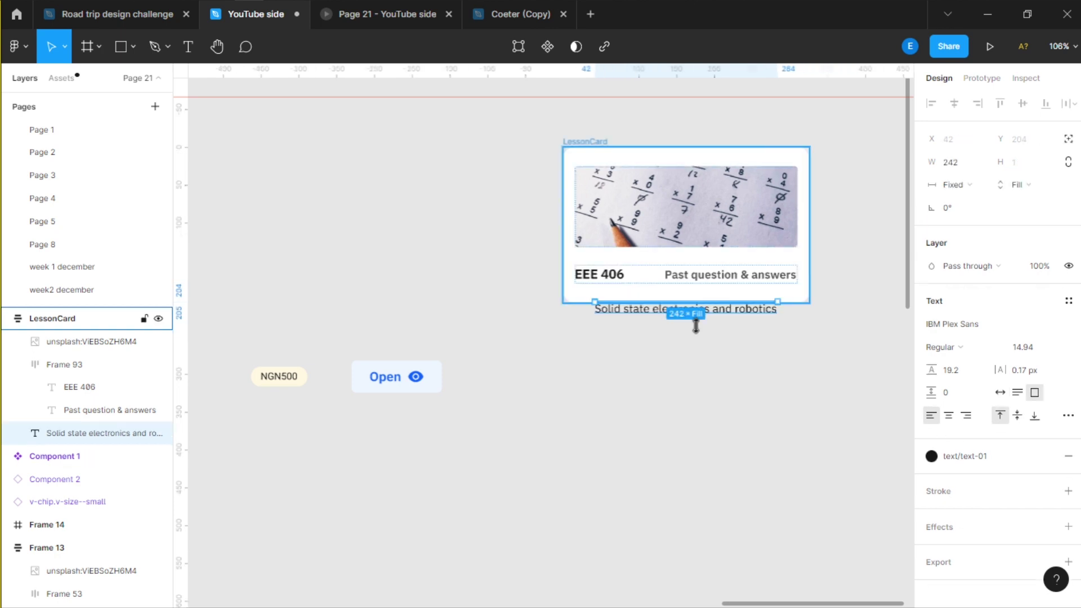
left_click_drag(792, 422, 762, 449)
left_click(567, 169)
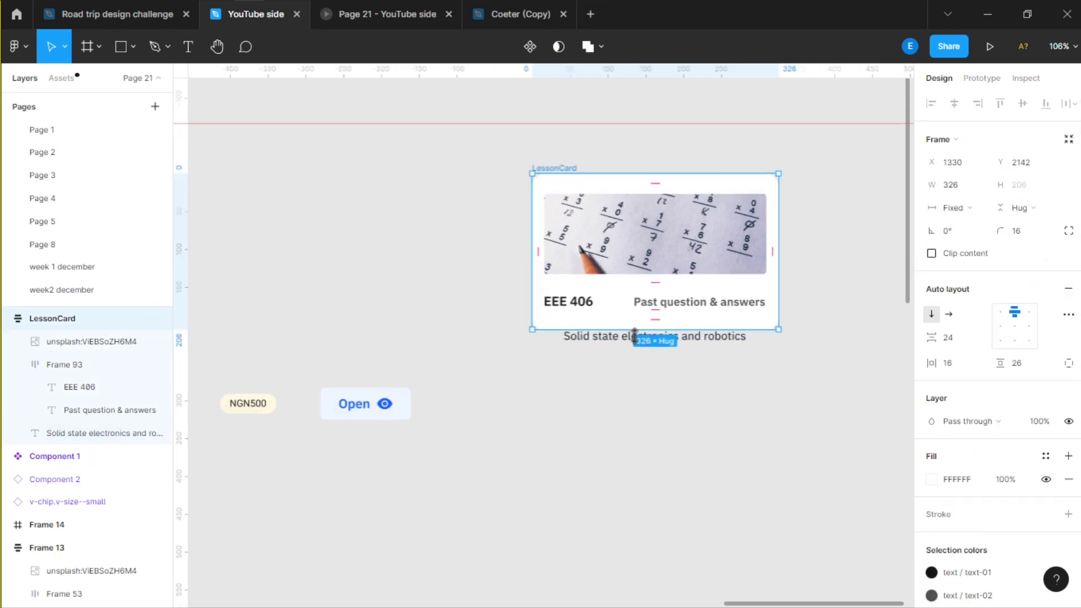
Step: Set the height of the Solid state electronics and robotics text to hug contents
left_click(616, 345)
key("shift+2")
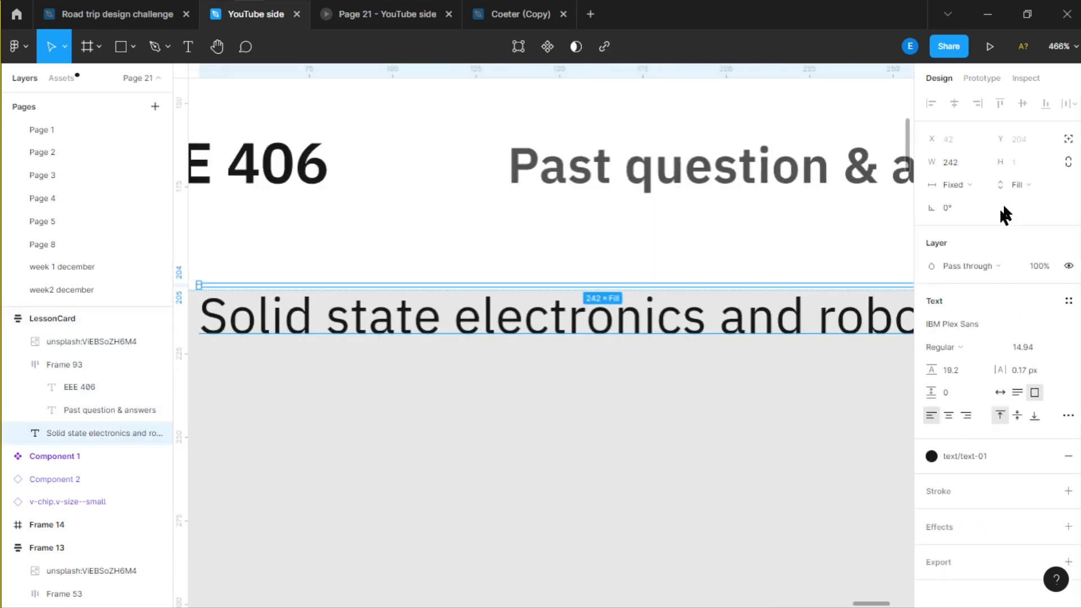
left_click(1032, 179)
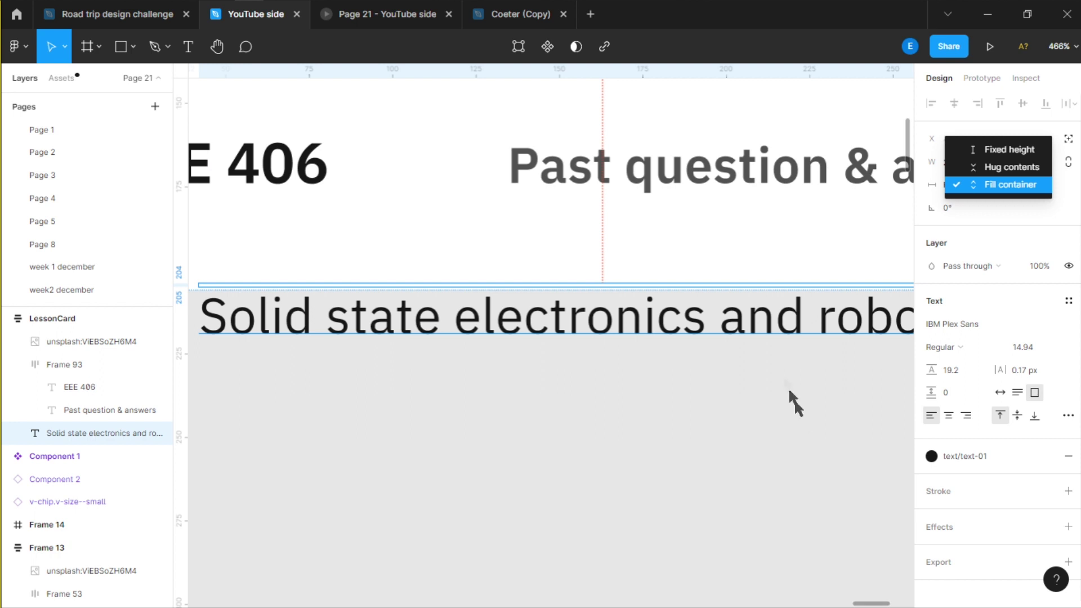
left_click(777, 366)
scroll(733, 389, "down", 1)
scroll(705, 370, "down", 5)
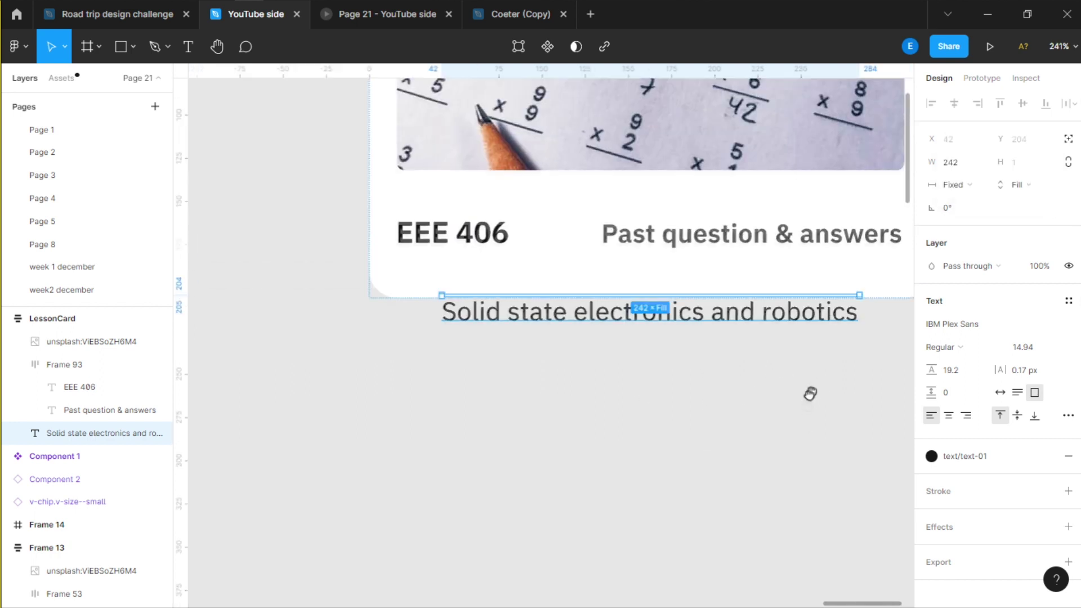
scroll(738, 398, "down", 3)
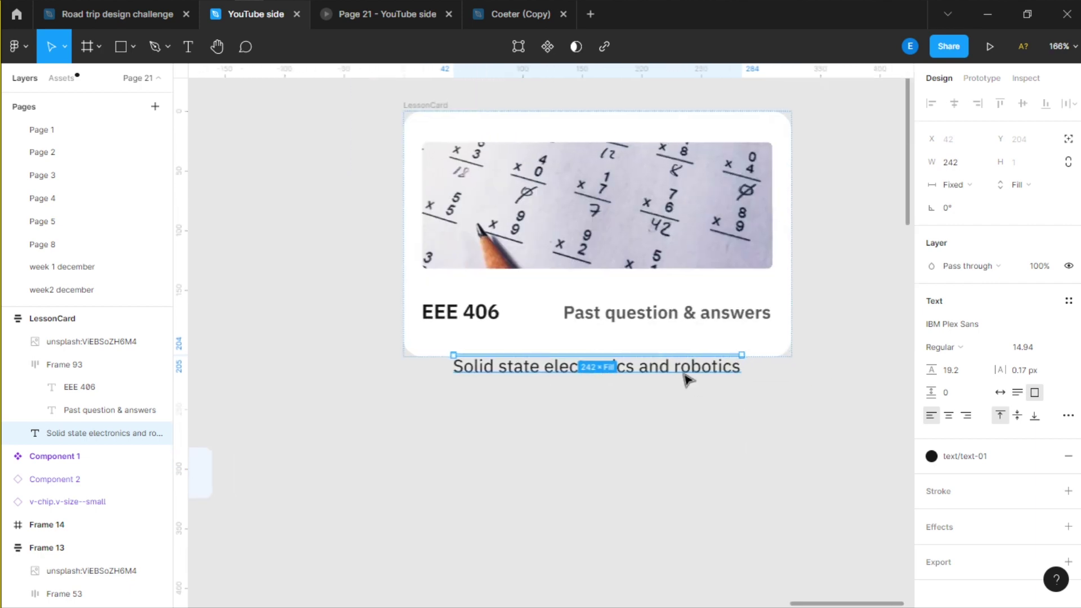
scroll(688, 381, "up", 4)
scroll(727, 359, "down", 4)
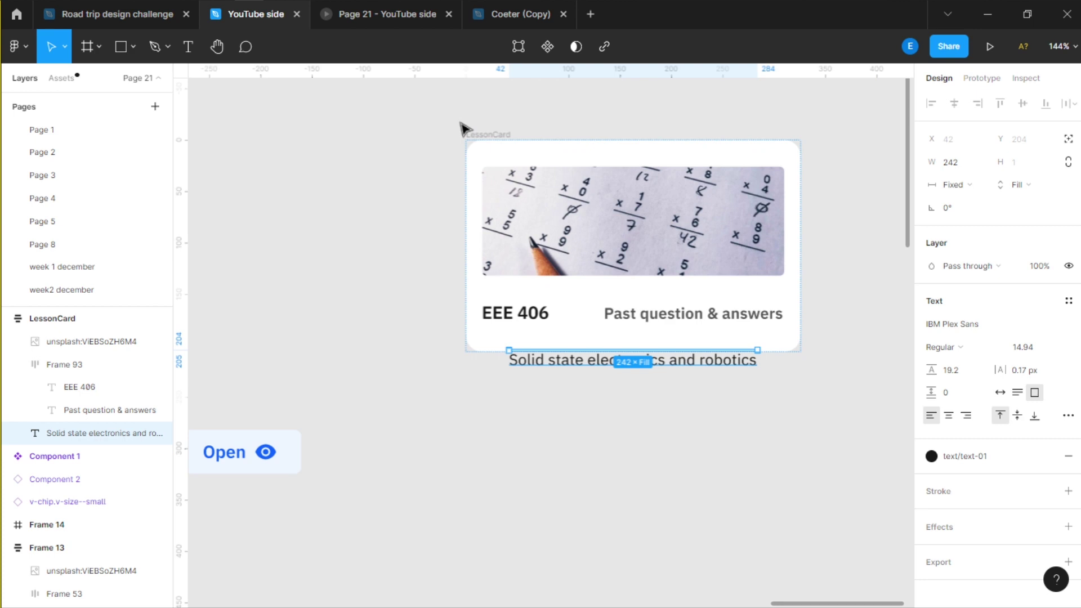
scroll(690, 357, "up", 2)
left_click(1022, 179)
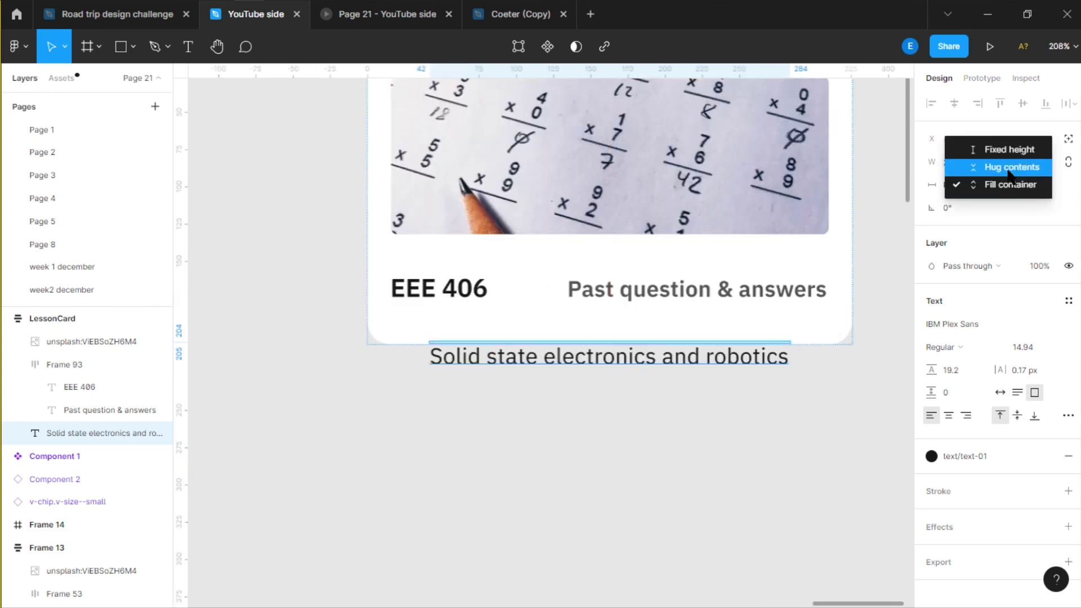
left_click(1010, 169)
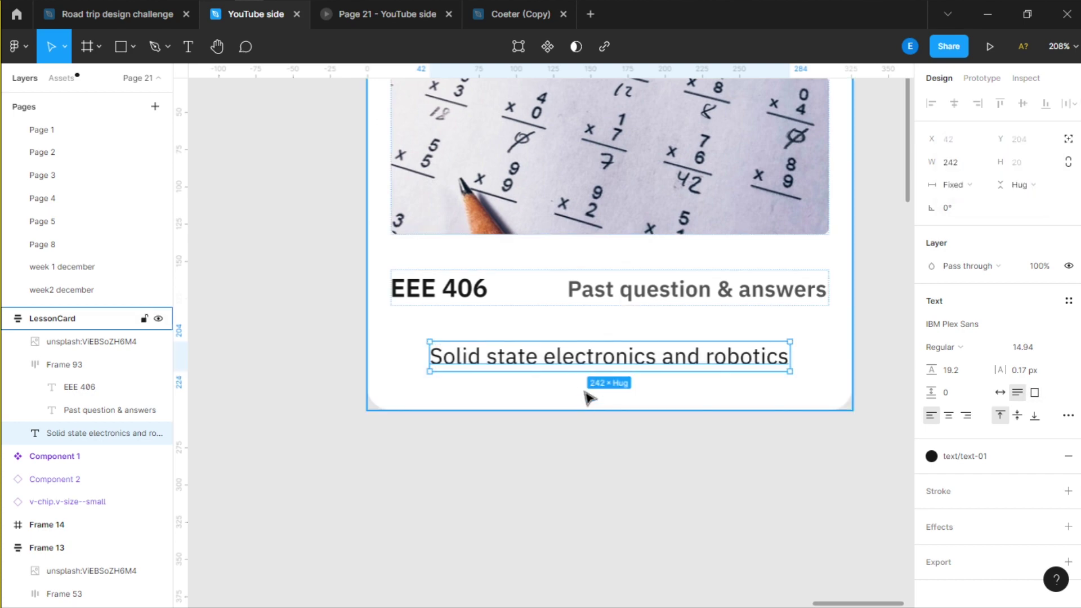
left_click(589, 398)
scroll(586, 395, "down", 2)
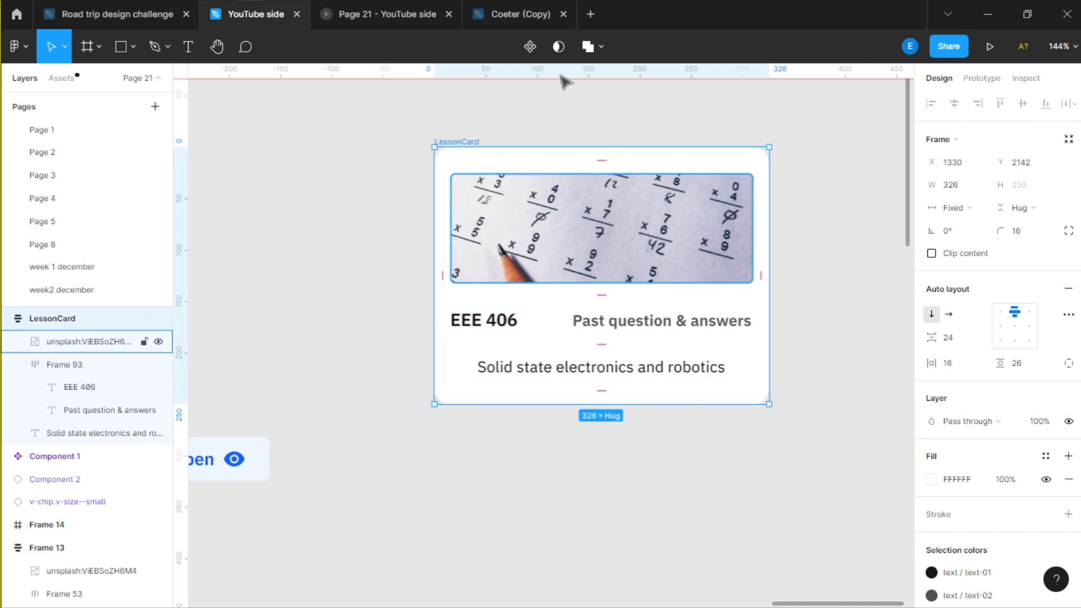
Step: Set the vertical padding of LessonCard to 16
left_click(568, 116)
scroll(753, 164, "right", 3)
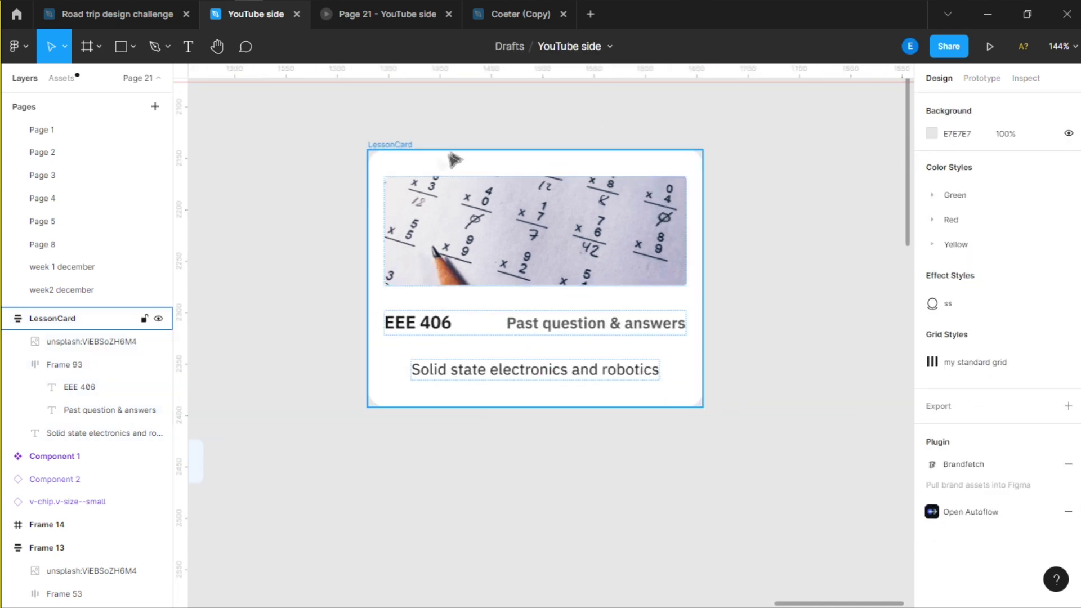
left_click(404, 145)
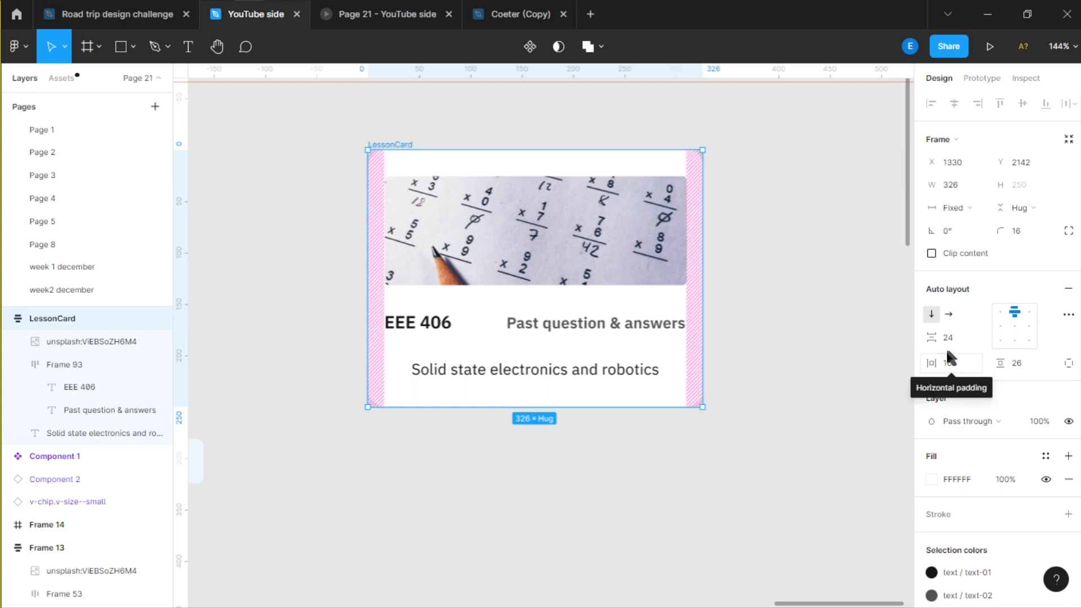
left_click(960, 365)
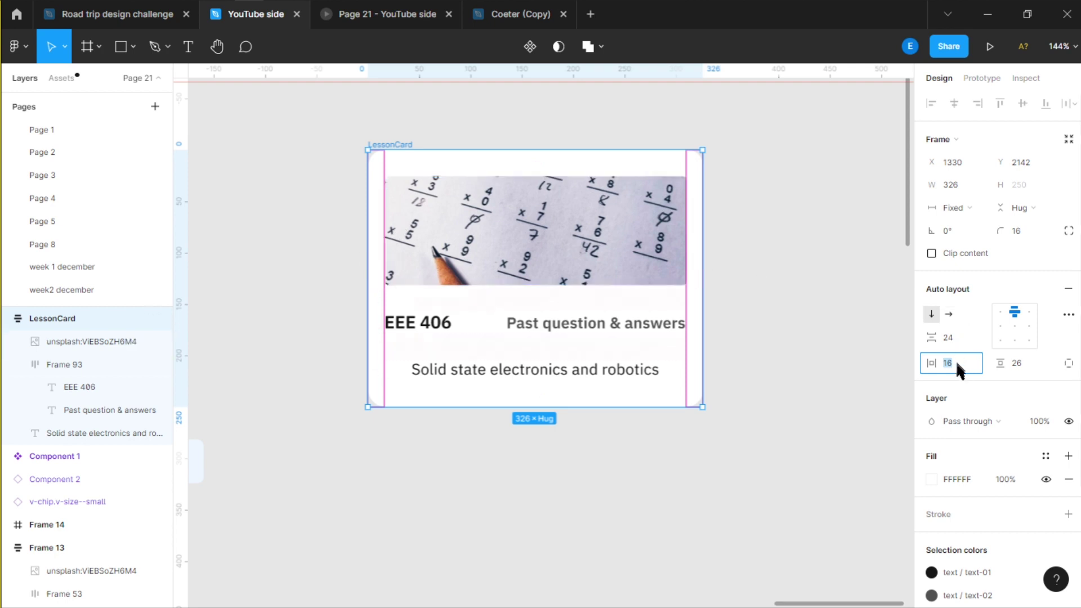
left_click(1024, 364)
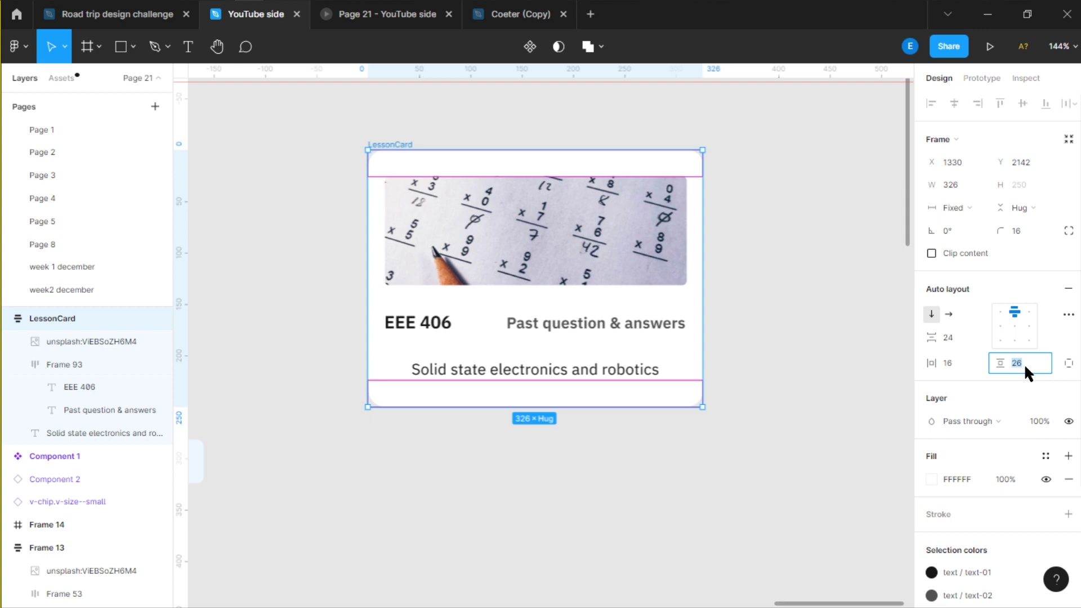
key("Tab")
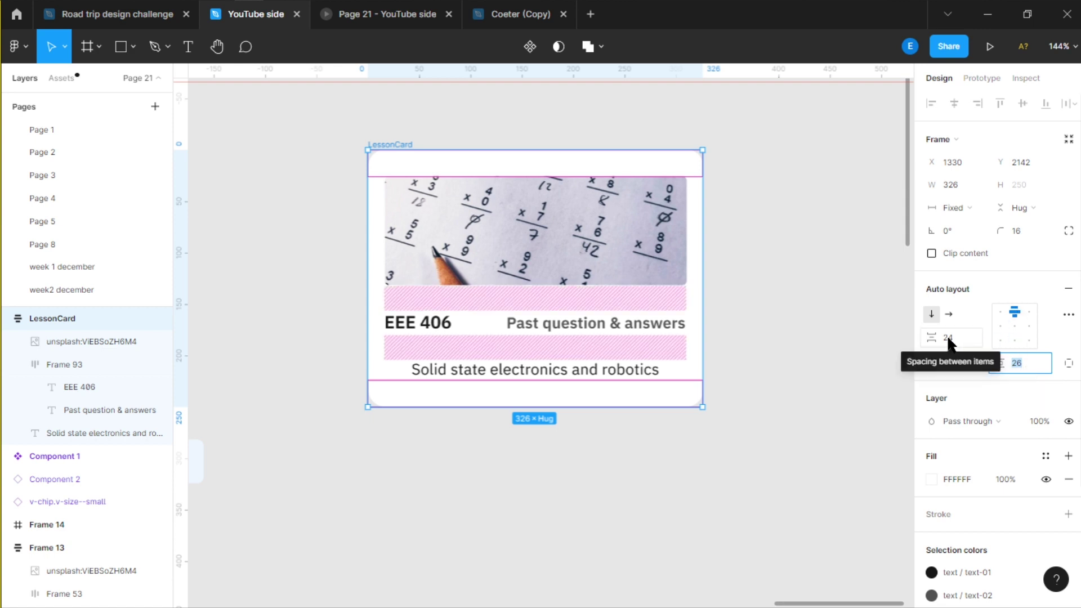
left_click(1033, 360)
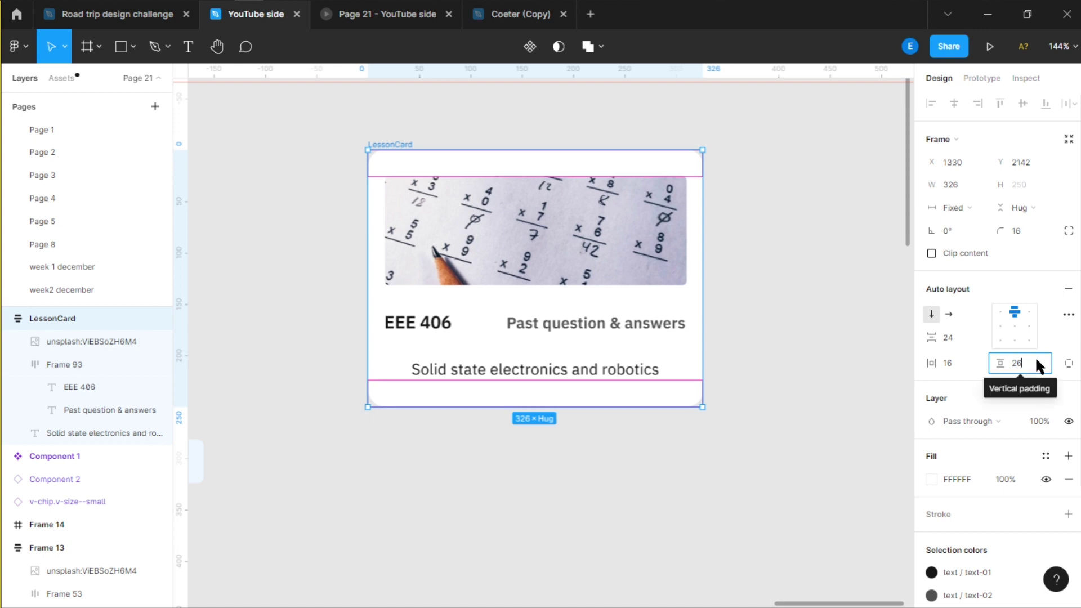
type("1")
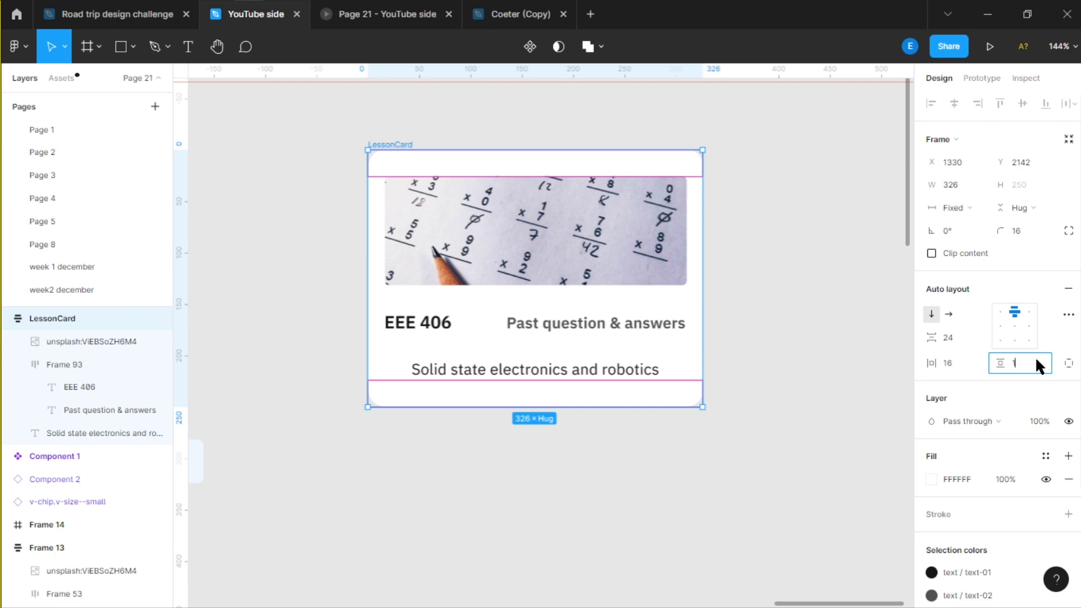
type("66")
key("Return")
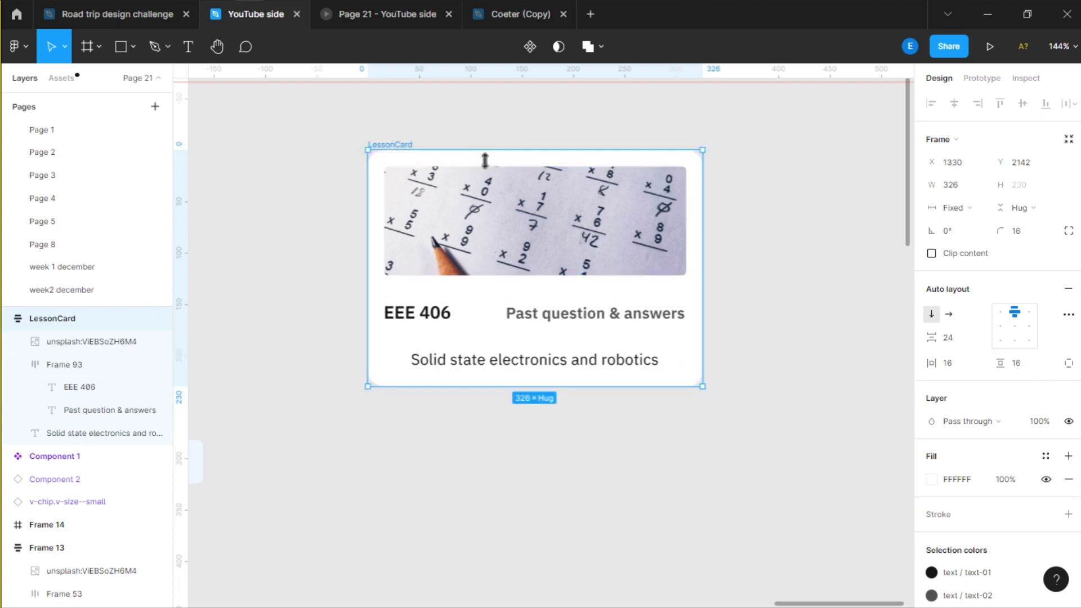
Step: Give LessonCard uneven horizontal padding by entering 16 for the left and 8 for the right in one value
left_click(862, 357)
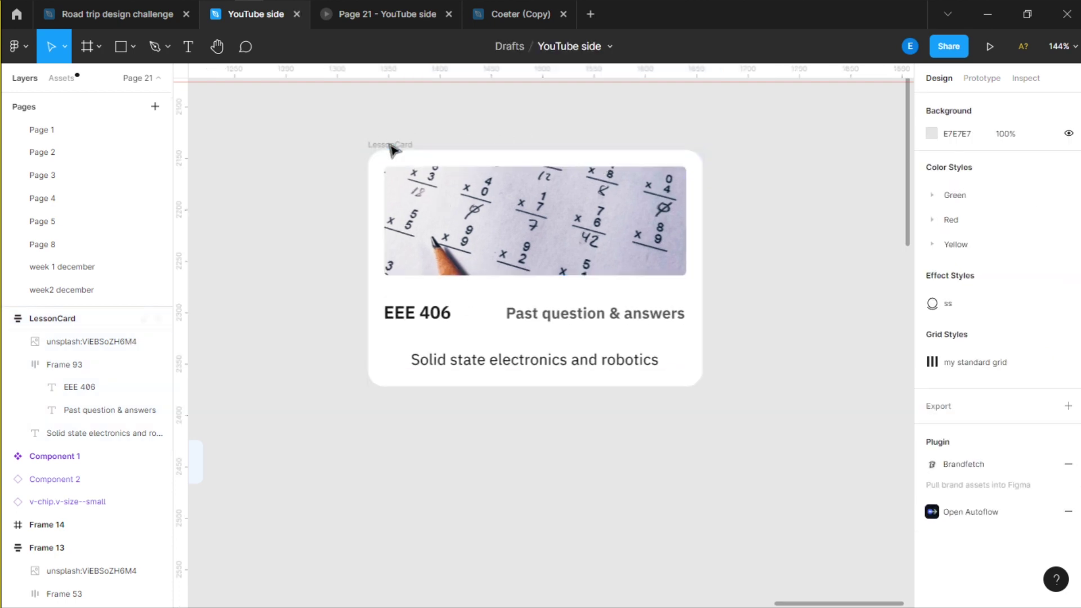
left_click(391, 147)
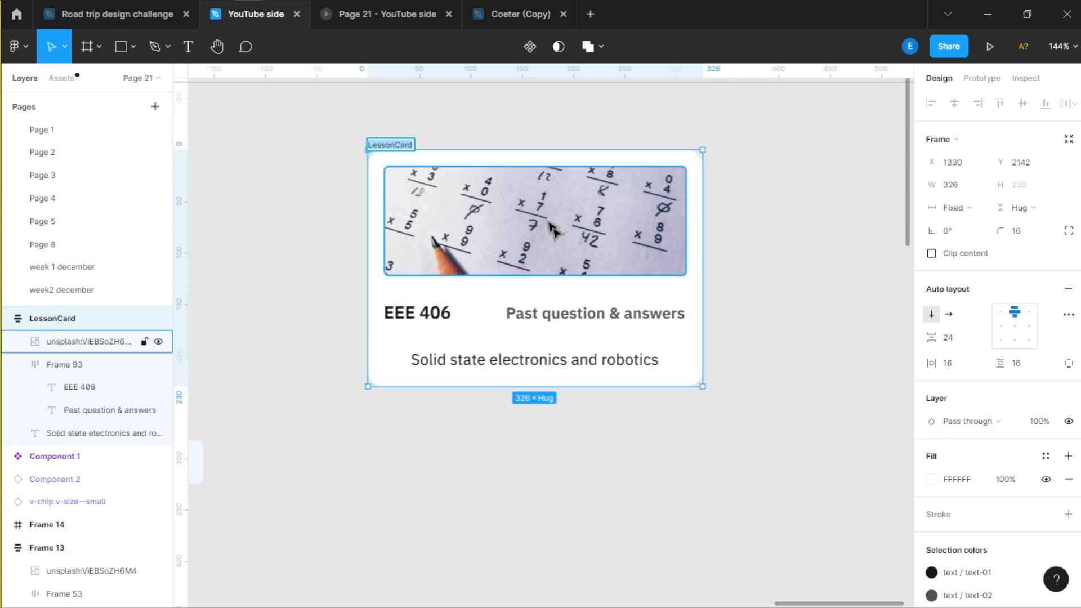
left_click(739, 329)
left_click(394, 156)
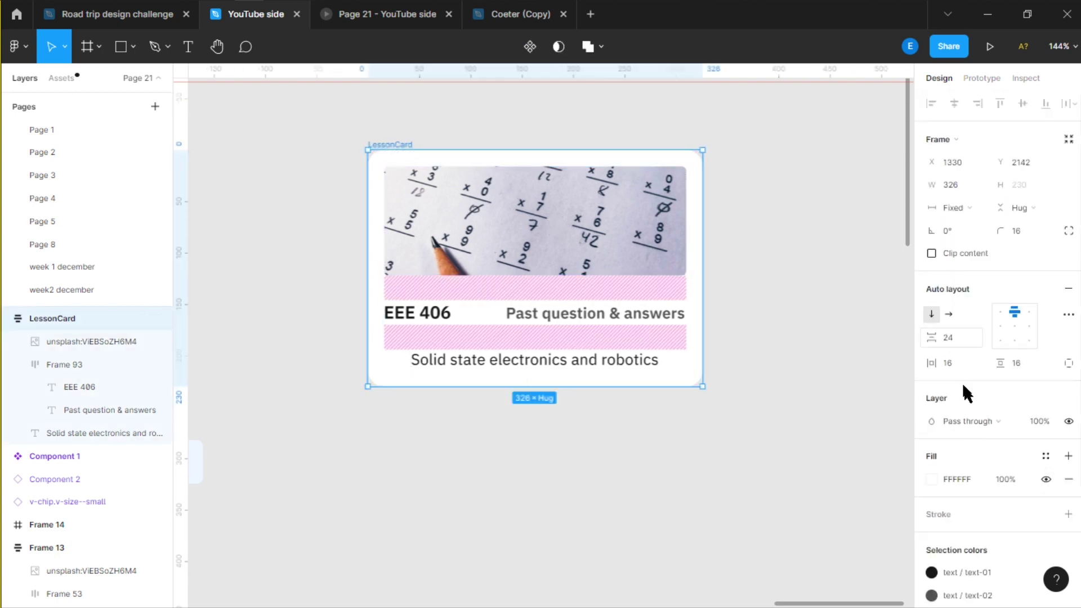
left_click(964, 358)
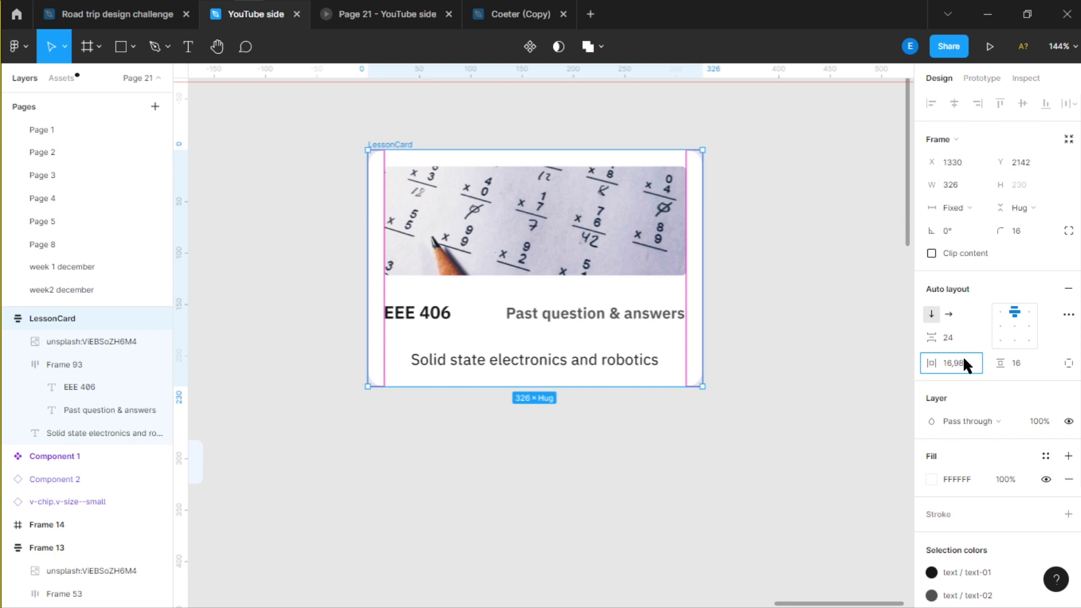
key("Return")
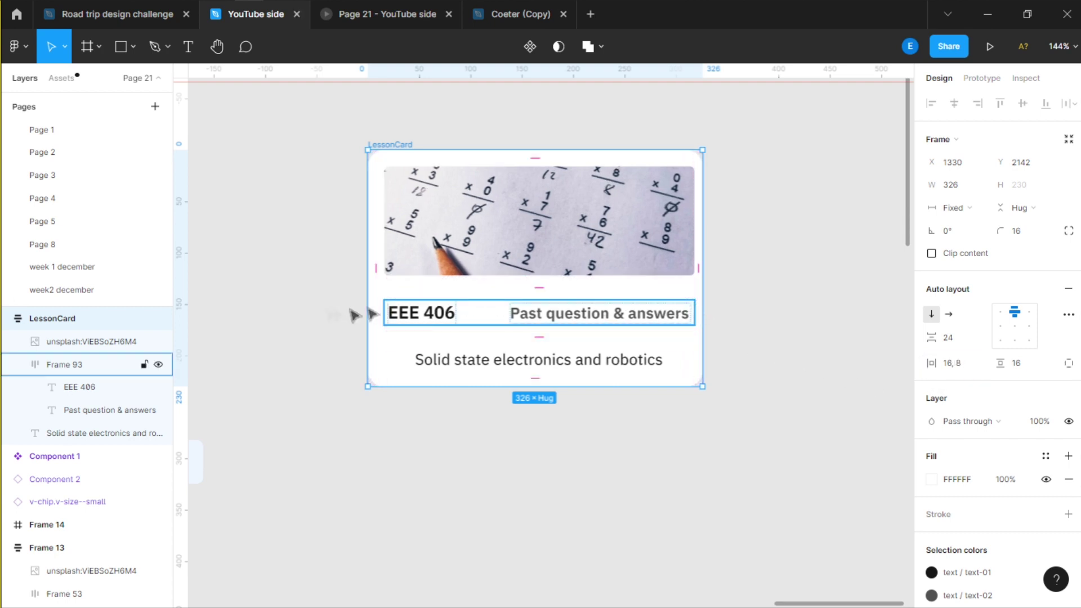
Step: Set LessonCard's right padding to 16 through the individual padding values, and return to the combined padding values
left_click(1069, 366)
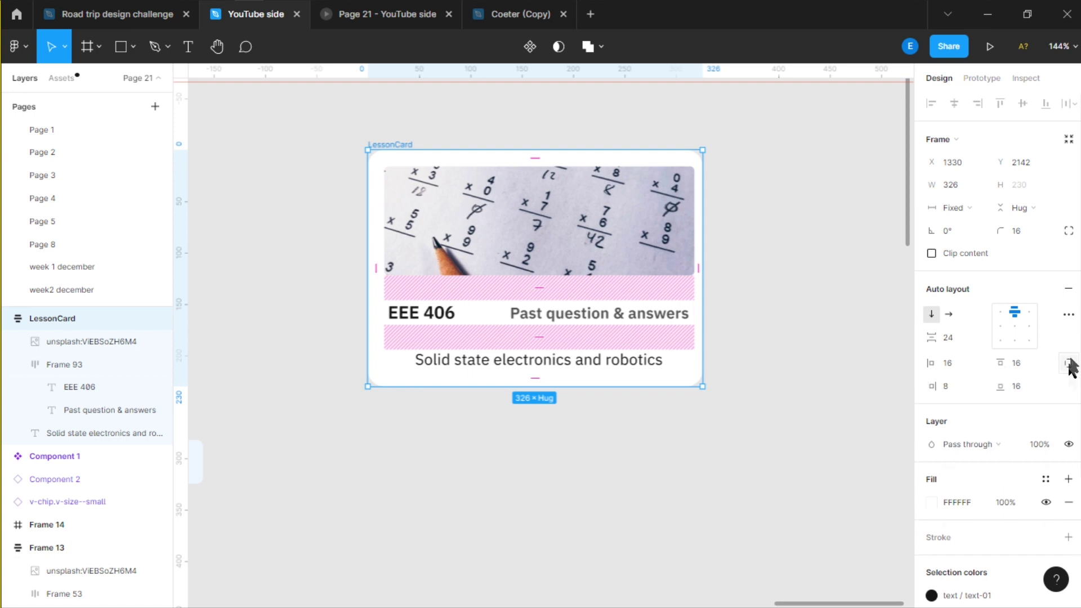
left_click(959, 385)
type("16")
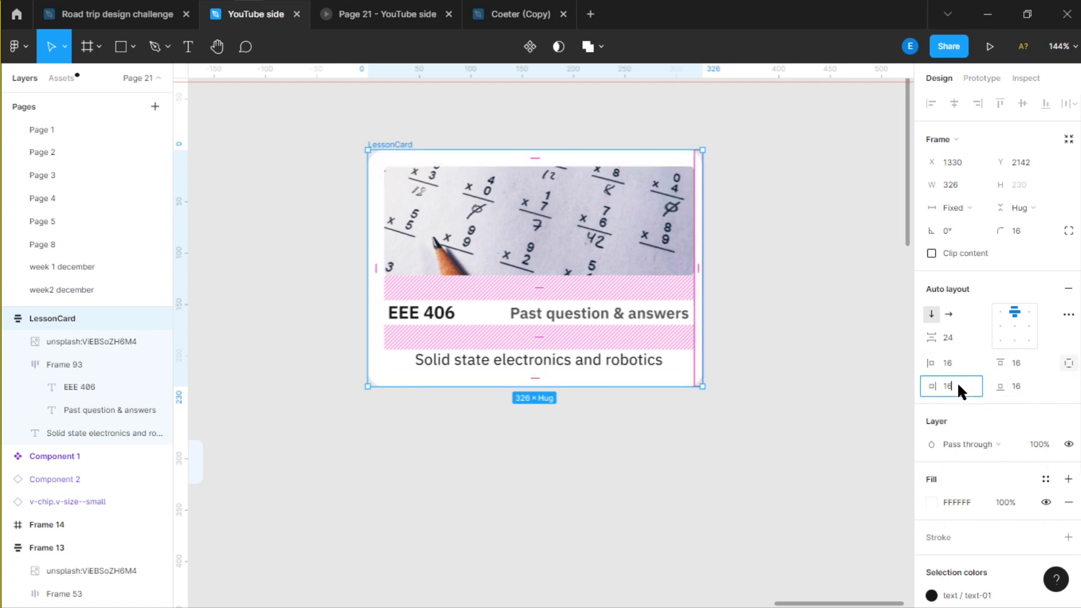
key("Return")
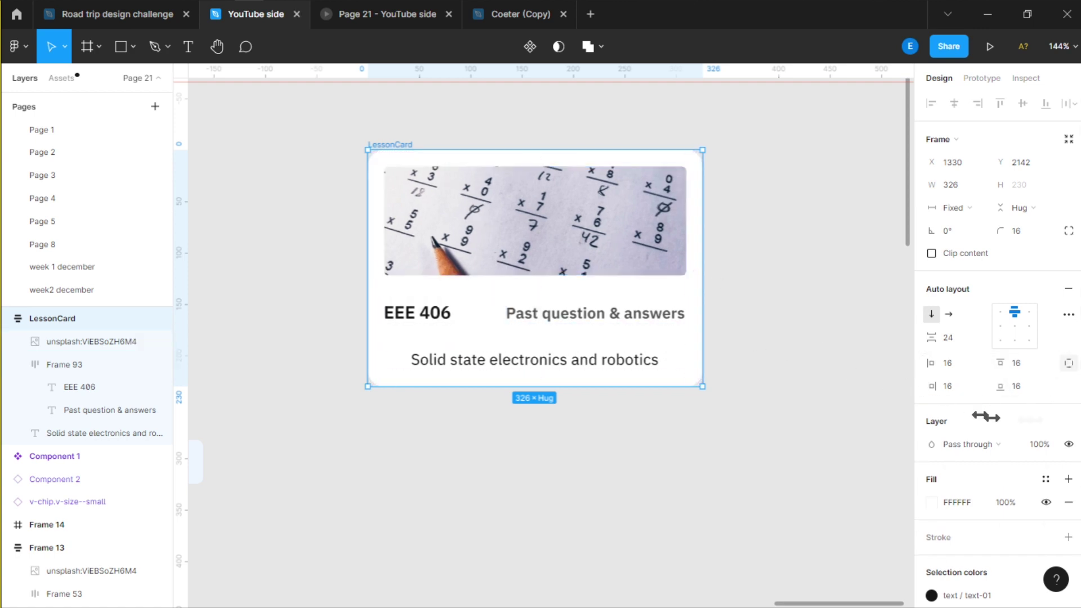
left_click(1069, 363)
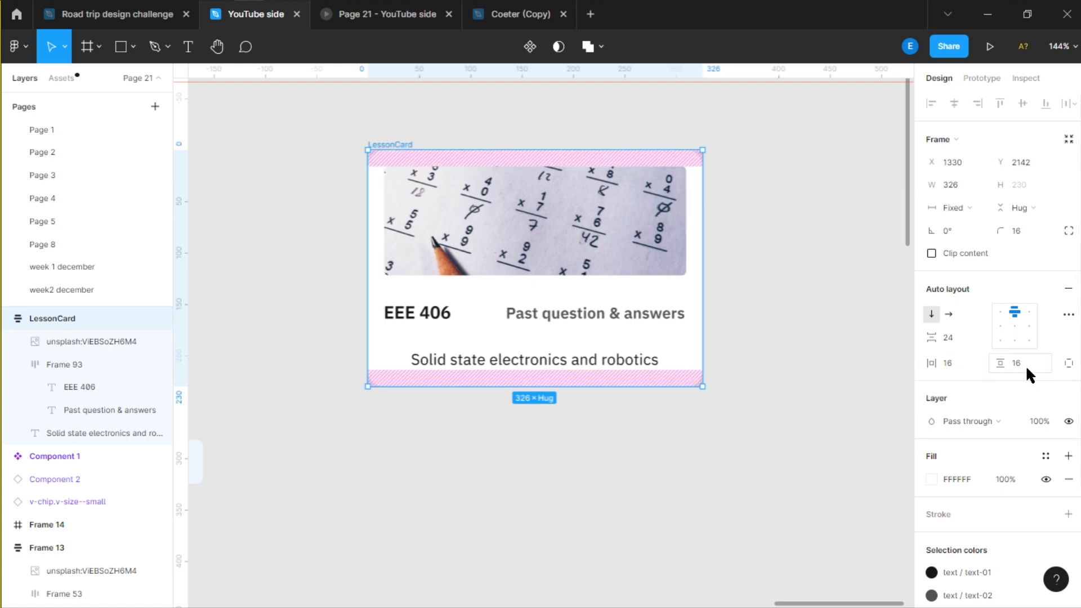
Step: Set the width of the Solid state electronics and robotics text in LessonCard to fill container
left_click(434, 114)
scroll(593, 282, "down", 2)
scroll(524, 336, "up", 4)
left_click(524, 336)
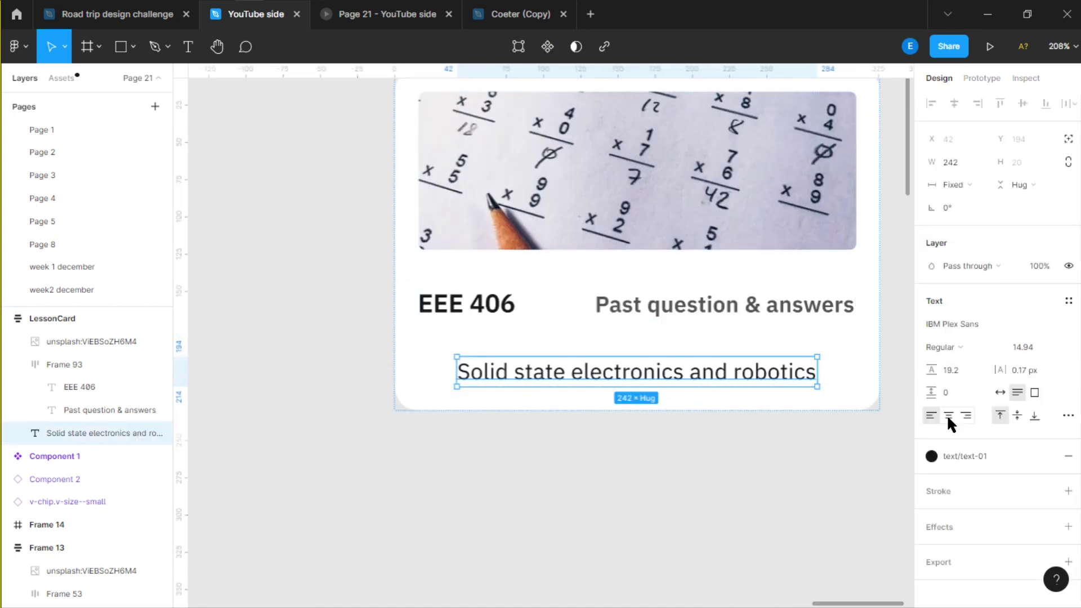
left_click(952, 185)
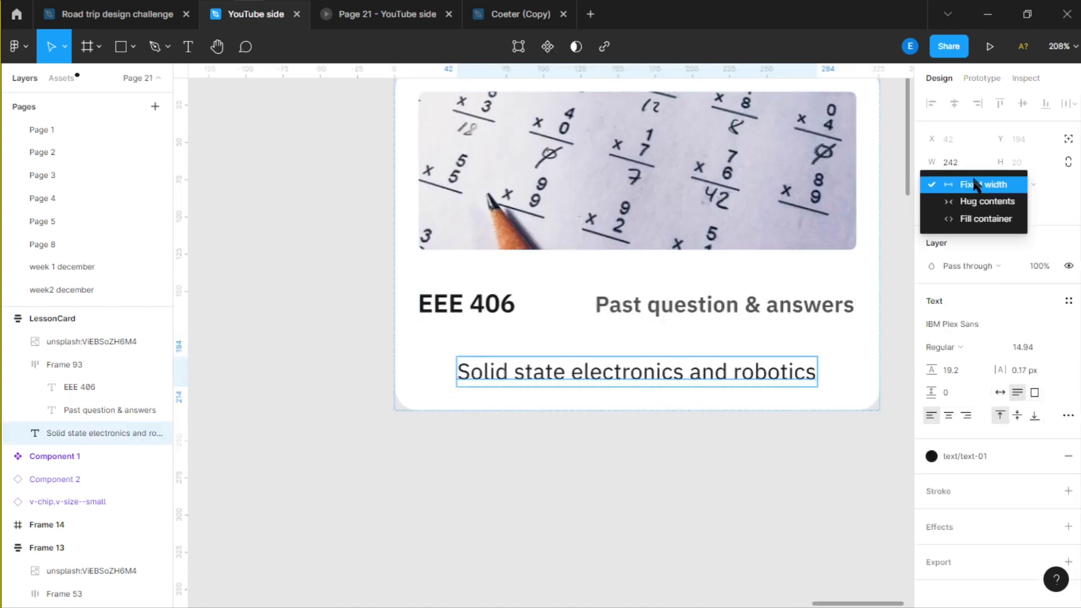
left_click(965, 218)
scroll(553, 304, "down", 5)
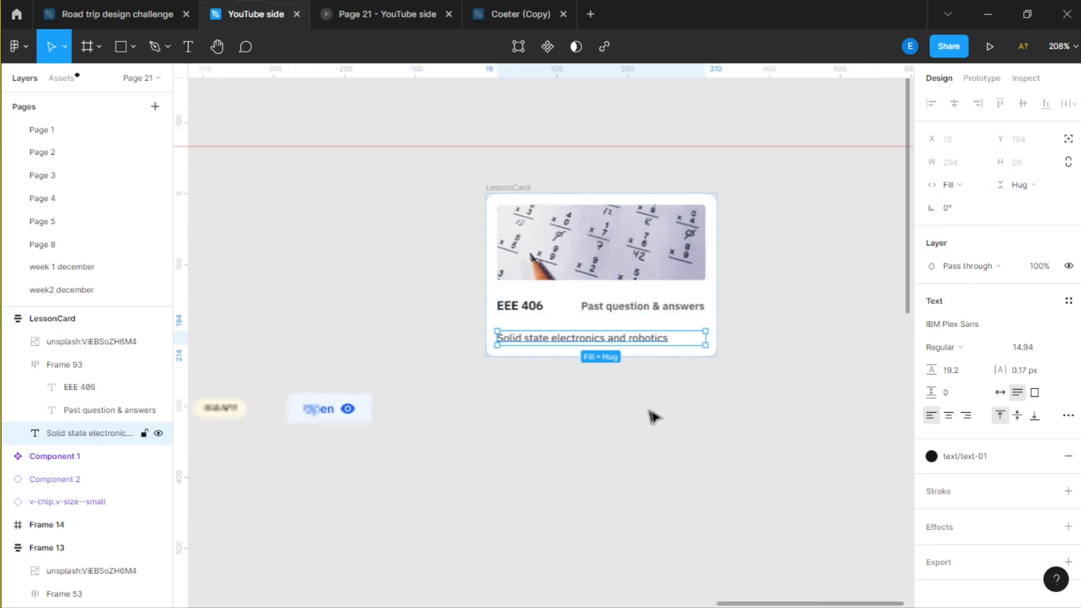
Step: Combine the NGN500 chip and the Open button into one horizontal auto layout frame
left_click(653, 417)
scroll(620, 414, "left", 3)
left_click(404, 358)
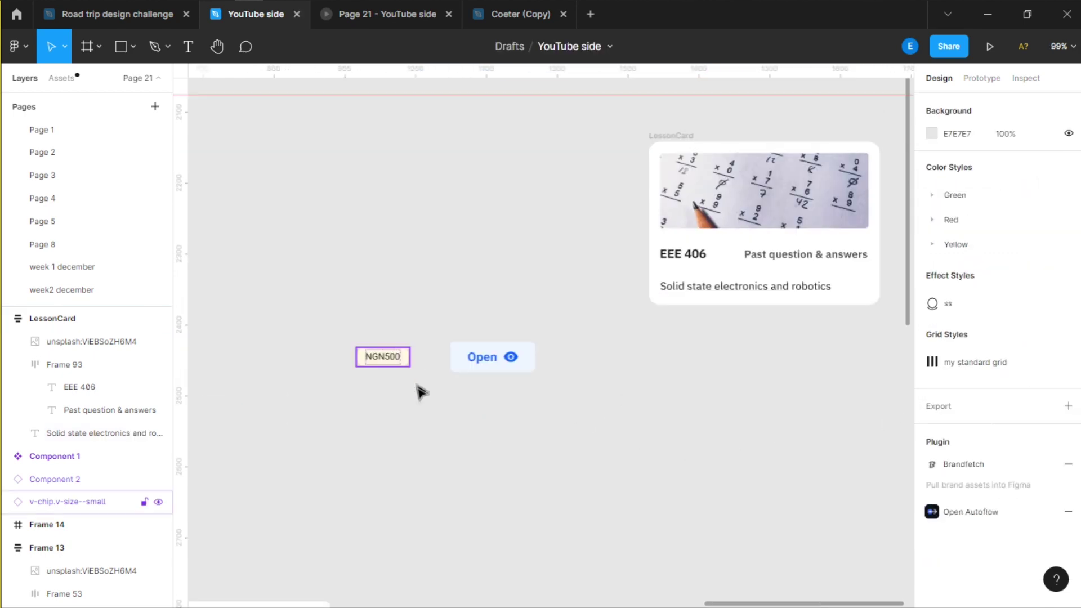
left_click_drag(420, 391, 580, 387)
key("ctrl+plus")
left_click(716, 365, "shift")
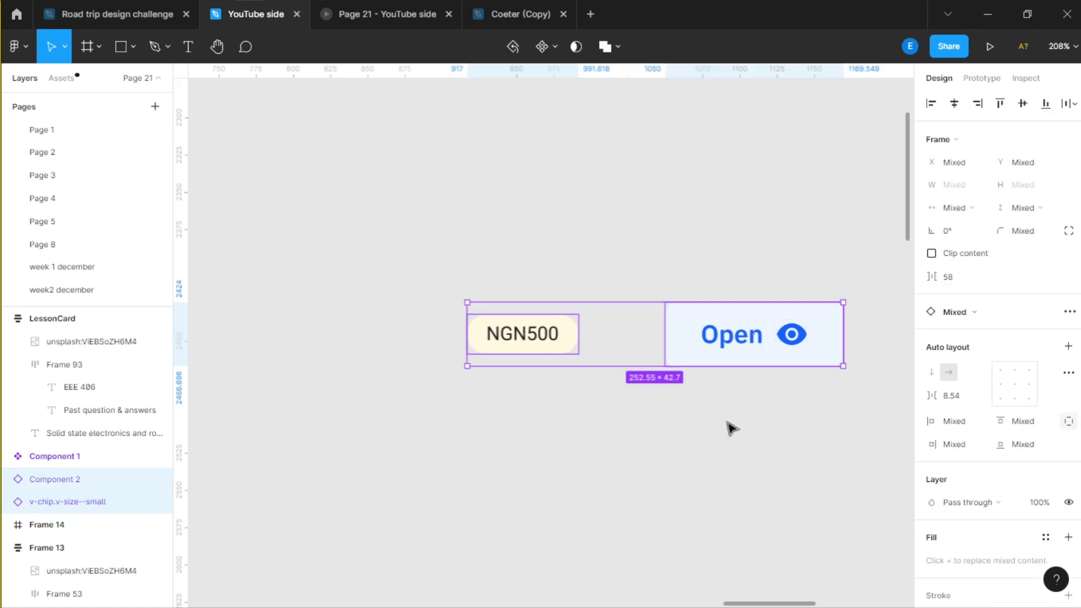
key("shift+a")
left_click_drag(732, 429, 627, 426)
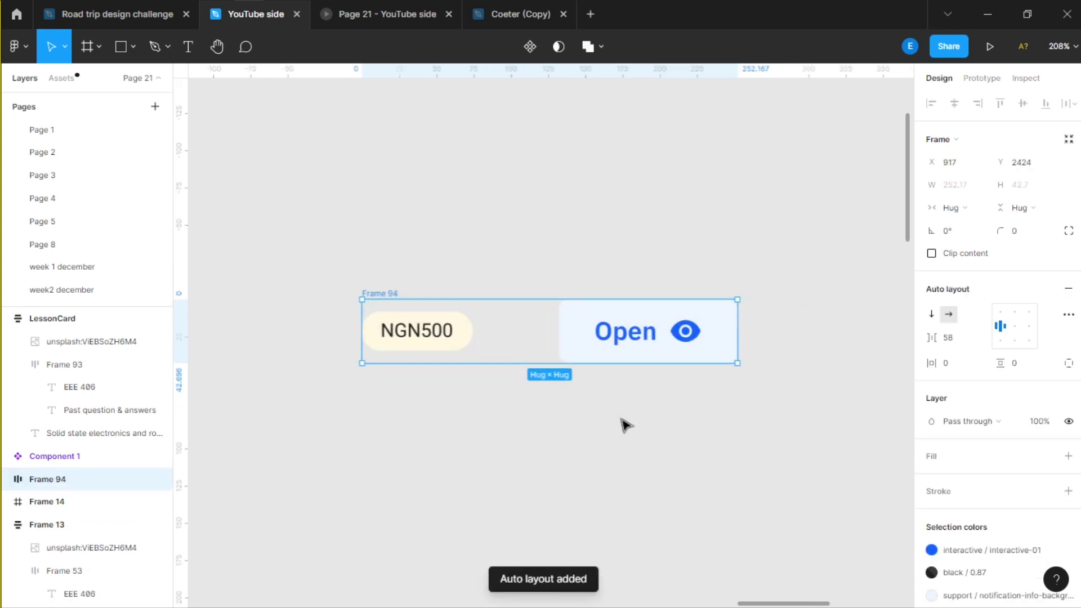
Step: Align the contents of the chip-and-button frame to the centre, and open and close its advanced layout settings
left_click(1015, 327)
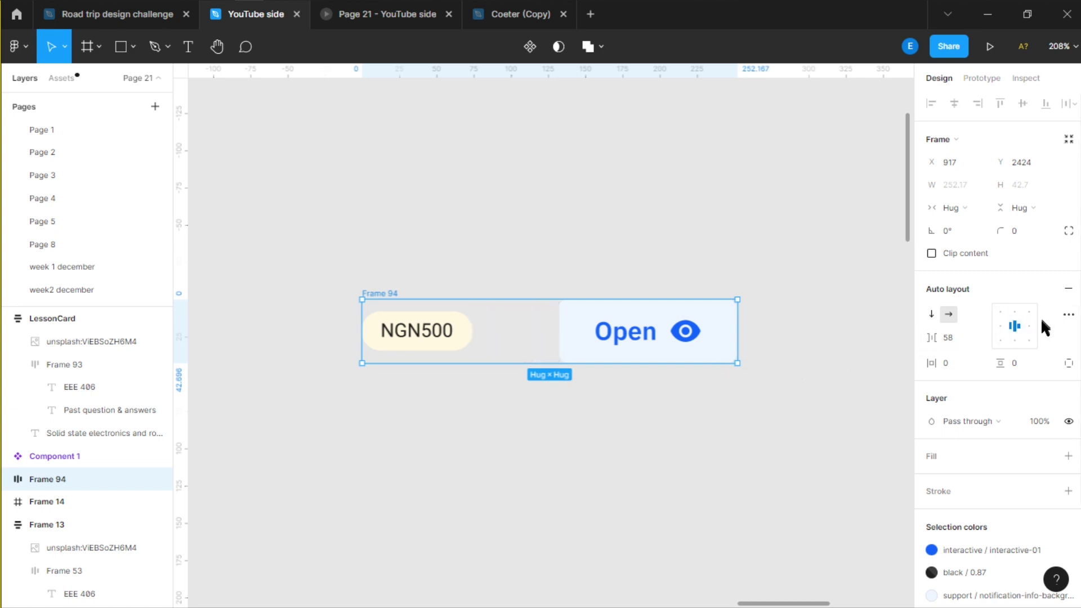
left_click(1059, 317)
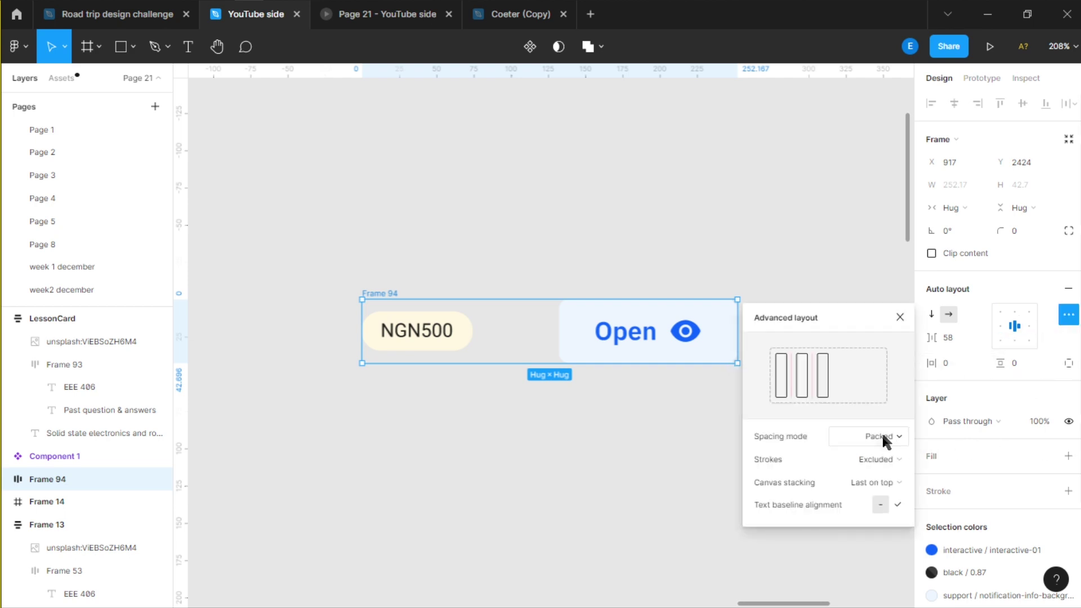
left_click(361, 260)
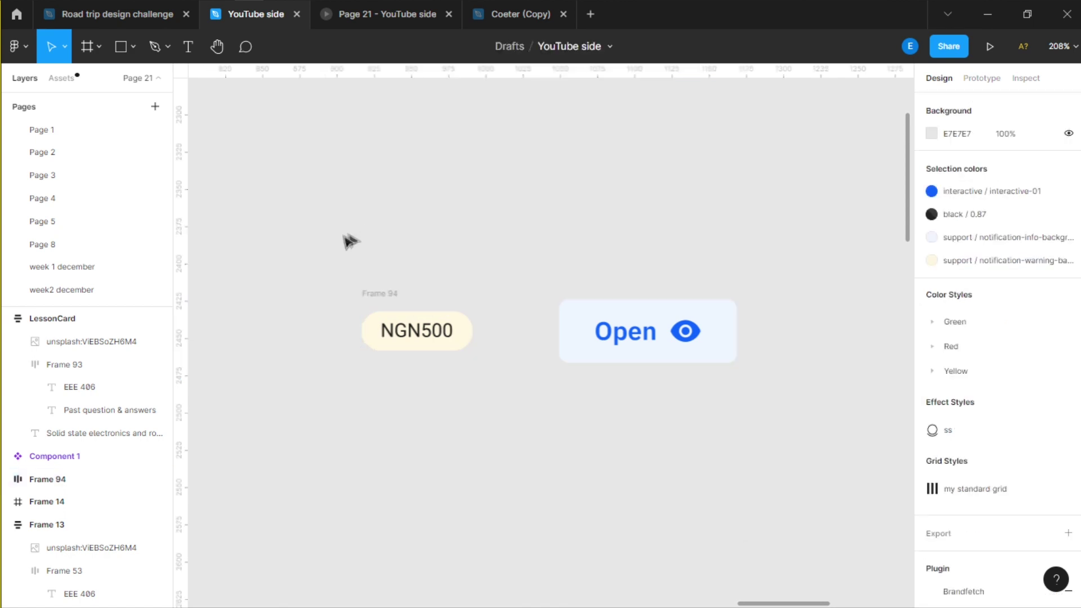
Step: Move the chip-and-button frame into LessonCard and place it below the Solid state electronics and robotics text
scroll(556, 254, "down", 5)
scroll(314, 355, "up", 2)
left_click_drag(332, 352, 666, 307)
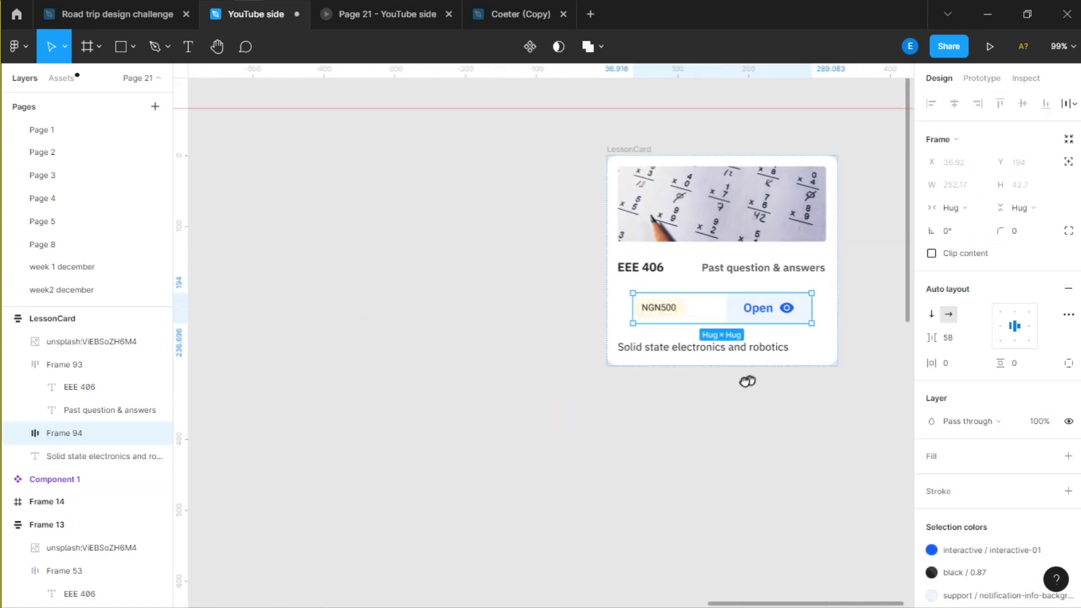
scroll(667, 362, "right", 2)
scroll(661, 362, "up", 3)
key("Down")
scroll(656, 361, "left", 2)
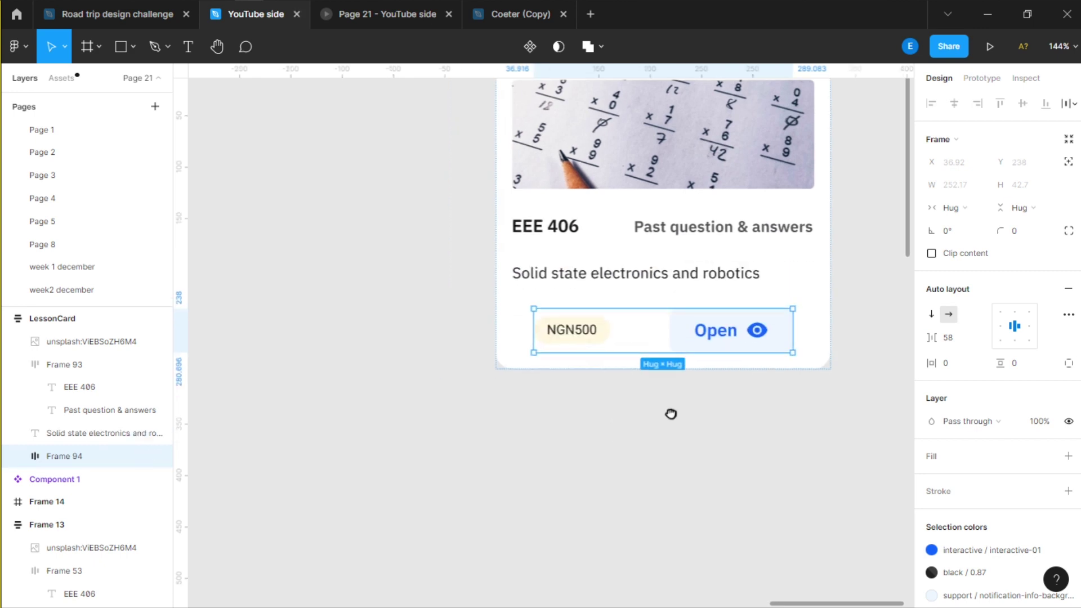
Step: Set the width of the chip-and-button frame in LessonCard to fill container
scroll(763, 363, "up", 5)
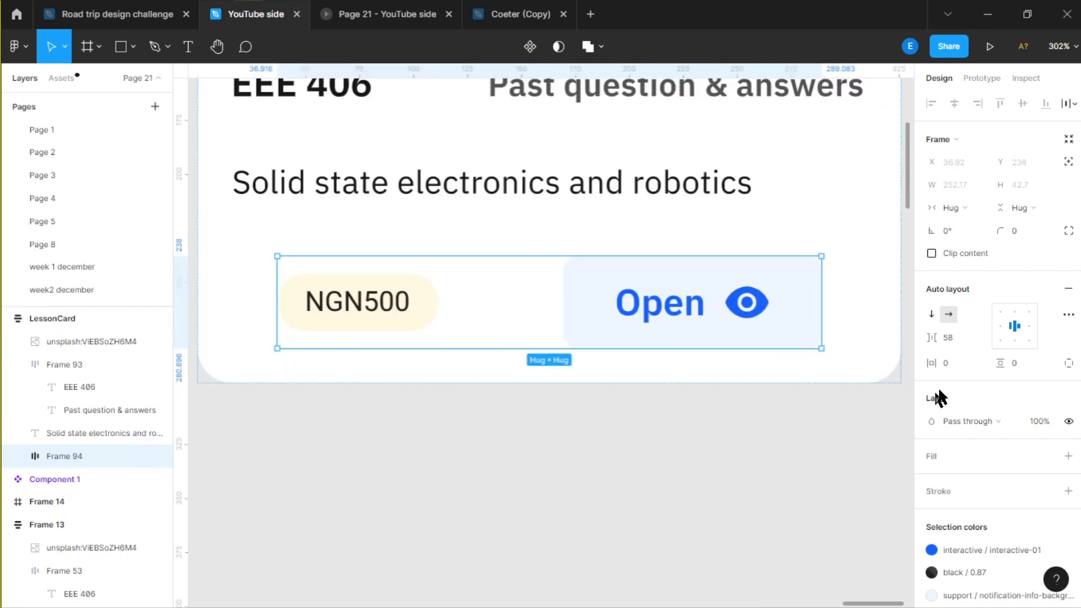
left_click(964, 209)
left_click(970, 225)
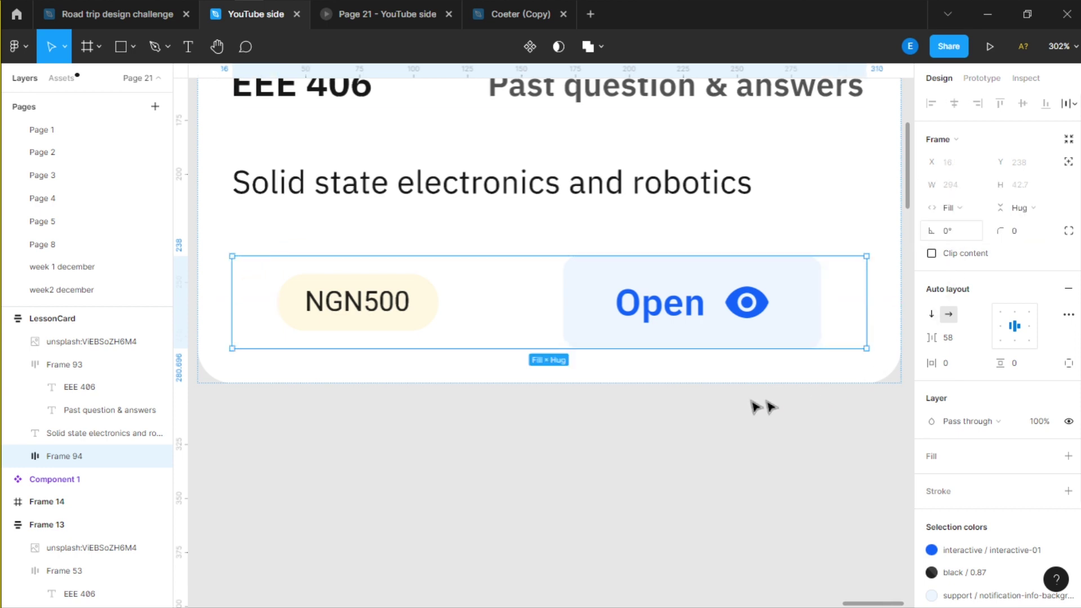
scroll(615, 374, "down", 3, "ctrl")
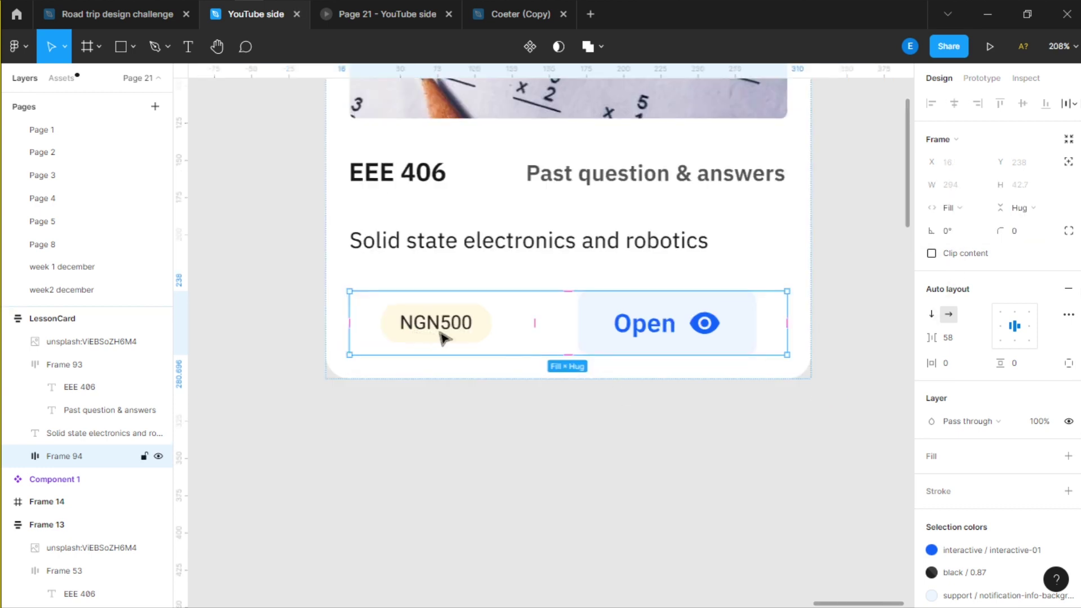
Step: Adjust the gap between the NGN500 chip and the Open button on the canvas, first to 53 and finally to 81
mouse_move(536, 318)
left_mouse_down()
mouse_move(524, 353)
mouse_move(535, 342)
left_mouse_up()
left_click(478, 338)
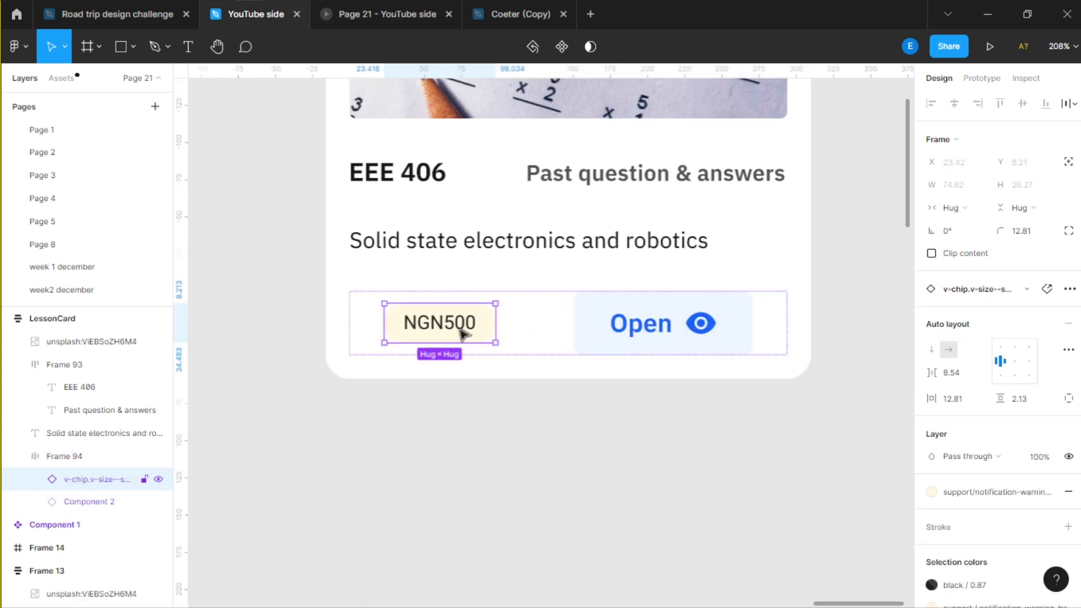
left_click(520, 320)
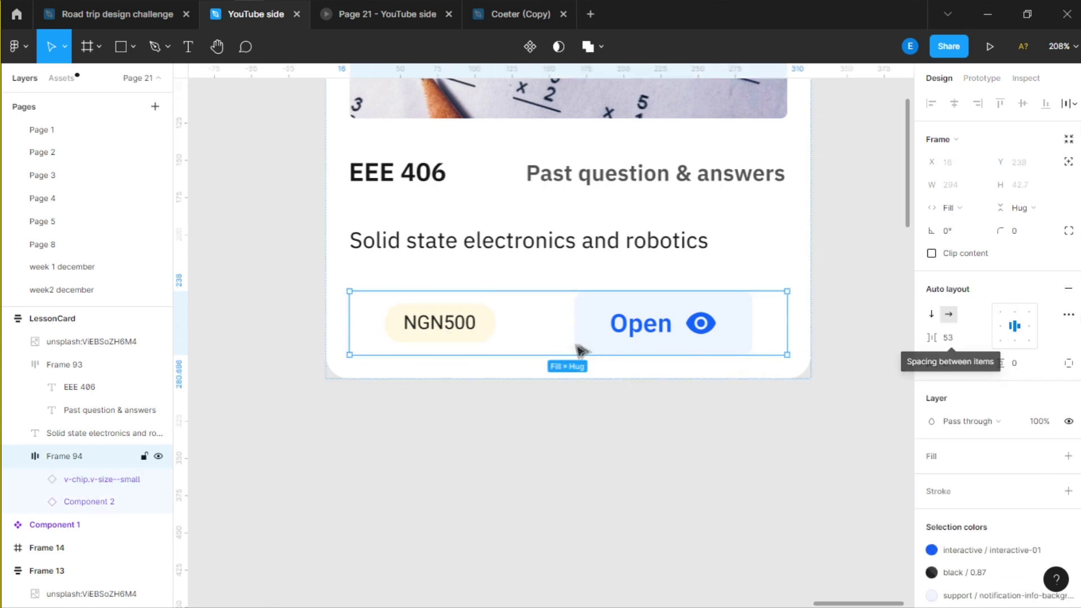
left_click_drag(539, 323, 565, 325)
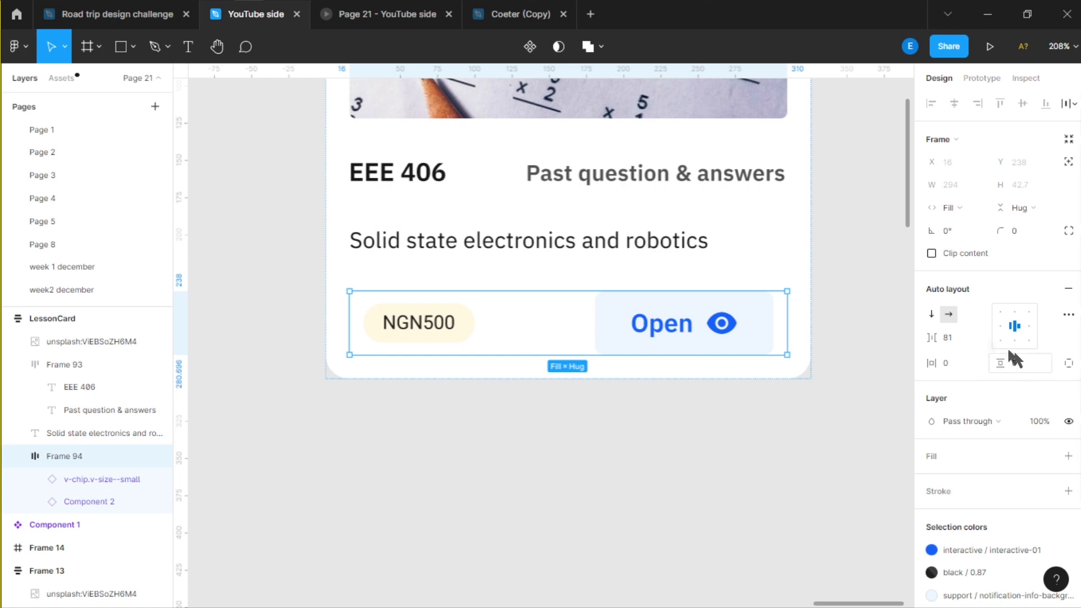
Step: Set the spacing between items in the chip-and-button frame to 112
left_click(955, 337)
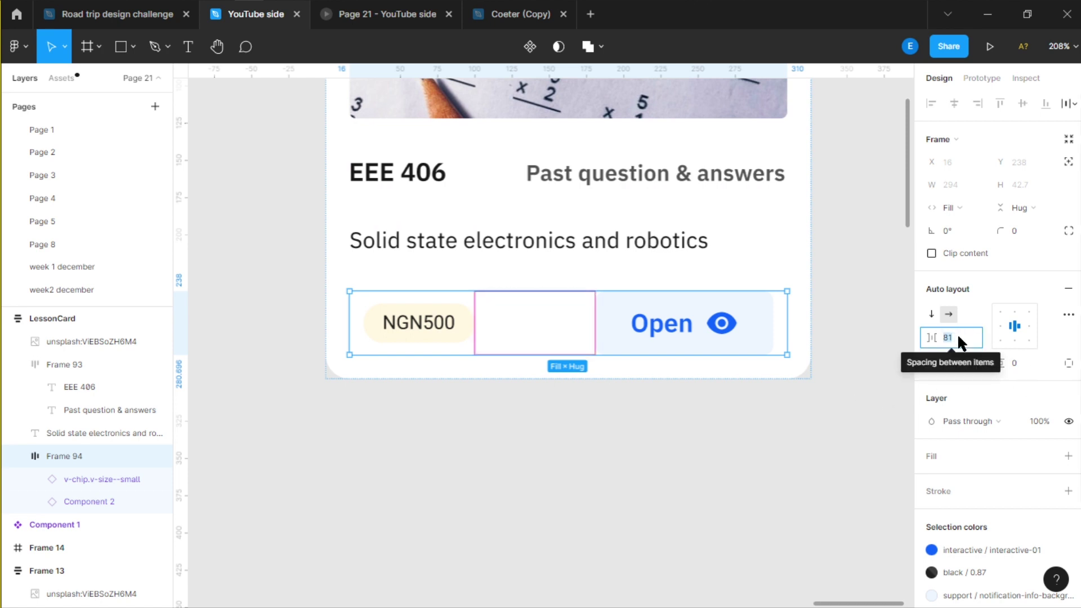
type("112")
key("Return")
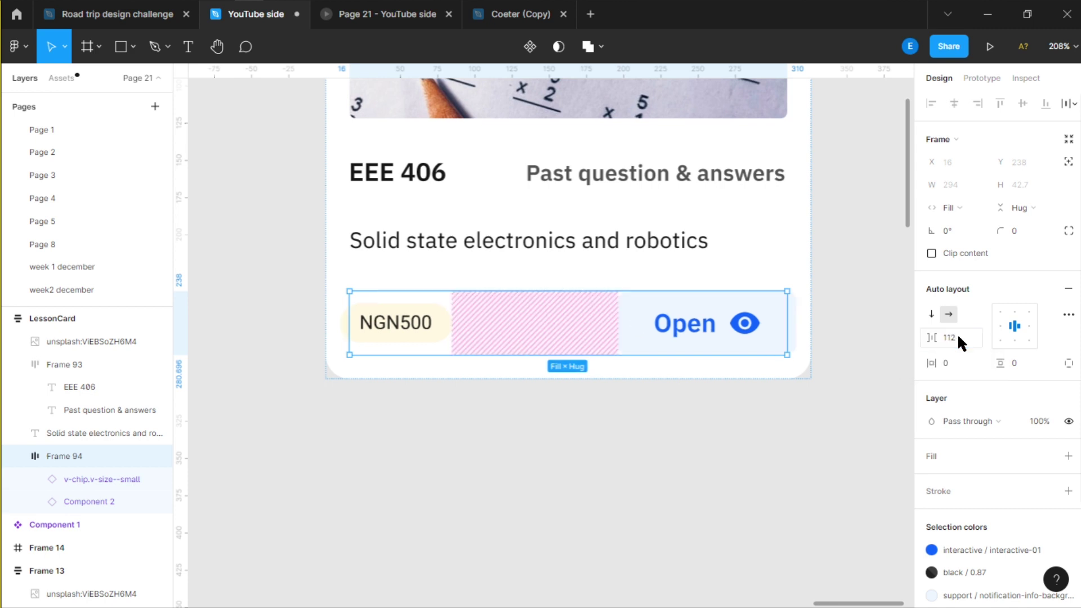
Step: Reduce the spacing between the NGN500 chip and the Open button in single increments to 96
left_click(958, 338)
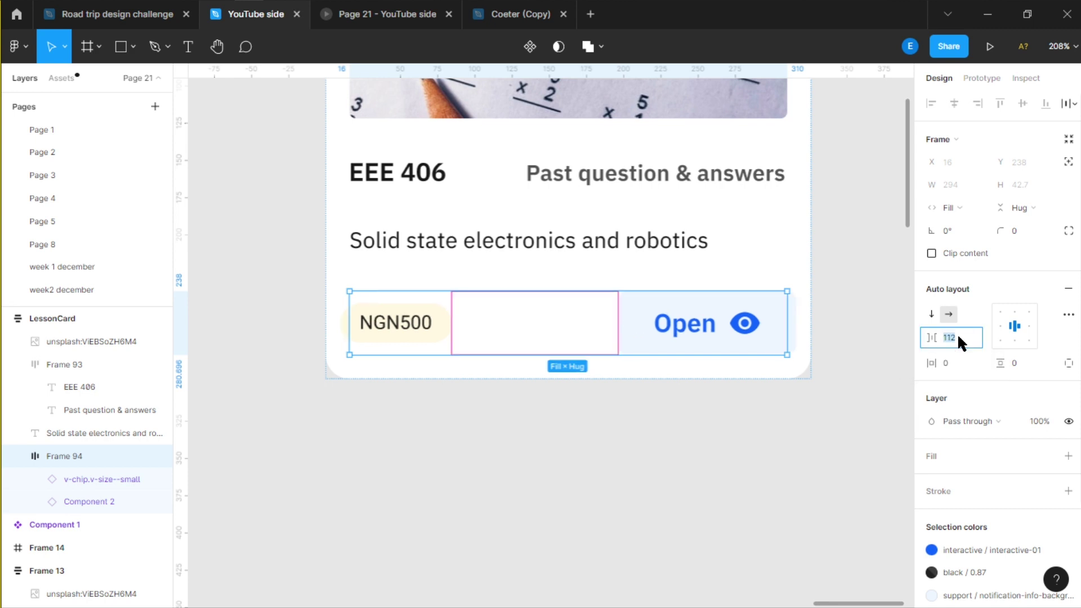
key("Down")
key("Down")
key("Down")
key("Down")
key("Down")
key("Down")
key("Down")
key("Down")
key("Down")
key("Down")
key("Down")
key("Down")
key("Down")
key("Down")
key("Down")
key("Down")
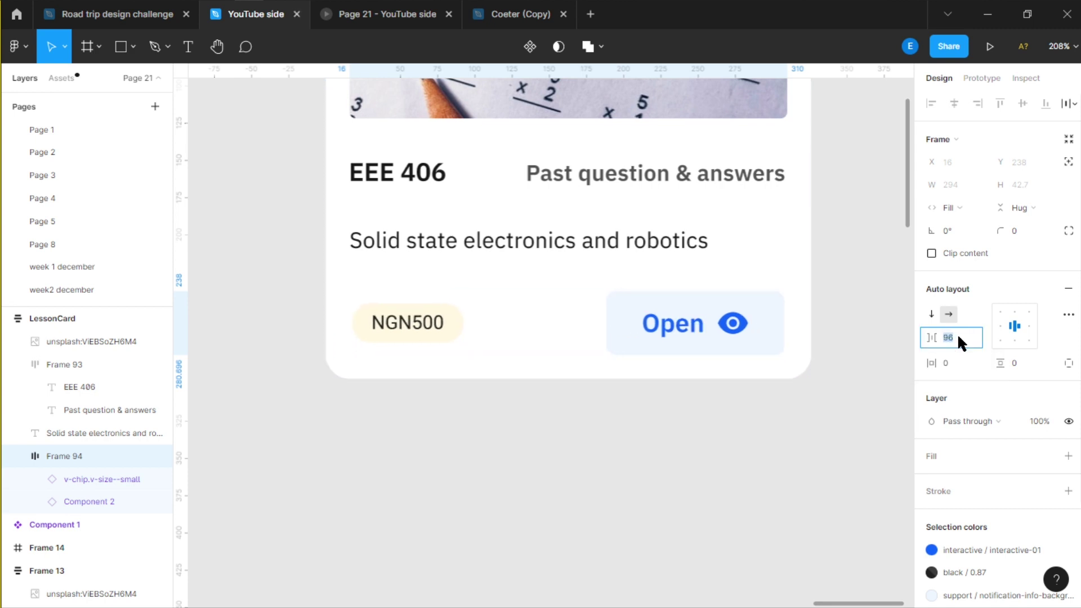
key("Return")
Step: Change the spacing mode of the chip-and-button frame to Space between in the advanced layout settings
left_click(1069, 316)
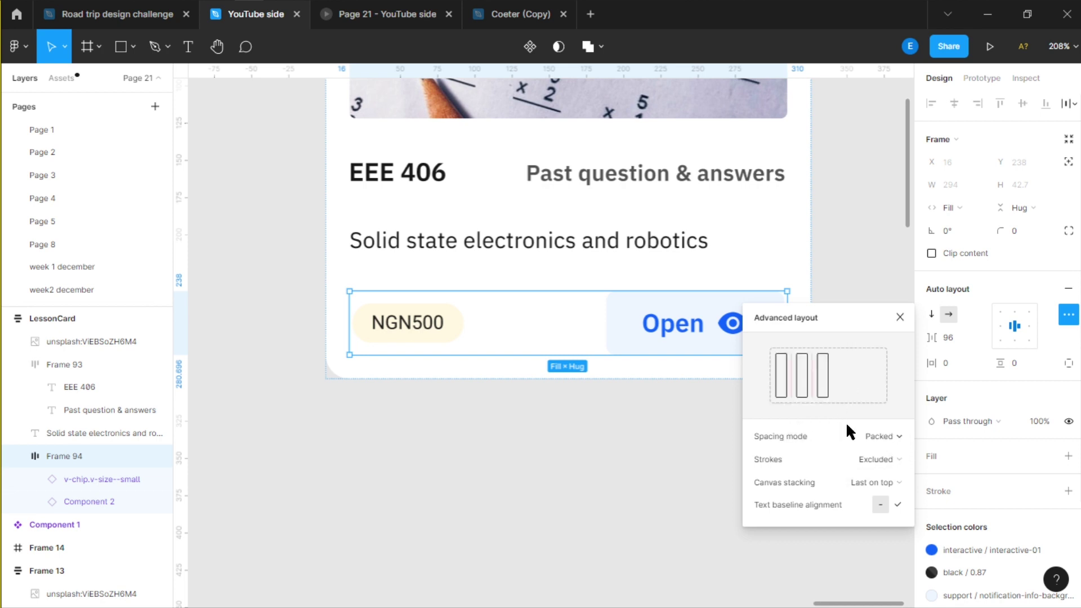
left_click(886, 439)
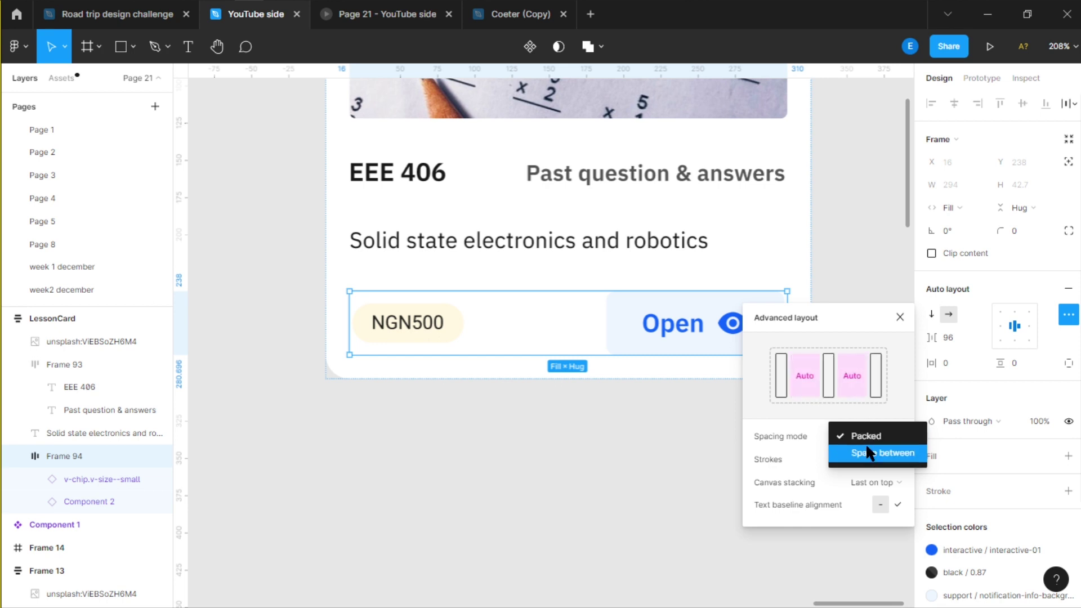
left_click(867, 455)
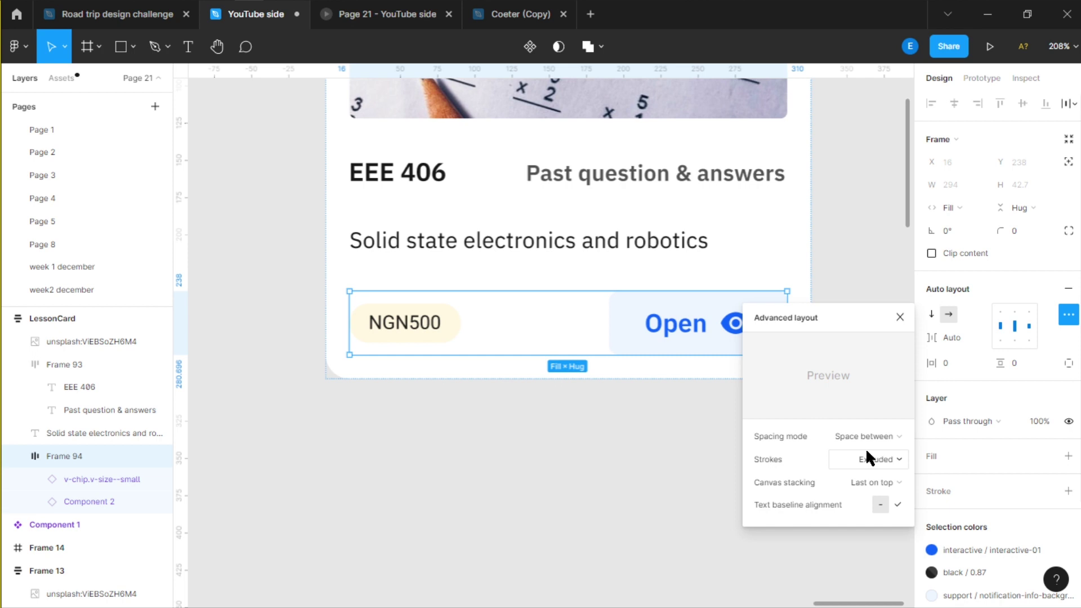
left_click(900, 318)
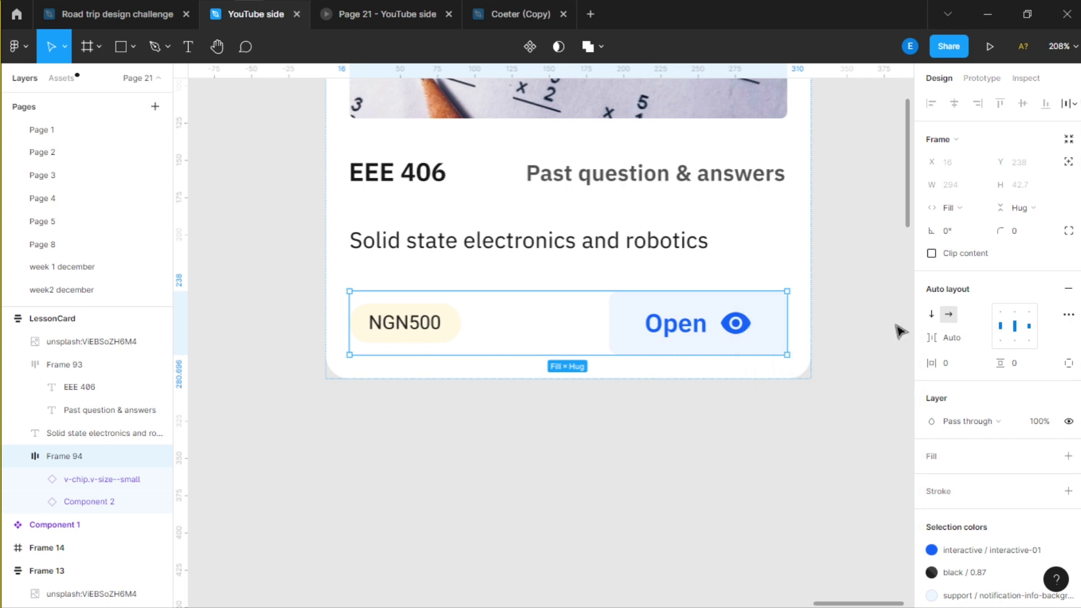
Step: Inspect how the chip and button meet the edges of their row, and compare the rebuilt LessonCard with the original Frame 13
scroll(404, 331, "up", 5)
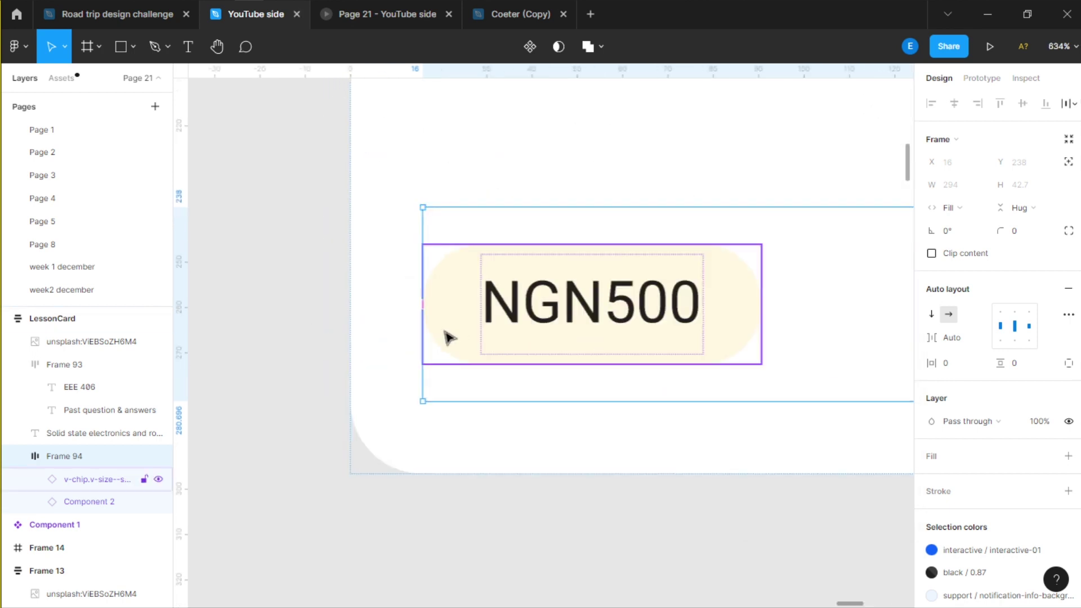
scroll(495, 340, "down", 5)
scroll(496, 341, "up", 3)
scroll(675, 332, "down", 5)
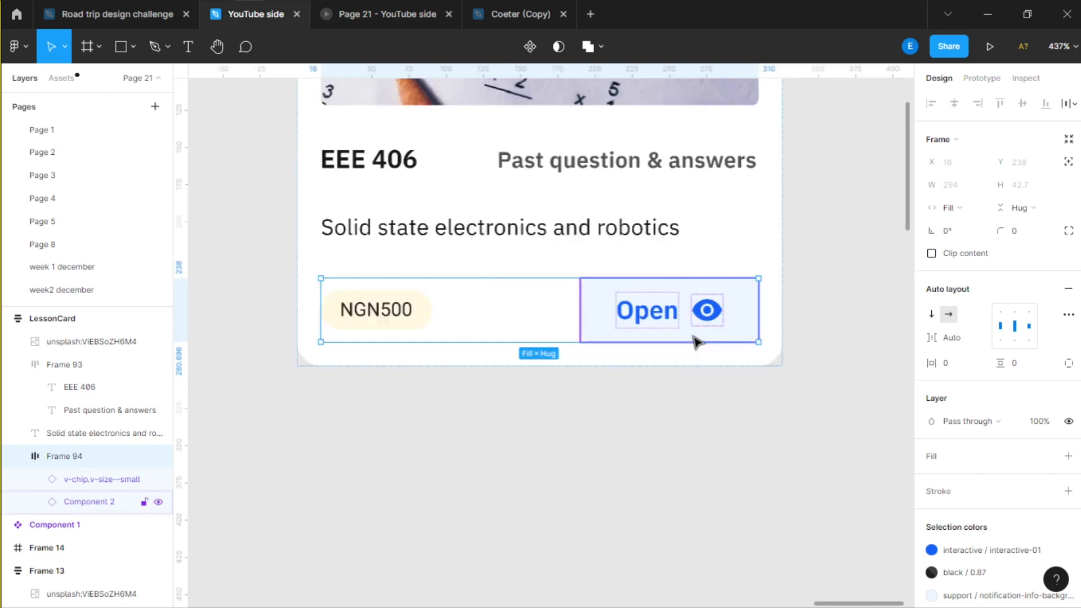
scroll(620, 360, "up", 3)
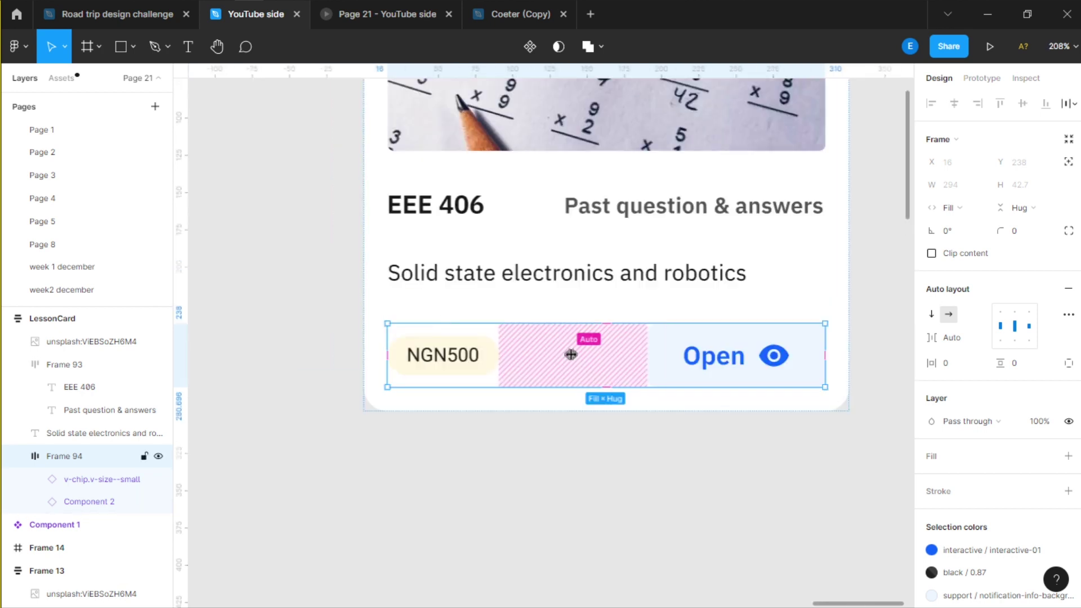
scroll(635, 357, "down", 2)
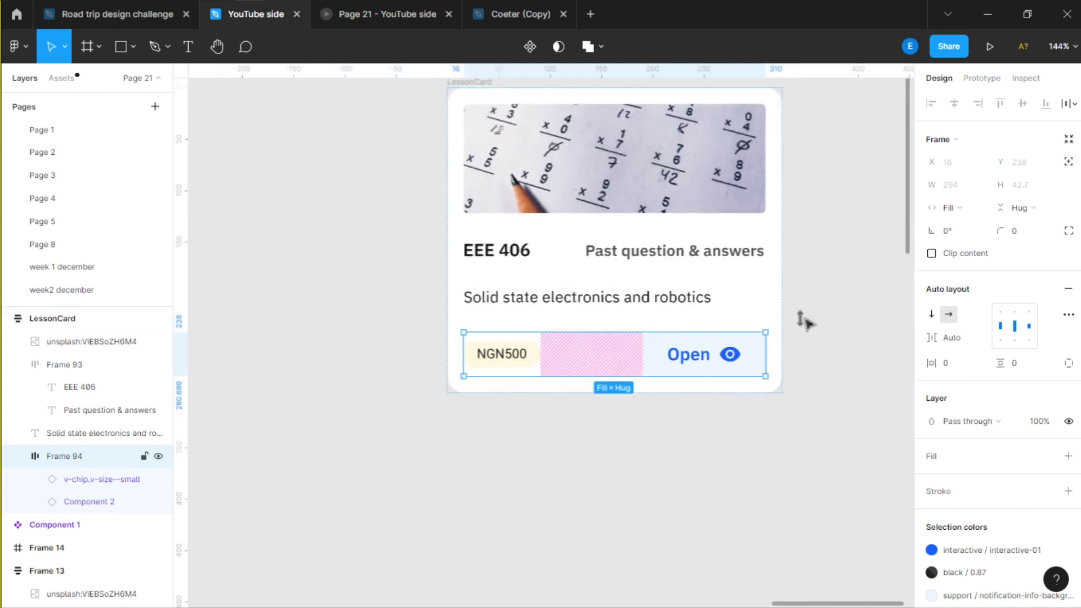
left_click(833, 409)
scroll(768, 287, "down", 4)
scroll(708, 400, "up", 2)
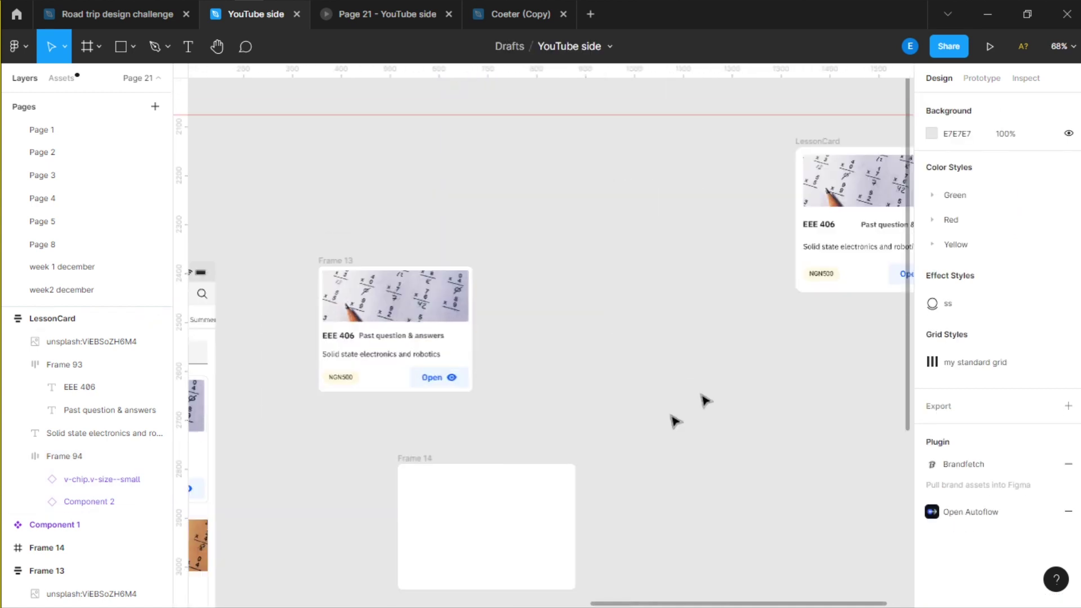
scroll(637, 371, "right", 5)
scroll(598, 324, "up", 3)
Step: Try resizing LessonCard horizontally to test its layout, and select the row containing EEE 406 and Past question & answers
left_click(397, 134)
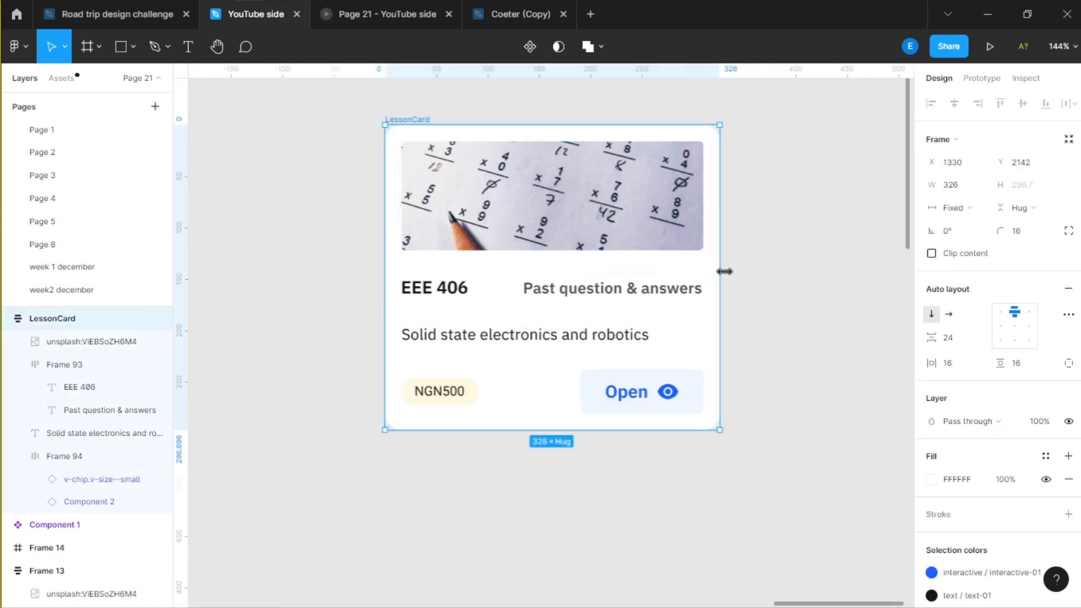
left_click_drag(724, 272, 718, 363)
left_click(534, 287)
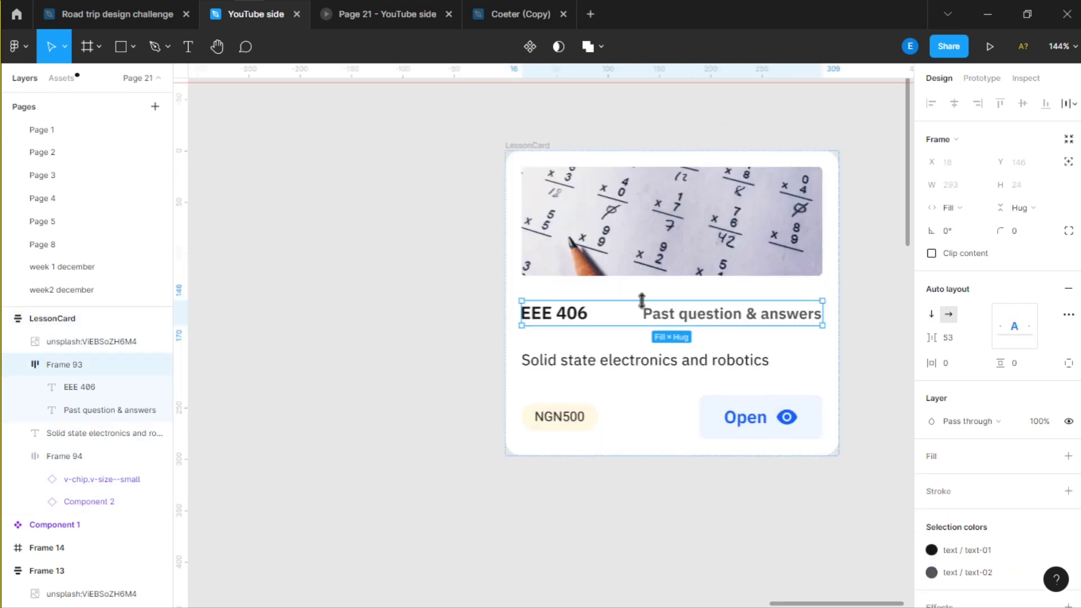
scroll(662, 317, "up", 3)
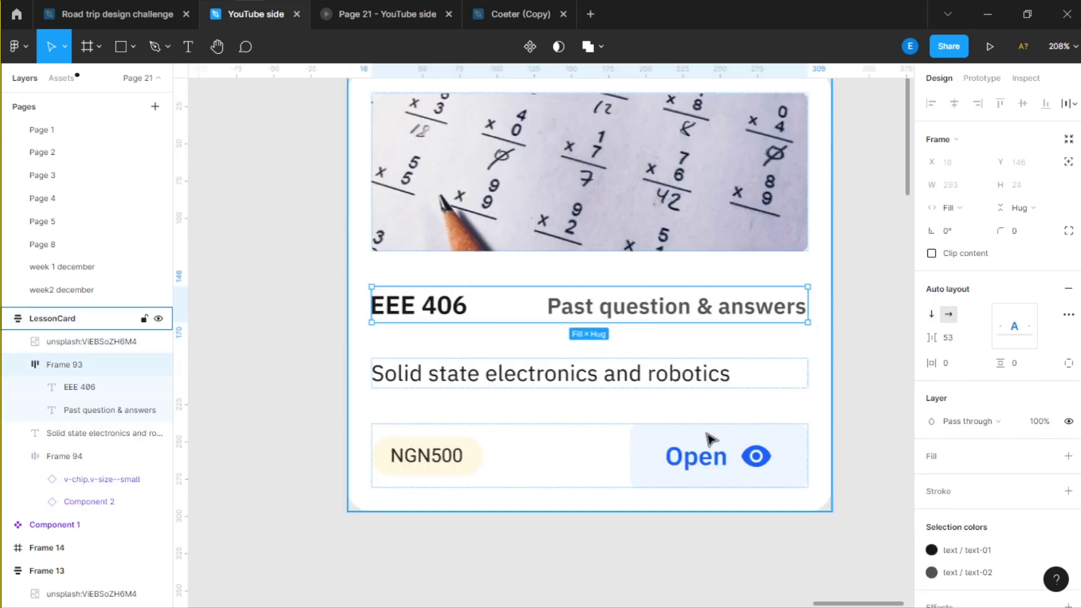
scroll(714, 338, "right", 1)
scroll(713, 325, "right", 3)
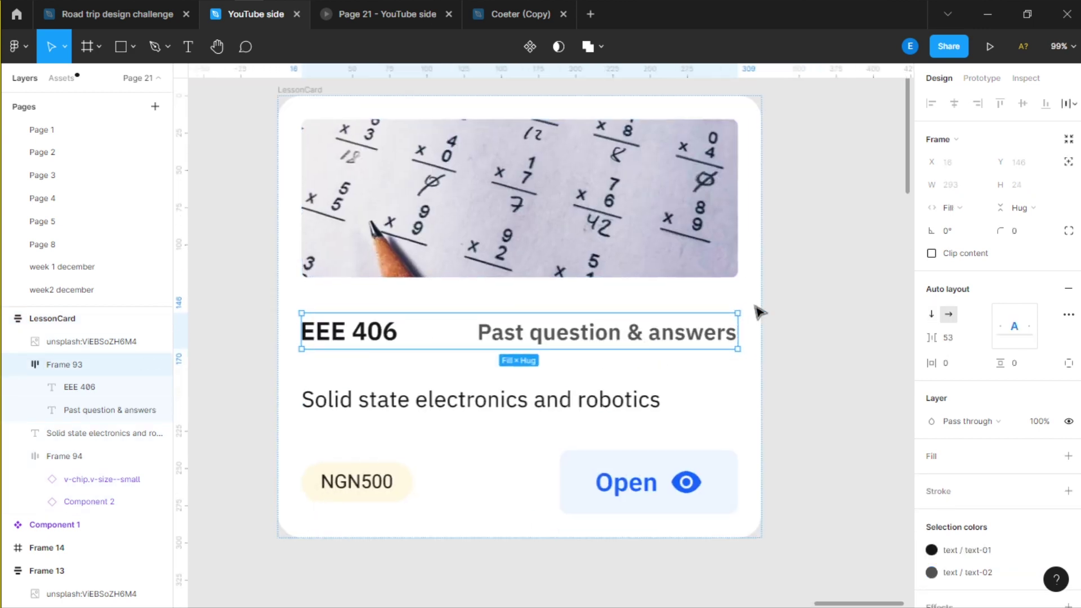
Step: Narrow LessonCard to a width of 255 to test how its contents respond
left_click(759, 298)
left_click_drag(761, 293, 657, 314)
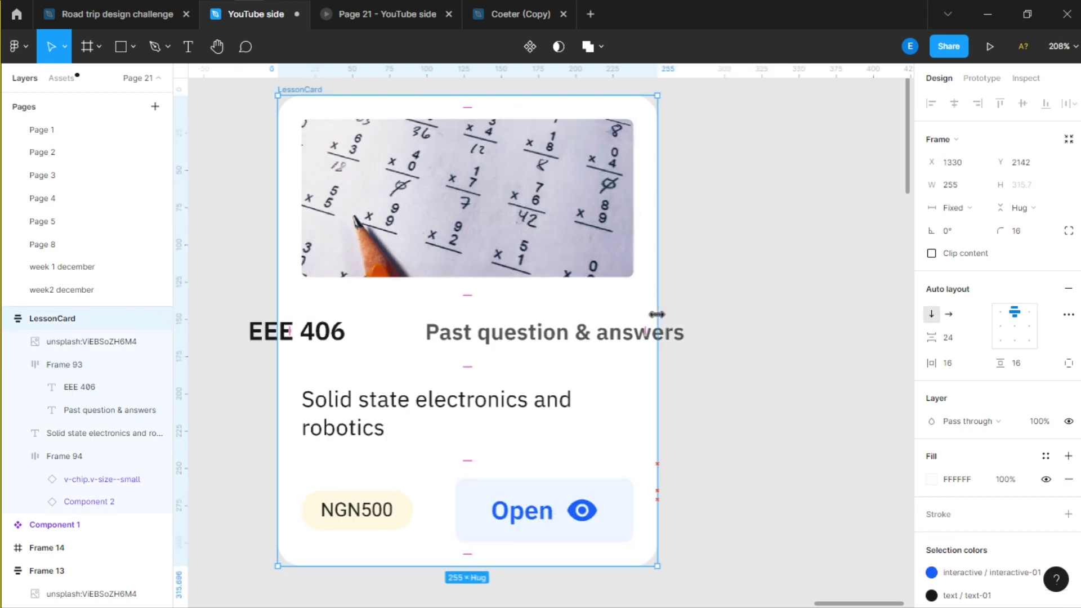
Step: Keep EEE 406 hugging its contents horizontally, and set the Past question & answers text beside it to fill its container
scroll(563, 316, "left", 3)
double_click(397, 314)
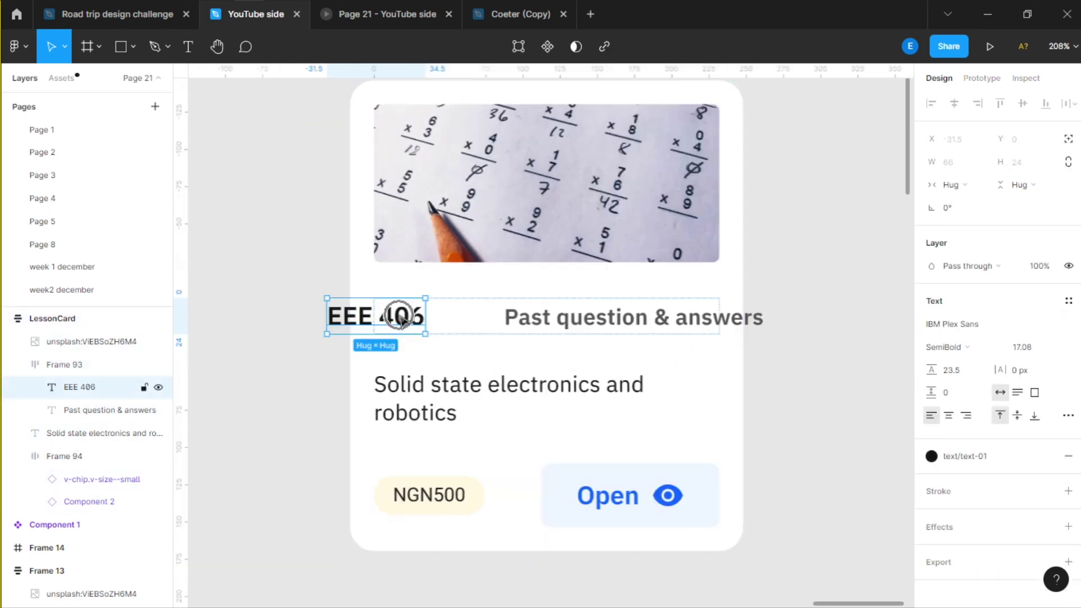
left_click(959, 184)
left_click(972, 186)
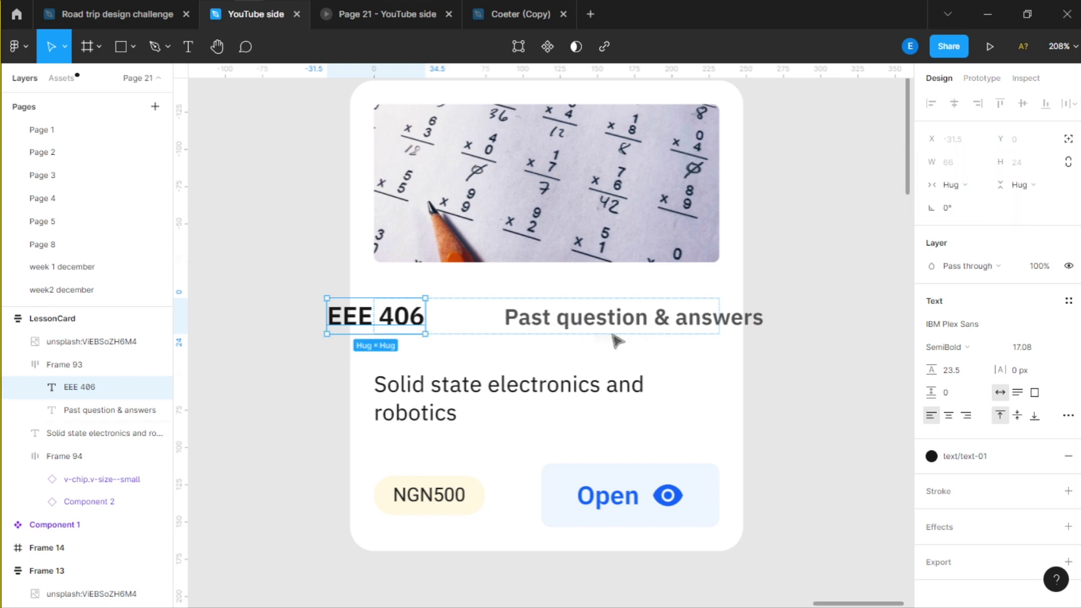
left_click(466, 316)
left_click(566, 331)
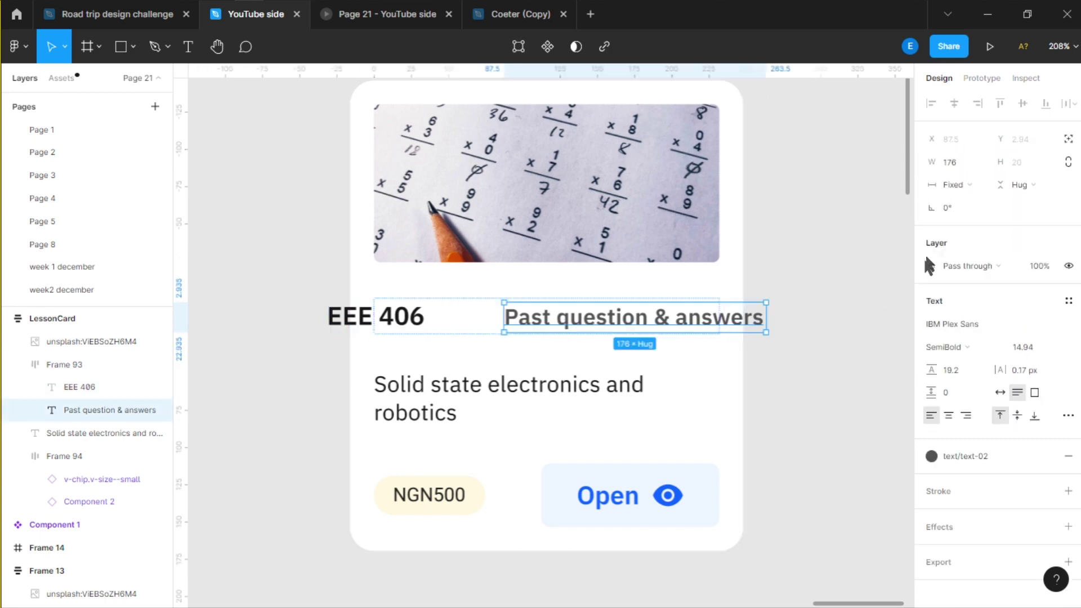
left_click(957, 185)
left_click(972, 219)
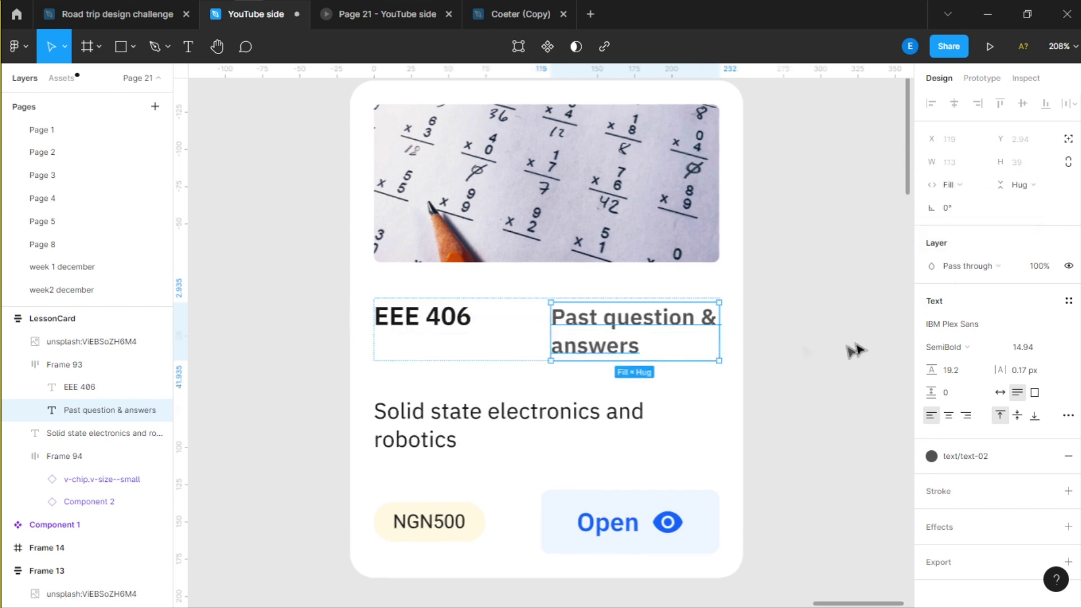
Step: Narrow LessonCard to a width of 194 to test how the EEE 406 row responds
left_click(486, 355)
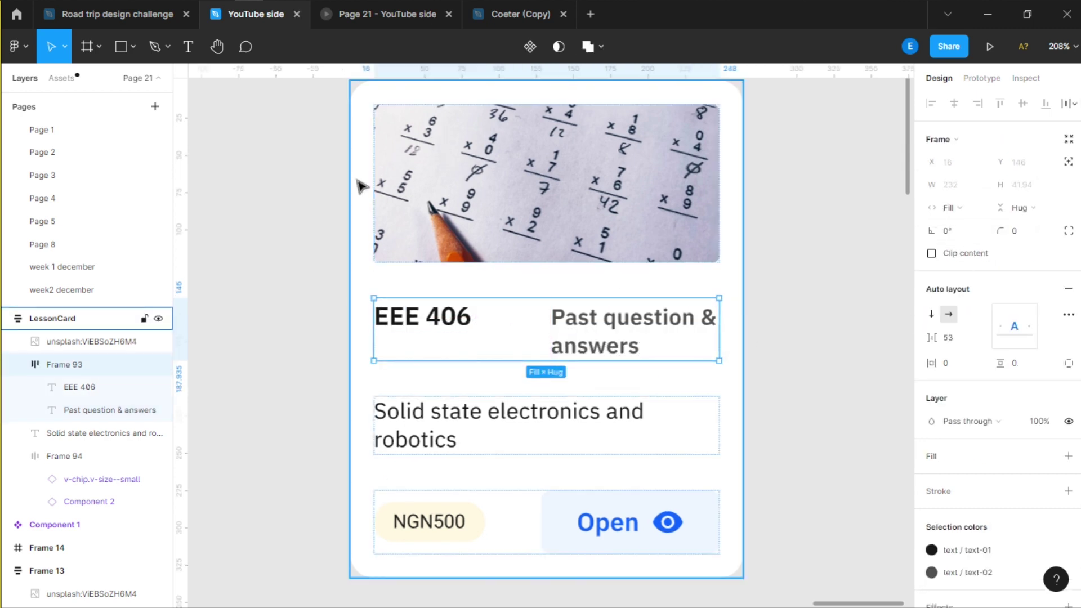
scroll(362, 183, "down", 5)
left_click(362, 125)
left_click_drag(548, 213, 492, 278)
scroll(461, 275, "left", 2)
scroll(473, 251, "up", 5)
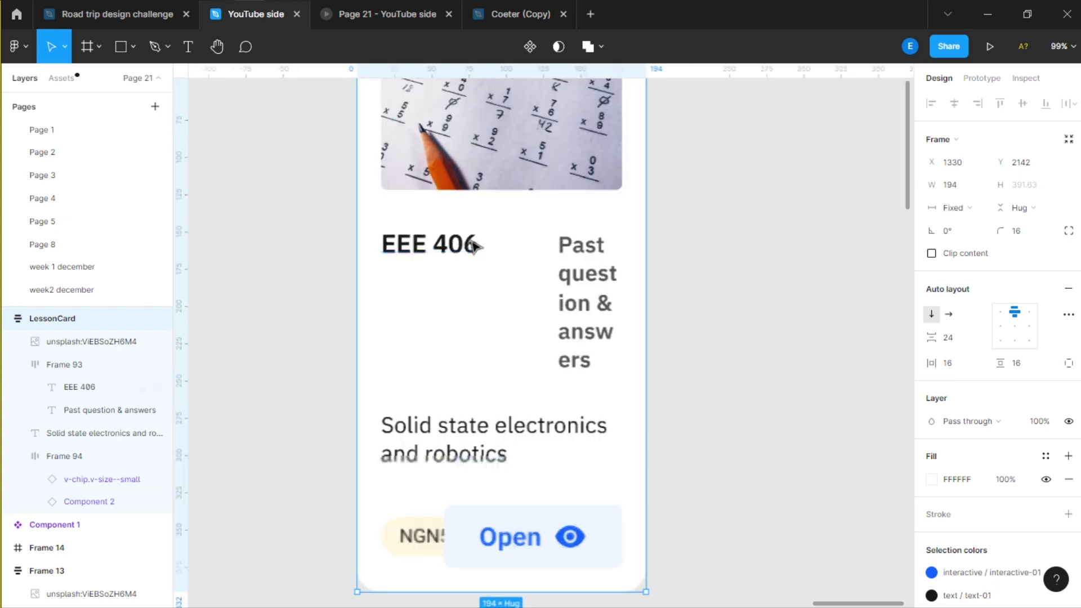
Step: Set the spacing between EEE 406 and Past question & answers in their row to 8
double_click(473, 250)
left_click(516, 262)
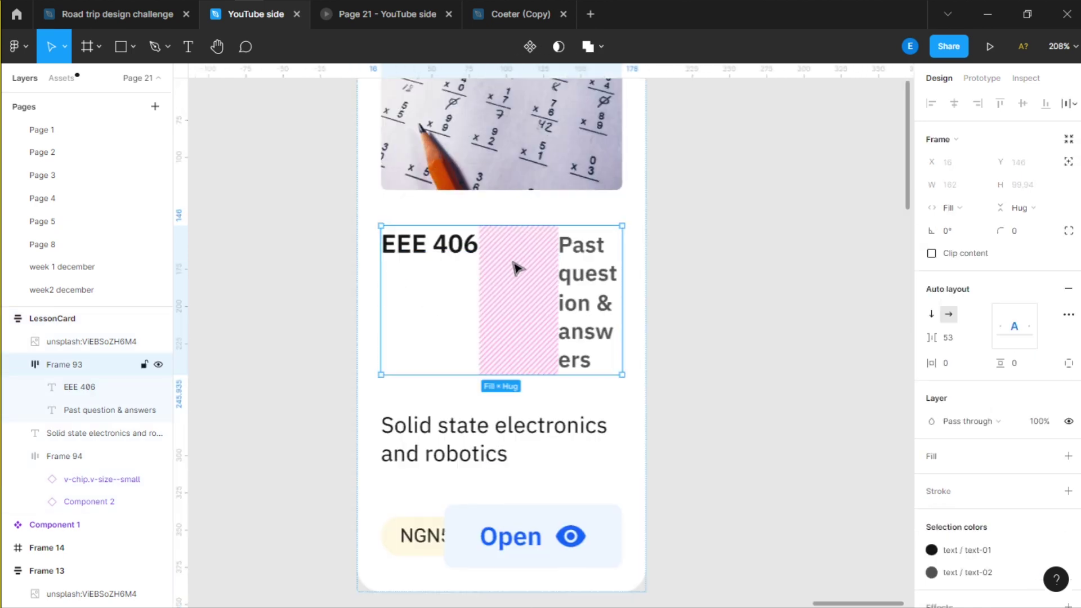
left_click(964, 345)
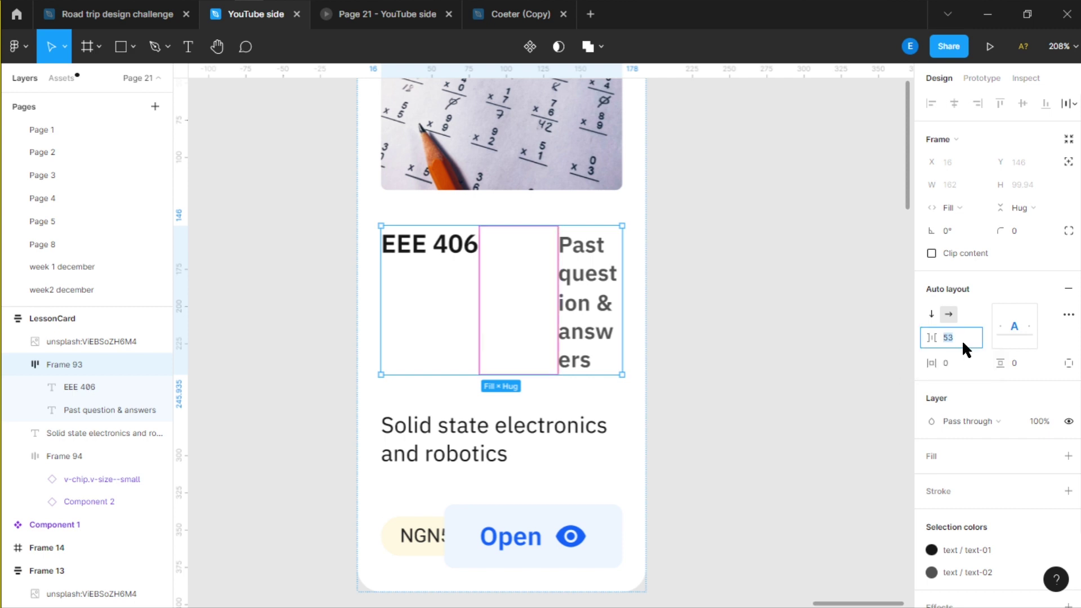
type("8")
key("Return")
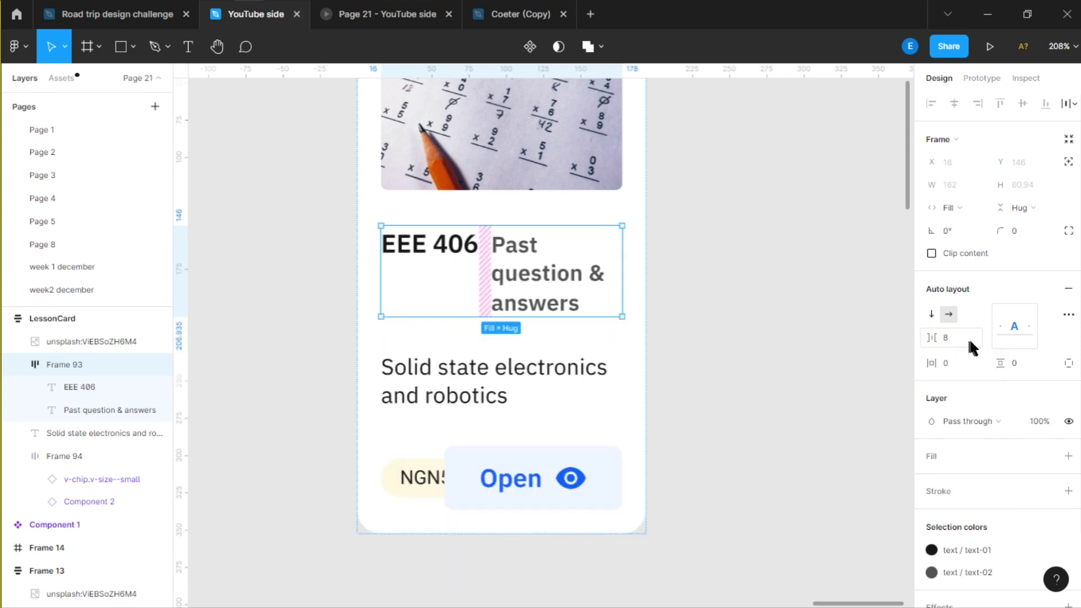
Step: Change the spacing mode of the EEE 406 row to Space between in the advanced layout settings
left_click(1068, 314)
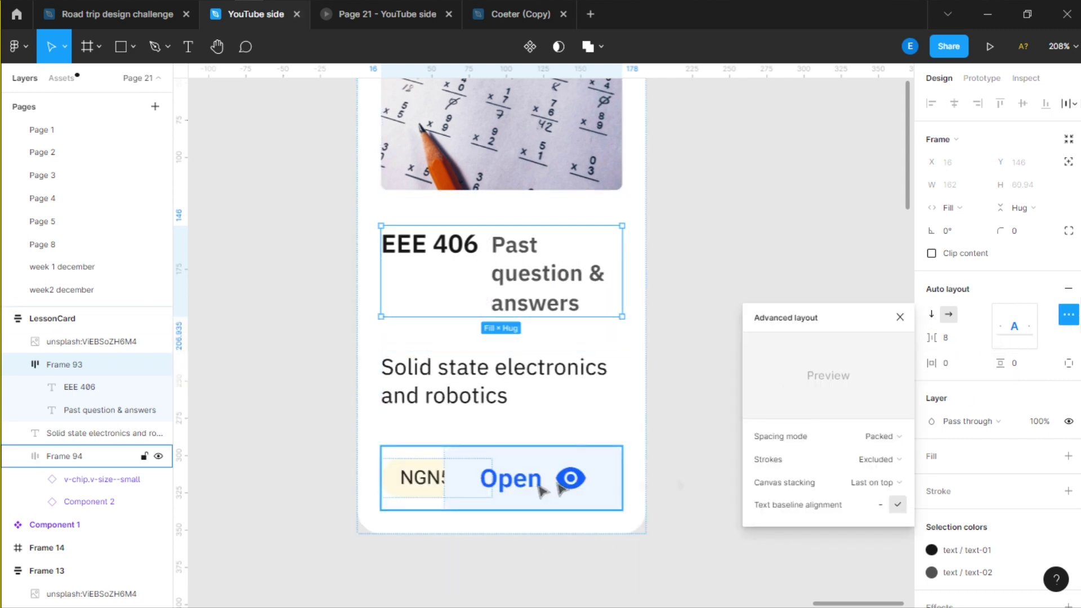
left_click(879, 437)
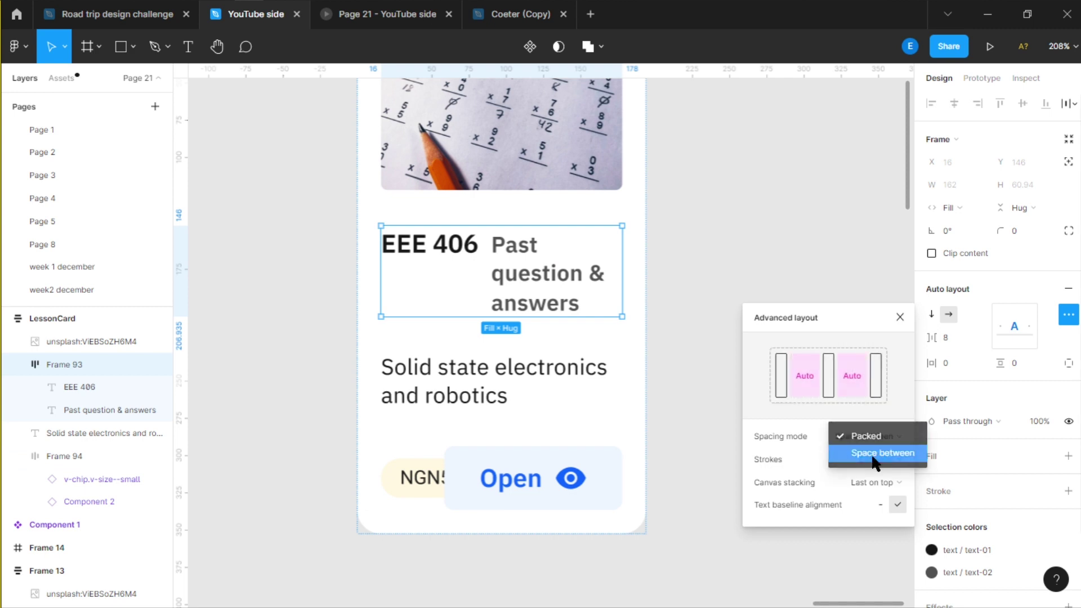
left_click(874, 454)
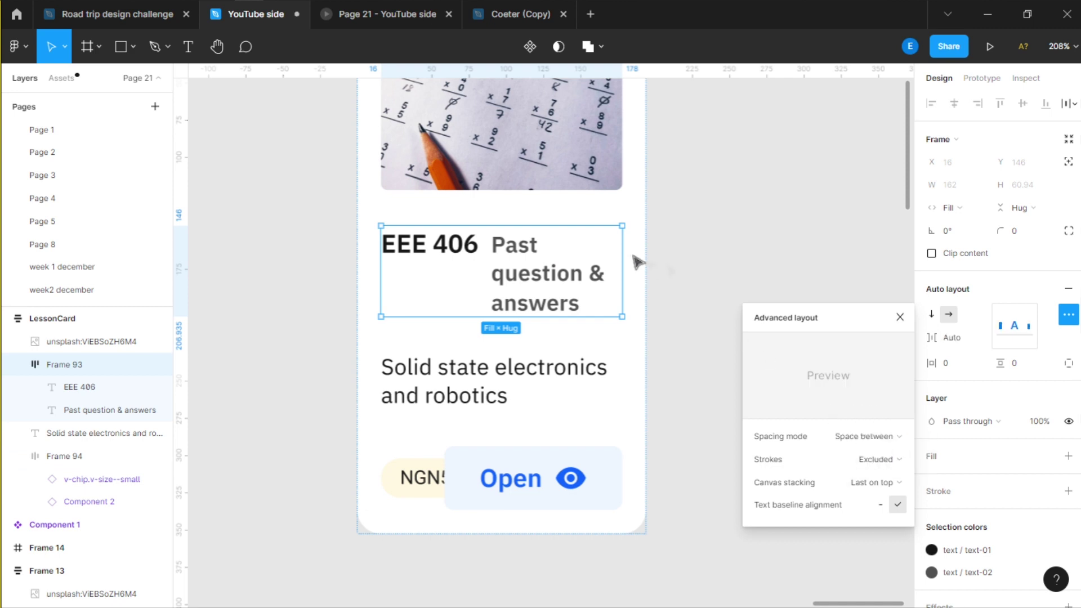
left_click(901, 317)
Step: Widen LessonCard to a width of 291 to test its contents
scroll(589, 332, "down", 5)
left_click(498, 169)
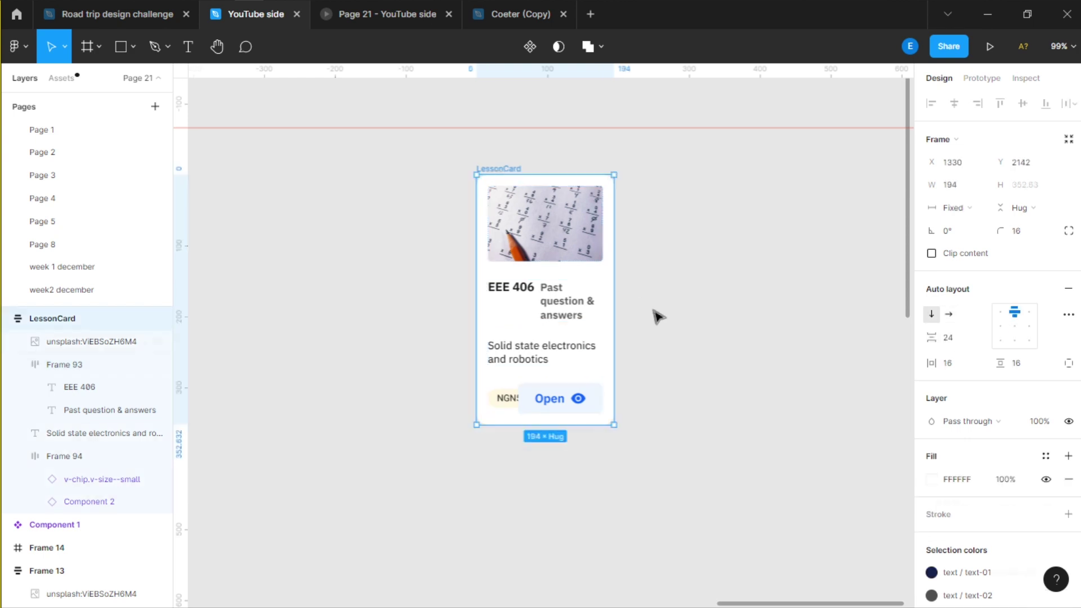
left_click_drag(617, 298, 683, 321)
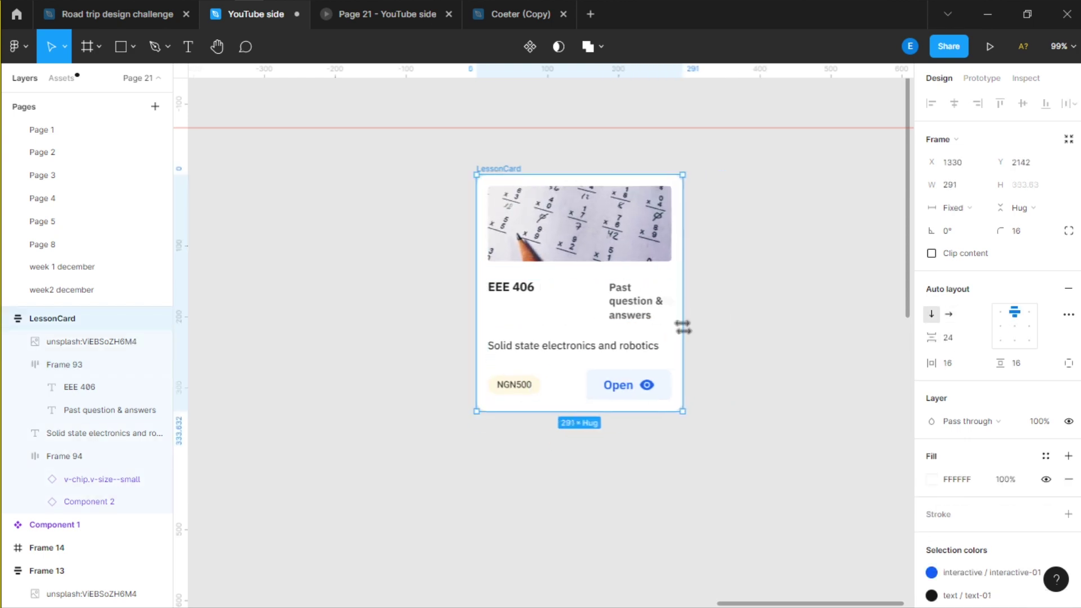
Step: Set the Past question & answers text back to filling its container horizontally, and select its row to check the layout
scroll(634, 311, "up", 3)
double_click(634, 313)
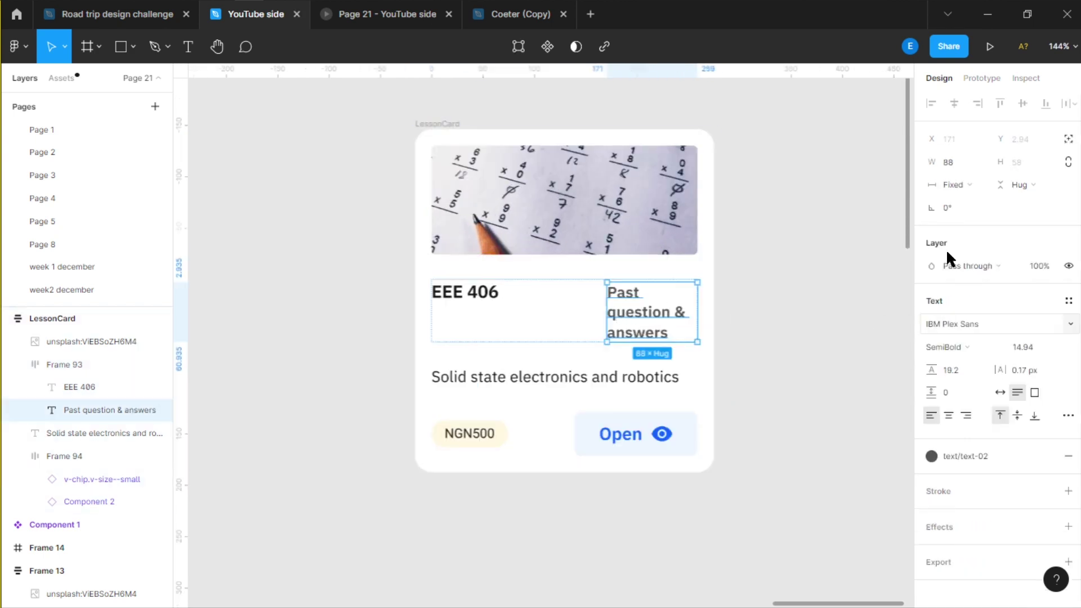
left_click(953, 184)
left_click(967, 218)
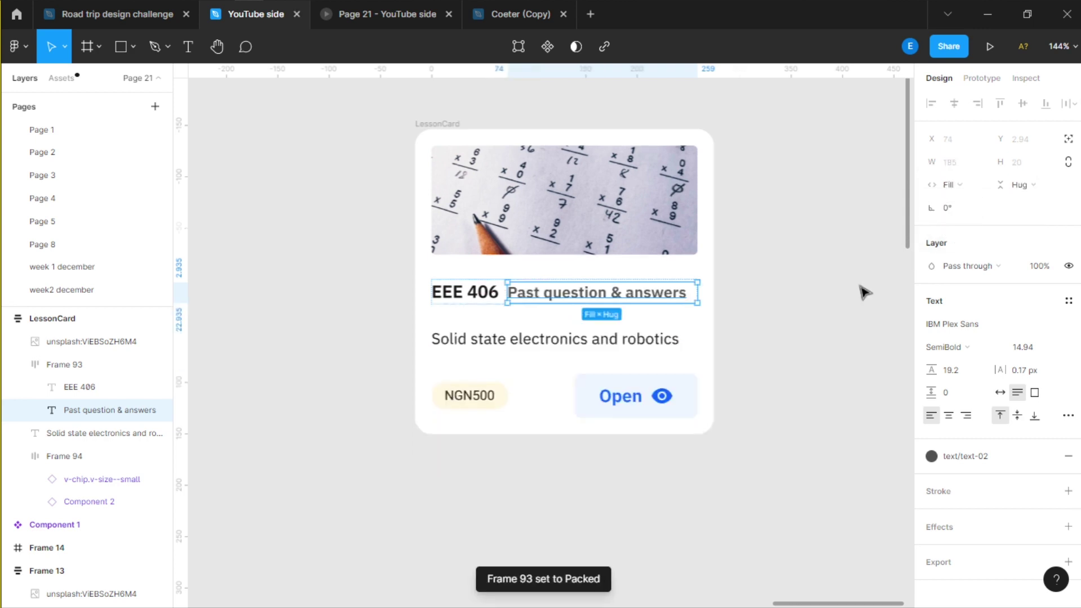
left_click(853, 328)
left_click(493, 306)
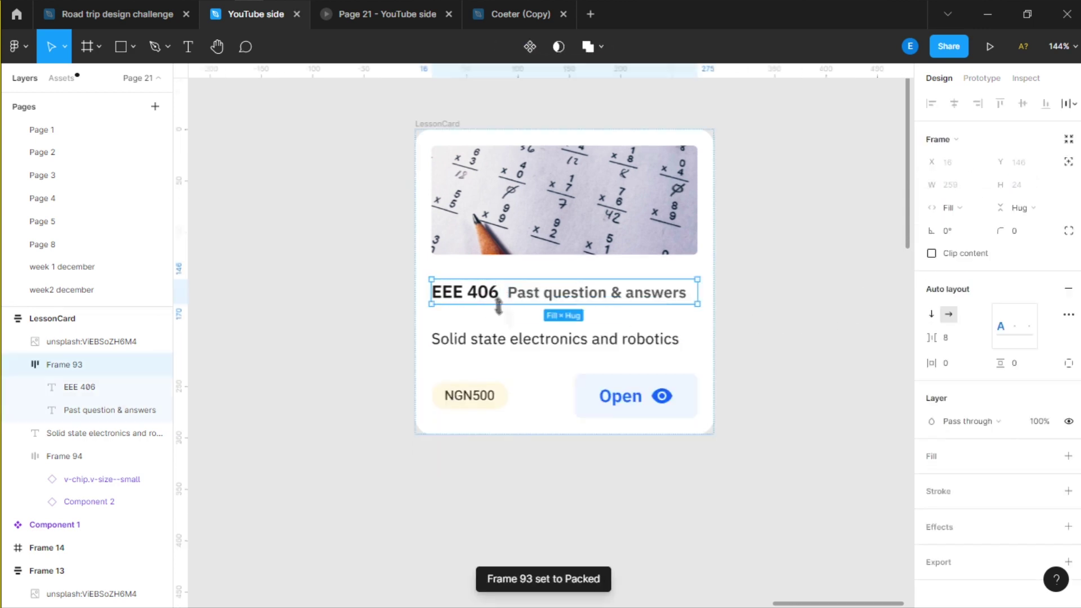
Step: Resize LessonCard narrower to a width of 232 to test how the title row wraps
left_click(442, 140)
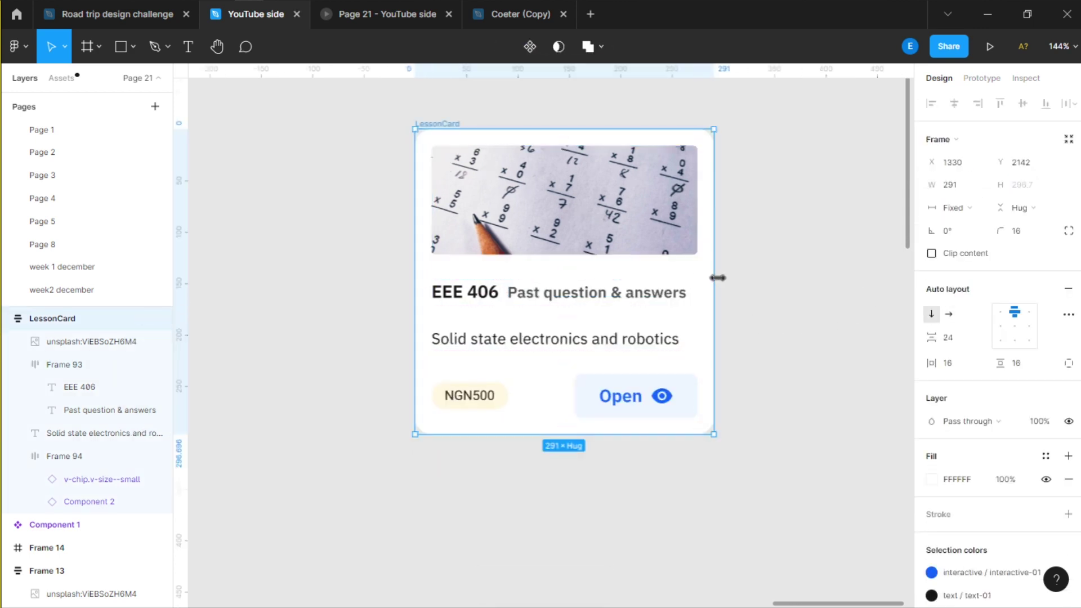
left_click_drag(715, 277, 704, 304)
left_click_drag(620, 315, 655, 296)
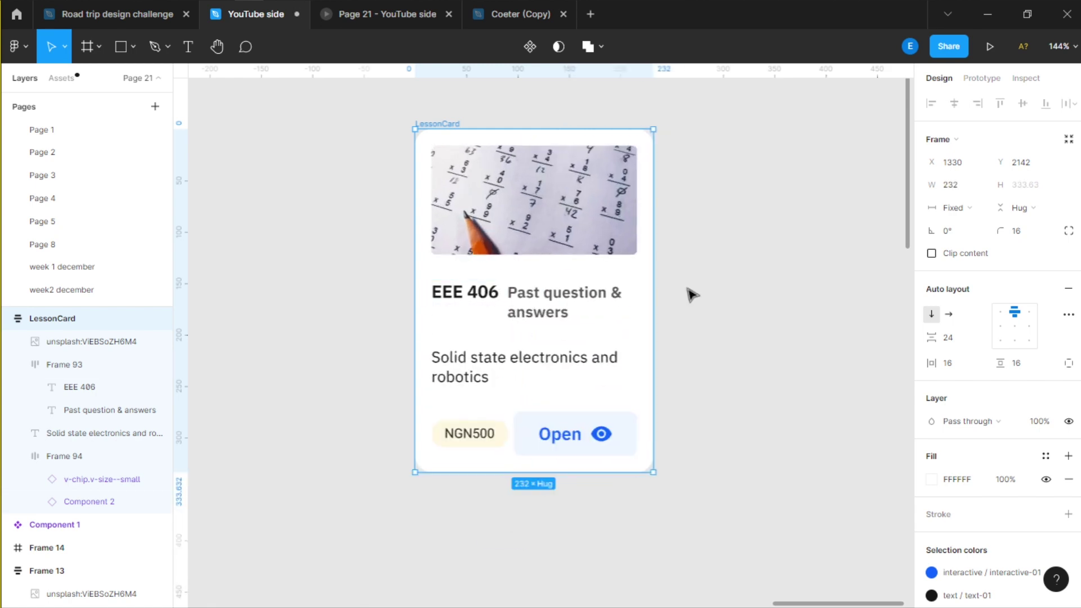
Step: Place a duplicate of the EEE 406 row on the empty canvas beside LessonCard
left_click(559, 313)
left_click_drag(488, 316, 736, 301)
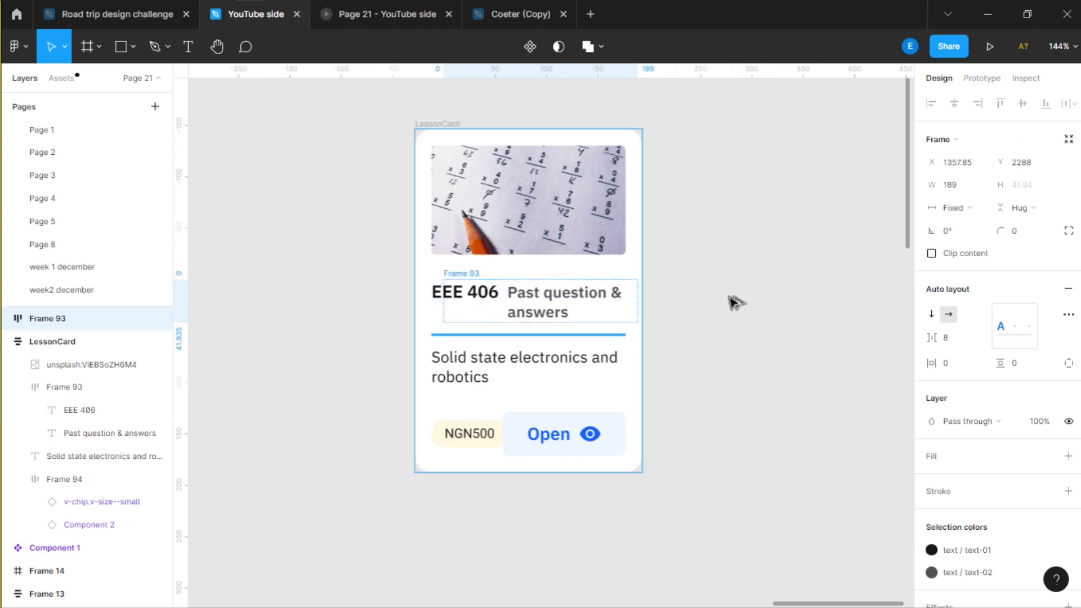
Step: Try to move the Past question & answers text below EEE 406 in the duplicated row, and undo the move
scroll(642, 324, "up", 3)
double_click(641, 325)
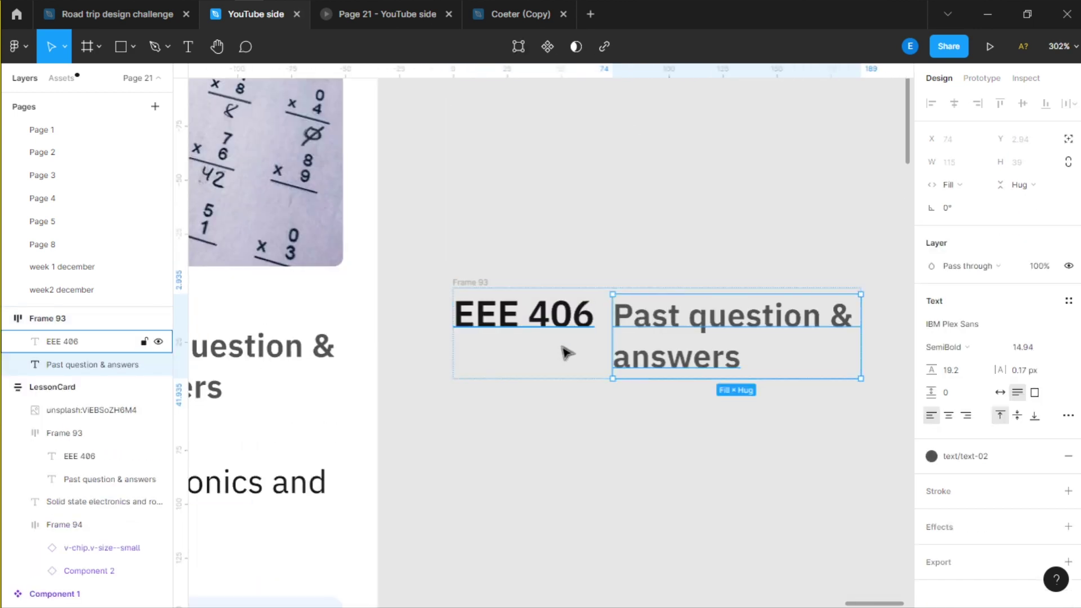
left_click(524, 308)
scroll(661, 315, "down", 3)
left_click(672, 332)
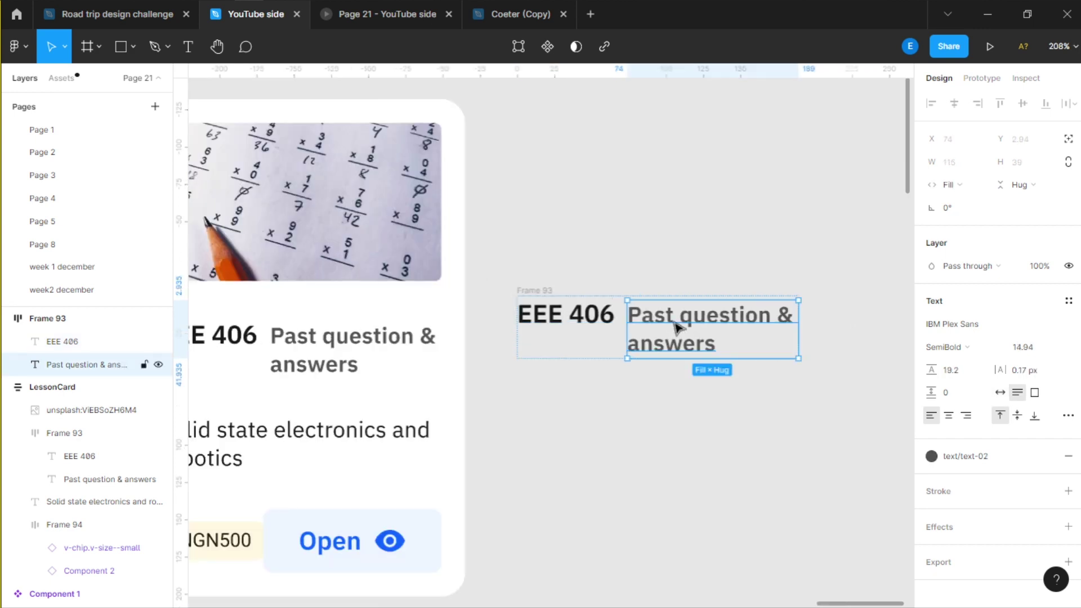
left_click_drag(676, 327, 569, 386)
key("ctrl+z")
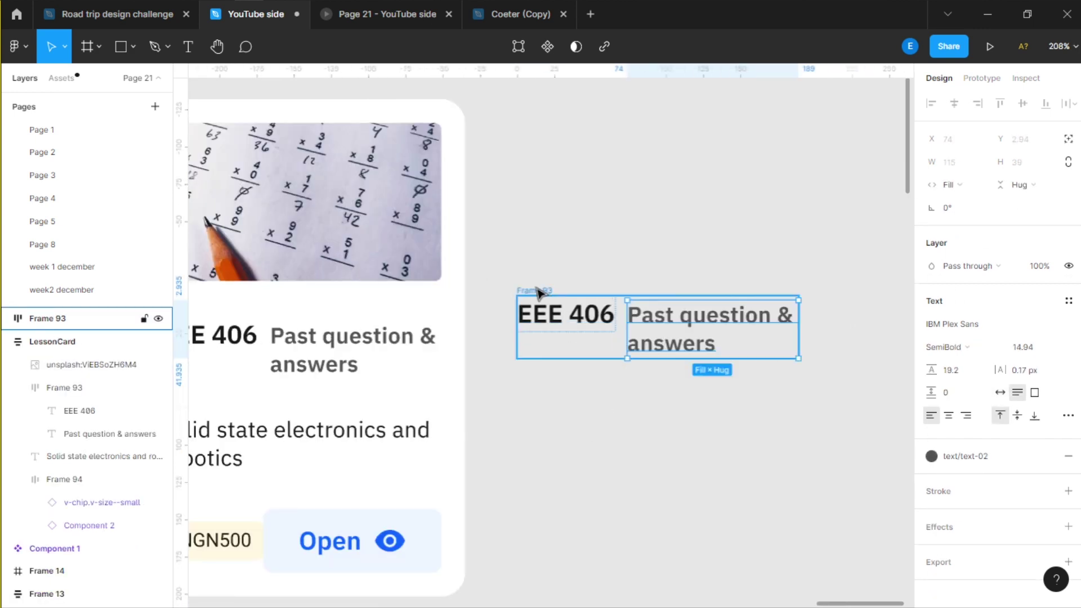
Step: Switch the duplicated row to vertical auto layout with Space between spacing, and align its contents to the left
left_click(540, 292)
left_click(933, 314)
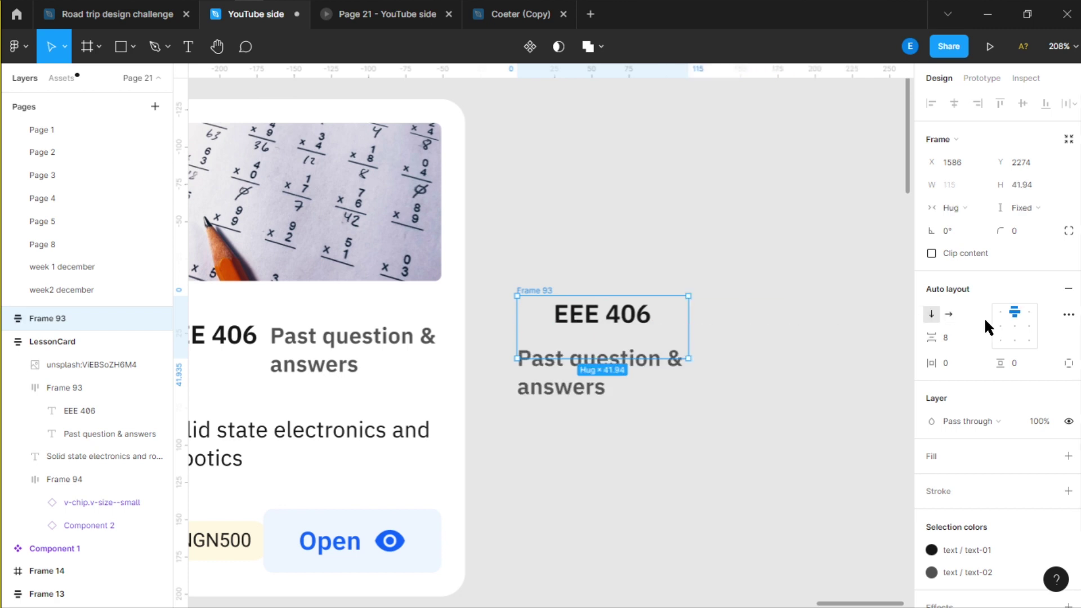
left_click(1068, 316)
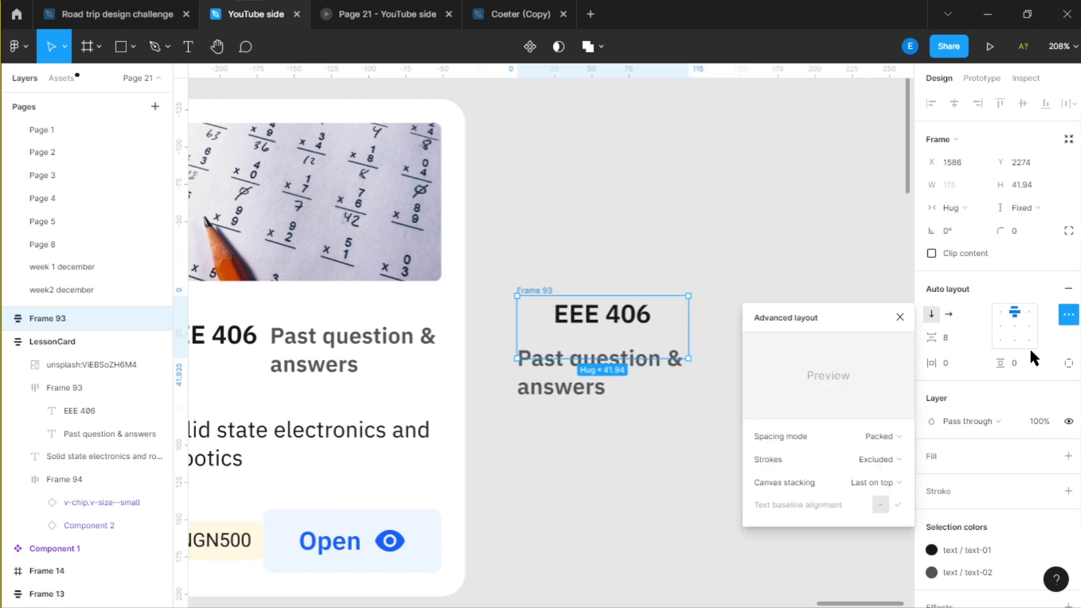
left_click(878, 437)
left_click(867, 451)
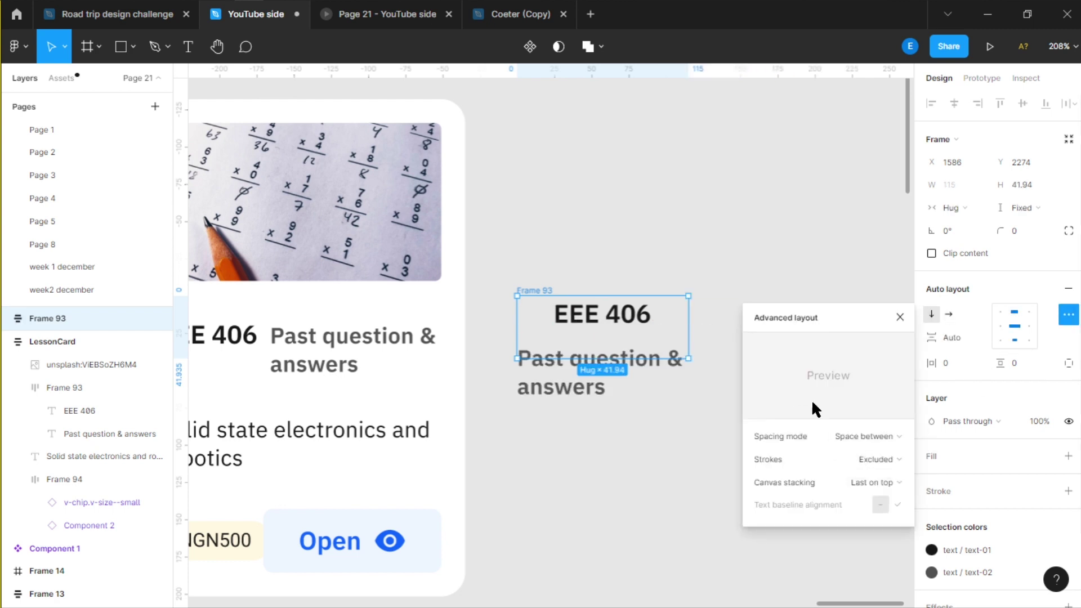
left_click(1002, 332)
left_click(1001, 333)
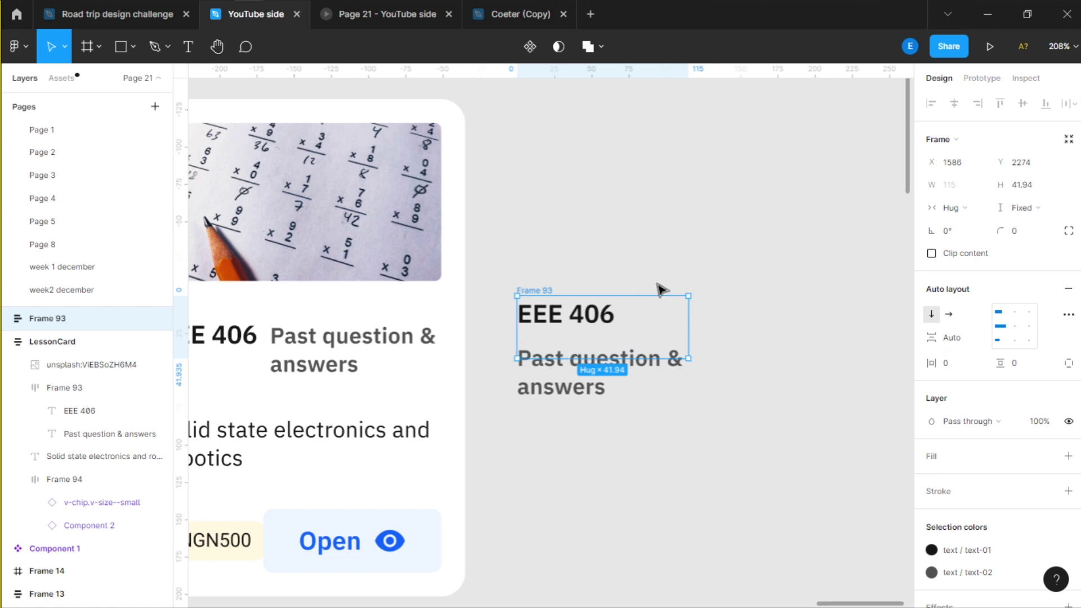
Step: Set the vertical resizing of the stacked Past question & answers text and of its parent frame to hug contents
left_click(666, 335)
left_click(632, 359)
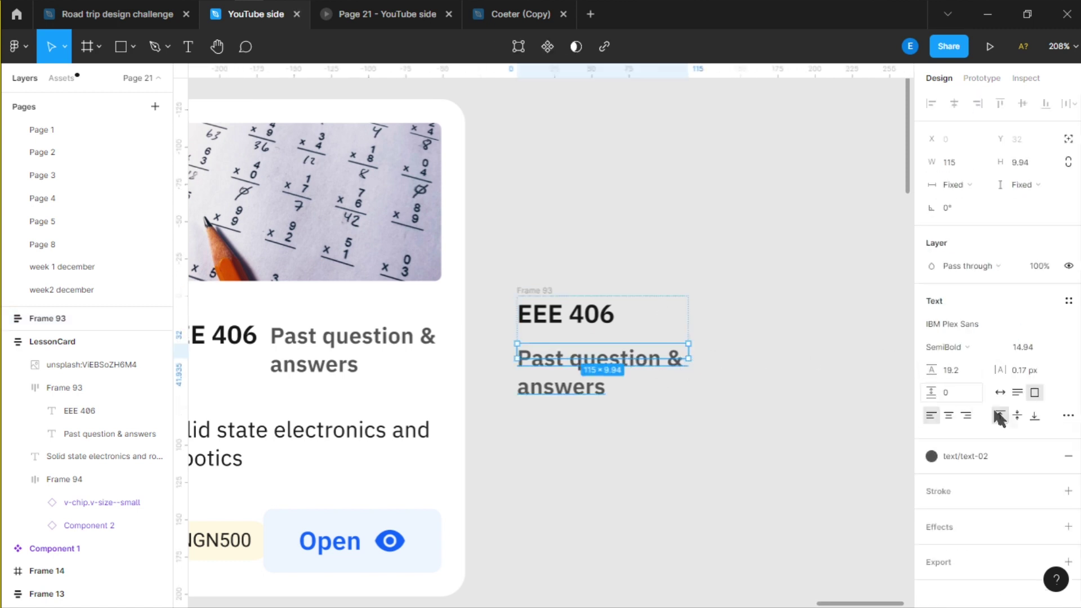
left_click(1020, 186)
left_click(1026, 202)
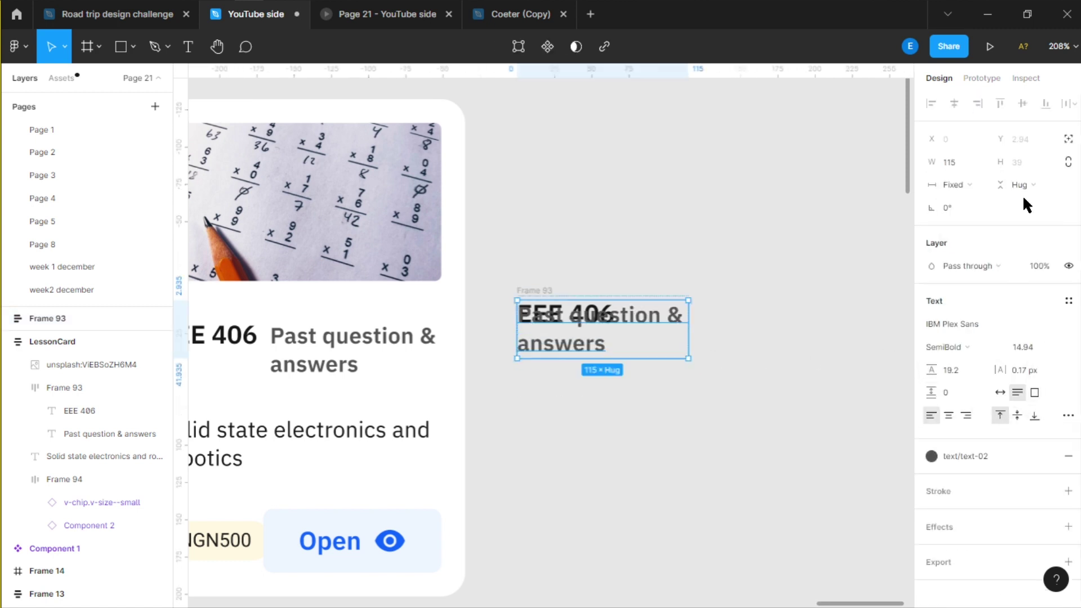
left_click(547, 292)
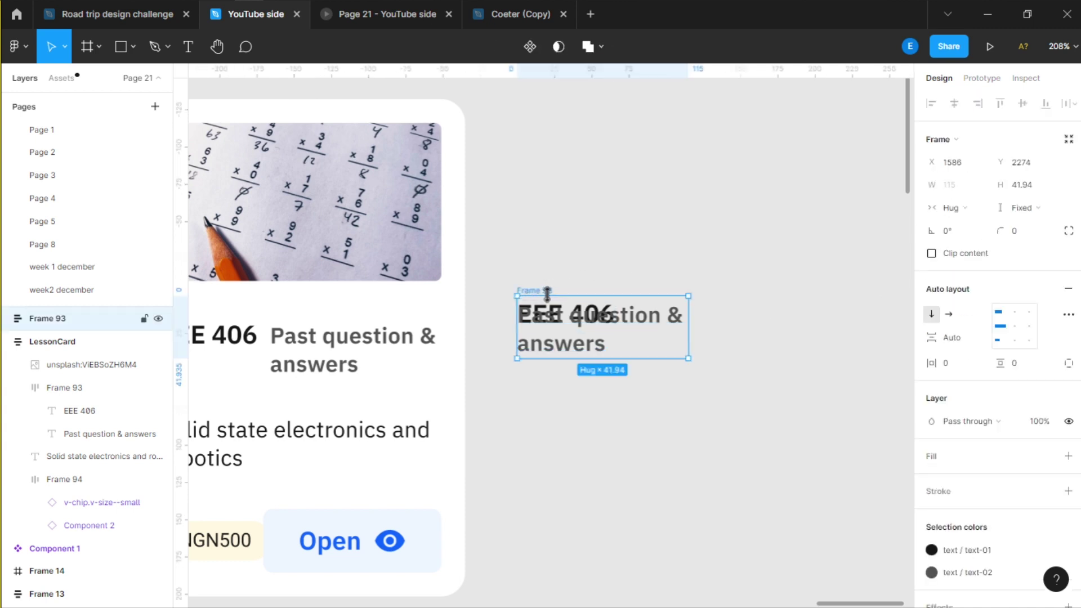
left_click(1035, 212)
left_click(1028, 224)
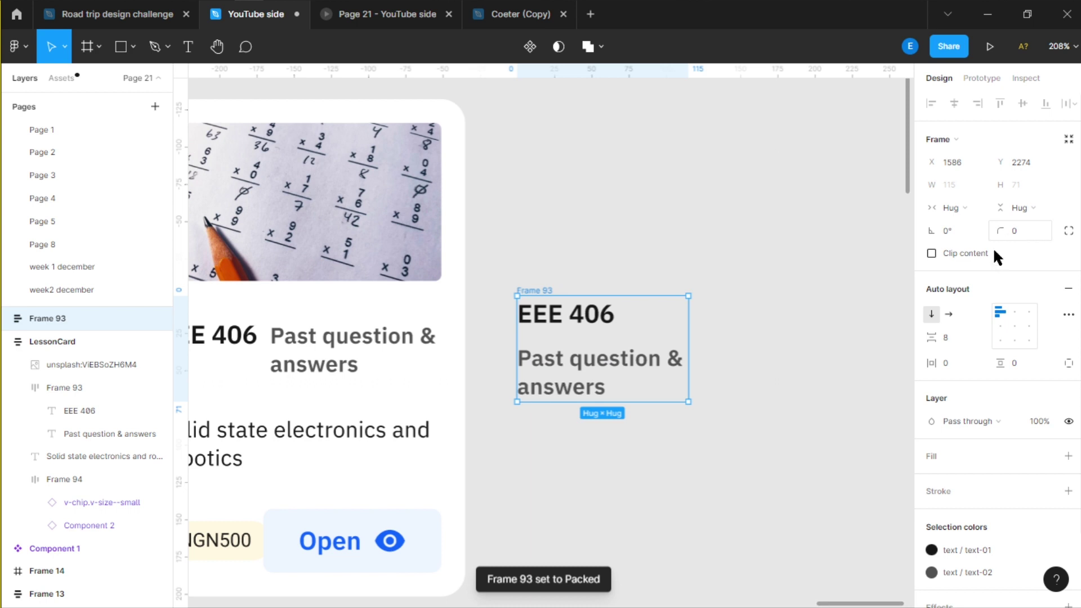
Step: Move the stacked EEE 406 frame into LessonCard, between the original title row and the Solid state electronics and robotics text
left_click(603, 384)
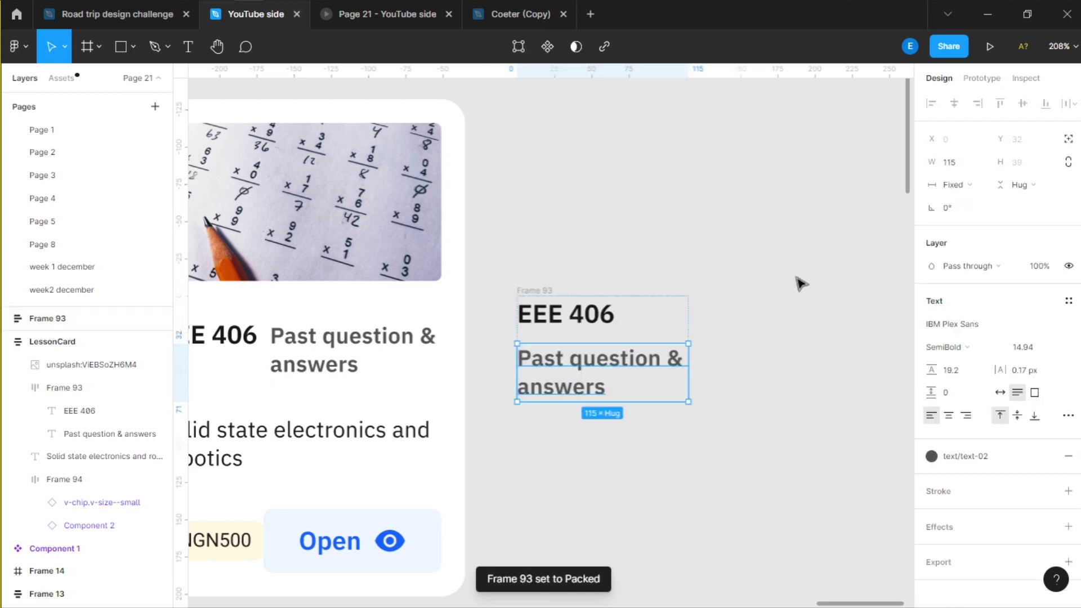
scroll(800, 283, "down", 5)
key("Escape")
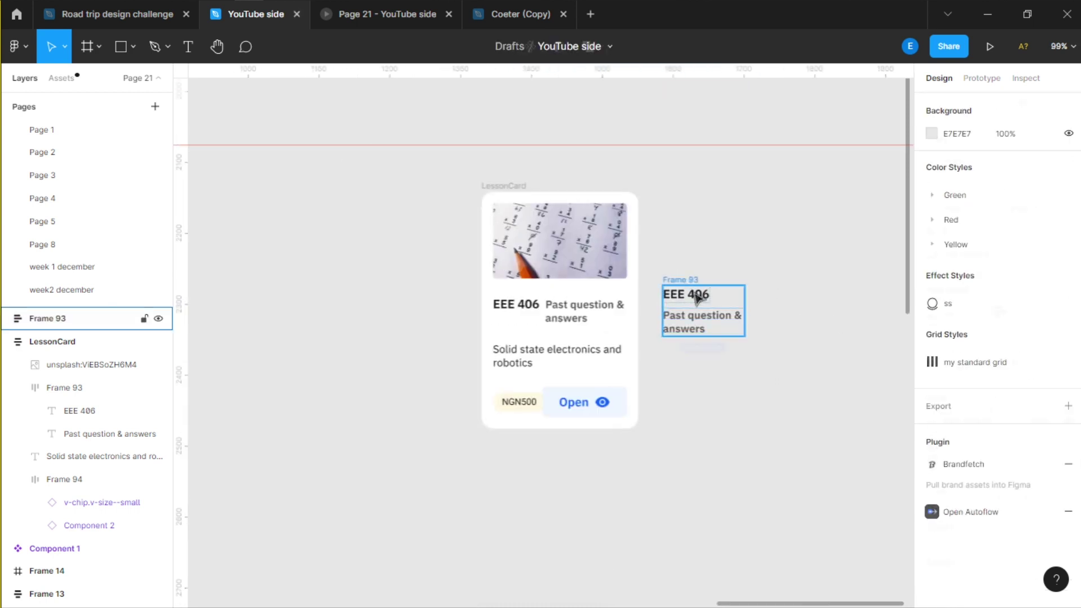
left_click_drag(699, 298, 560, 322)
scroll(570, 355, "up", 3)
key("Escape")
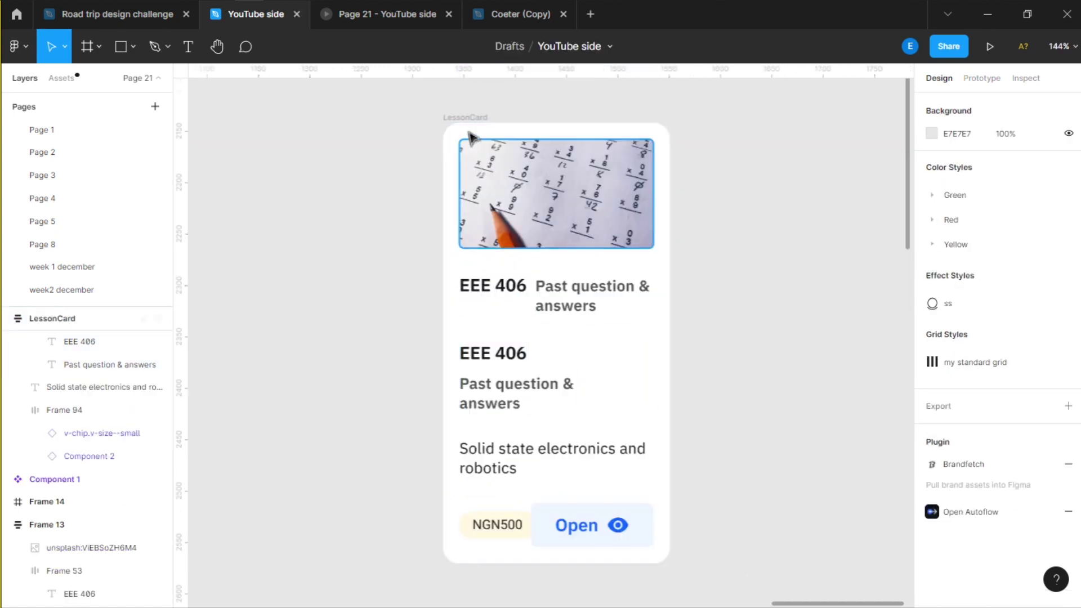
Step: Widen LessonCard and set the stacked Past question & answers text's horizontal resizing to Fill container
left_click(544, 272)
left_click_drag(673, 374, 765, 374)
double_click(521, 386)
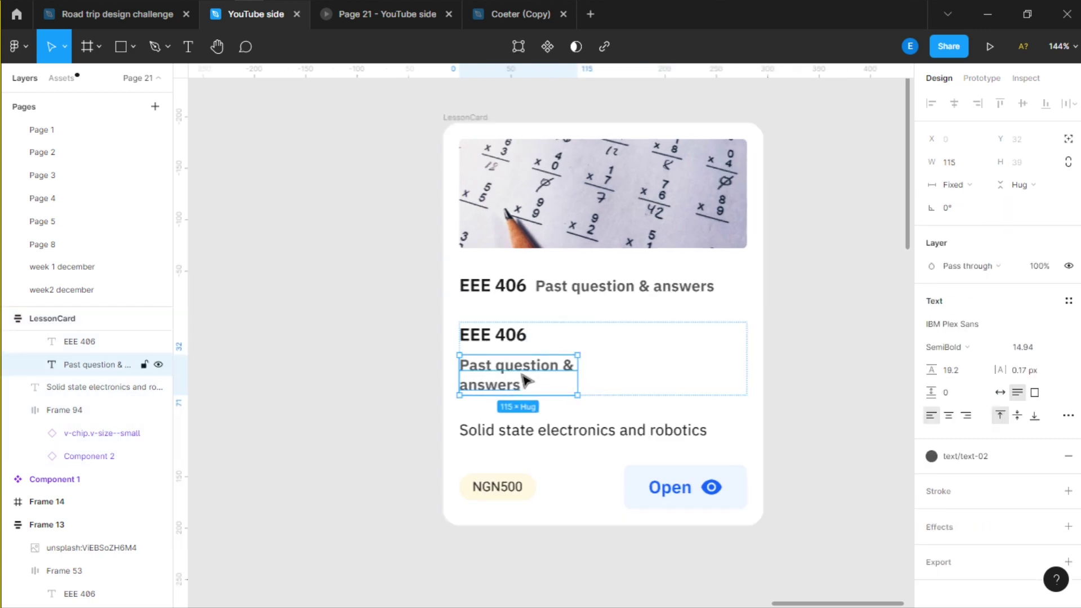
left_click(957, 185)
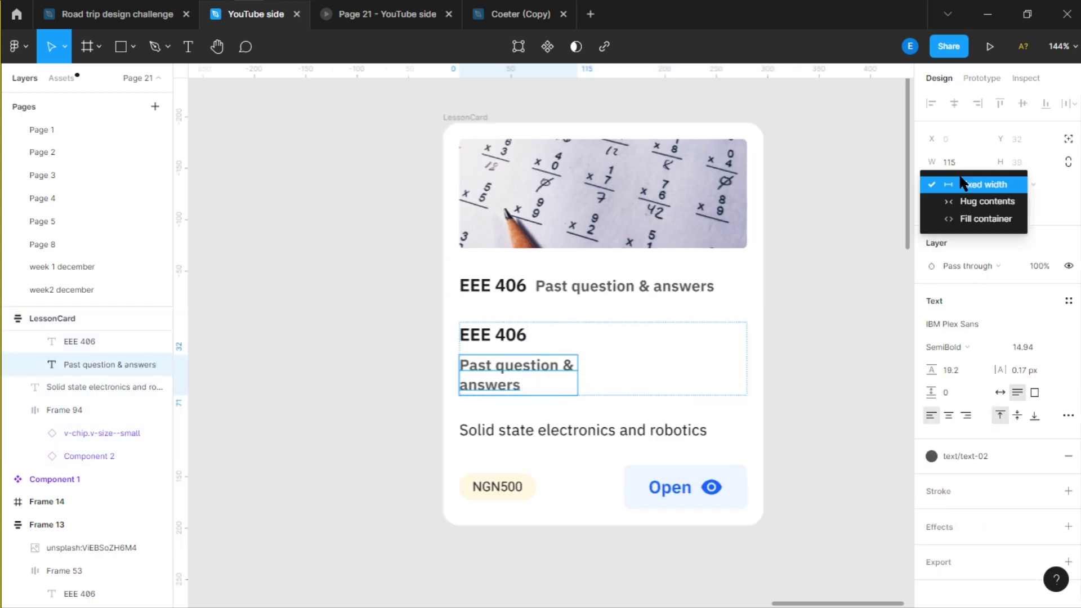
left_click(963, 225)
left_click(633, 345, "shift")
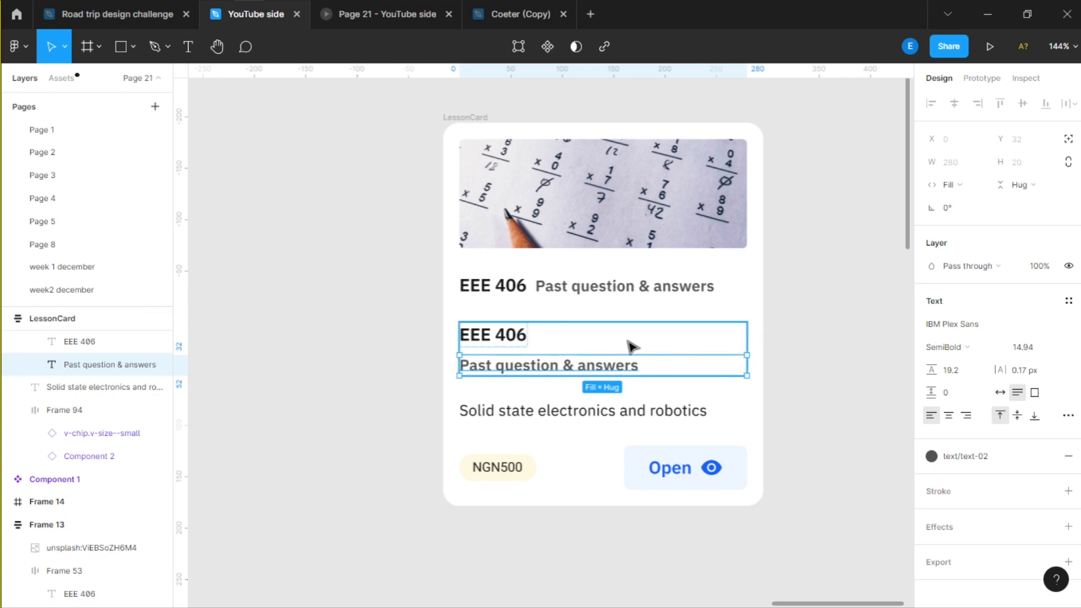
key("shift+a")
left_click(382, 103)
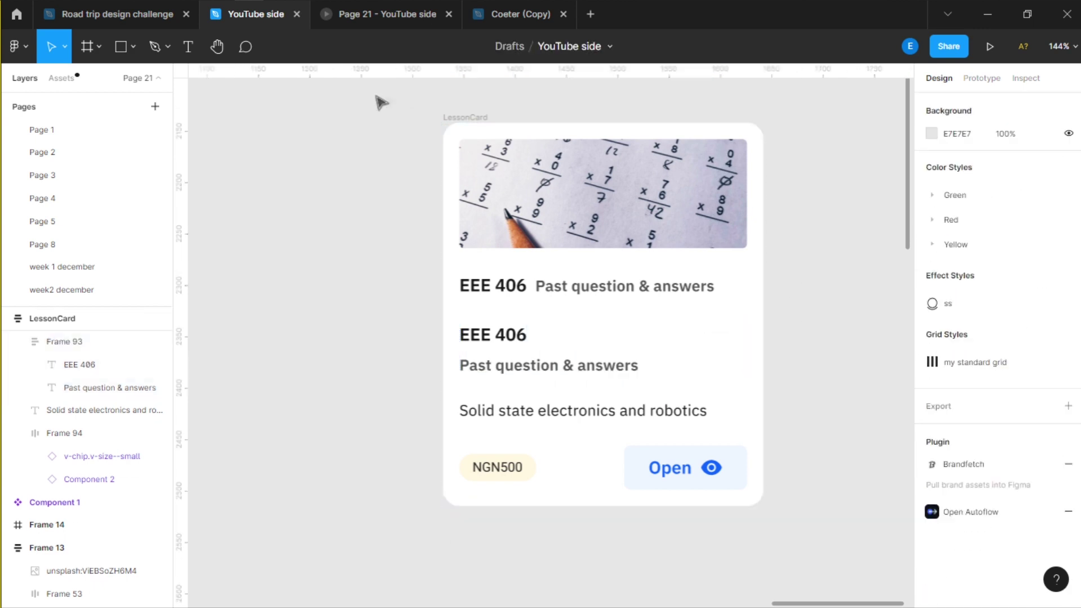
Step: Move the original horizontal EEE 406 title row out of LessonCard onto the canvas above the card
left_click(459, 130)
left_click(508, 290)
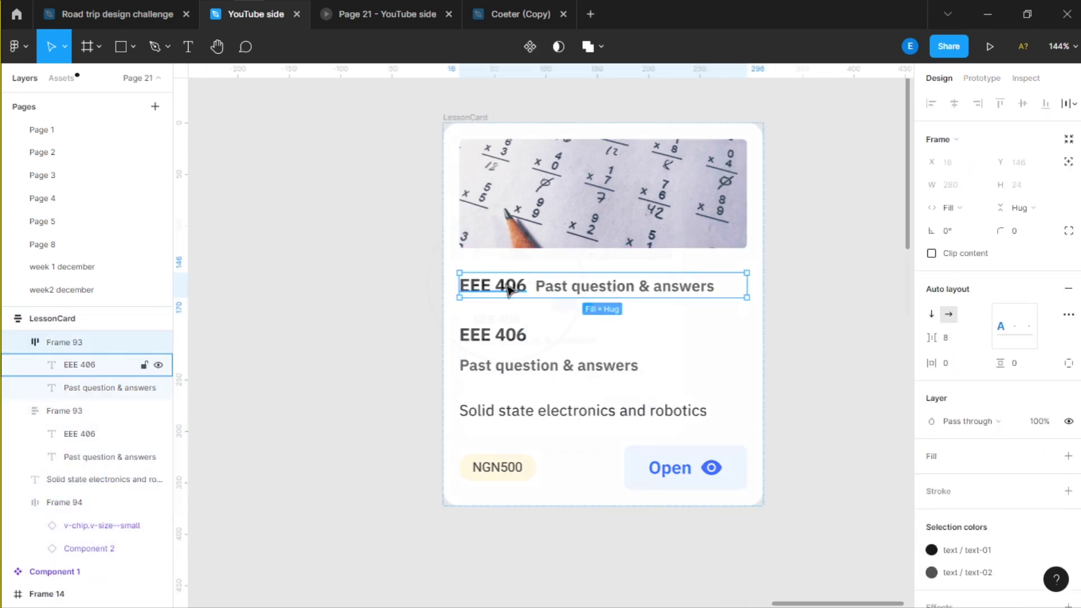
scroll(509, 290, "down", 3)
left_click_drag(508, 290, 555, 134)
Step: Narrow LessonCard to a width of 200 to test how the stacked title and bottom row respond
left_click(465, 199)
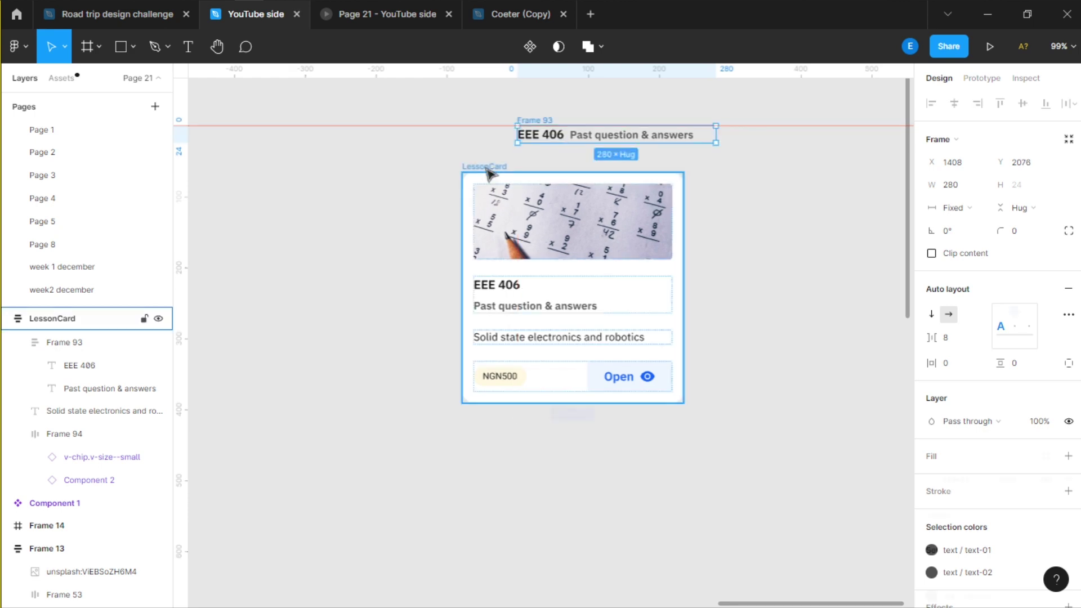
scroll(651, 257, "up", 3)
left_click_drag(789, 295, 583, 387)
scroll(671, 377, "down", 2)
scroll(580, 399, "up", 2)
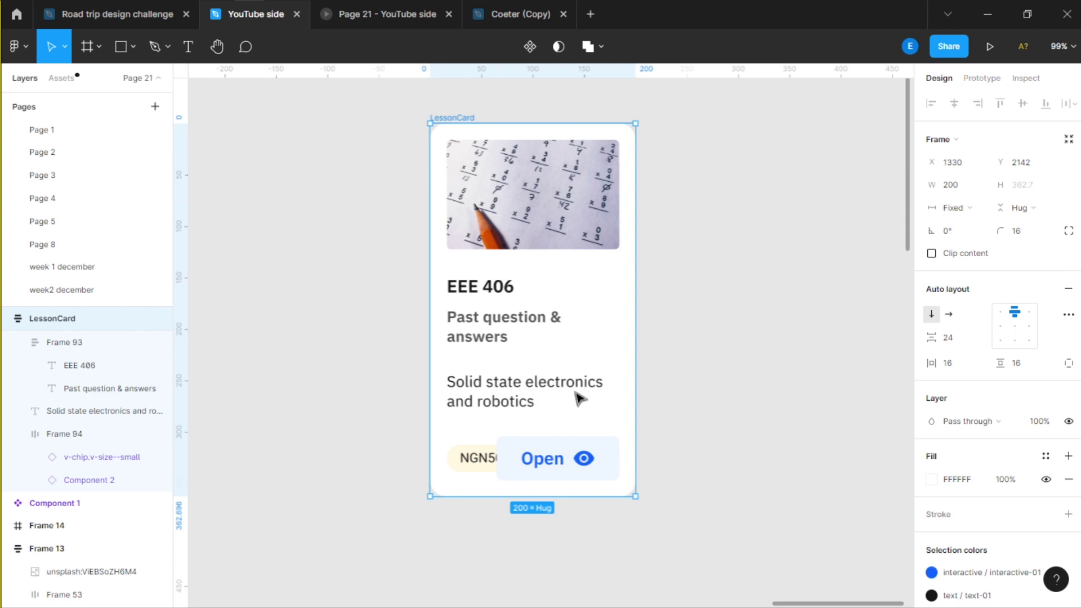
scroll(673, 439, "down", 2)
scroll(697, 327, "up", 2)
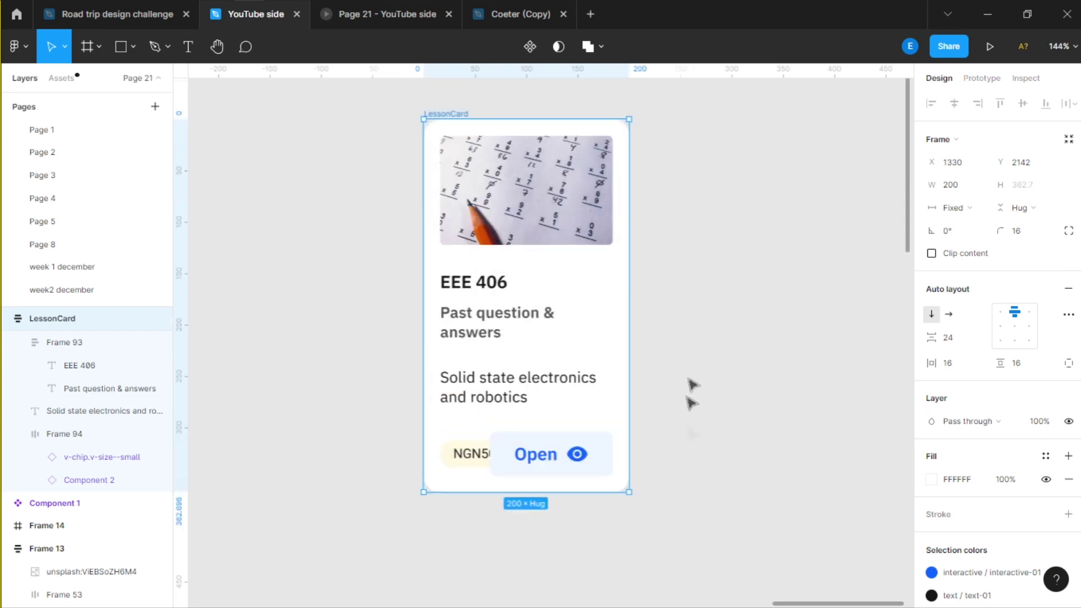
Step: Set the canvas stacking of the NGN500 and Open row to First on top, comparing it with Last on top
scroll(704, 394, "down", 3)
scroll(550, 401, "up", 5)
left_click(545, 397)
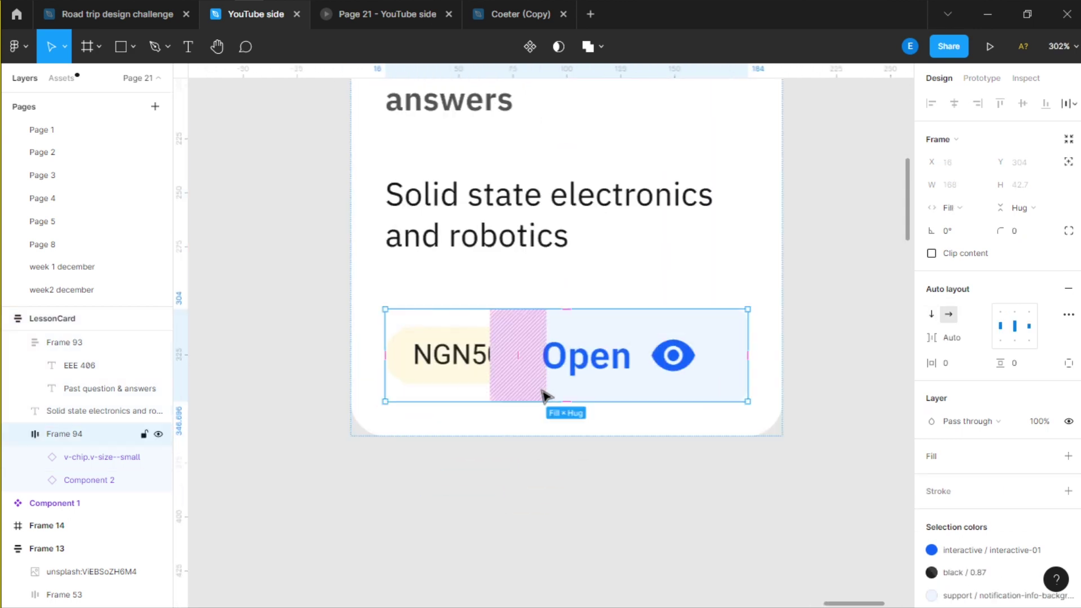
left_click(1065, 315)
left_click(871, 480)
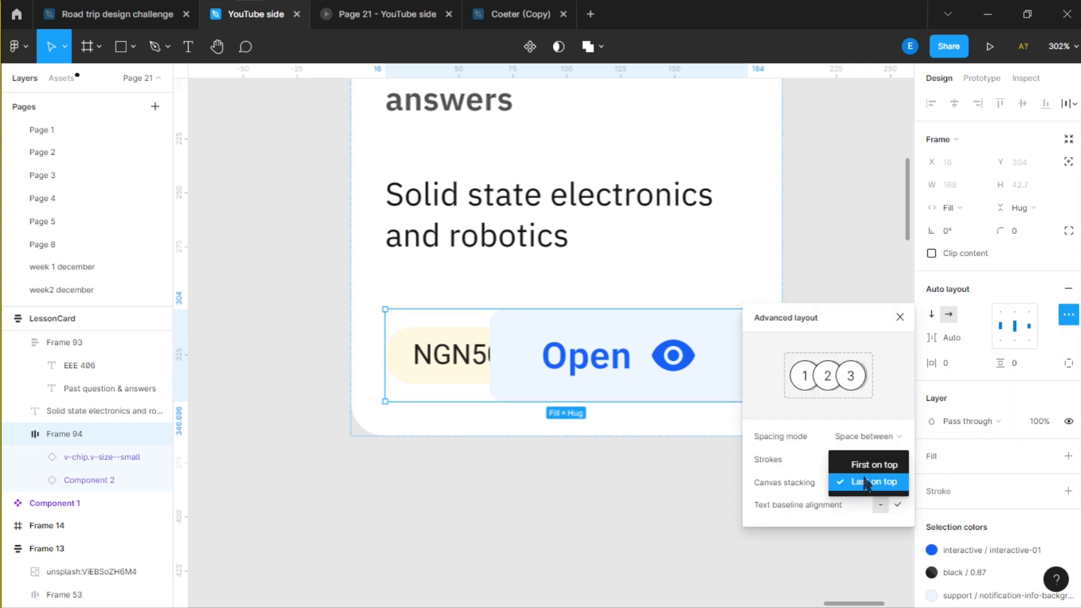
left_click(862, 466)
left_click(862, 483)
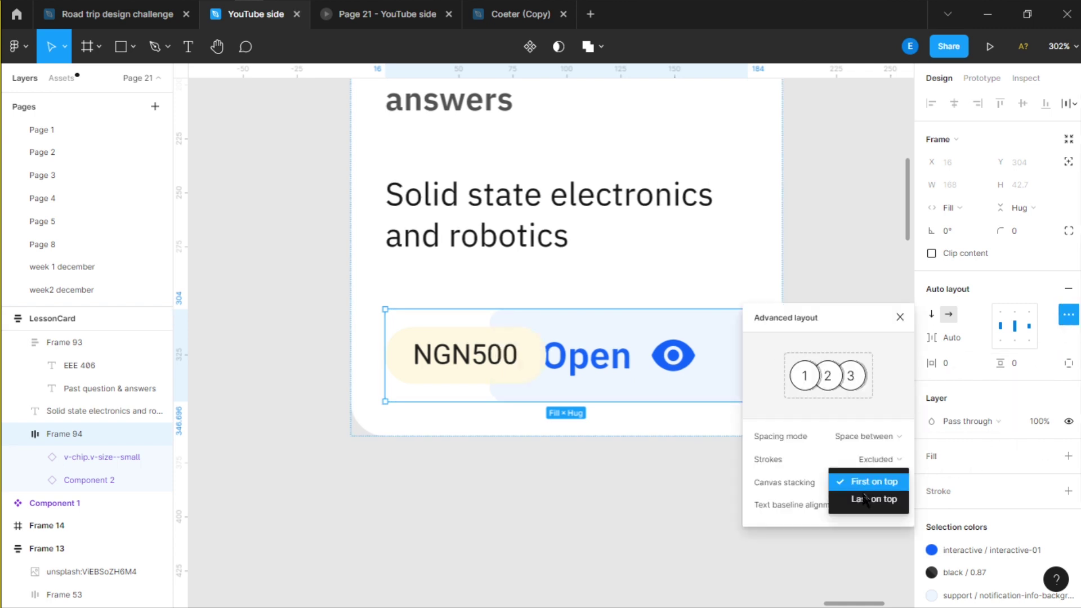
left_click(865, 498)
left_click(857, 483)
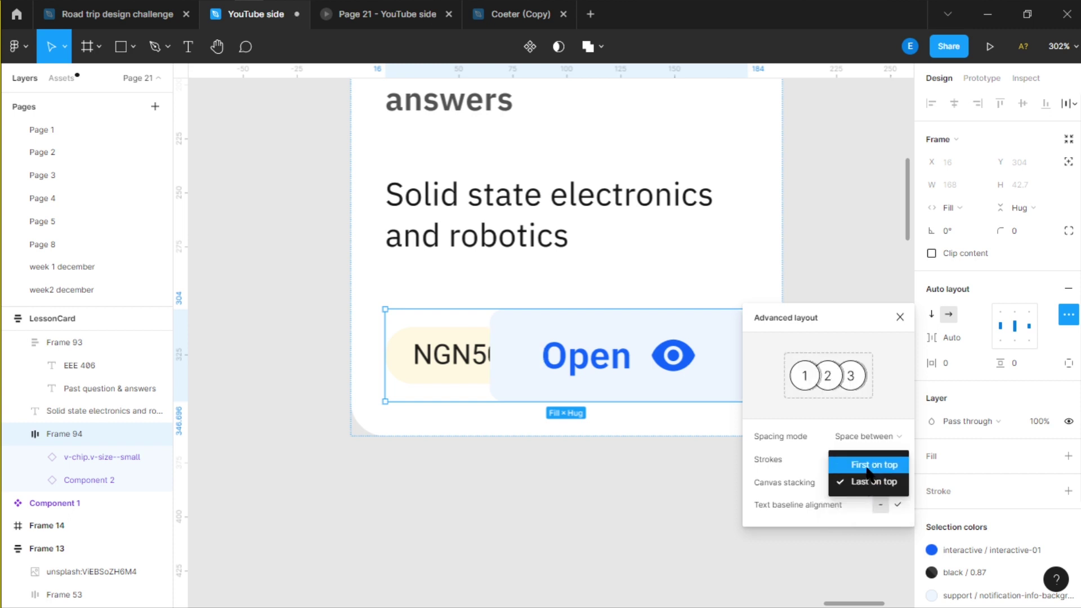
left_click(867, 466)
left_click(899, 319)
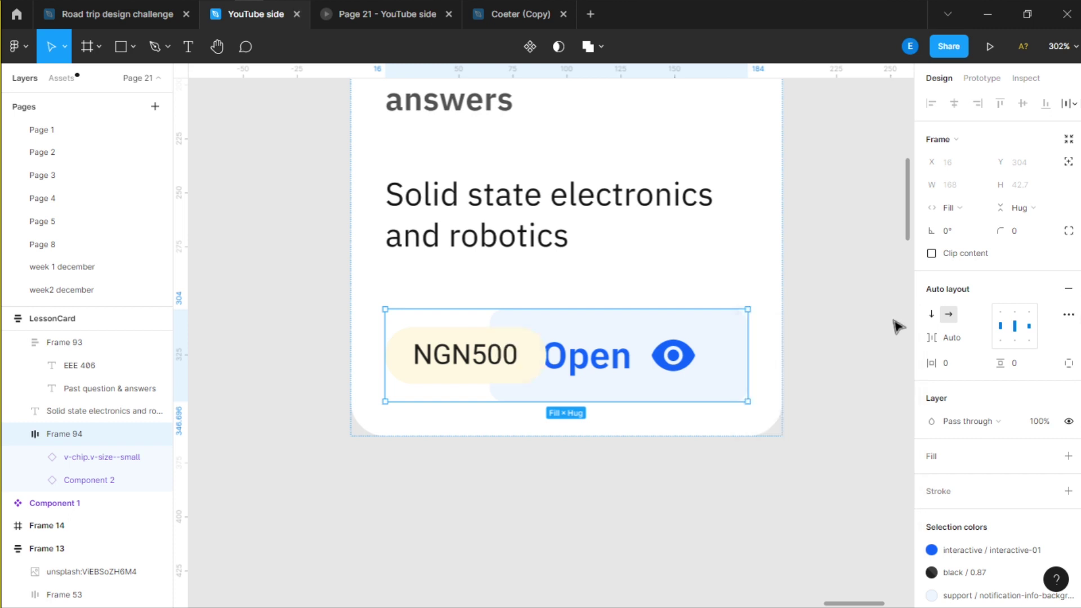
Step: Review the canvas stacking options in the advanced layout settings of the NGN500 and Open row
left_click(1067, 317)
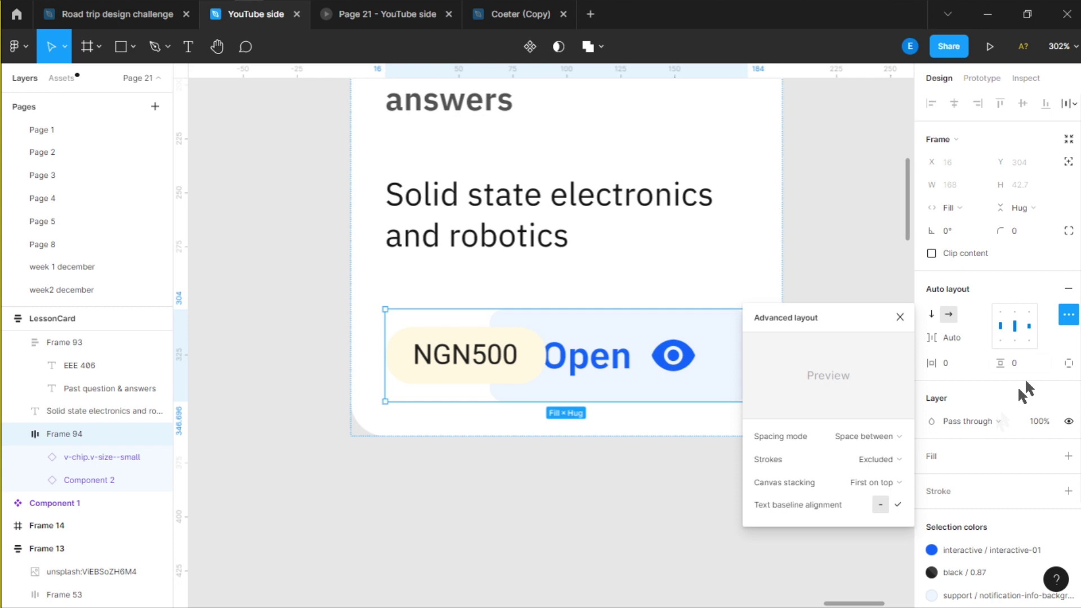
left_click(892, 482)
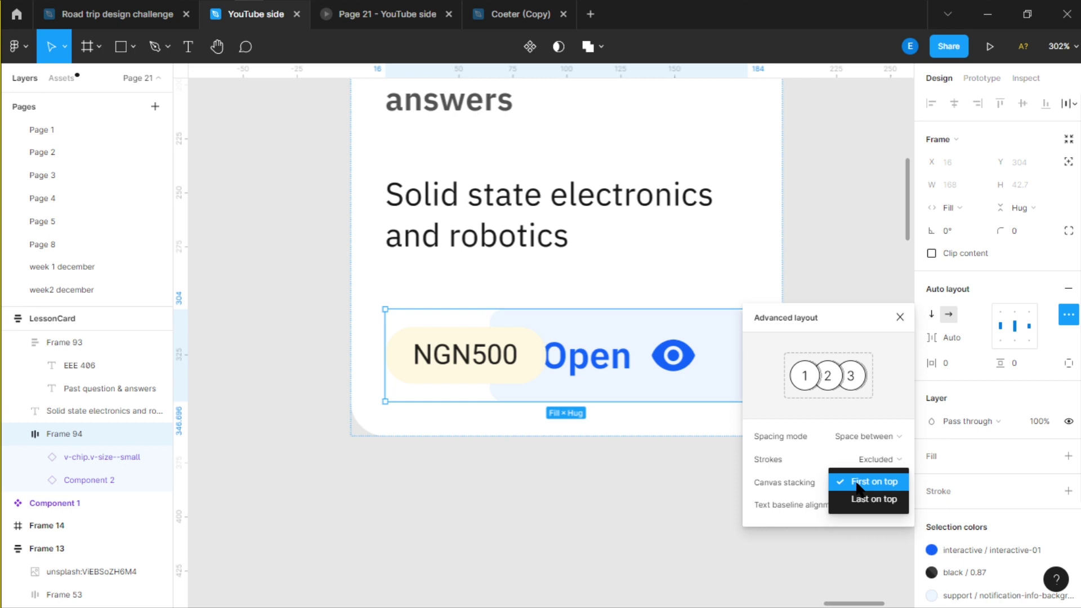
left_click(901, 317)
left_click(901, 316)
Step: Widen LessonCard to a width of 258 so the NGN500 chip and Open button no longer overlap
scroll(703, 311, "down", 5)
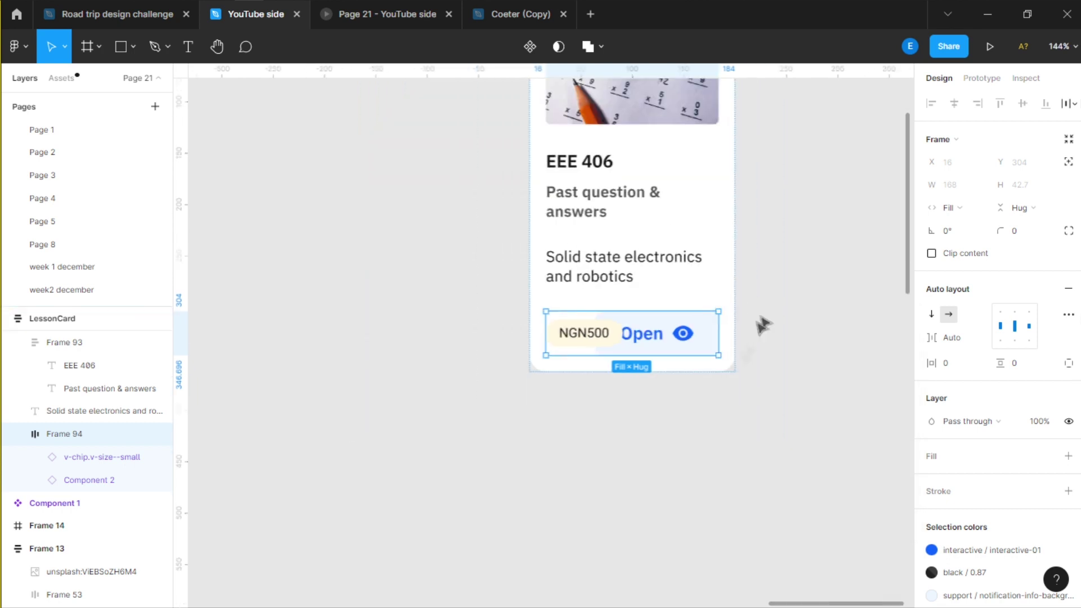
scroll(710, 383, "up", 3)
scroll(659, 394, "down", 3)
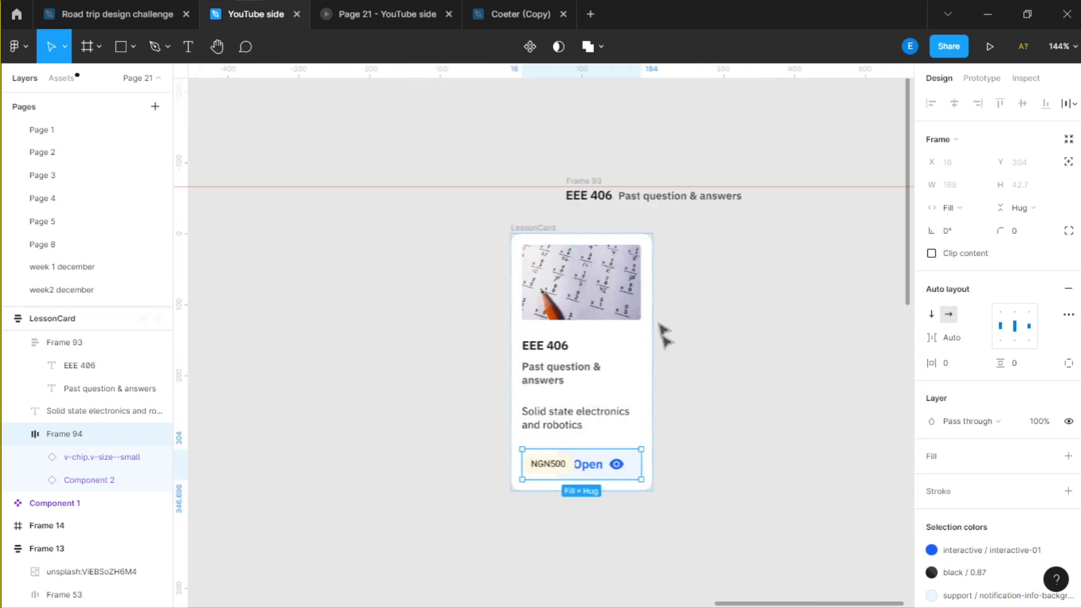
left_click(521, 225)
scroll(676, 281, "right", 1)
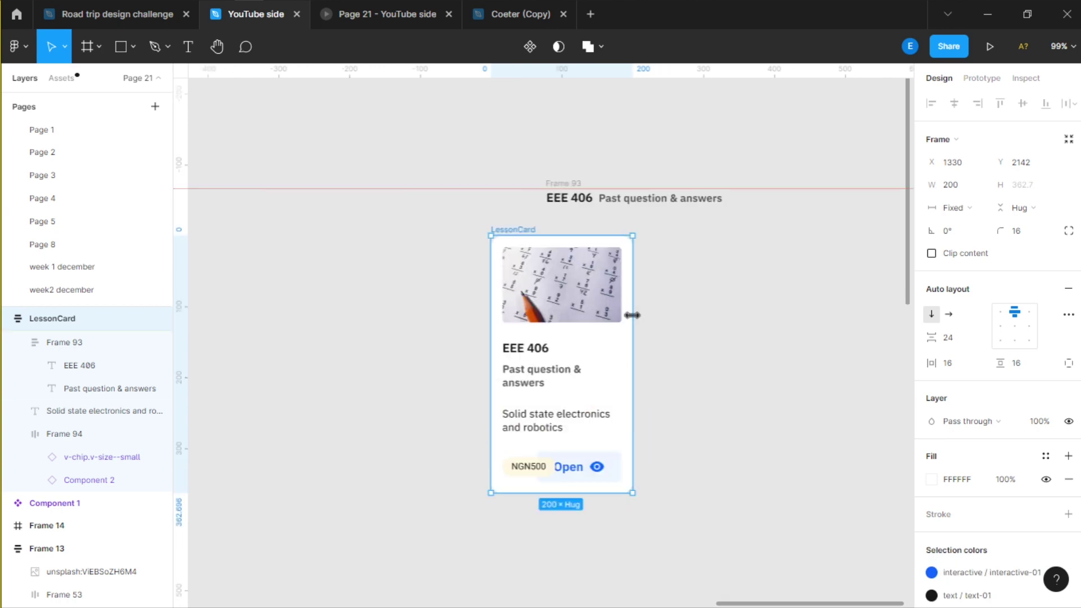
left_click_drag(633, 315, 677, 314)
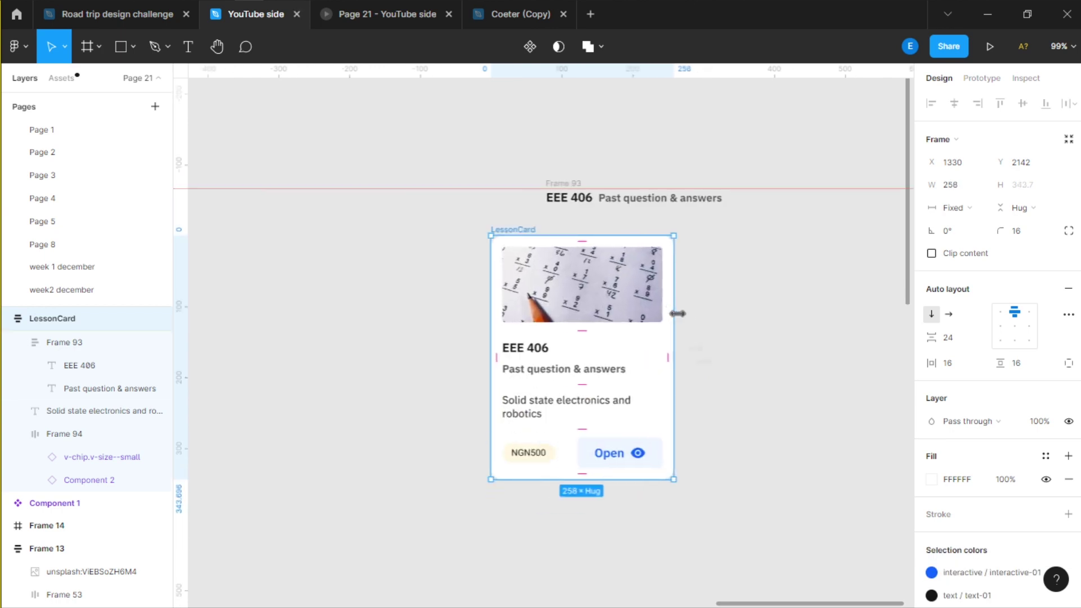
scroll(704, 405, "down", 1)
scroll(615, 428, "up", 5)
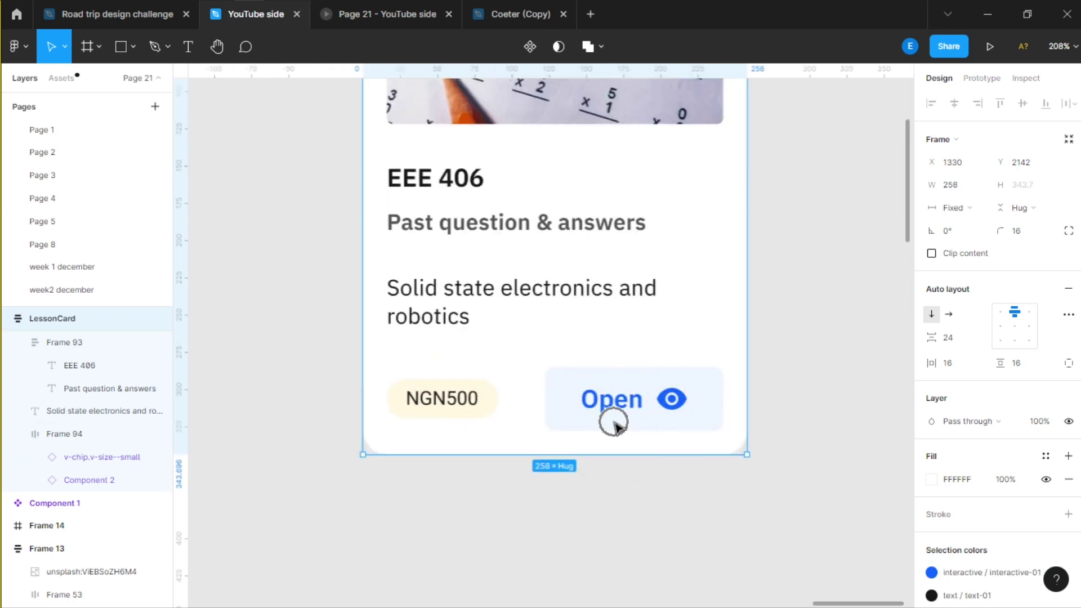